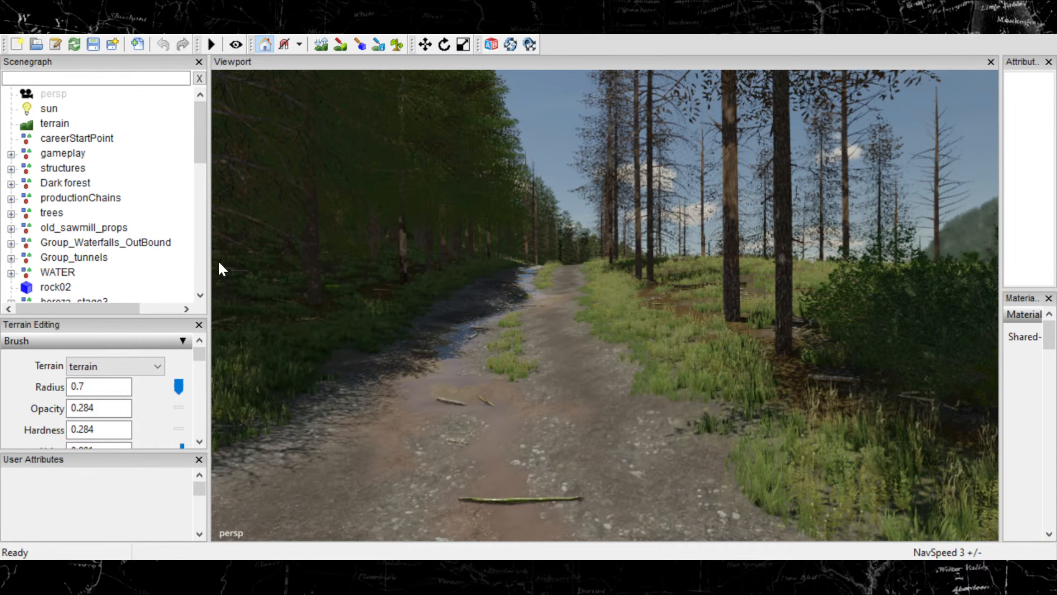
Place the logging signs group upright on the grassy edge of the dirt road using interactive placement.
left_click(482, 406)
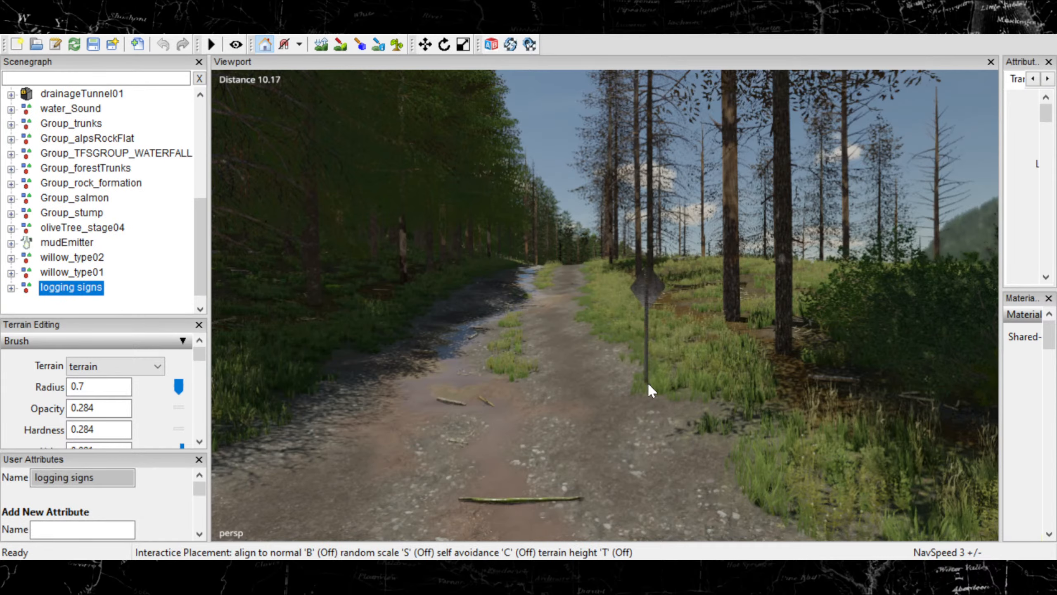
scroll(617, 348, "up", 3)
scroll(650, 356, "up", 1)
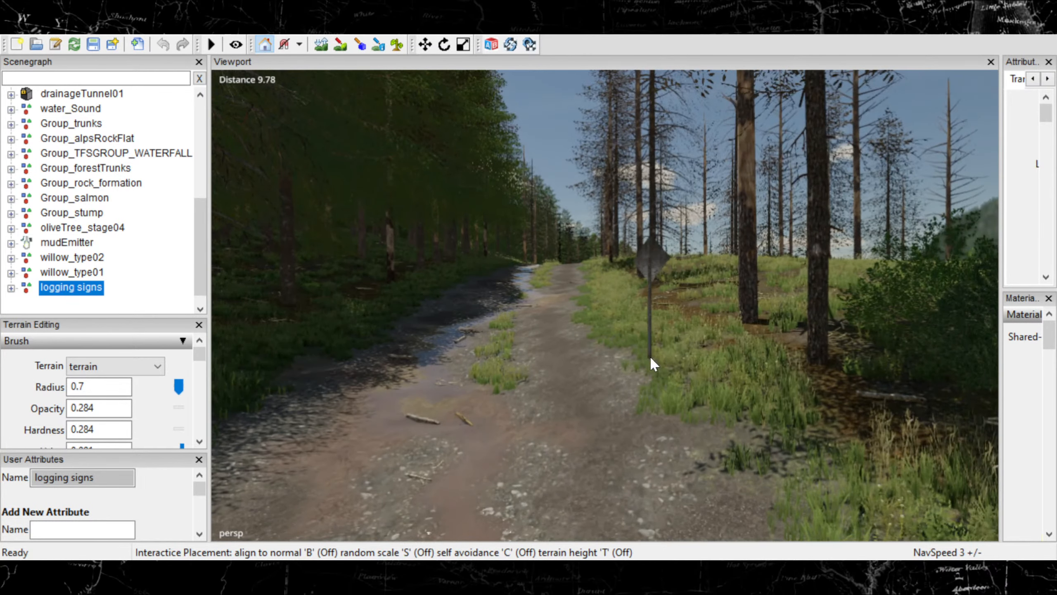
scroll(649, 356, "up", 5)
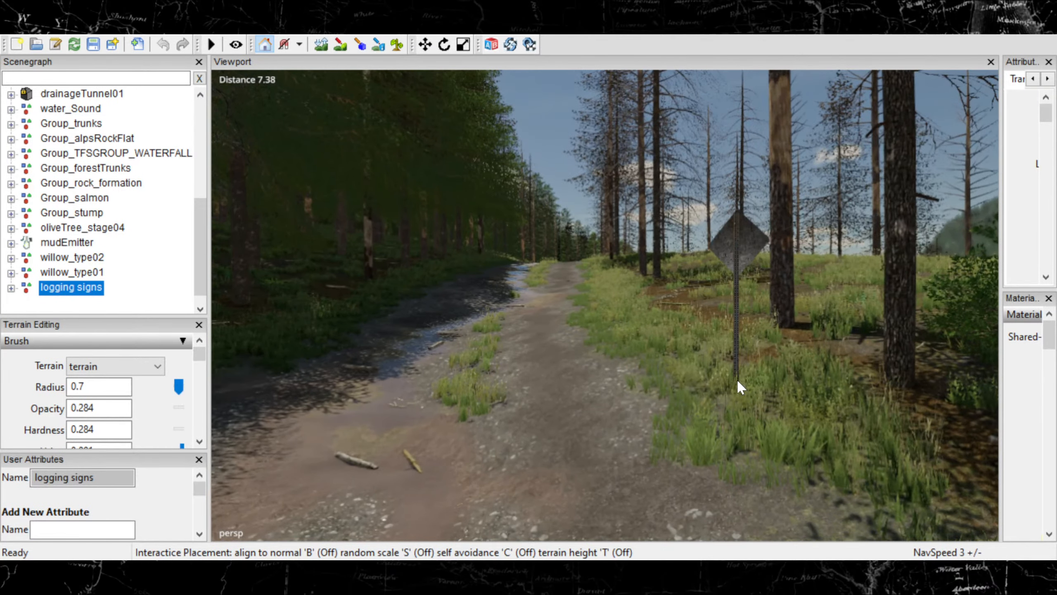
scroll(746, 390, "up", 1)
left_click(747, 389)
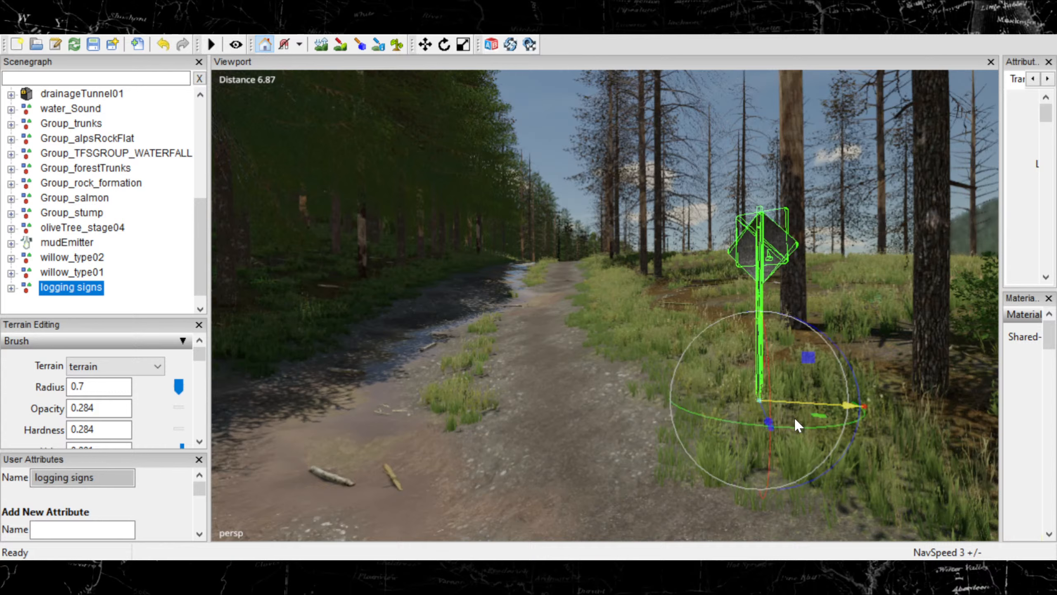
Rotate the logging sign around its vertical axis to face road traffic and lower its post into the ground.
left_click_drag(790, 425, 704, 391)
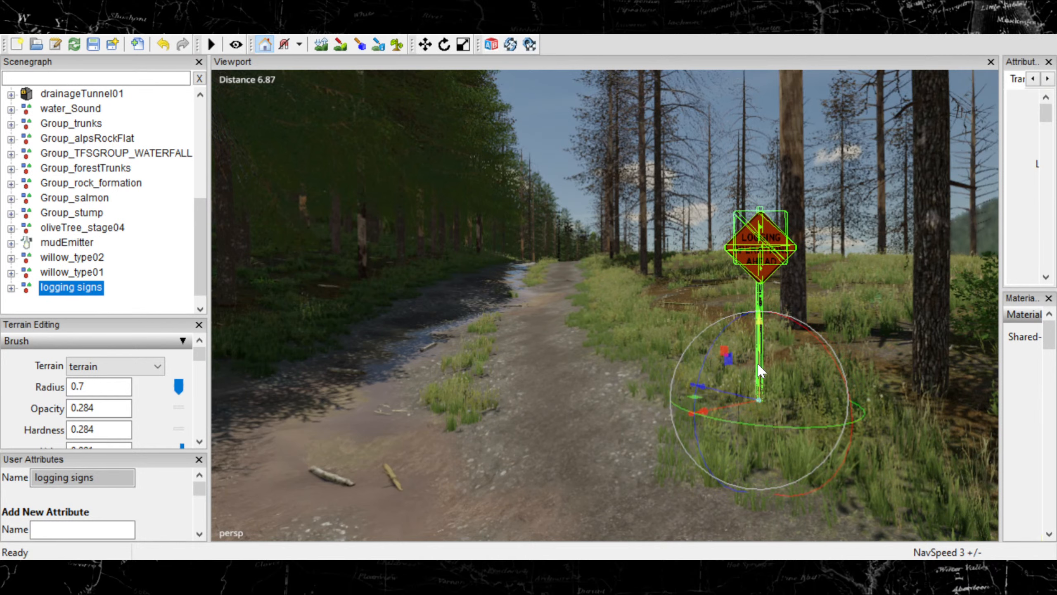
mouse_move(758, 369)
left_mouse_down()
mouse_move(761, 339)
mouse_move(758, 389)
left_mouse_up()
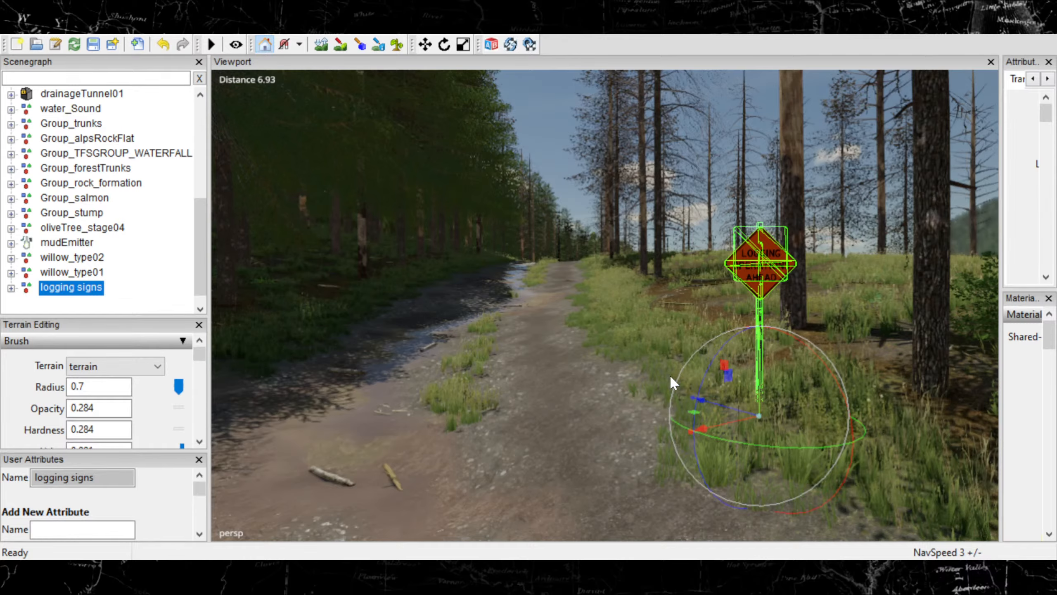
right_click_drag(672, 377, 725, 470)
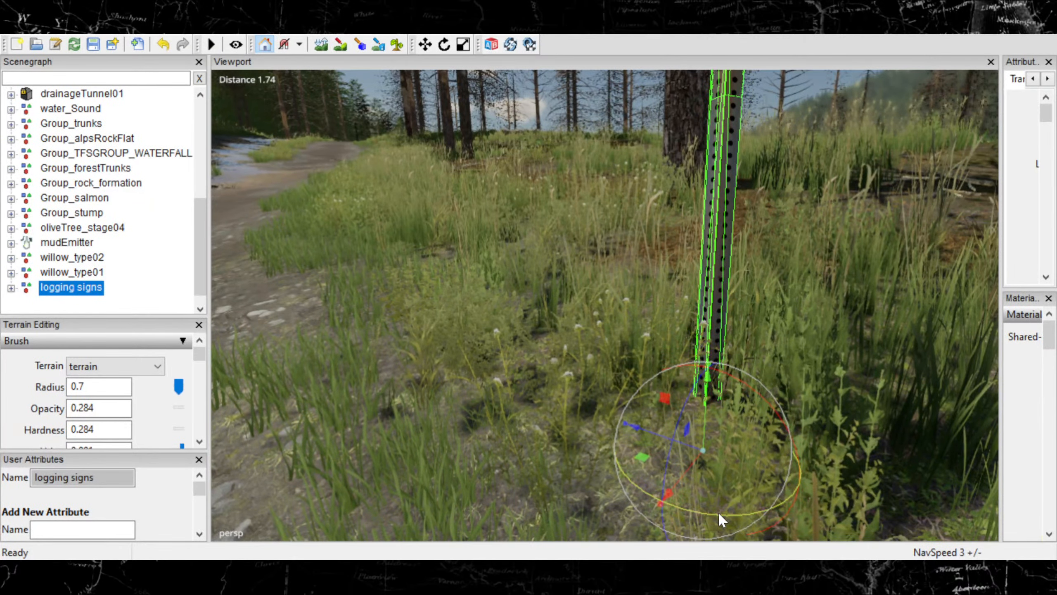
Try to place only the sign's big_post at another roadside spot, and undo that placement.
right_click_drag(707, 516, 533, 329)
left_click(723, 316)
key("ctrl+b")
left_click(587, 353)
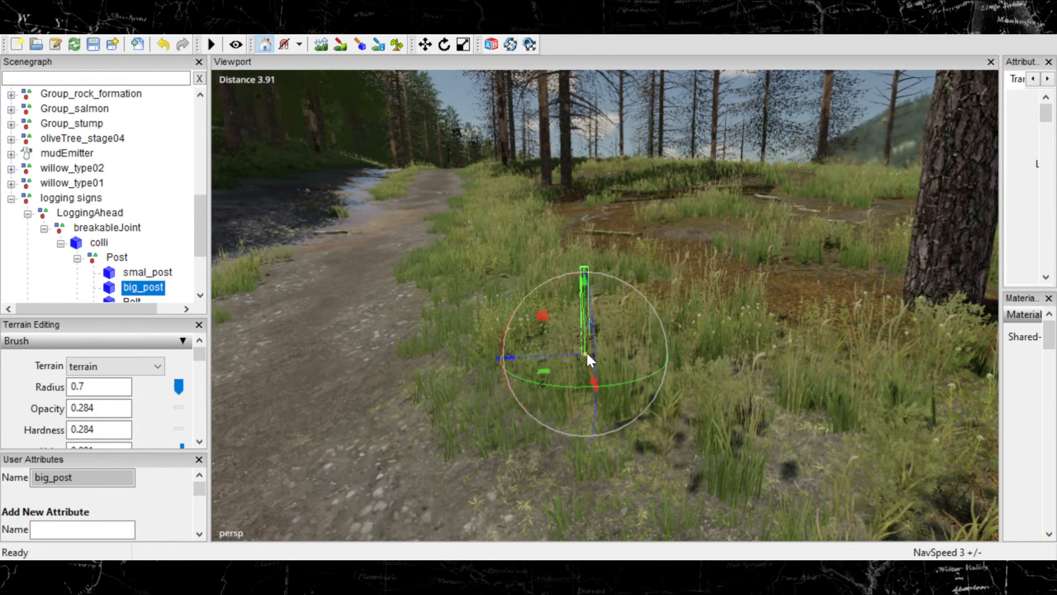
key("ctrl+z")
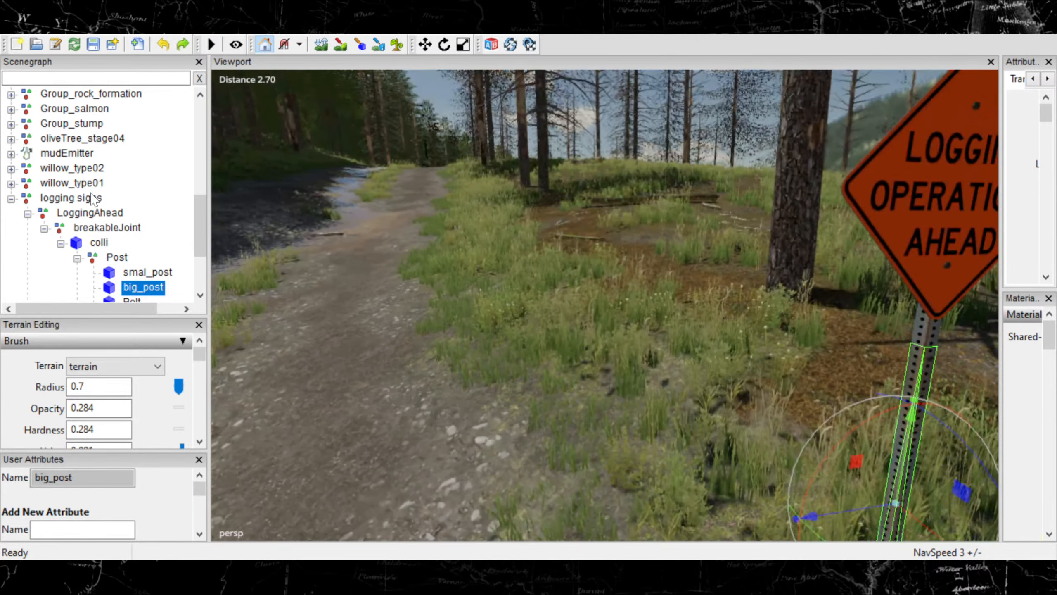
Collapse the expanded Post, colli, breakableJoint, LoggingAhead and logging signs levels in the scene hierarchy.
left_click(76, 259)
scroll(49, 243, "up", 1)
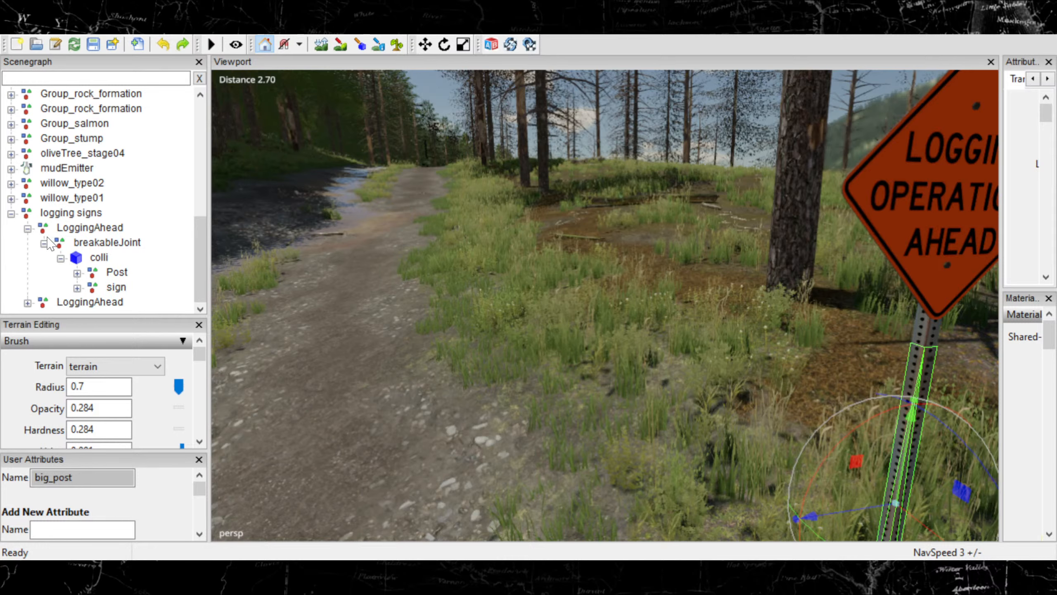
left_click(61, 259)
left_click(45, 244)
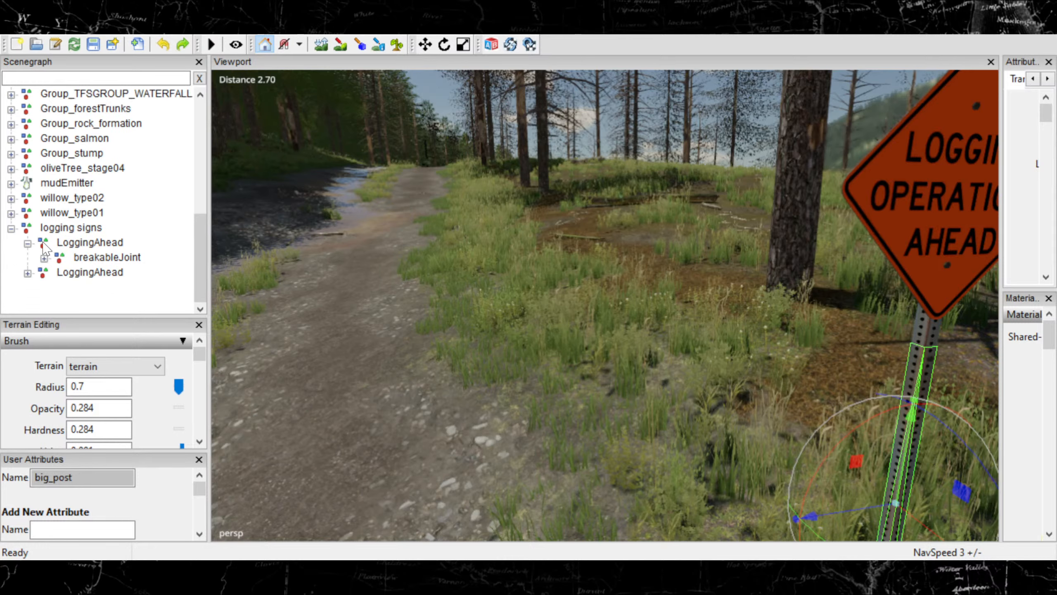
left_click(28, 243)
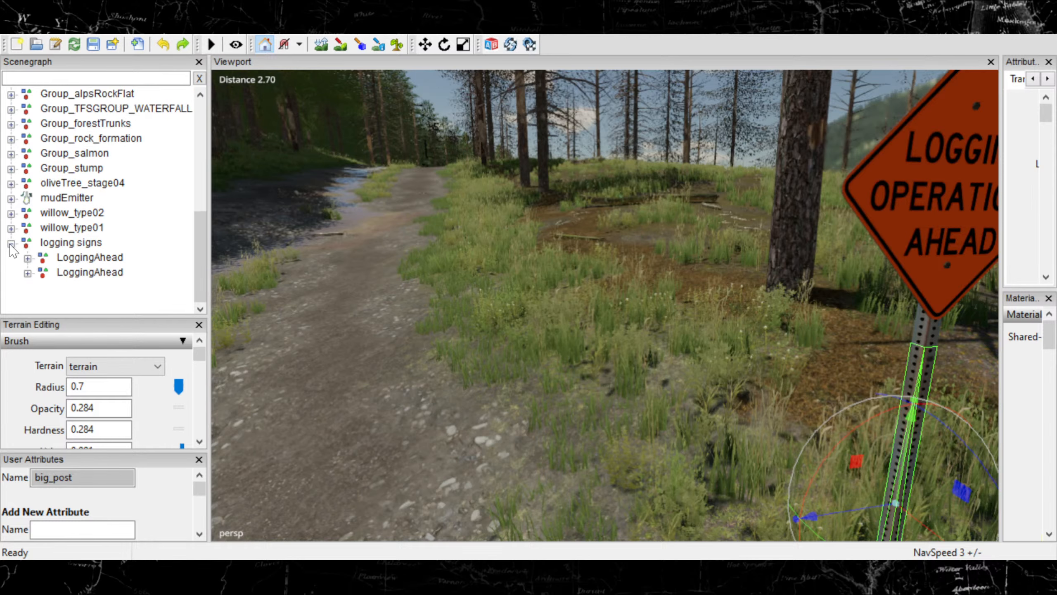
left_click(11, 243)
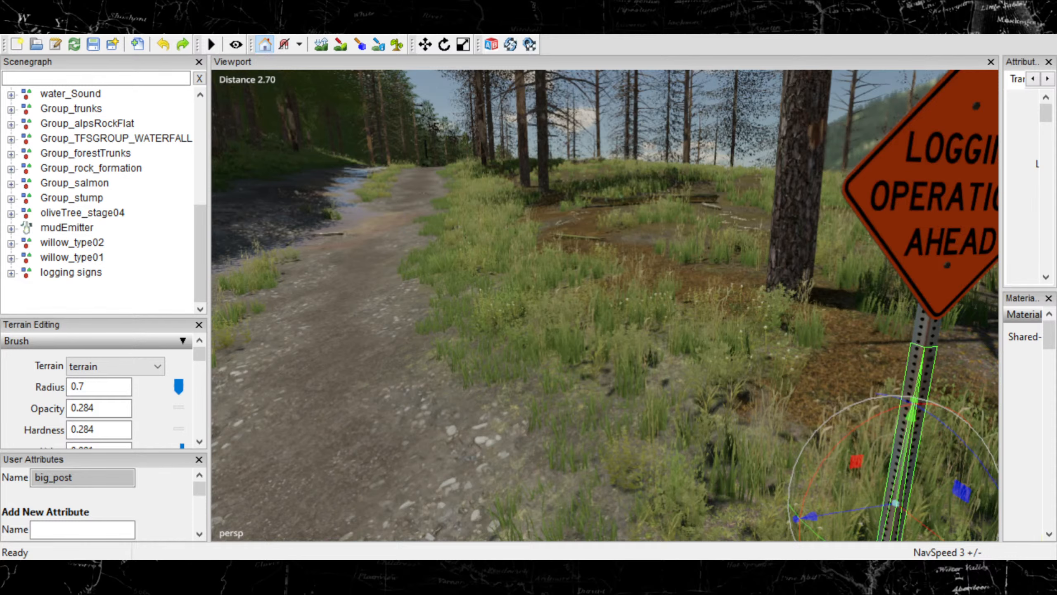
Select the logging signs group, widen the Attributes area and enable Locked Group for it.
left_click(882, 224)
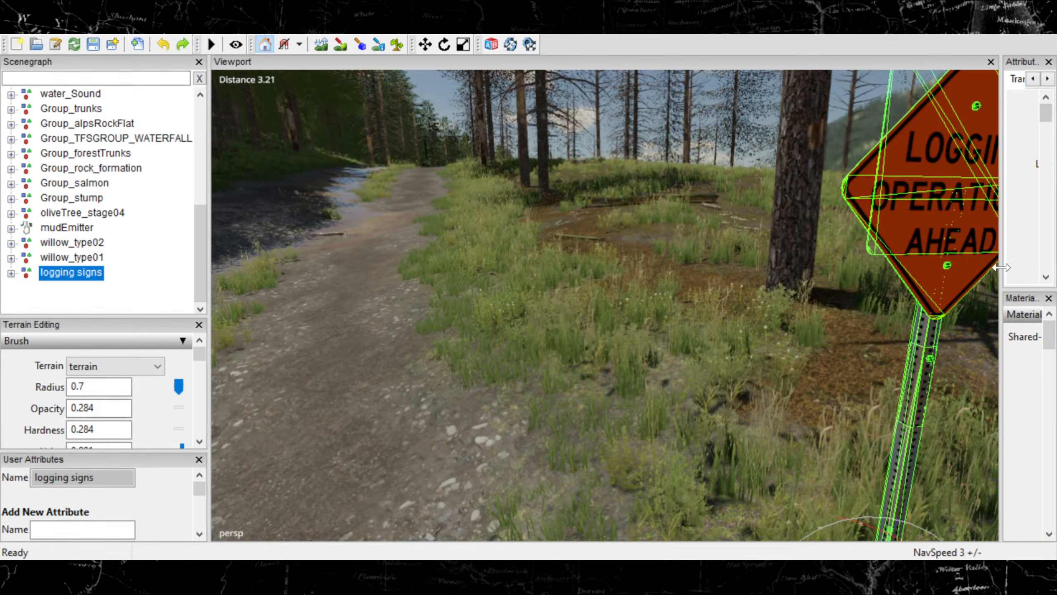
left_click_drag(1001, 267, 902, 265)
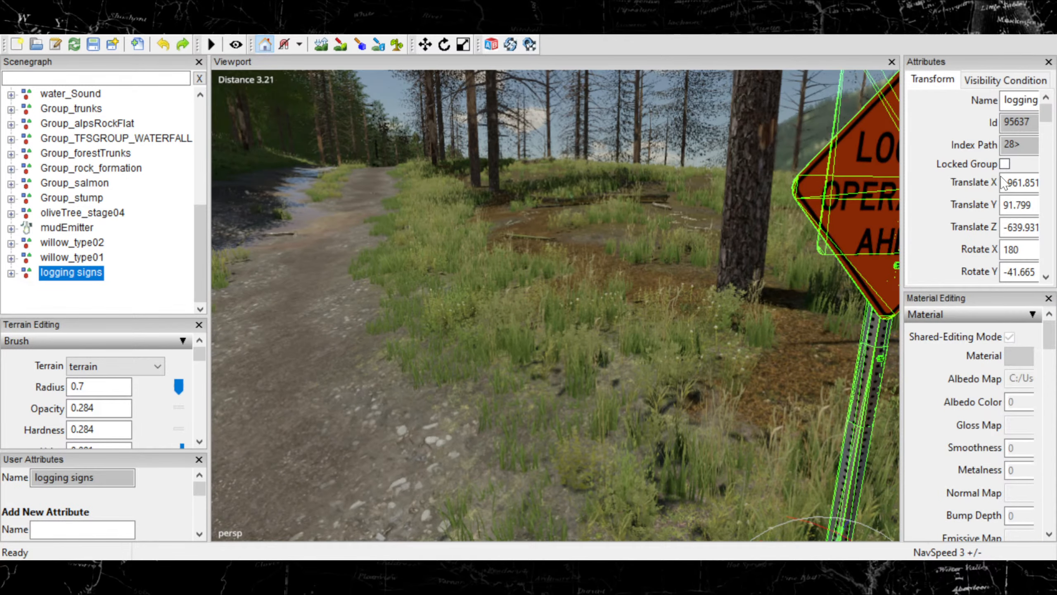
left_click(1005, 164)
scroll(424, 293, "down", 5)
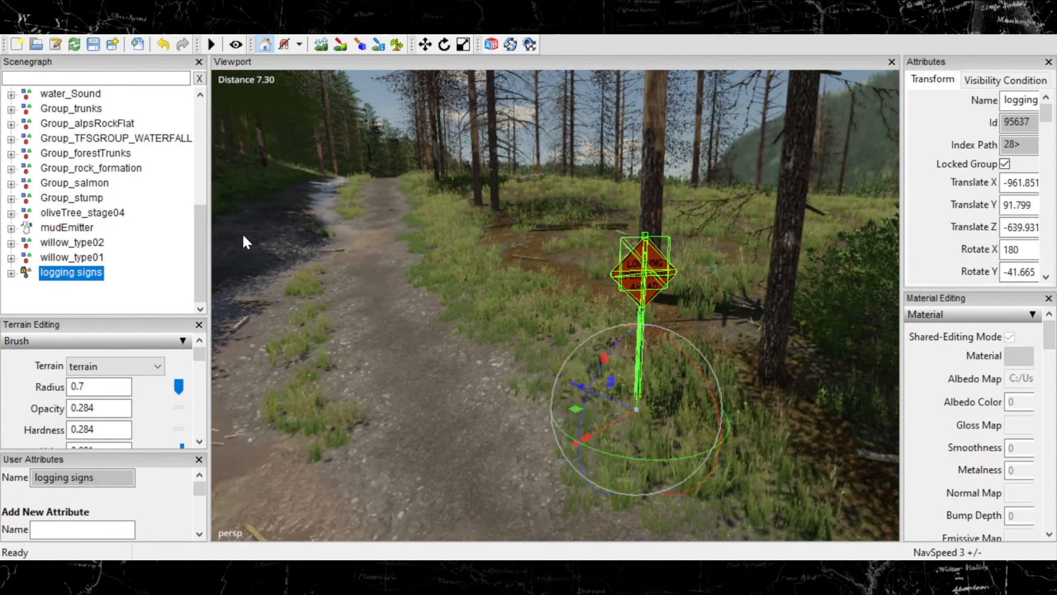
Select the locked logging signs group by its post and place the whole sign at a new spot farther along the road's grassy edge.
left_click(633, 331)
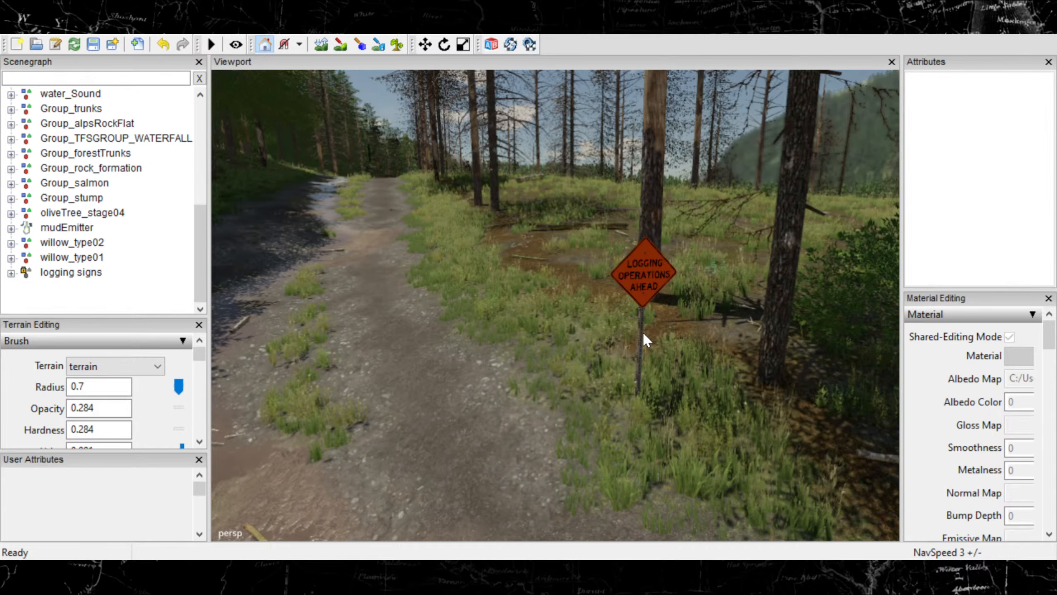
left_click(641, 330)
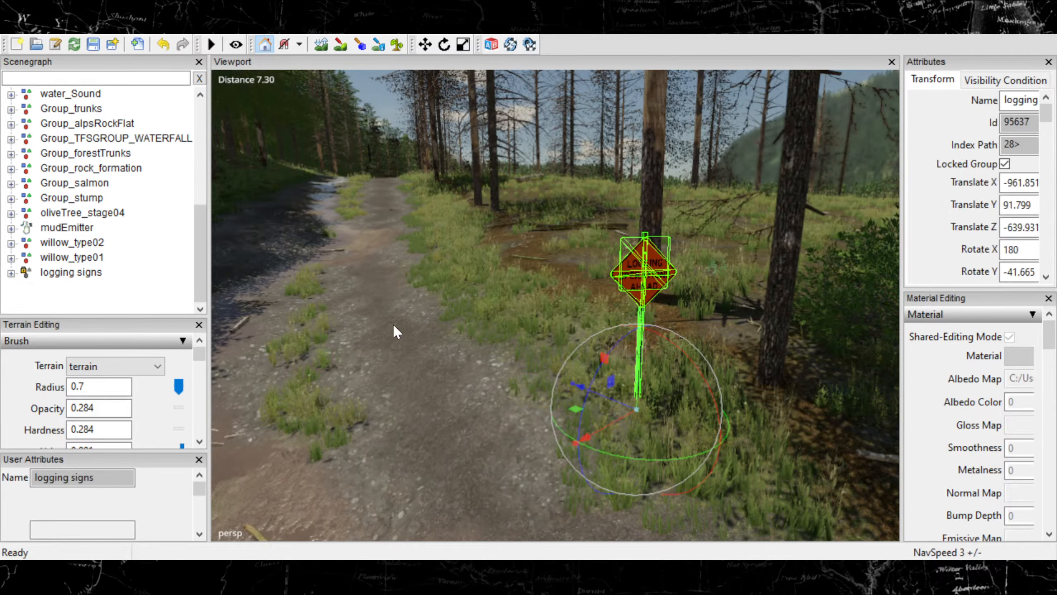
left_click_drag(409, 326, 430, 349, "alt")
scroll(332, 307, "up", 5)
key("ctrl+b")
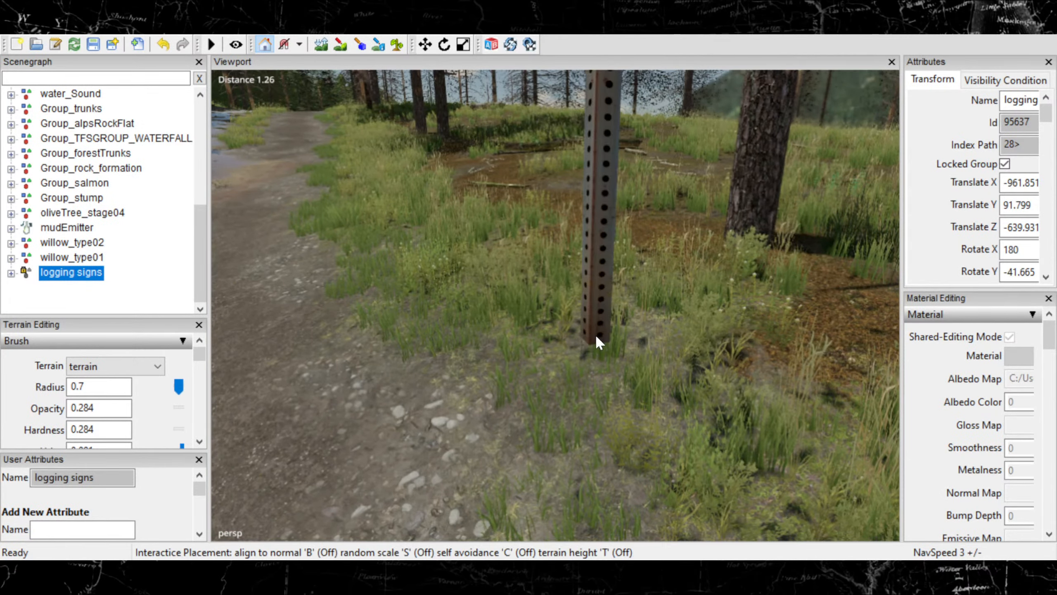
scroll(587, 343, "up", 2)
scroll(586, 343, "down", 5)
scroll(586, 343, "up", 2)
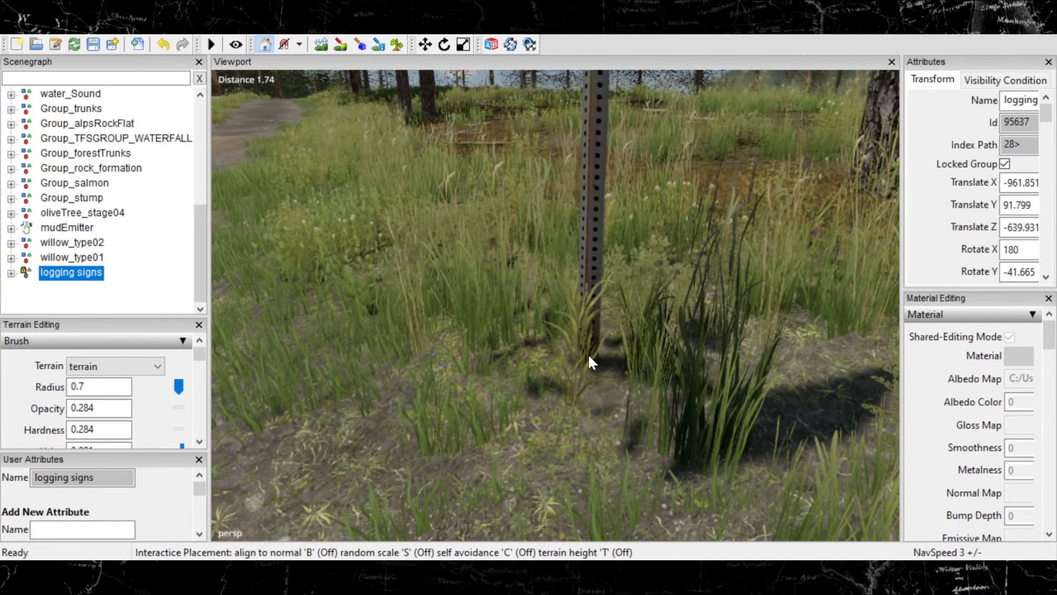
left_click(573, 364)
scroll(541, 359, "down", 6)
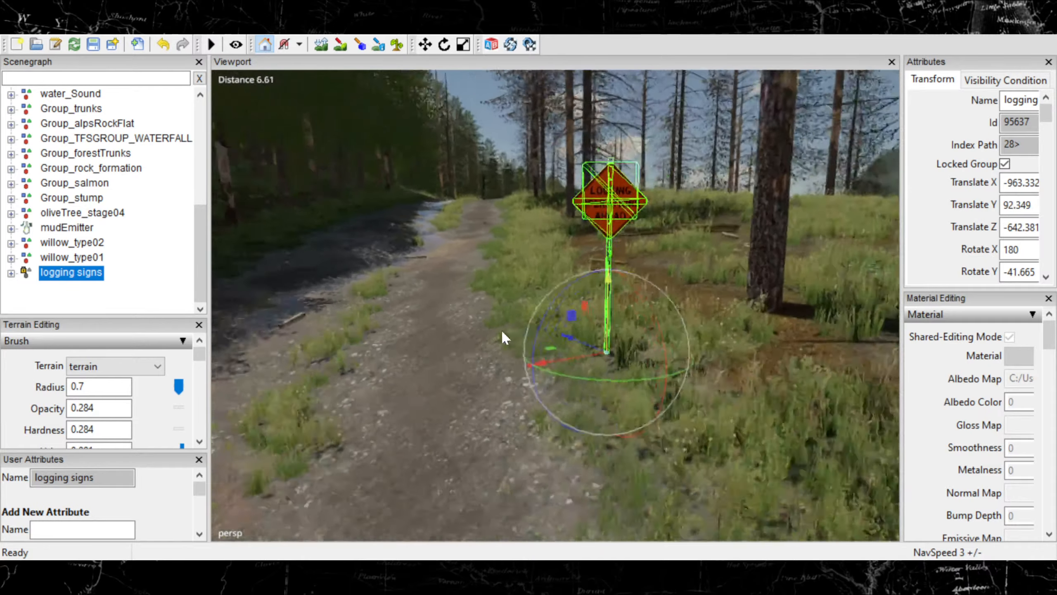
scroll(502, 331, "down", 1)
Rotate the logging signs group slightly around its vertical axis toward the approaching road, and deselect it.
left_click(166, 253)
scroll(482, 297, "down", 5)
left_click_drag(483, 297, 460, 299, "alt")
scroll(441, 265, "down", 6)
scroll(447, 330, "down", 2)
scroll(448, 327, "up", 4)
scroll(449, 327, "up", 2)
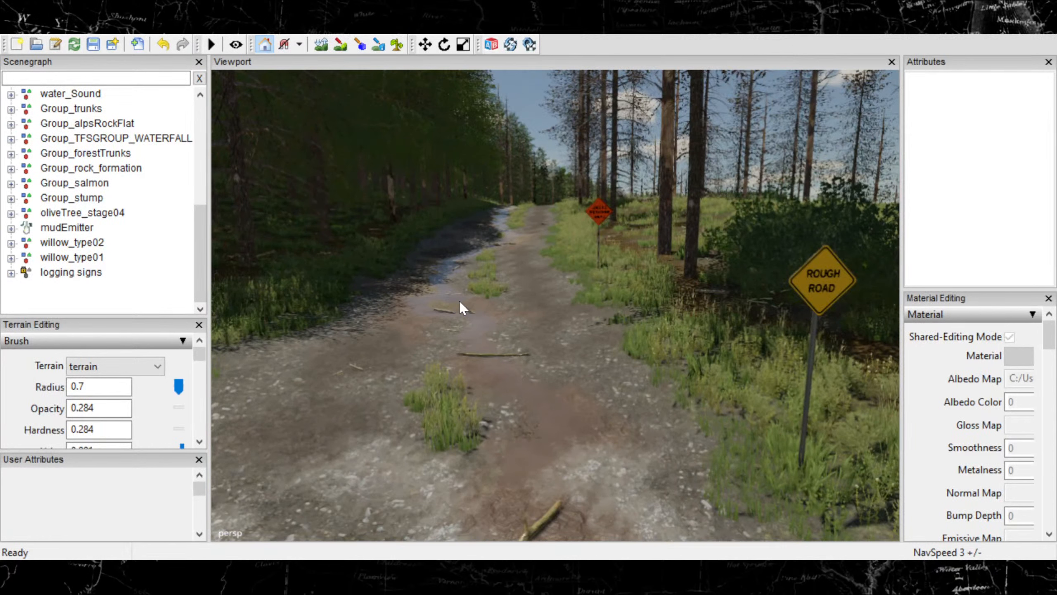
left_click(80, 276)
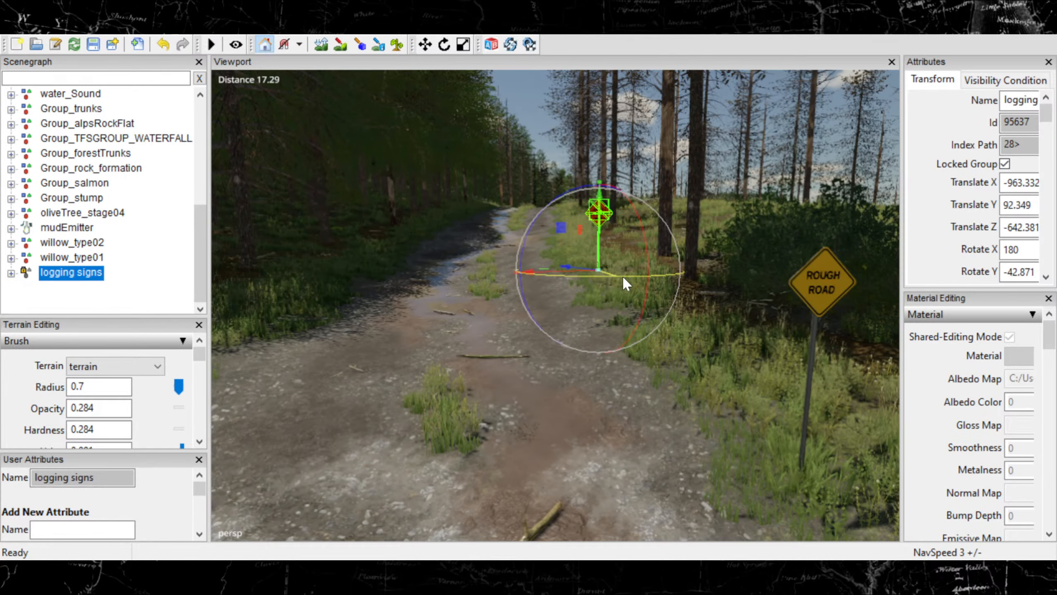
left_click_drag(623, 275, 631, 276)
left_click(452, 330)
Examine the signs along the dirt road from its fenced entrance and the shaded forest beside it.
scroll(478, 315, "up", 3)
mouse_move(451, 330)
left_mouse_down("alt")
mouse_move(477, 314)
mouse_move(472, 302)
mouse_move(449, 330)
mouse_move(438, 314)
left_mouse_up("alt")
scroll(472, 304, "up", 2)
scroll(473, 302, "down", 4)
scroll(450, 330, "down", 3)
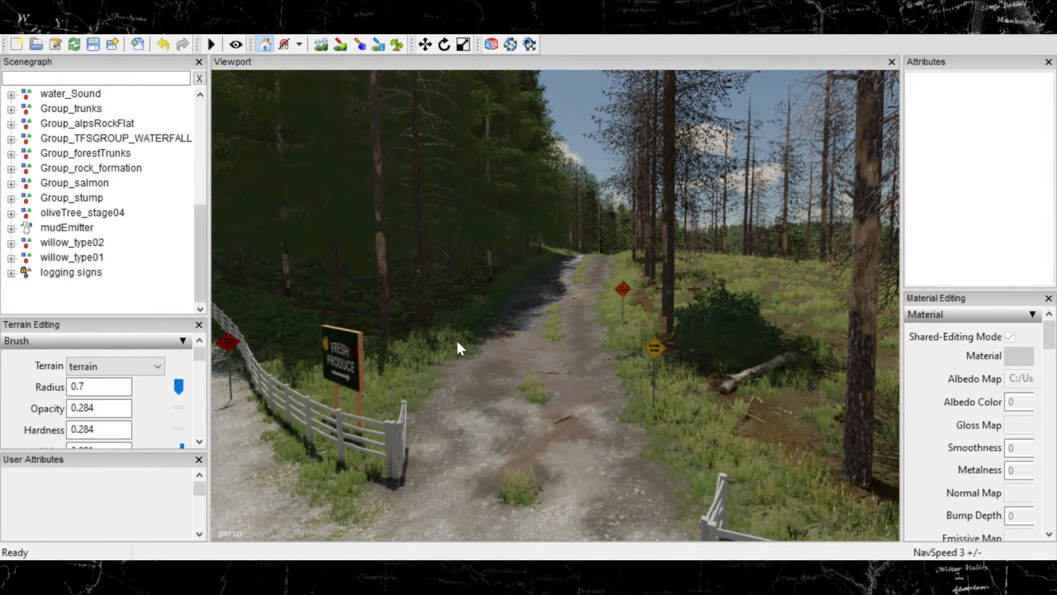
scroll(438, 274, "up", 6)
left_click_drag(438, 274, 548, 281, "alt")
scroll(451, 218, "up", 3)
scroll(447, 245, "up", 10)
left_click(514, 283)
left_click_drag(535, 335, 482, 353, "alt")
scroll(546, 340, "down", 3)
scroll(584, 362, "down", 4)
scroll(425, 336, "up", 2)
scroll(397, 335, "up", 2)
scroll(483, 355, "up", 1)
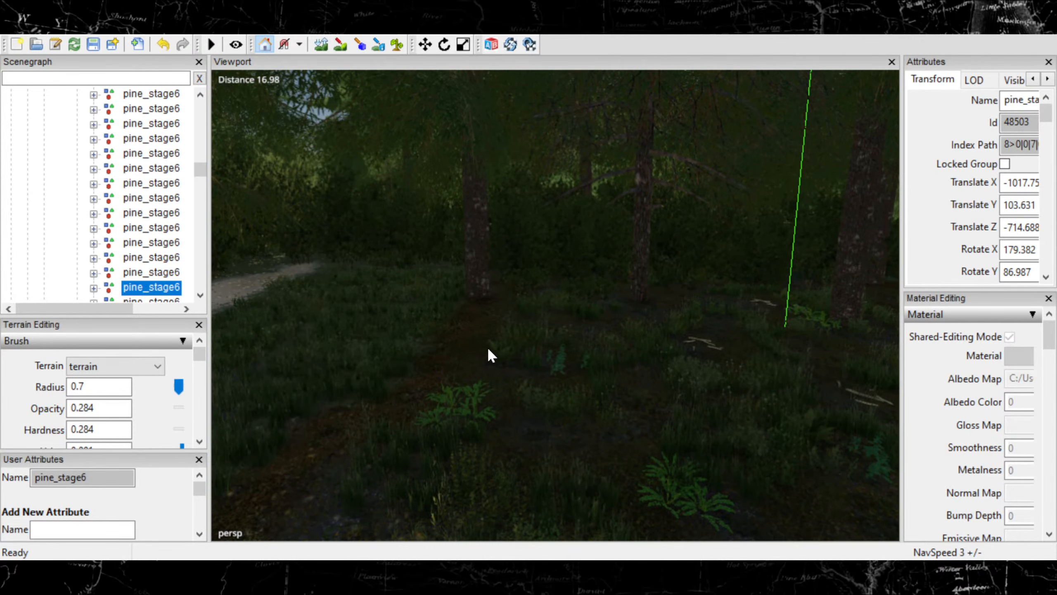
Move in among the forest trees and select a spruceVar01_stage03 tree near the path.
left_click(642, 250)
left_click_drag(562, 229, 484, 202, "alt")
scroll(485, 231, "up", 6)
left_click(491, 196)
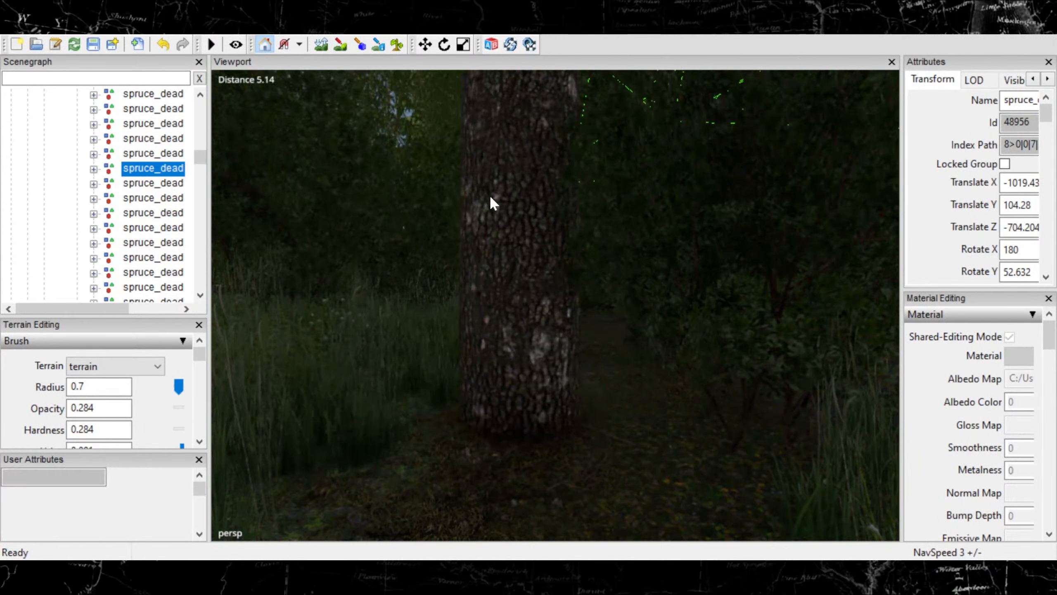
scroll(503, 210, "down", 8)
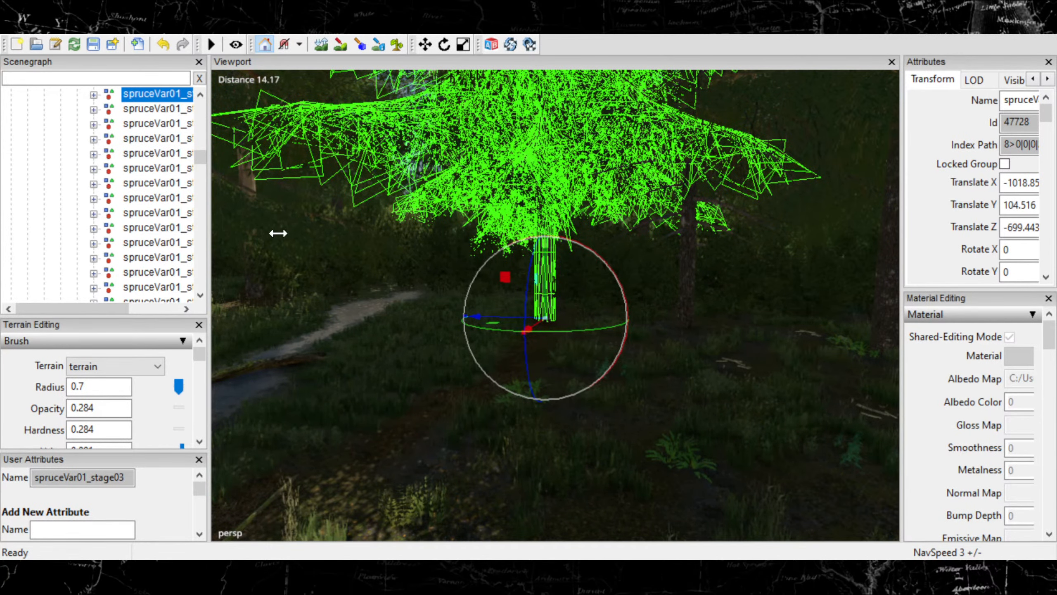
Widen the Scenegraph area to show full tree names and narrow the Attributes area.
left_click_drag(210, 233, 278, 233)
left_click_drag(901, 237, 1033, 229)
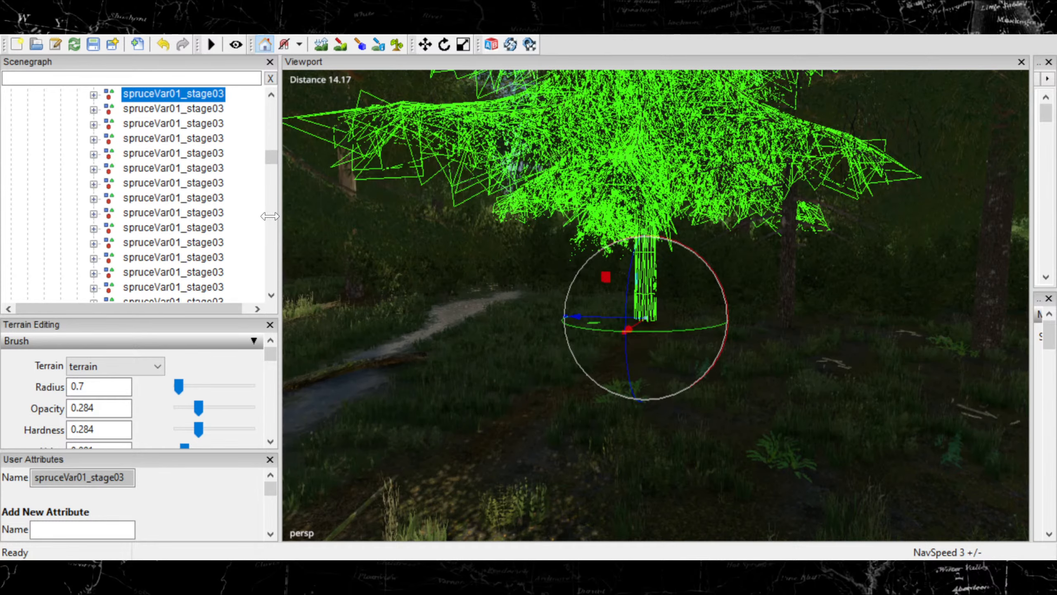
left_click_drag(266, 218, 261, 218)
Place a copy of the selected spruceVar01_stage03 tree on open forest floor in front of the original.
left_click_drag(500, 242, 527, 280, "alt")
scroll(527, 280, "up", 3)
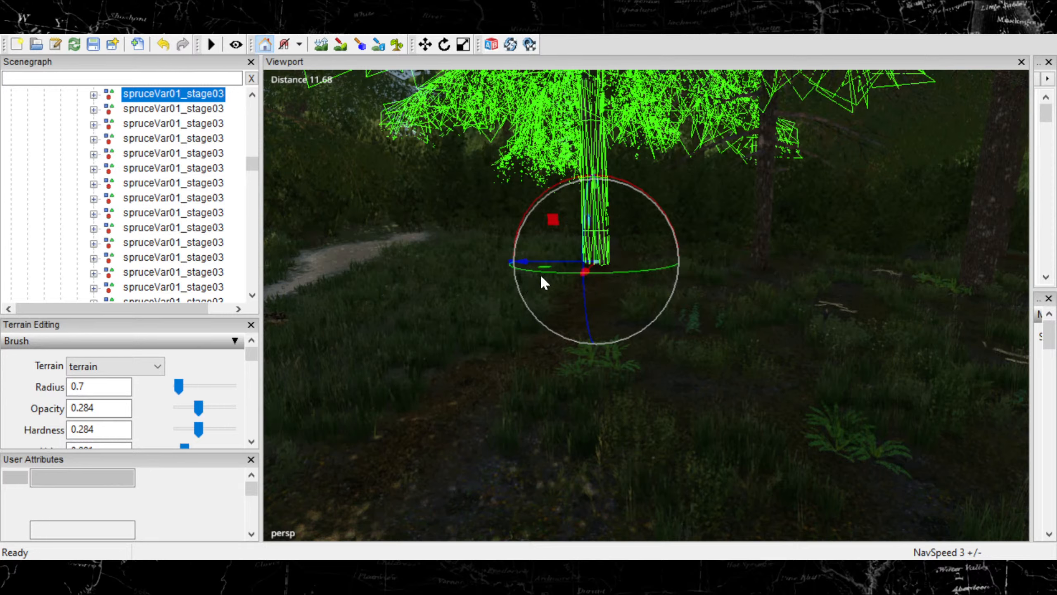
left_click(654, 327)
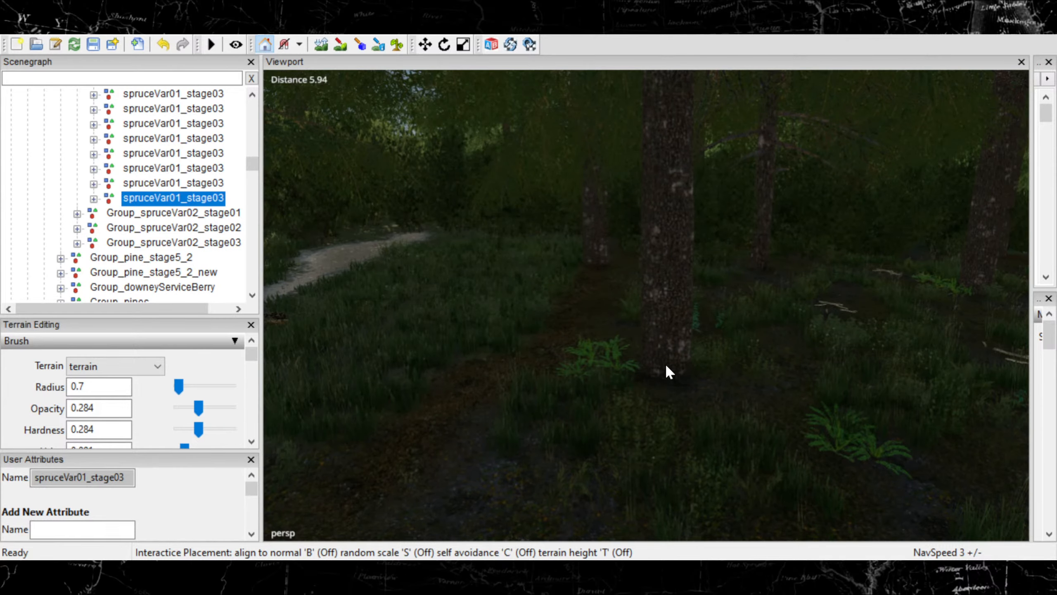
left_click(666, 364)
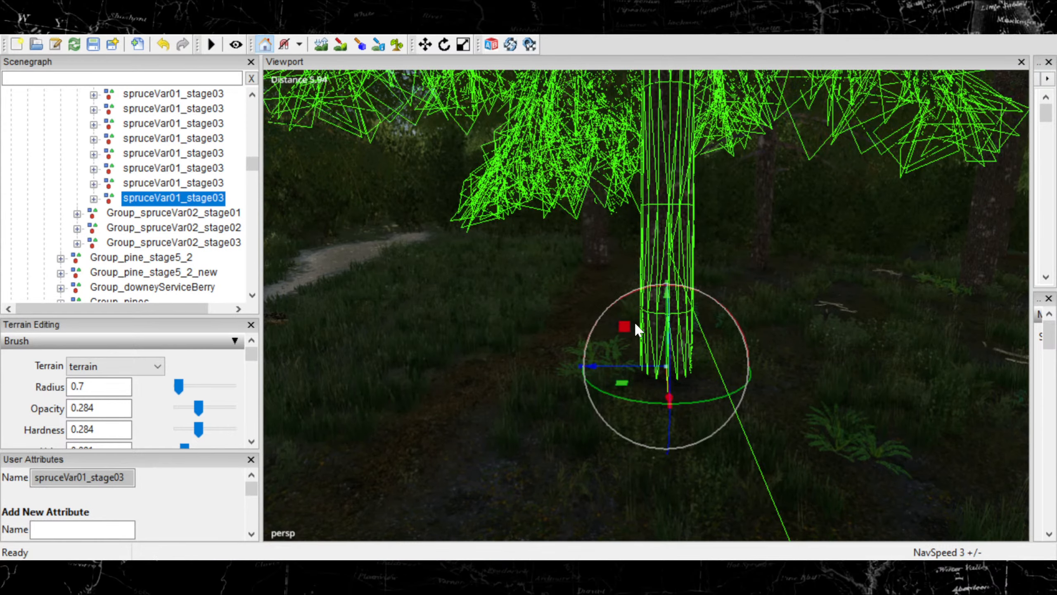
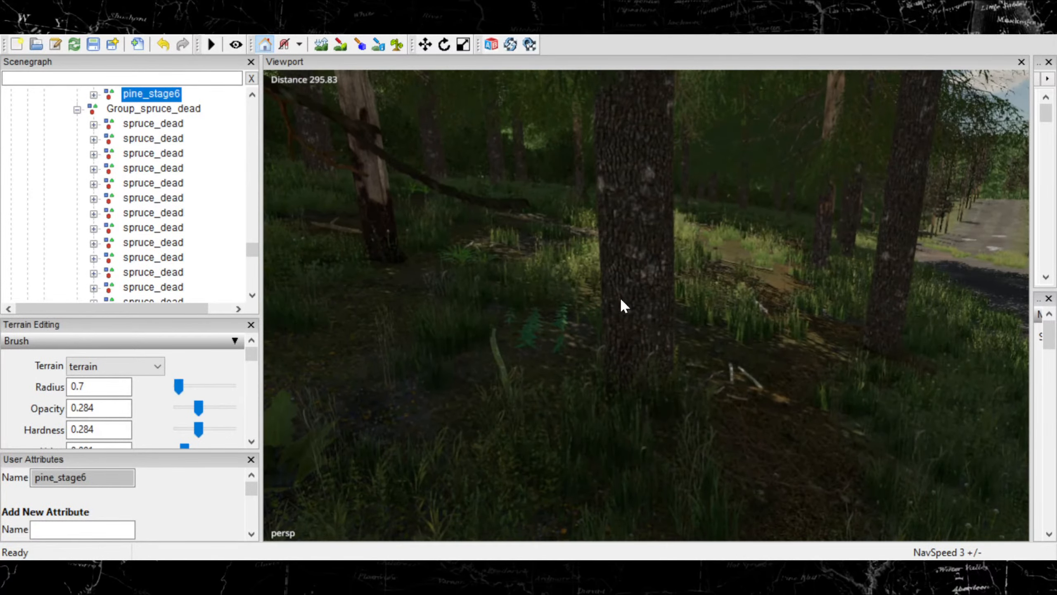
Reposition the spruceVar02_stage03 tree on the forest floor, shifting it back along its red axis and sideways along its blue axis.
left_click(625, 297)
right_click_drag(618, 374, 619, 428)
left_click(537, 389)
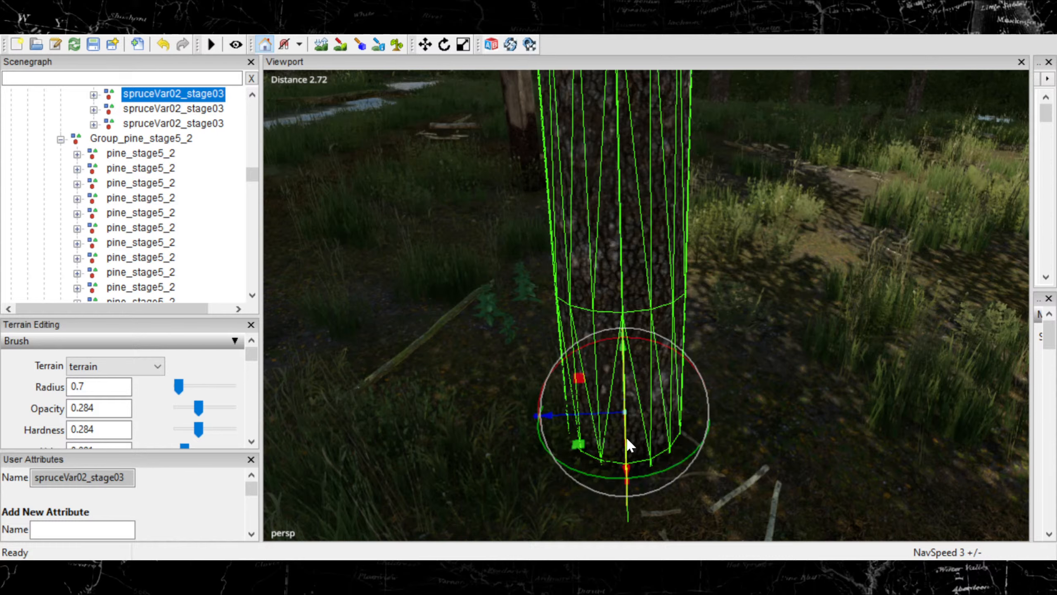
left_click_drag(622, 434, 645, 269)
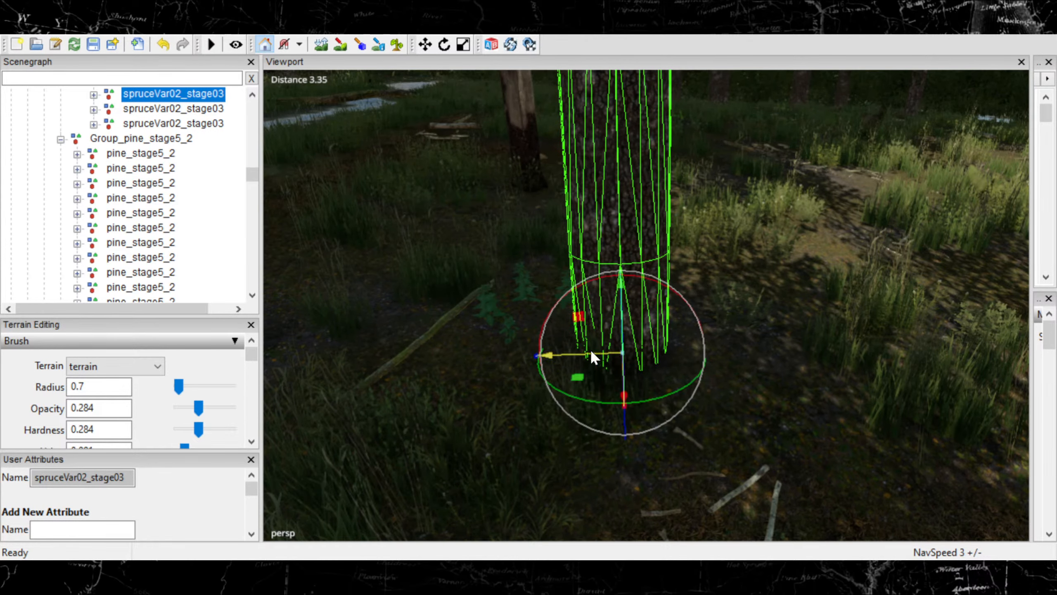
left_click_drag(590, 350, 639, 360)
scroll(651, 298, "down", 3)
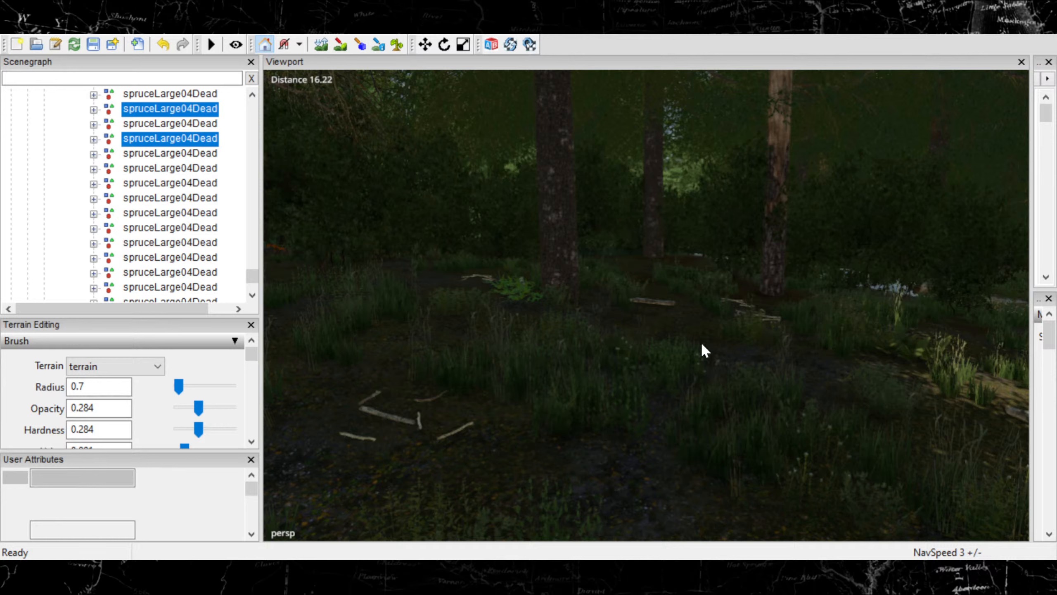
Place a copy of the spruceLarge04Dead tree on the open forest floor near the existing trunks.
key("ctrl+b")
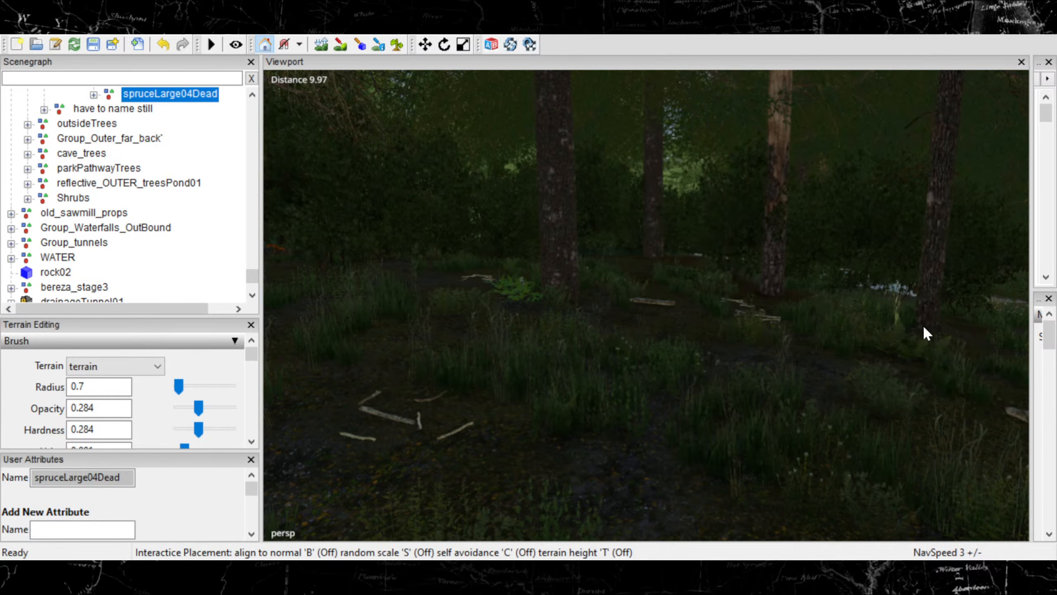
left_click(920, 336)
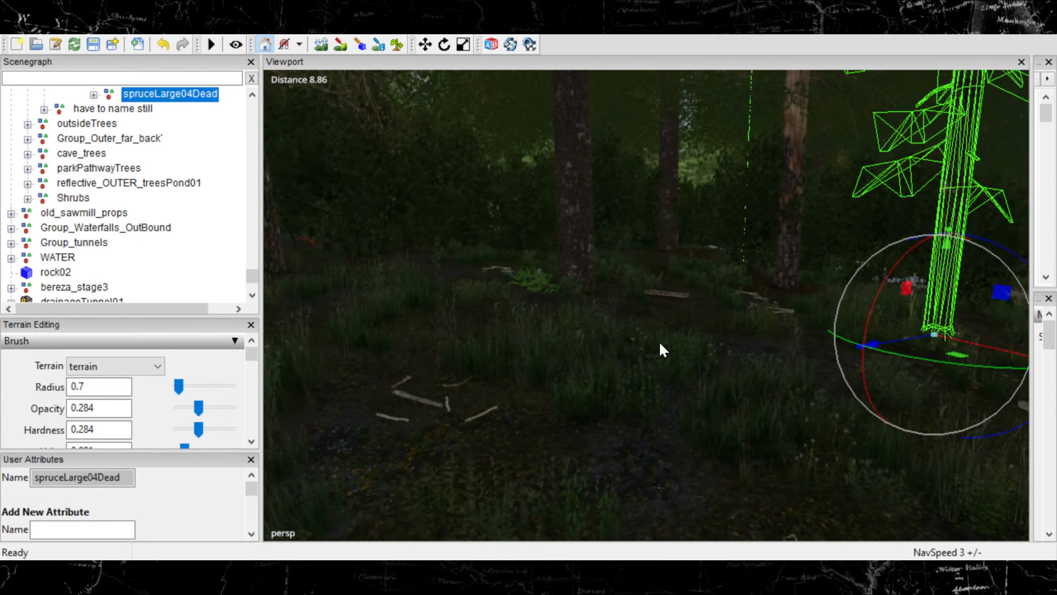
left_click_drag(660, 341, 512, 333, "alt")
Place a copy of the pine_stage5_2 tree in the clearing beside the mossy fallen log.
left_click_drag(755, 325, 532, 278, "alt")
scroll(385, 278, "up", 10)
scroll(572, 235, "up", 12)
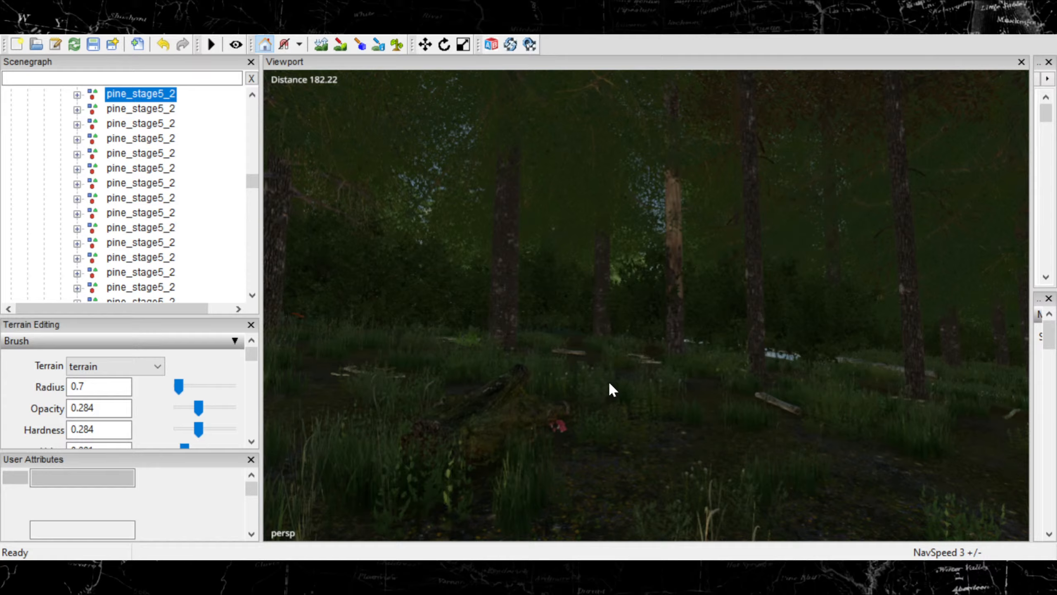
key("ctrl+d")
key("ctrl+b")
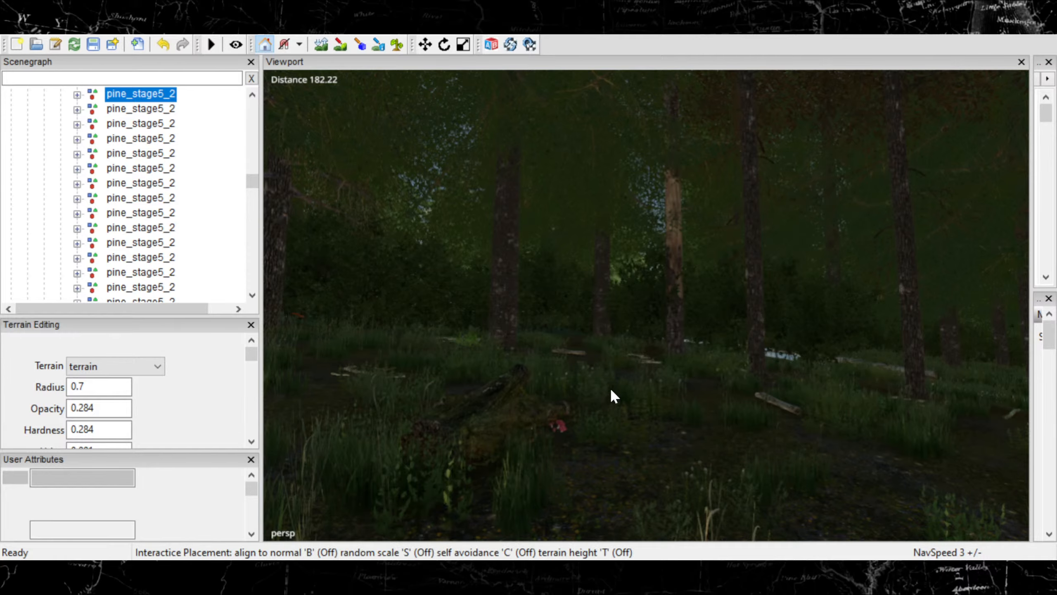
left_click(622, 418)
right_click_drag(622, 418, 548, 361)
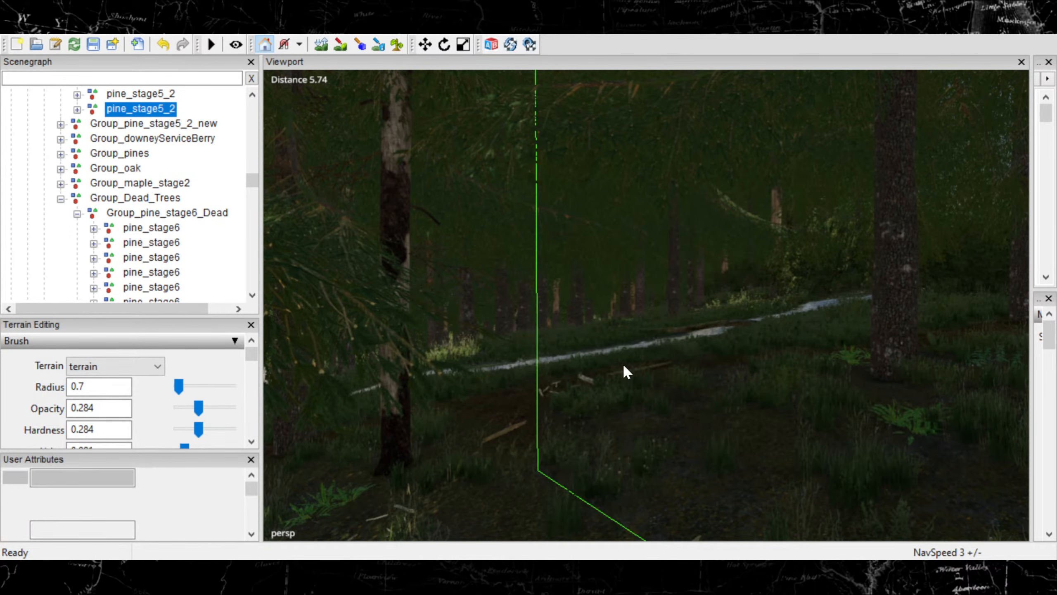
Place another pine_stage5_2 copy on the bare ground on the near side of the light path.
key("ctrl+m")
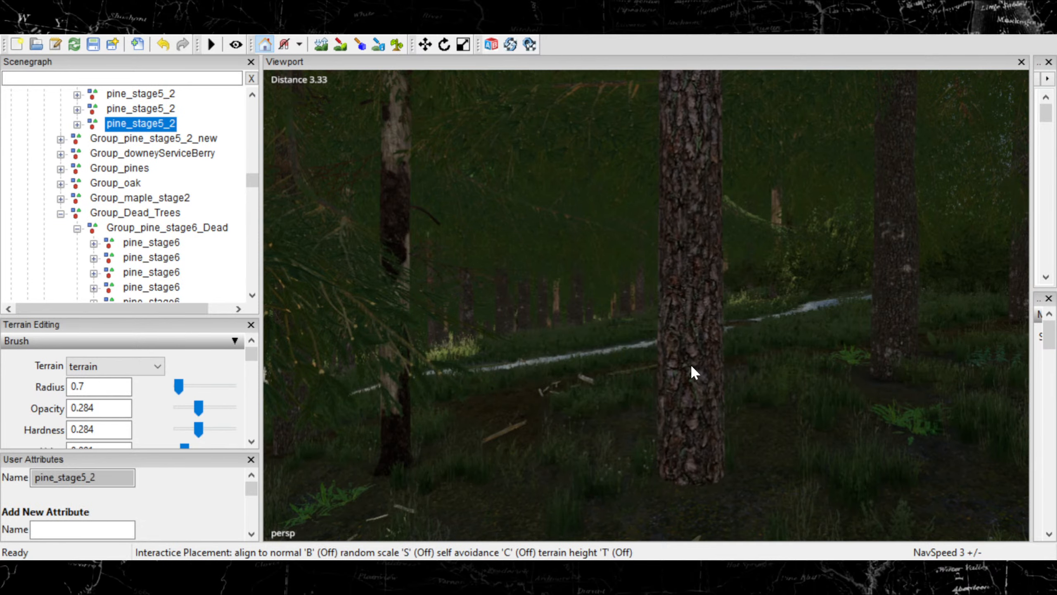
scroll(681, 357, "up", 5)
scroll(641, 336, "down", 5)
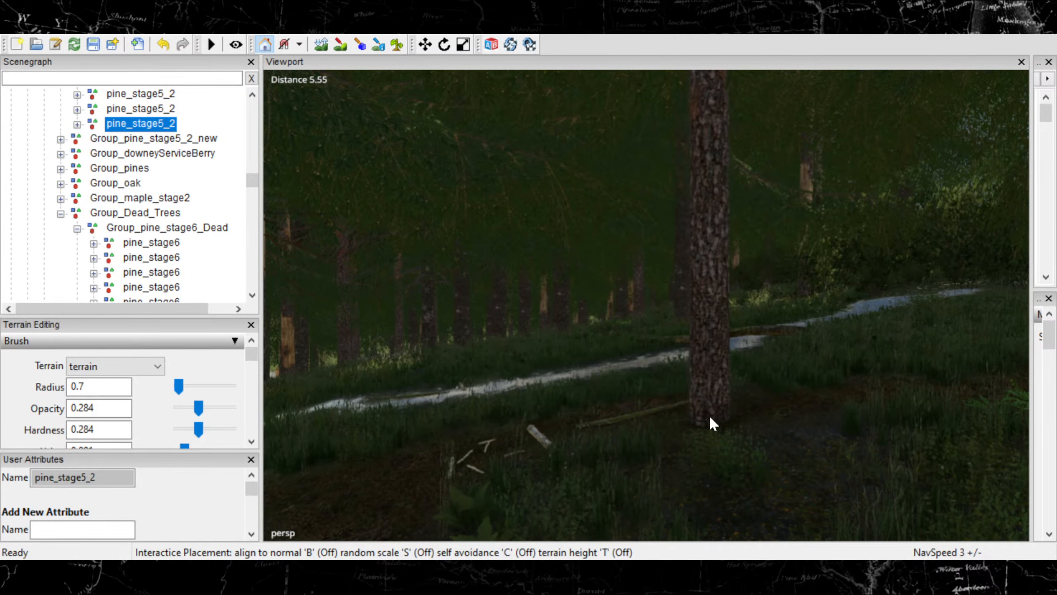
left_click(710, 416)
Select a spruceVar01_stage02 tree at the forest edge beside the path.
left_click_drag(710, 417, 798, 375, "alt")
scroll(854, 377, "down", 10)
left_click(209, 276)
scroll(781, 392, "up", 3)
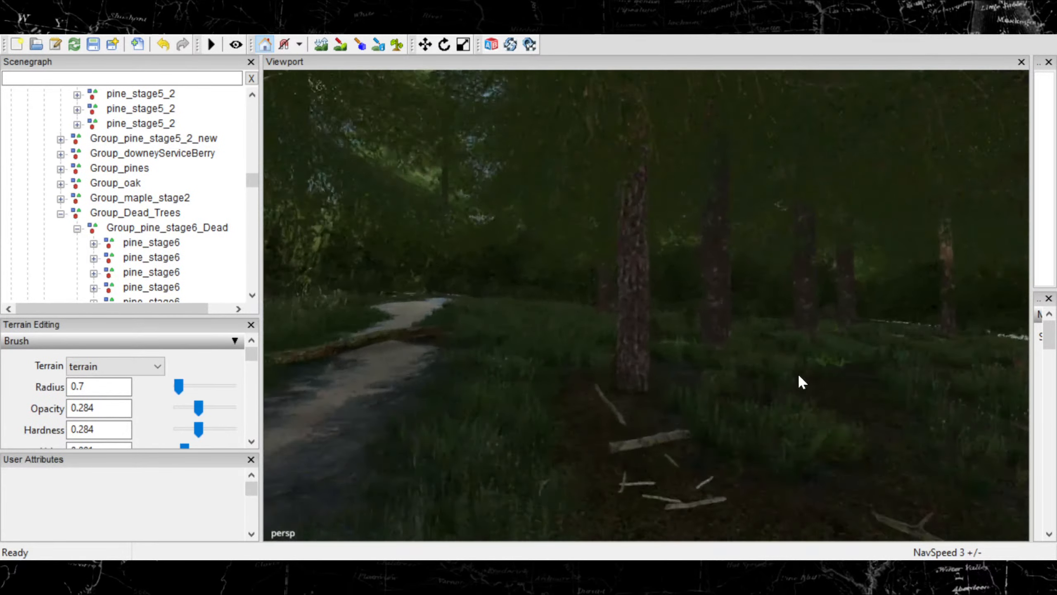
left_click(645, 389)
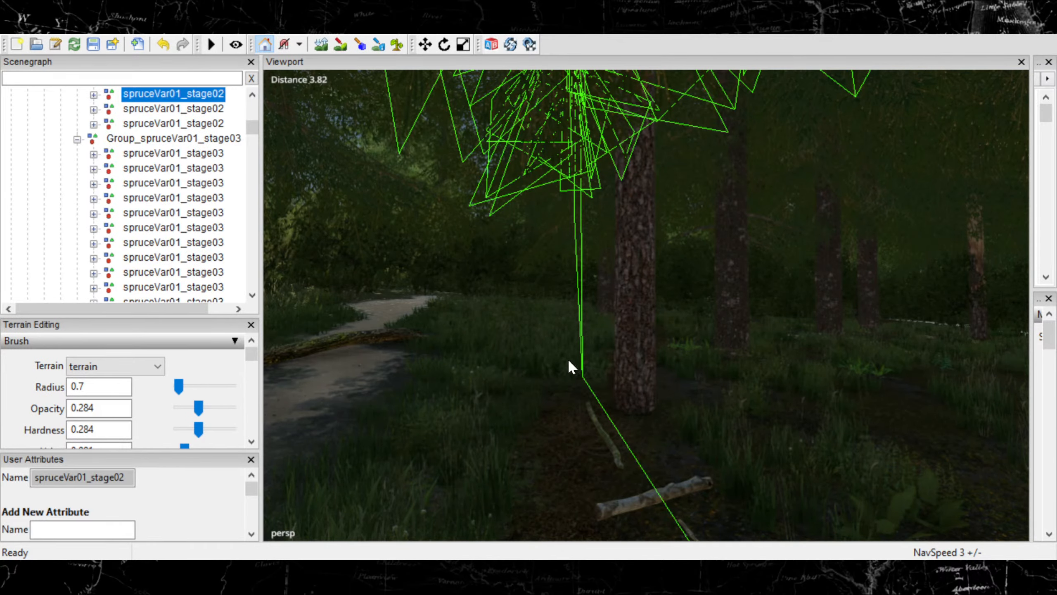
Place a further pine_stage5_2 copy on the open floor near the mossy log and shift it slightly along its blue axis.
left_click_drag(569, 360, 760, 329, "alt")
left_click(694, 387)
scroll(645, 319, "up", 5)
left_click_drag(676, 358, 532, 309, "alt")
scroll(523, 309, "up", 6)
left_click_drag(763, 376, 483, 375, "alt")
left_click_drag(690, 368, 787, 398, "alt")
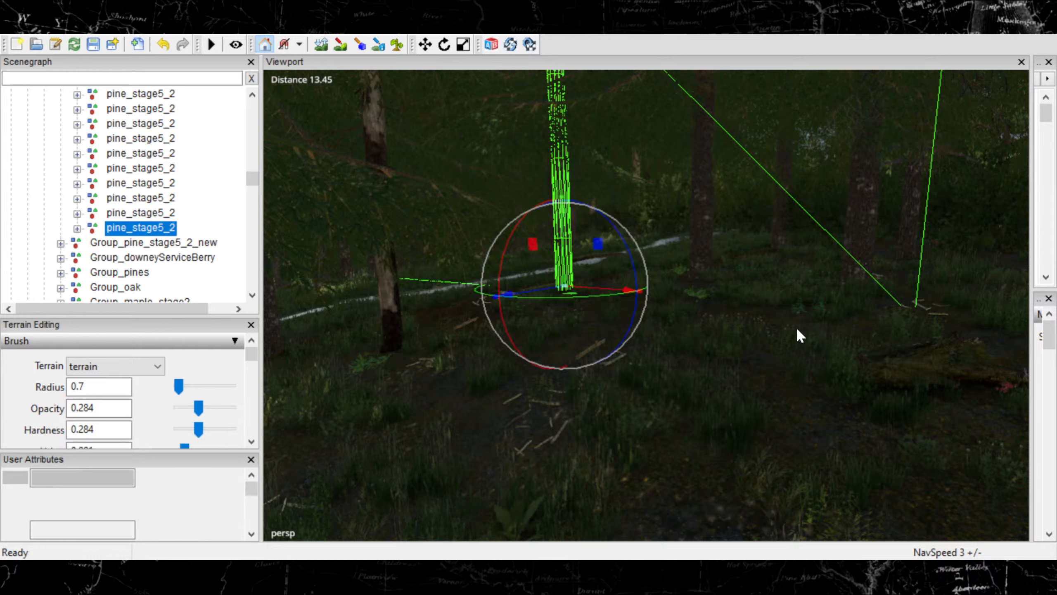
left_click(735, 333)
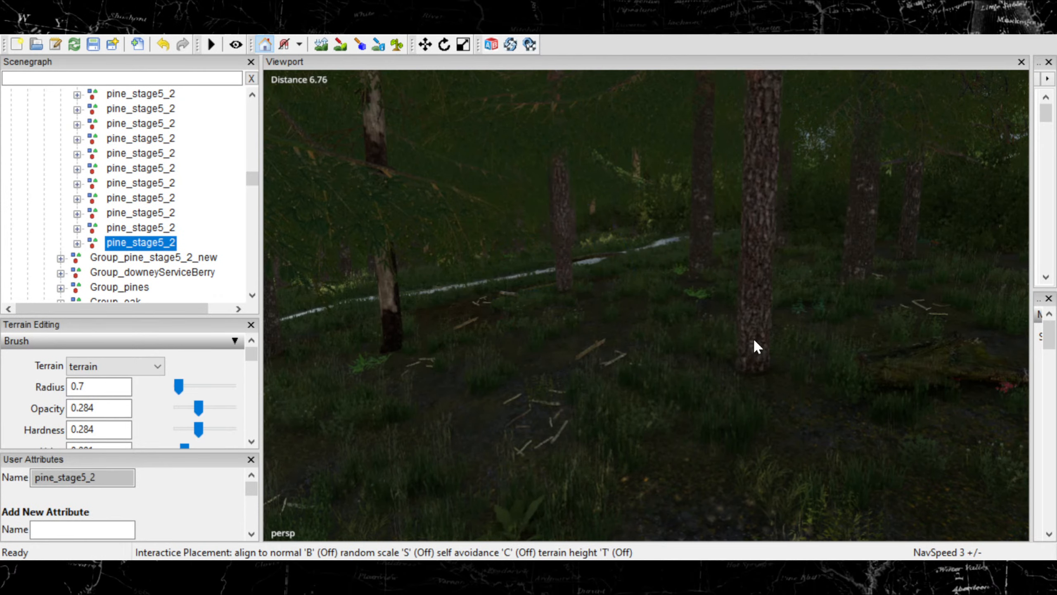
left_click(751, 347)
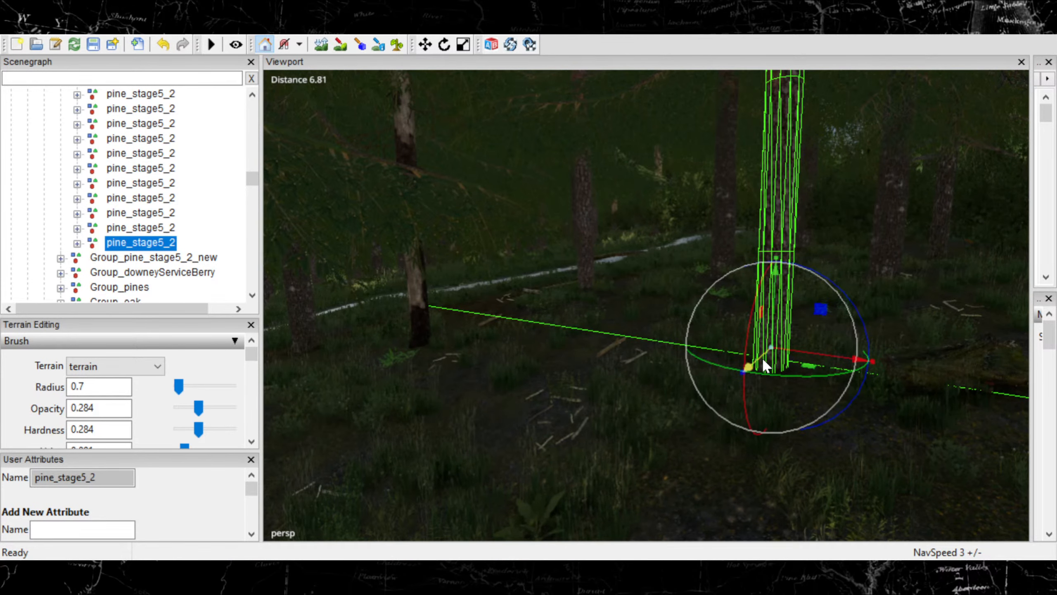
mouse_move(762, 357)
left_mouse_down()
mouse_move(793, 335)
mouse_move(707, 362)
mouse_move(620, 310)
mouse_move(557, 333)
mouse_move(618, 337)
mouse_move(744, 304)
mouse_move(734, 311)
mouse_move(750, 362)
left_mouse_up()
Copy the spruceVar02_stage02 tree from the sample trees in the meadow and place it in the forest.
scroll(557, 333, "up", 10)
scroll(744, 304, "up", 10)
left_click(712, 430)
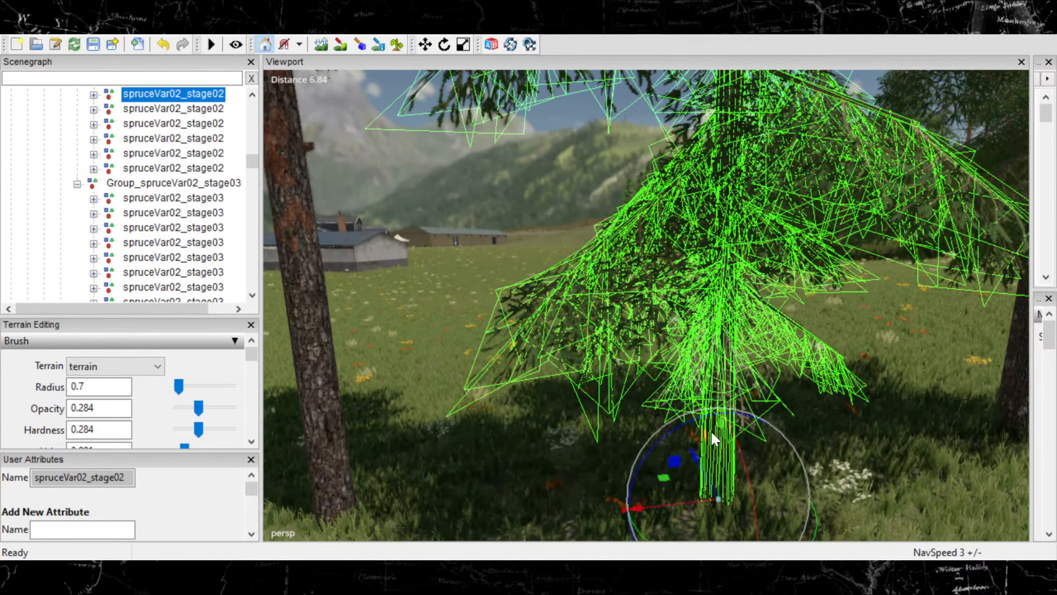
left_click_drag(712, 432, 821, 385, "alt")
key("ctrl+d")
key("ctrl+b")
left_click(646, 395)
Place a second spruceVar02_stage02 copy in the open gap between the large forest trunks.
left_click(821, 383)
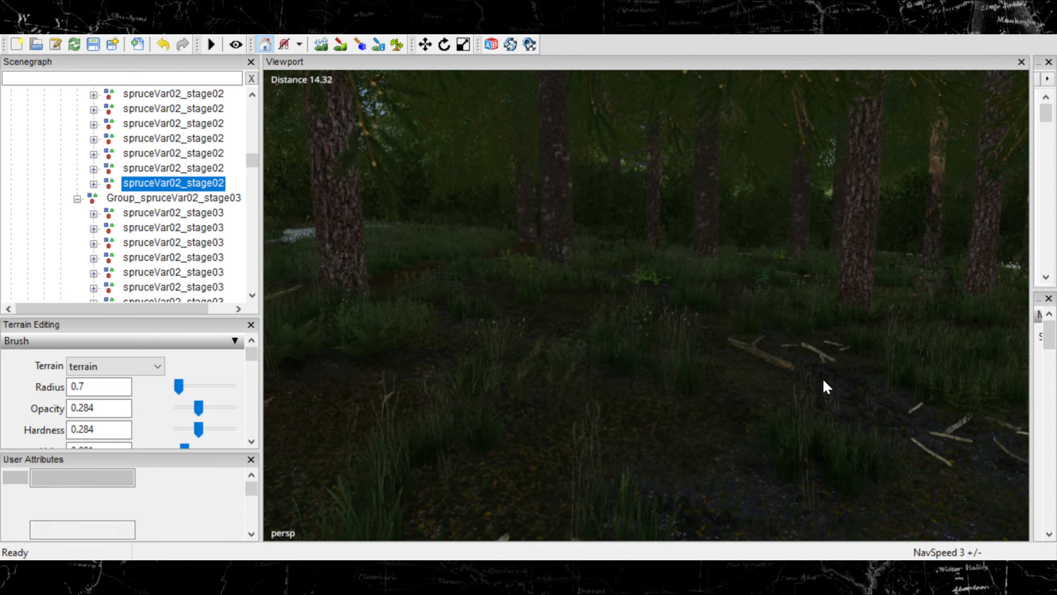
left_click(618, 347)
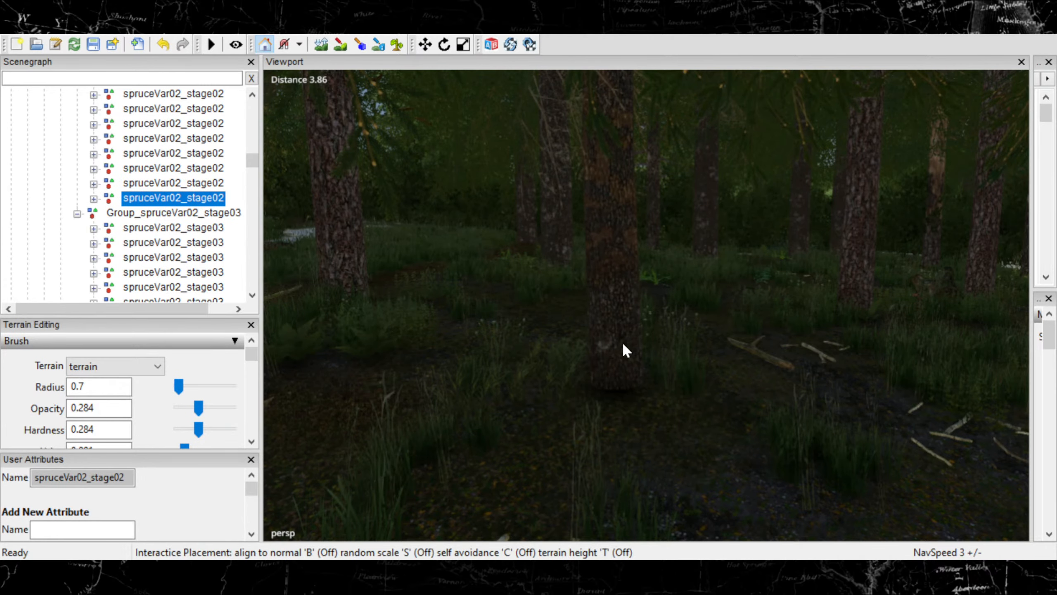
left_click_drag(652, 353, 639, 384)
left_click(639, 383)
Place a third spruceVar02_stage02 copy in the woods near the path and lower its trunk into the ground.
key("ctrl+d")
key("ctrl+b")
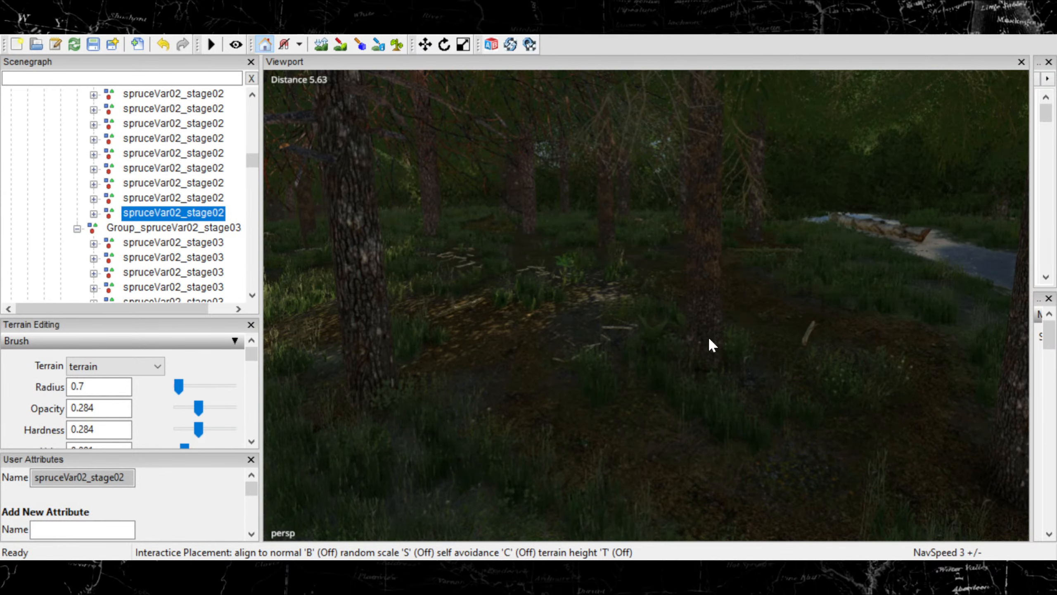
scroll(710, 339, "up", 2)
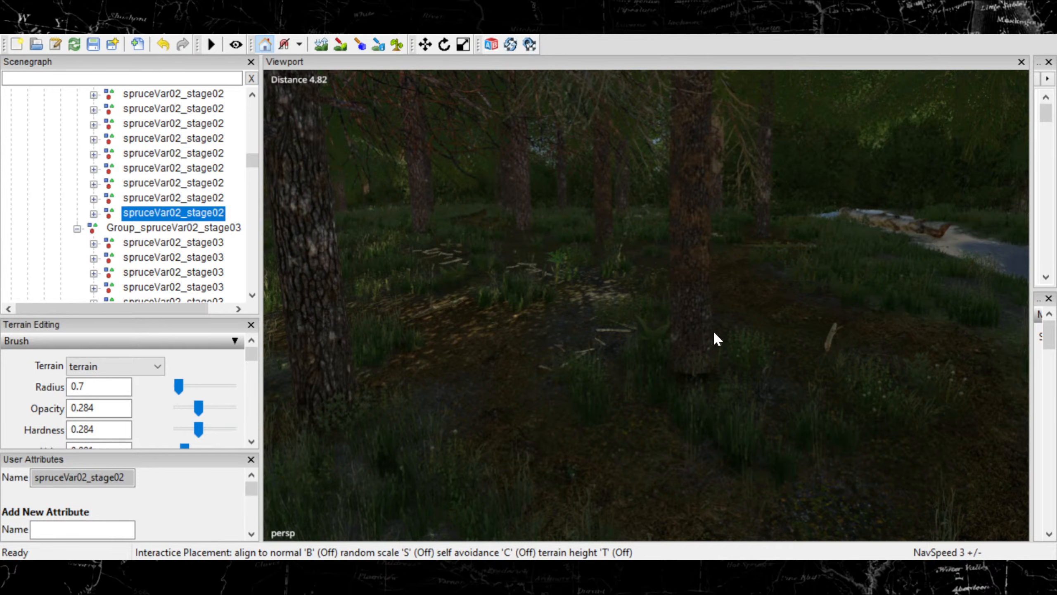
left_click(713, 330)
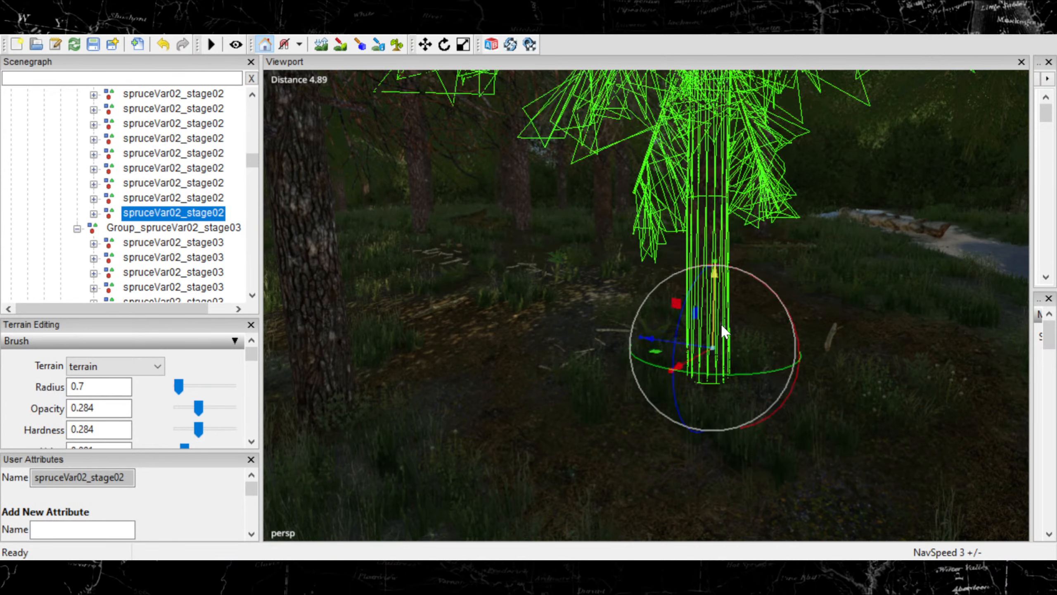
left_click_drag(722, 327, 700, 353)
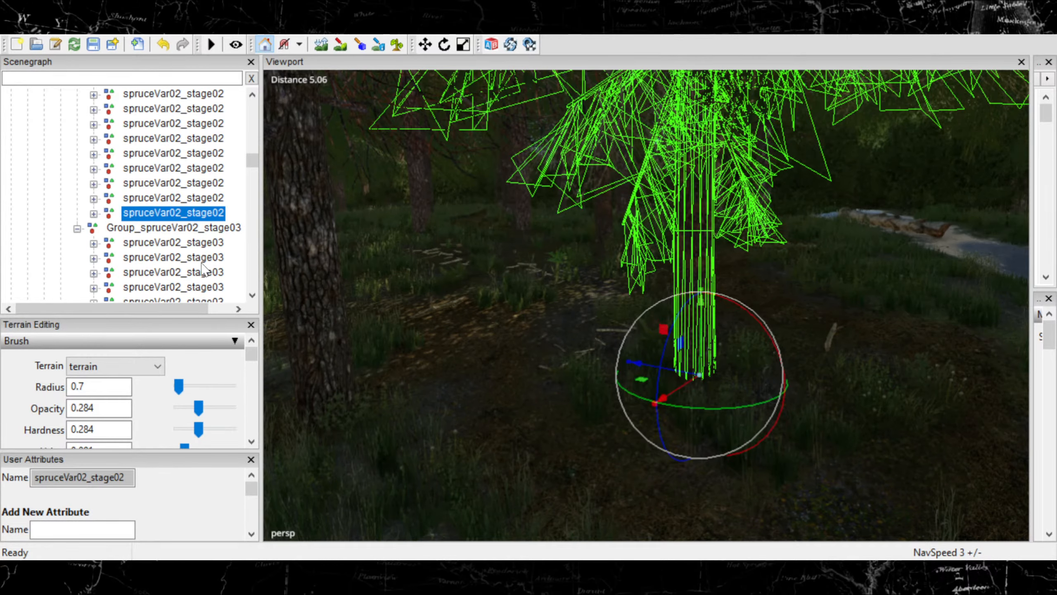
Select the middle pine_stage5_2_new trunk among the sample trees in the meadow.
scroll(388, 295, "down", 3)
left_click_drag(389, 296, 379, 331, "alt")
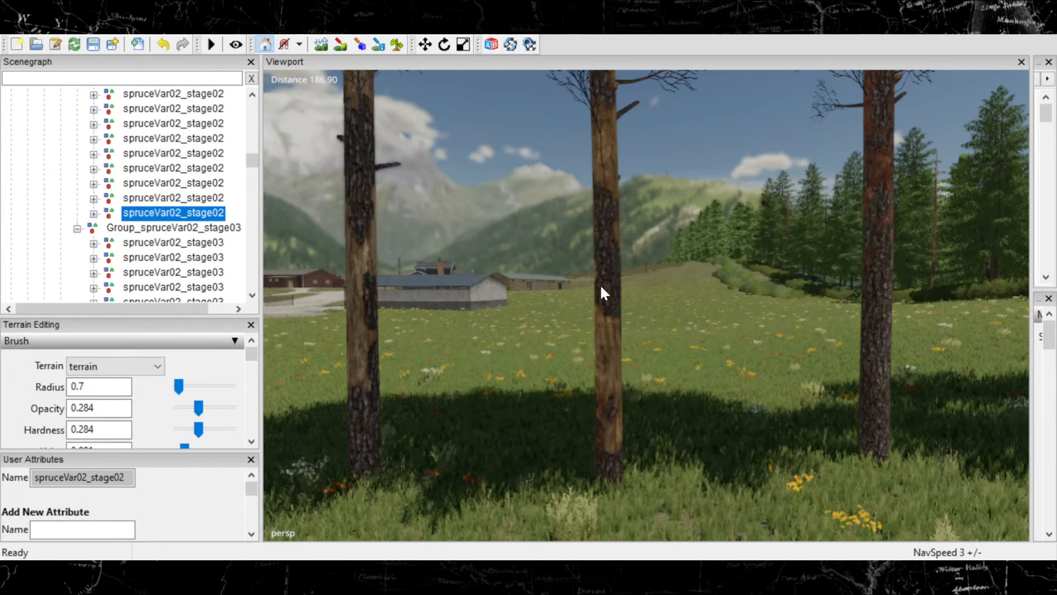
left_click(601, 289)
scroll(559, 312, "up", 2)
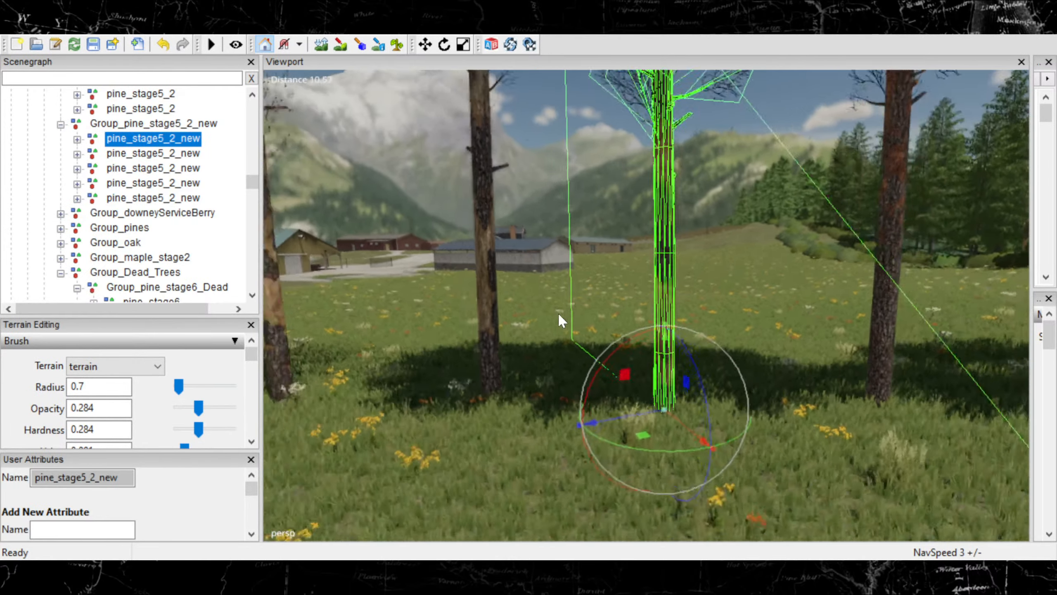
Place a copy of the pine_stage5_2_new tree on the grassy forest floor and fine-tune its placement.
left_click_drag(559, 312, 804, 286, "alt")
scroll(813, 324, "up", 4)
left_click_drag(814, 324, 850, 243, "alt")
scroll(921, 331, "up", 4)
scroll(921, 332, "up", 3)
scroll(790, 280, "up", 2)
middle_click_drag(712, 275, 503, 314)
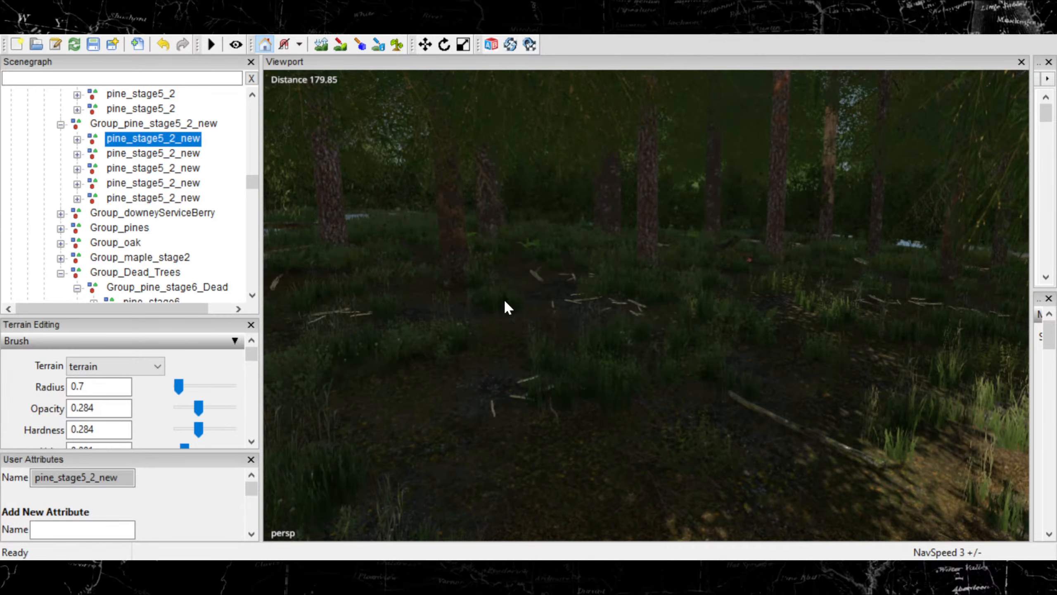
left_click(570, 364)
scroll(595, 354, "down", 3)
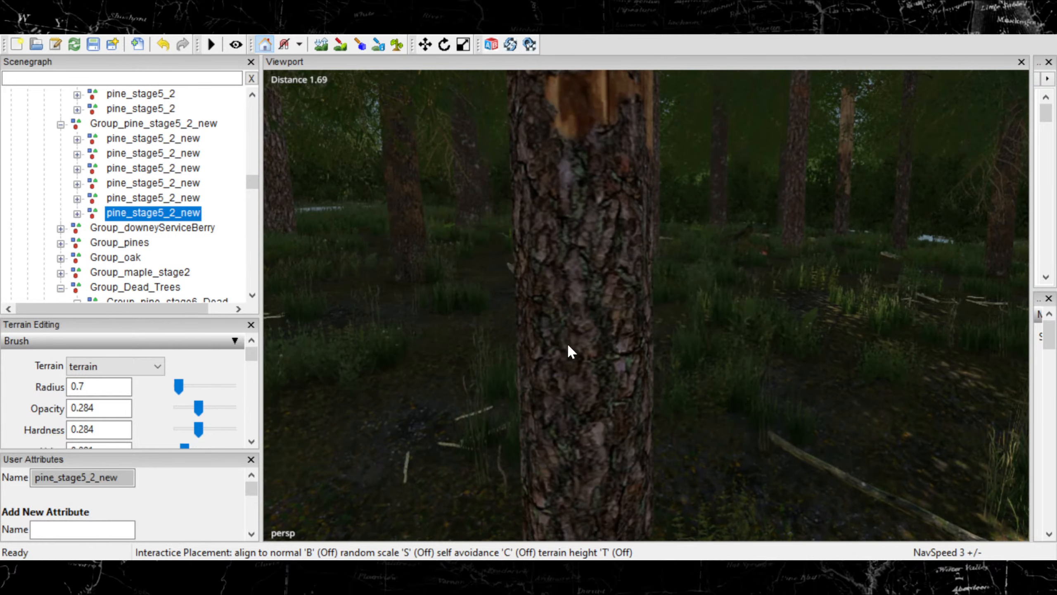
scroll(569, 346, "down", 5)
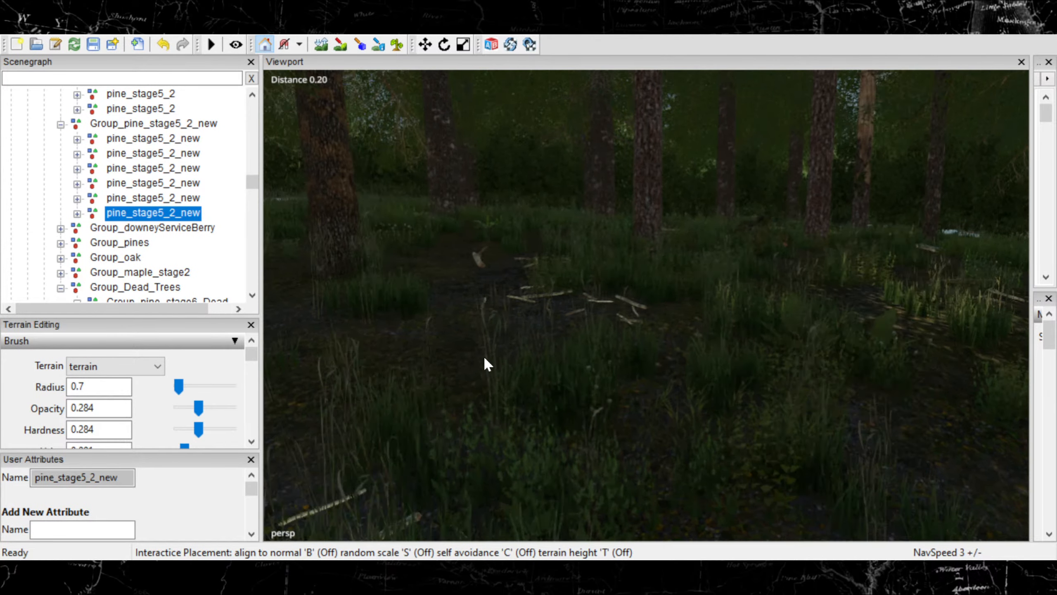
scroll(487, 362, "up", 6)
key("Escape")
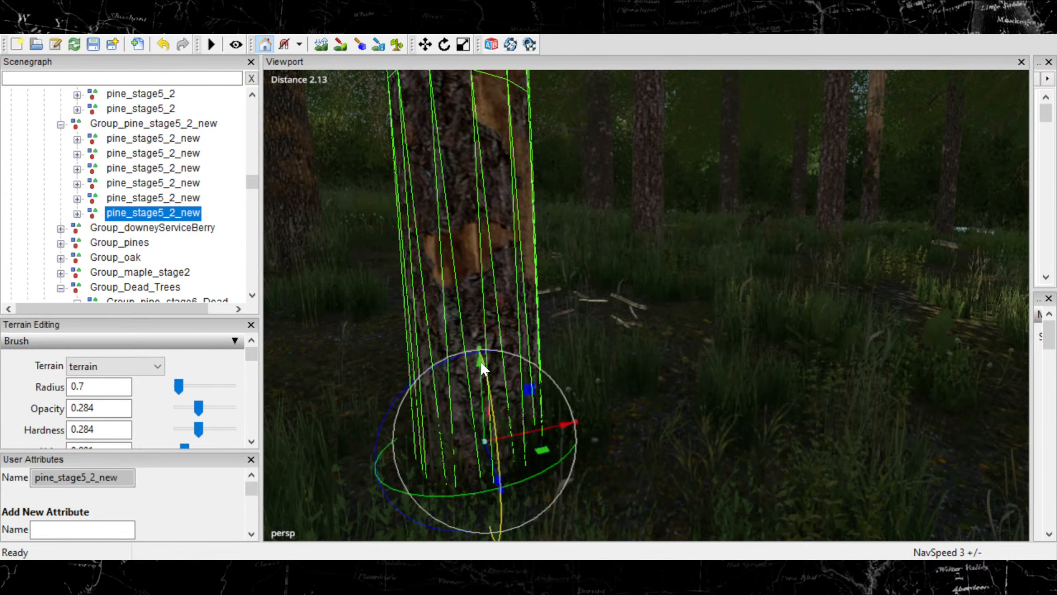
mouse_move(483, 394)
left_mouse_down()
mouse_move(489, 431)
mouse_move(488, 388)
left_mouse_up()
Examine the placed pine_stage5_2_new tree and the surrounding woods from several sides for remaining gaps.
scroll(500, 344, "up", 8)
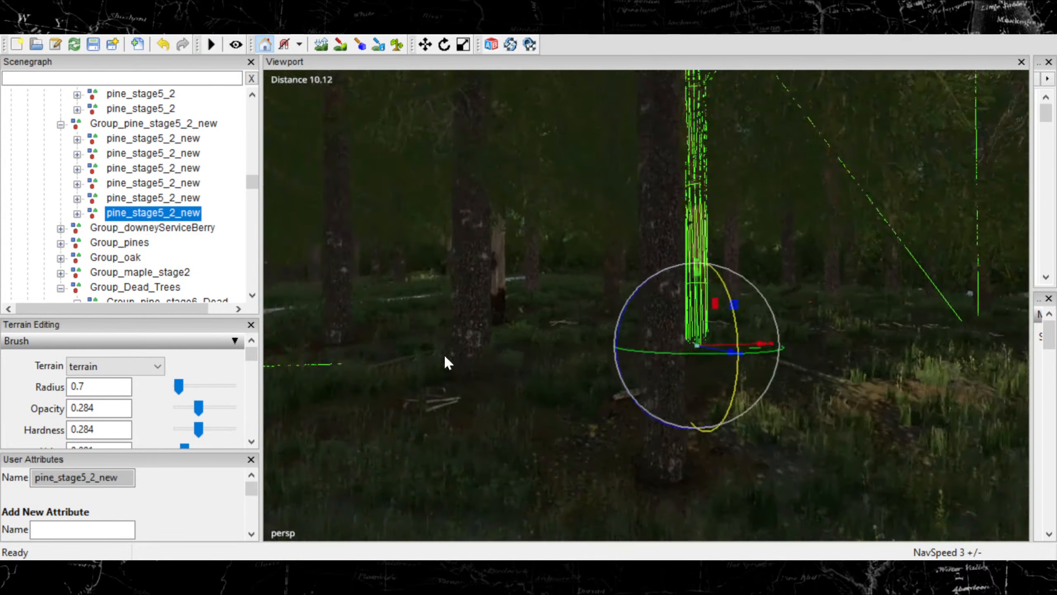
scroll(444, 354, "down", 1)
left_click_drag(445, 354, 410, 338, "alt")
left_click_drag(570, 340, 737, 366, "alt")
scroll(611, 359, "up", 2)
scroll(737, 365, "down", 3)
left_click_drag(556, 357, 532, 348, "alt")
scroll(462, 333, "up", 4)
left_click_drag(462, 333, 525, 365, "alt")
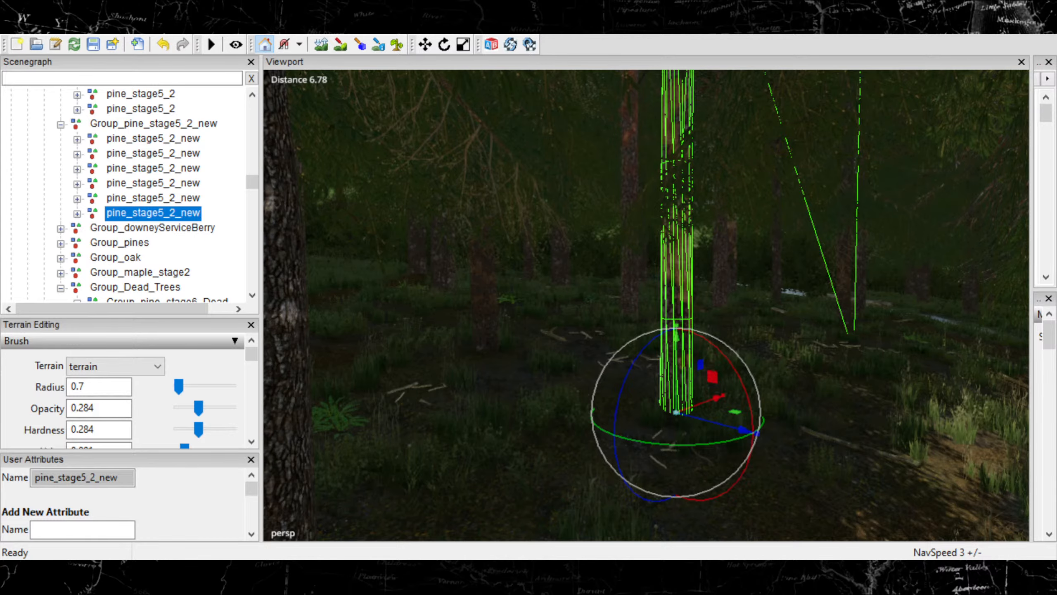
Select a spruceVar02_stage03 tree at the far side of the forest clearing.
scroll(676, 293, "down", 12)
left_click_drag(676, 293, 671, 321, "alt")
scroll(746, 289, "up", 12)
left_click(468, 276)
scroll(587, 256, "up", 3)
scroll(592, 257, "down", 3)
left_click(591, 255)
scroll(587, 285, "up", 3)
left_click(480, 288)
key("f")
scroll(623, 285, "down", 3)
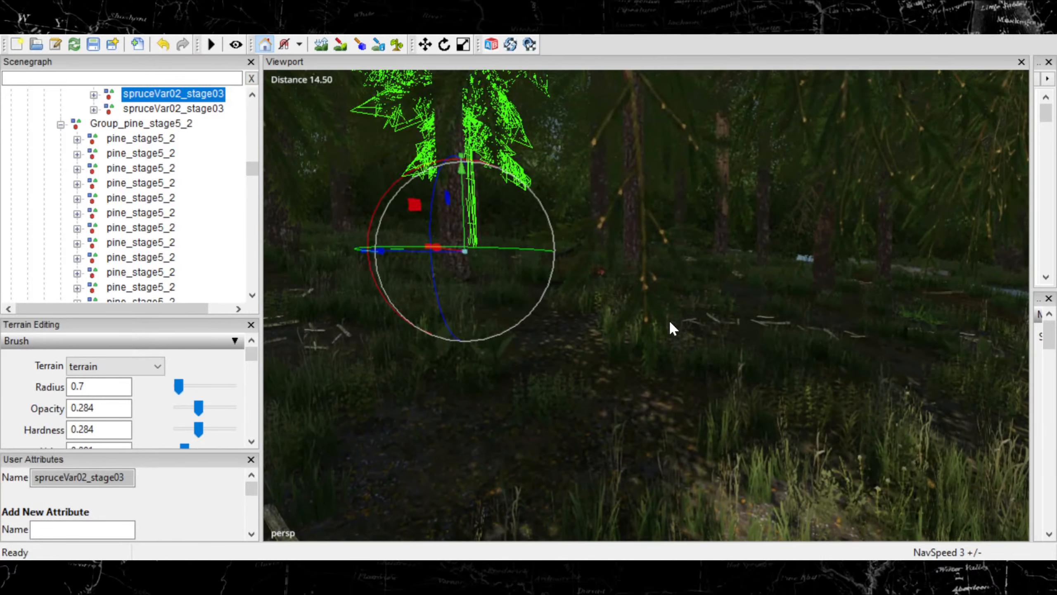
Place a copy of the selected spruceVar02_stage03 tree on the forest floor beside the scattered sticks.
key("Delete")
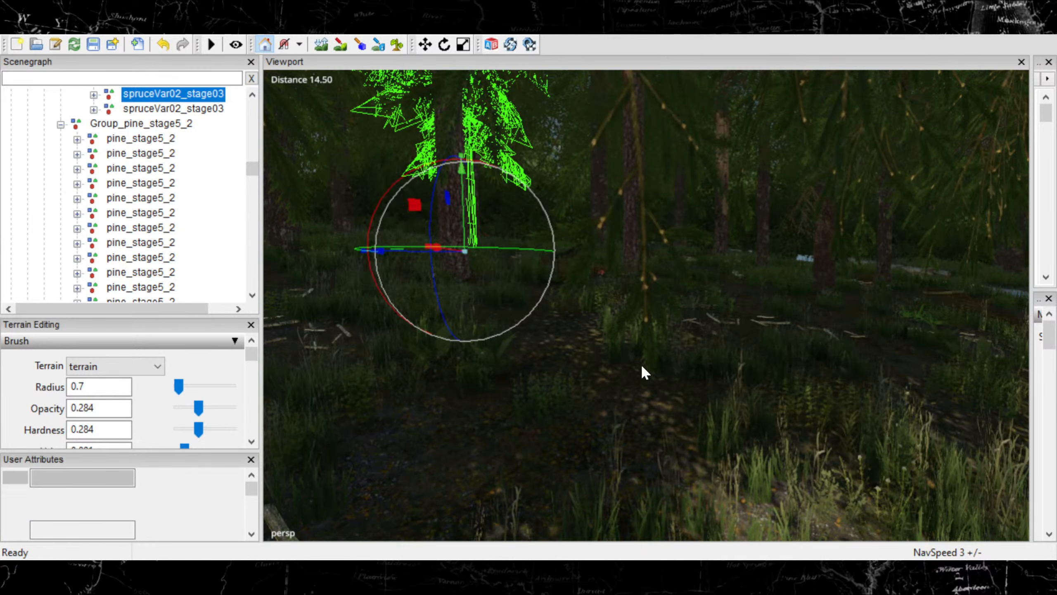
key("ctrl+d")
key("ctrl+b")
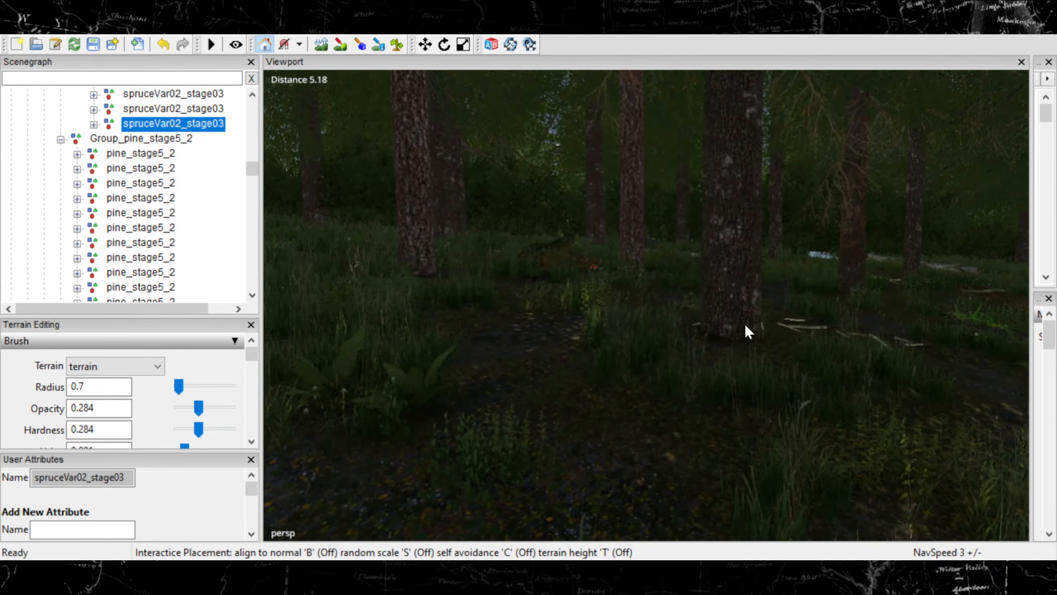
left_click(745, 322)
Select the last spruceVar02_stage03 tree in its group and nudge it slightly on the forest floor.
scroll(744, 322, "down", 6)
left_click(224, 236)
left_click_drag(514, 334, 672, 323, "alt")
left_click(697, 327)
left_click(671, 318)
mouse_move(612, 314)
left_mouse_down()
mouse_move(613, 288)
mouse_move(605, 313)
left_mouse_up()
mouse_move(681, 350)
left_mouse_down("alt")
mouse_move(529, 328)
mouse_move(671, 347)
left_mouse_up("alt")
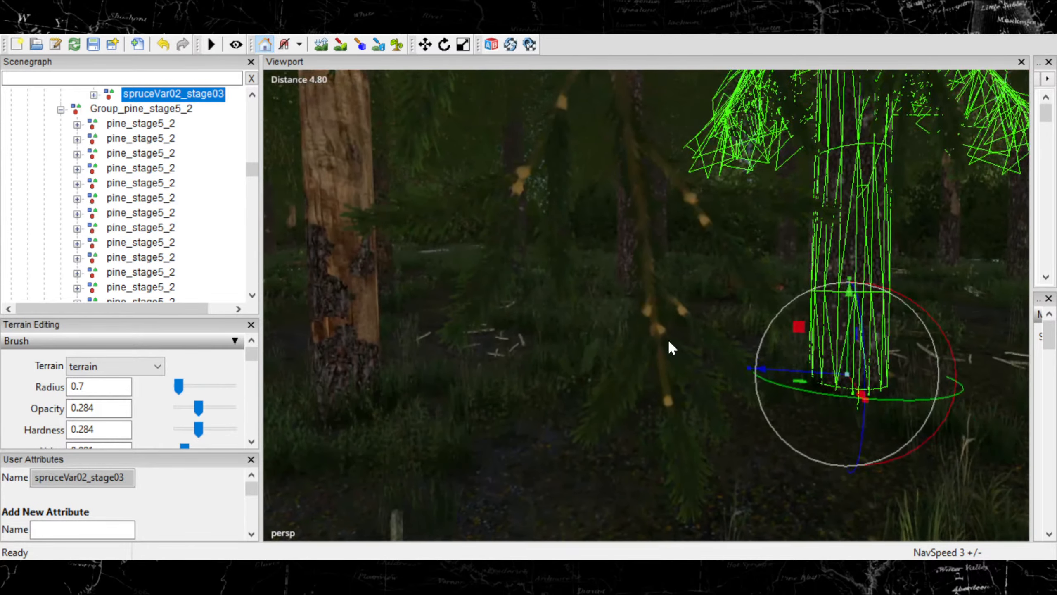
Select the placed pine_stage5_2_new tree and shift it along its red axis.
left_click_drag(796, 365, 708, 420, "alt")
left_click(577, 336)
scroll(572, 335, "up", 2)
scroll(556, 315, "down", 1)
left_click(585, 333)
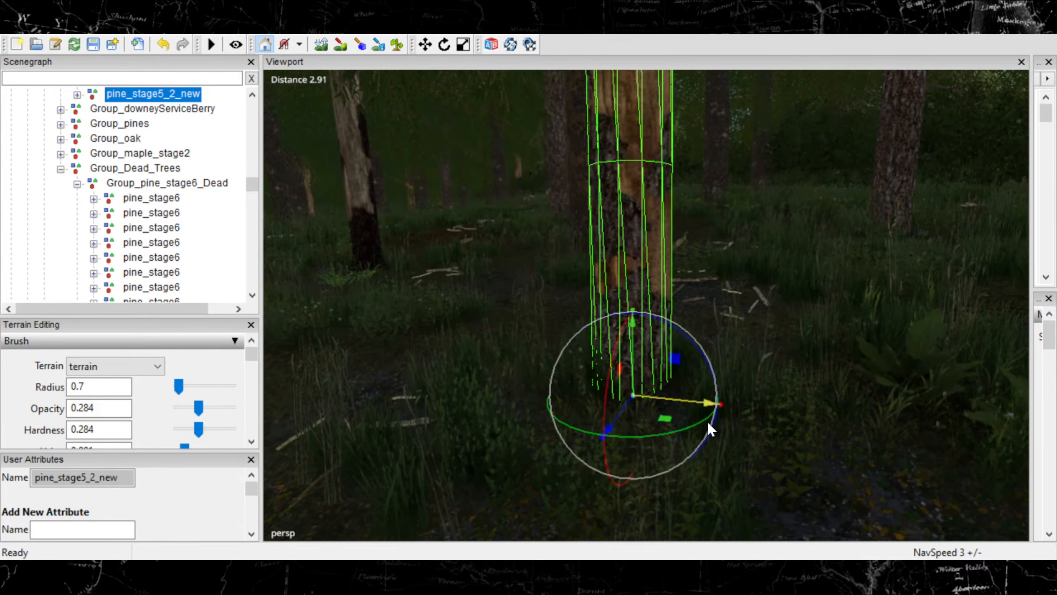
left_click_drag(620, 408, 871, 372)
Select a pine_stage6 dead tree and bring the sample trees in the meadow into view.
scroll(641, 402, "down", 5)
scroll(683, 369, "down", 8)
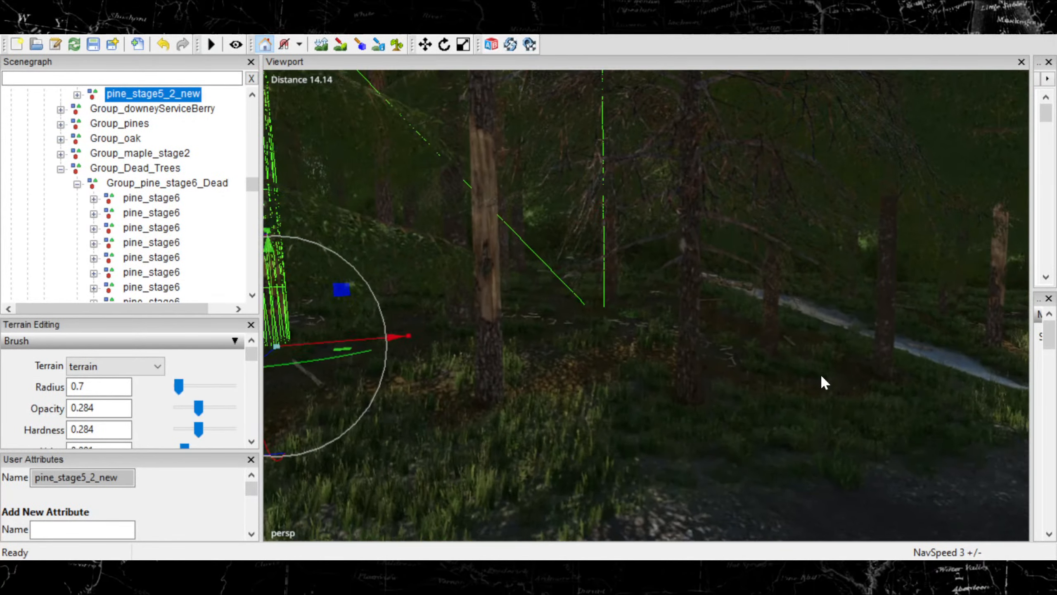
scroll(813, 365, "up", 2)
left_click(793, 362)
left_click_drag(793, 360, 668, 293, "alt")
scroll(676, 303, "down", 3)
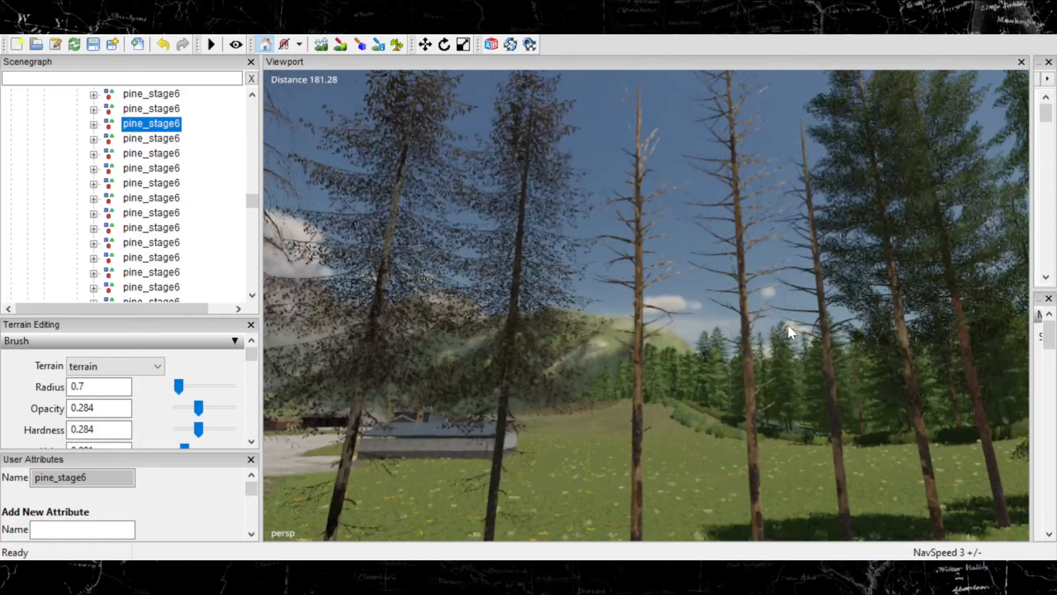
Select the pine_stage4_dead sample tree in the meadow and place a copy of it on the forest floor beside the scattered sticks.
left_click_drag(783, 354, 542, 235, "alt")
left_click(925, 340)
scroll(837, 349, "down", 5)
scroll(542, 235, "up", 3)
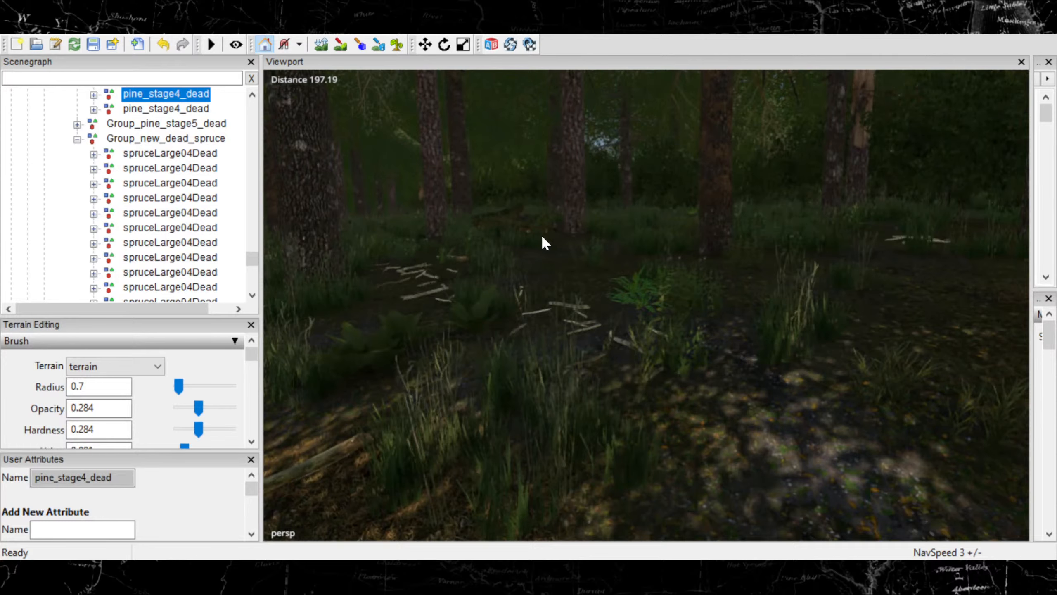
key("Delete")
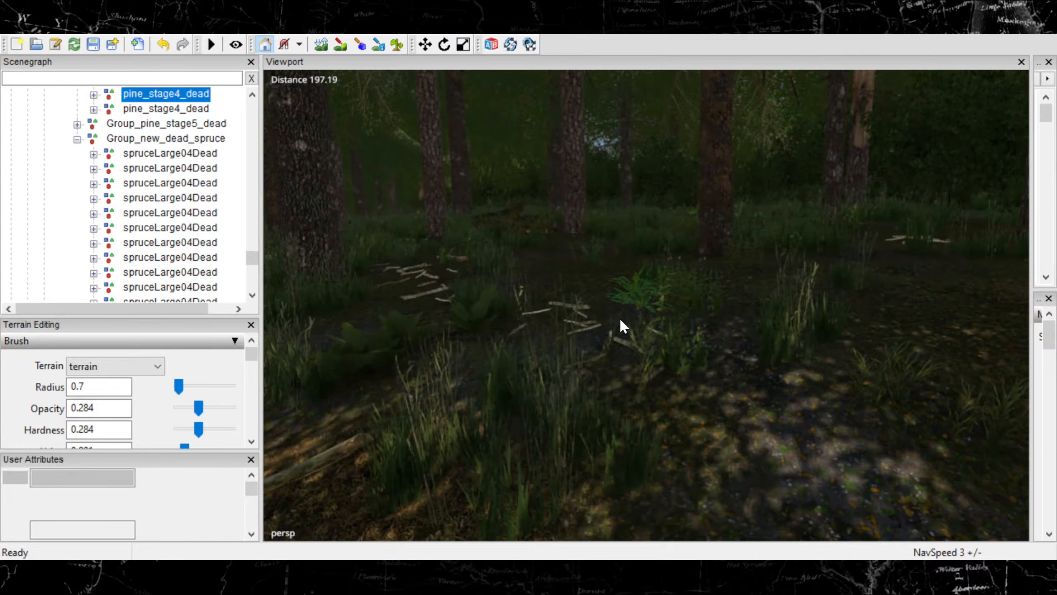
key("ctrl+b")
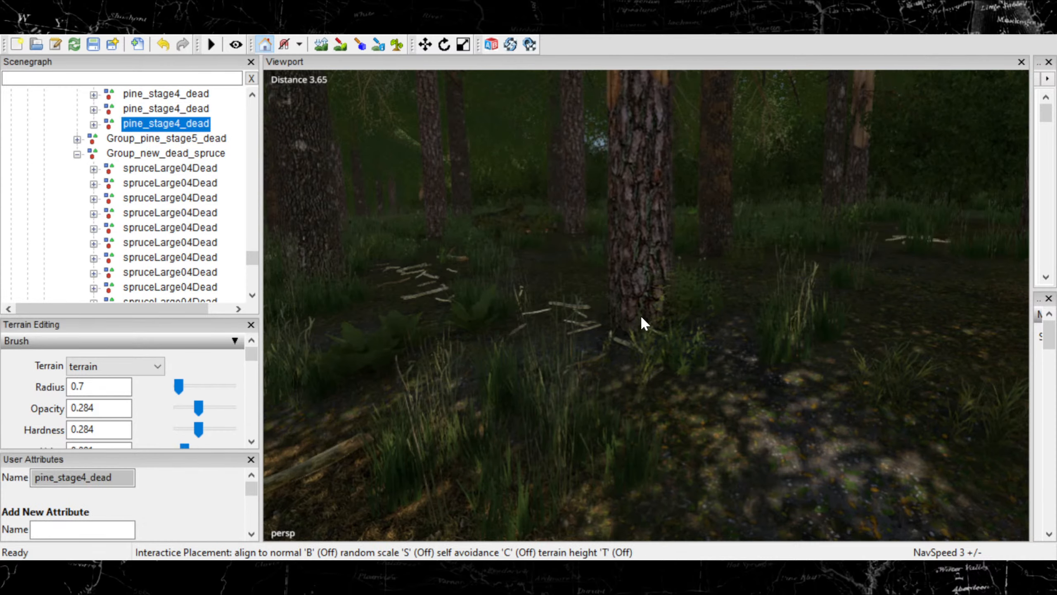
left_click(641, 316)
Duplicate the selected spruceVar02_stage03 tree and place the copy in the open grassy patch near the standing trunks.
left_click_drag(588, 311, 583, 256, "alt")
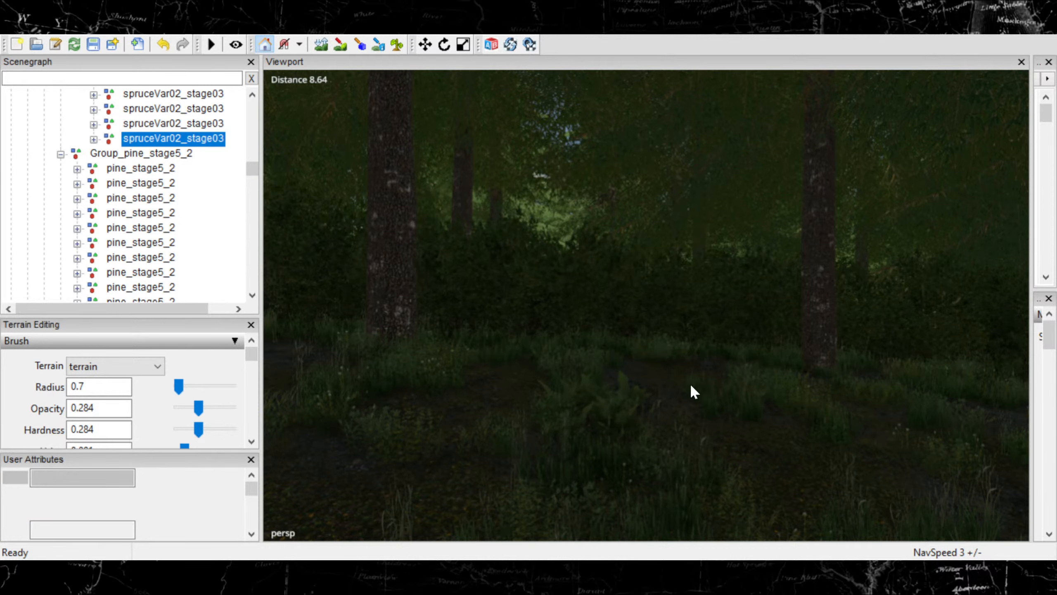
key("ctrl+d")
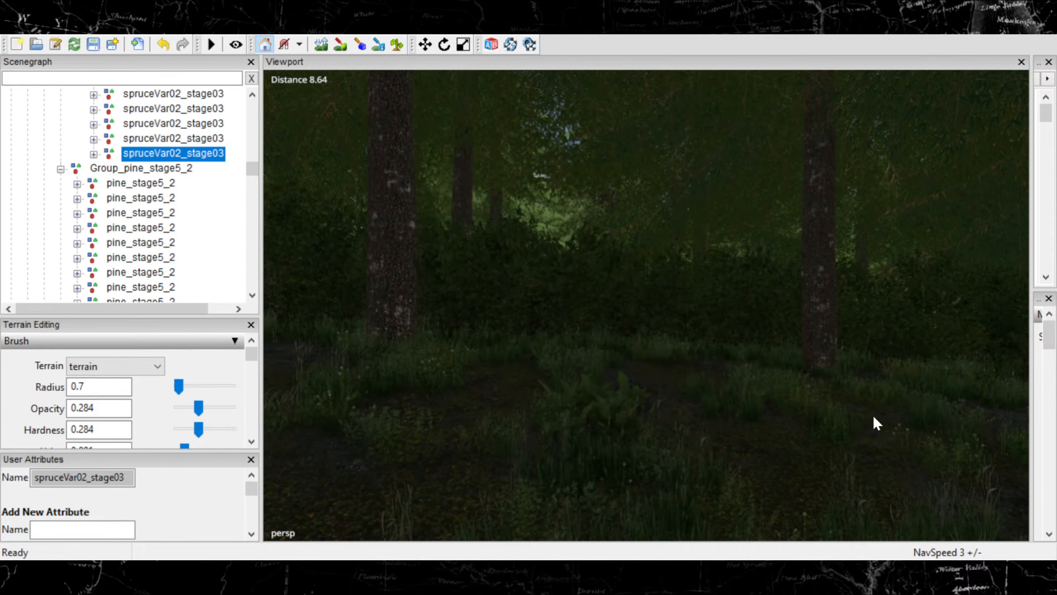
key("ctrl+b")
left_click(943, 409)
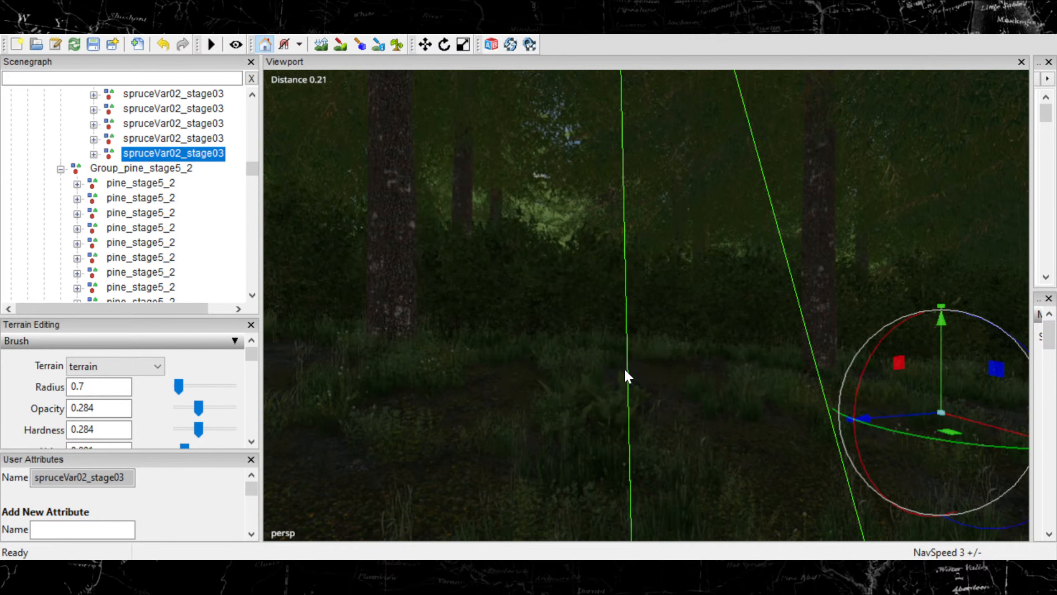
Reposition the selected spruceVar02_stage03 tree on the forest floor between the thick trunk and the reddish dead branches.
left_click_drag(624, 368, 753, 391, "alt")
key("ctrl+b")
scroll(774, 394, "up", 2)
scroll(880, 387, "up", 1)
scroll(880, 387, "up", 2)
scroll(816, 391, "up", 1)
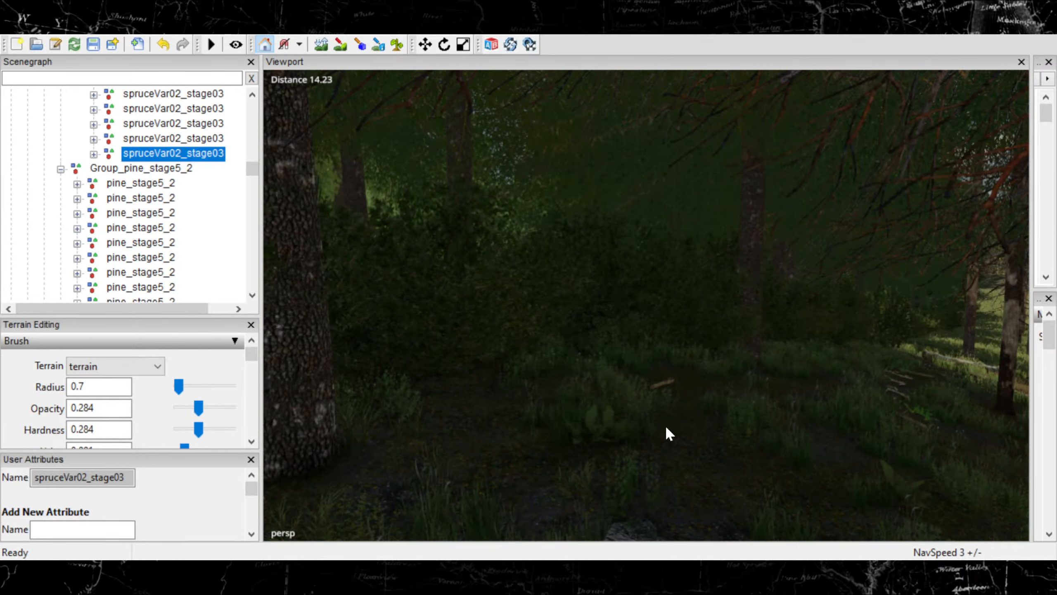
key("ctrl+b")
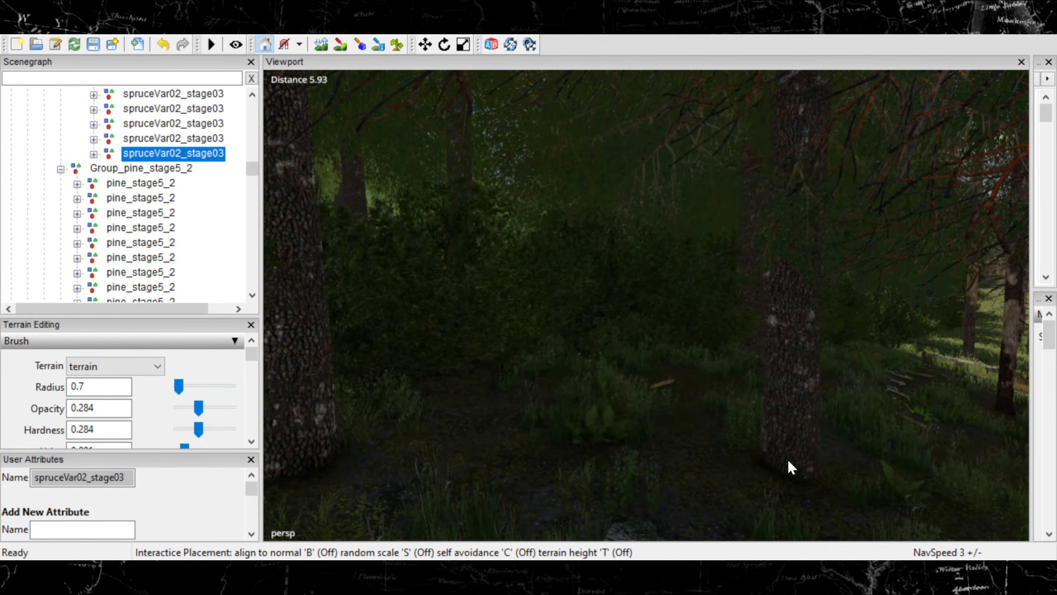
left_click(782, 460)
Select the nearby spruceVar01_stage03 tree and place a copy of it in the gap between the two standing trunks.
left_click_drag(781, 459, 436, 384, "alt")
left_click(436, 291)
left_click_drag(436, 291, 790, 411, "alt")
key("ctrl+d")
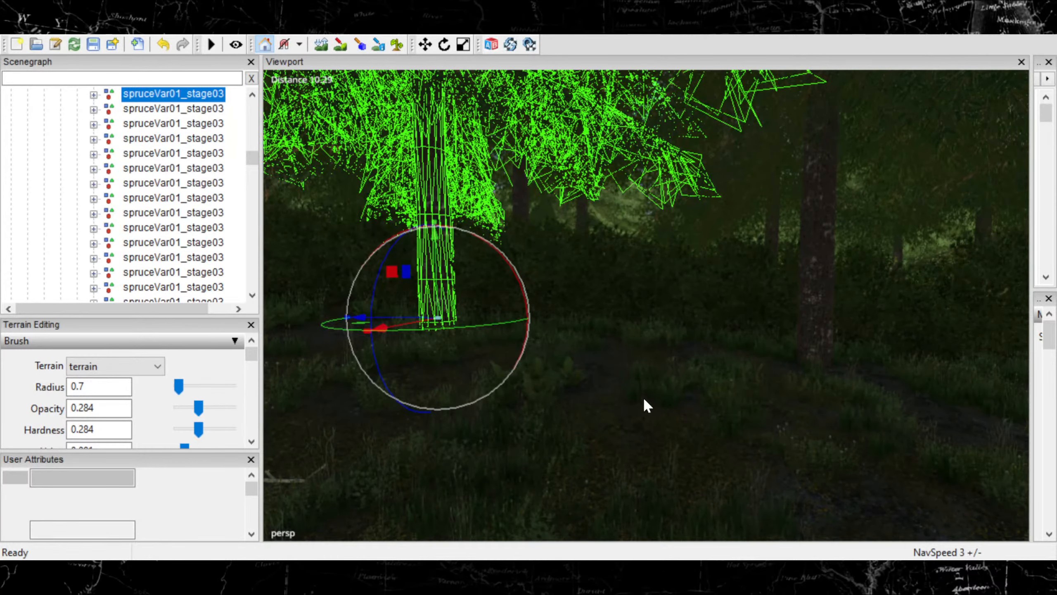
key("ctrl+b")
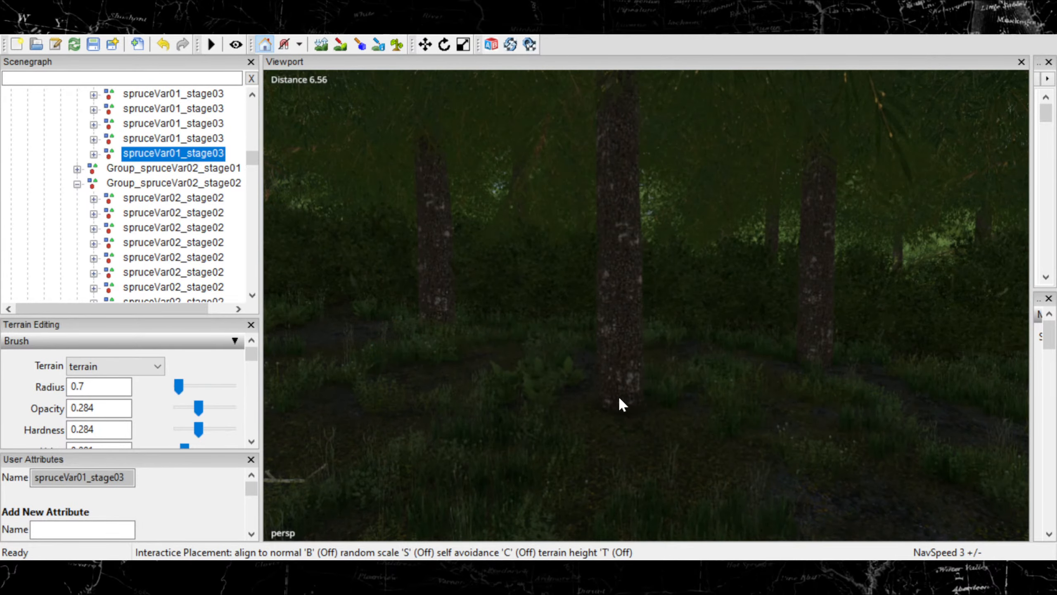
left_click(609, 402)
Place another copy of the spruceVar01_stage03 tree behind the bright green fern in the dark clearing.
left_click_drag(609, 402, 777, 399, "alt")
key("ctrl+d")
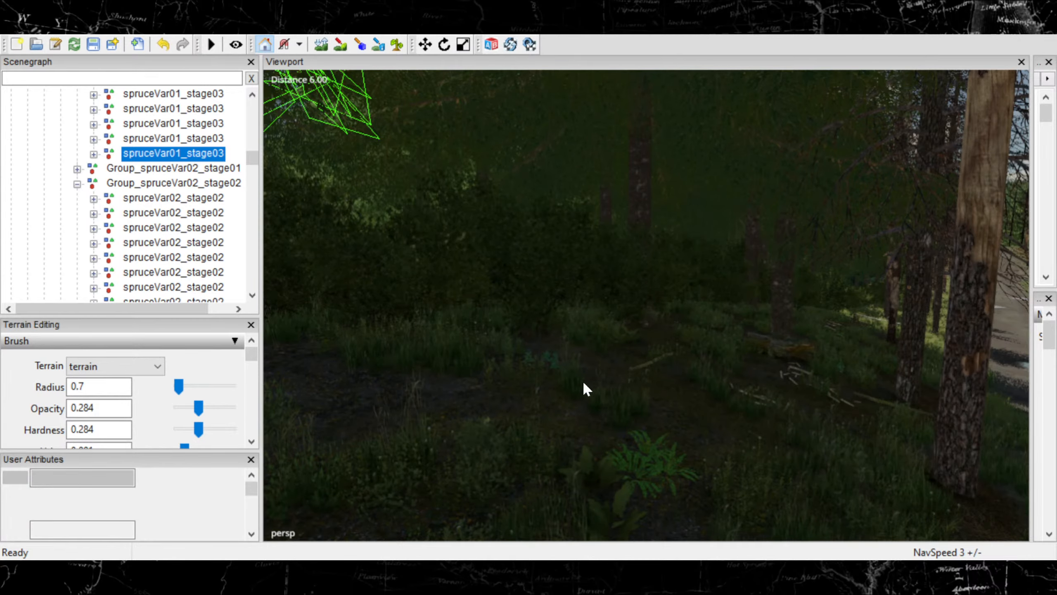
key("ctrl+b")
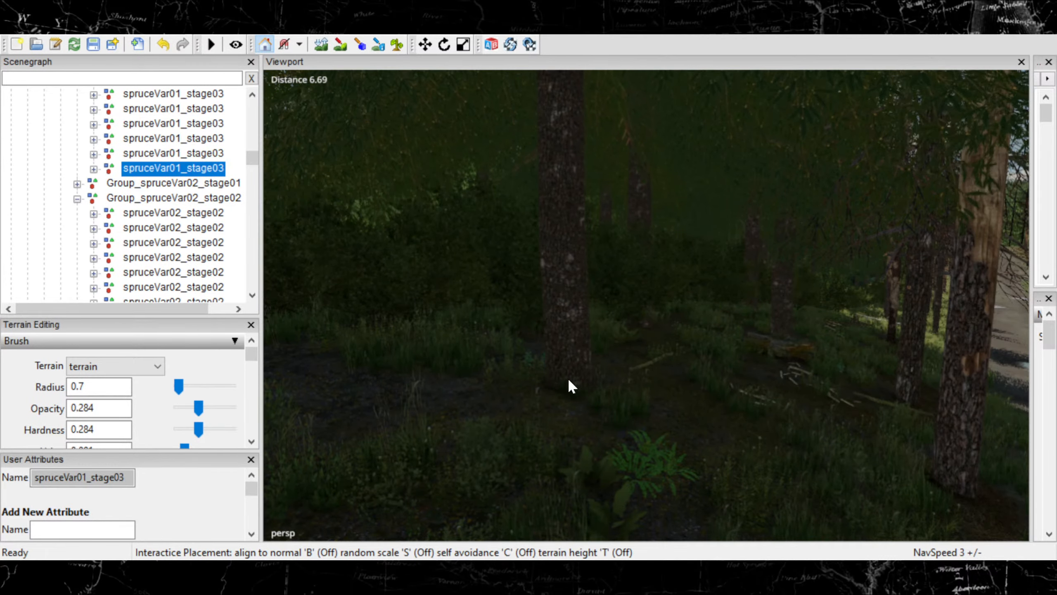
left_click(567, 379)
Select a spruceVar01_stage02 tree and place a copy of it in the sparse woods beside the sunlit grass.
left_click_drag(567, 380, 278, 354, "alt")
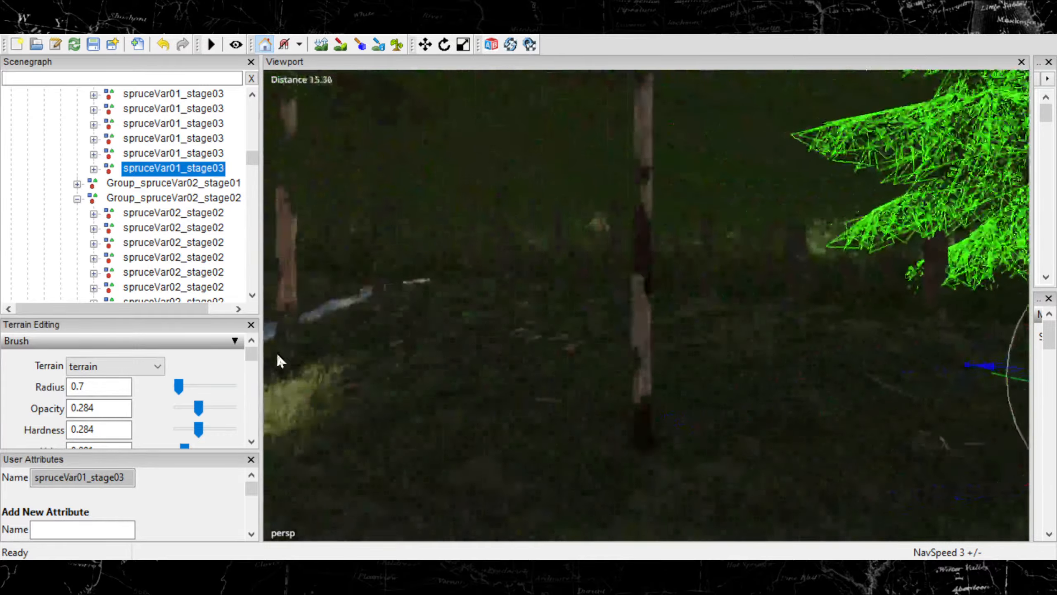
left_click_drag(521, 345, 574, 336, "alt")
scroll(408, 332, "up", 8)
left_click(704, 282)
left_click(571, 333)
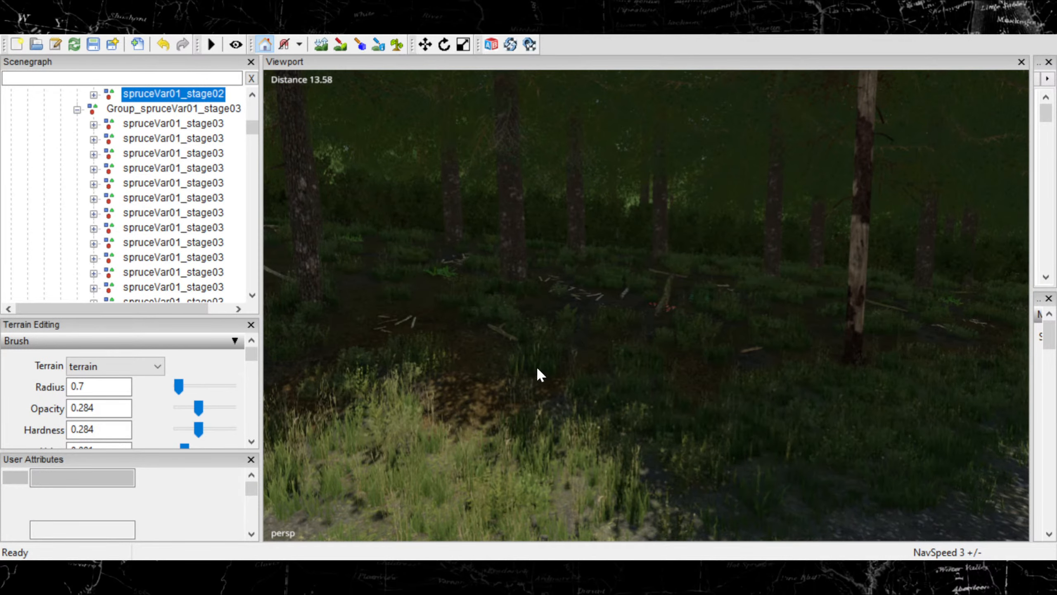
key("ctrl+d")
key("ctrl+b")
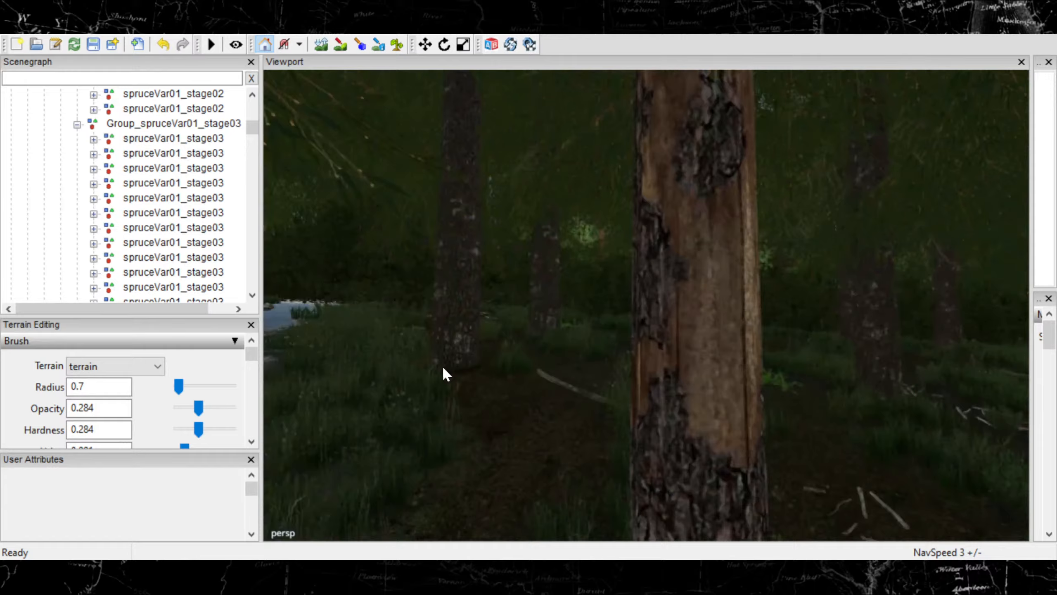
Select the spruceLarge04Dead tree beside the long fallen branch and reposition it on the forest floor.
left_click_drag(443, 365, 588, 437, "alt")
left_click(586, 389)
scroll(594, 397, "up", 4)
left_click(549, 378)
scroll(549, 378, "down", 3)
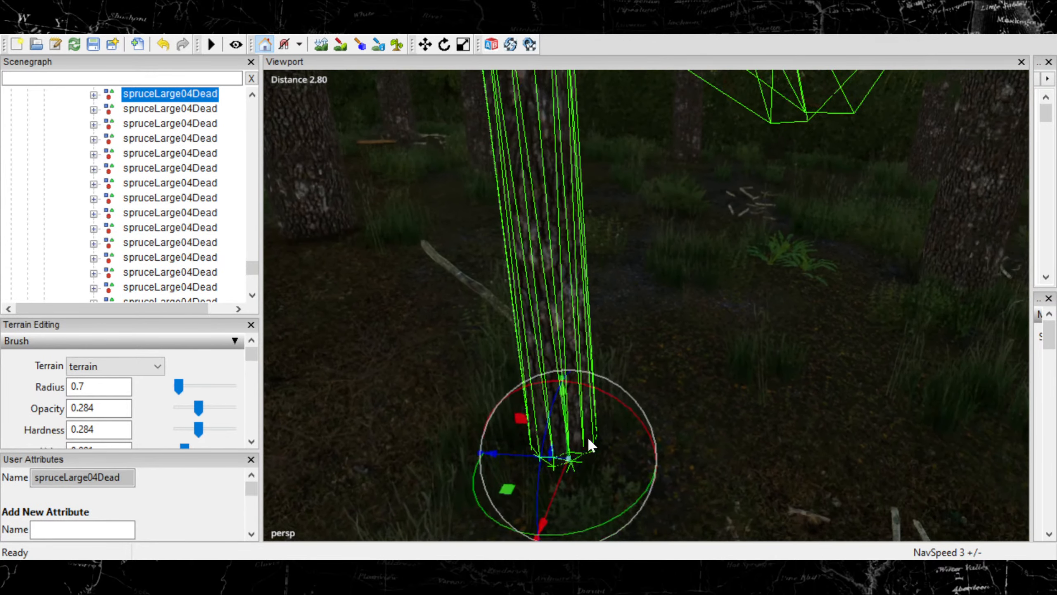
key("ctrl+b")
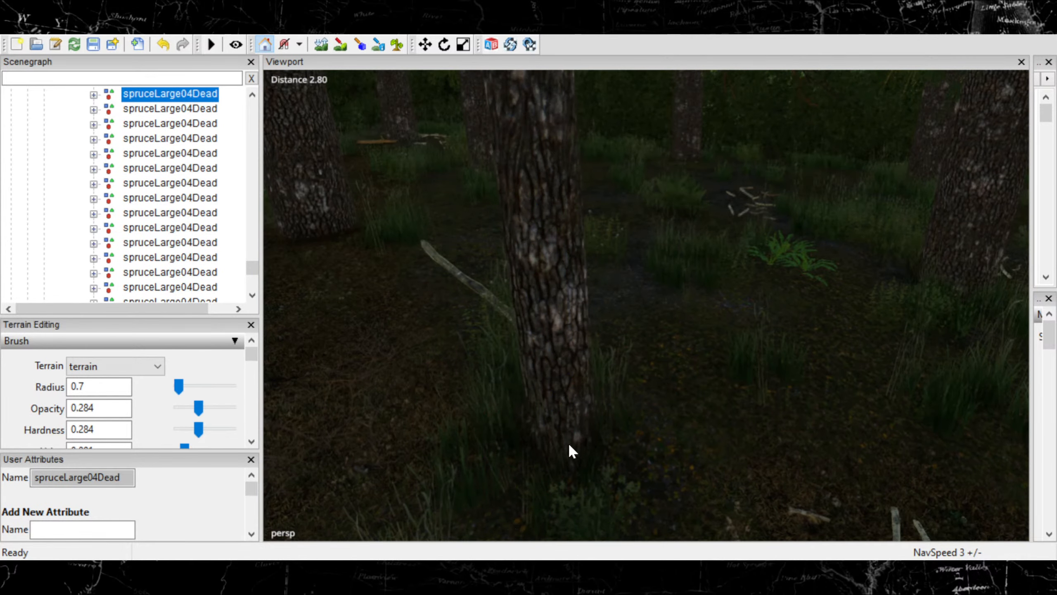
left_click(610, 333)
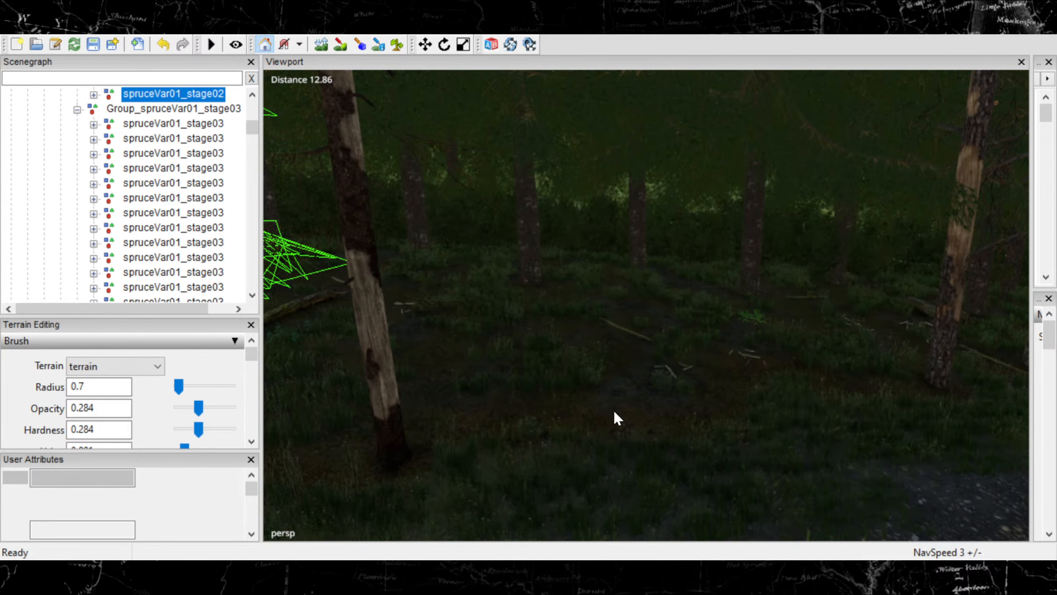
Place a copy of the selected spruceVar01_stage02 tree in the gap between the two partly bare dead trunks.
left_click(620, 413)
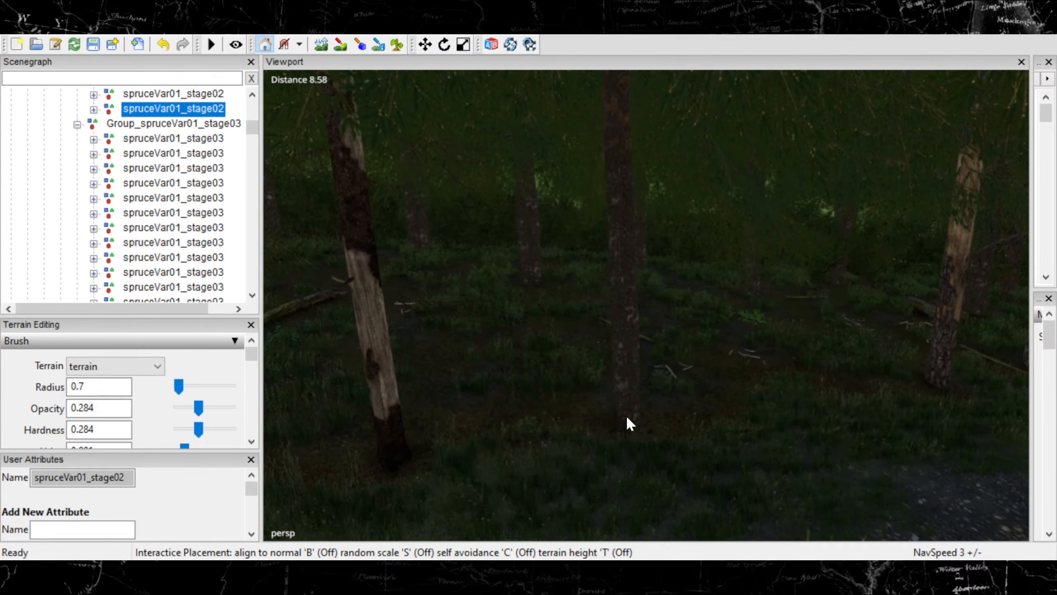
left_click(627, 415)
left_click_drag(576, 399, 552, 370, "alt")
scroll(811, 375, "up", 5)
scroll(828, 384, "up", 4)
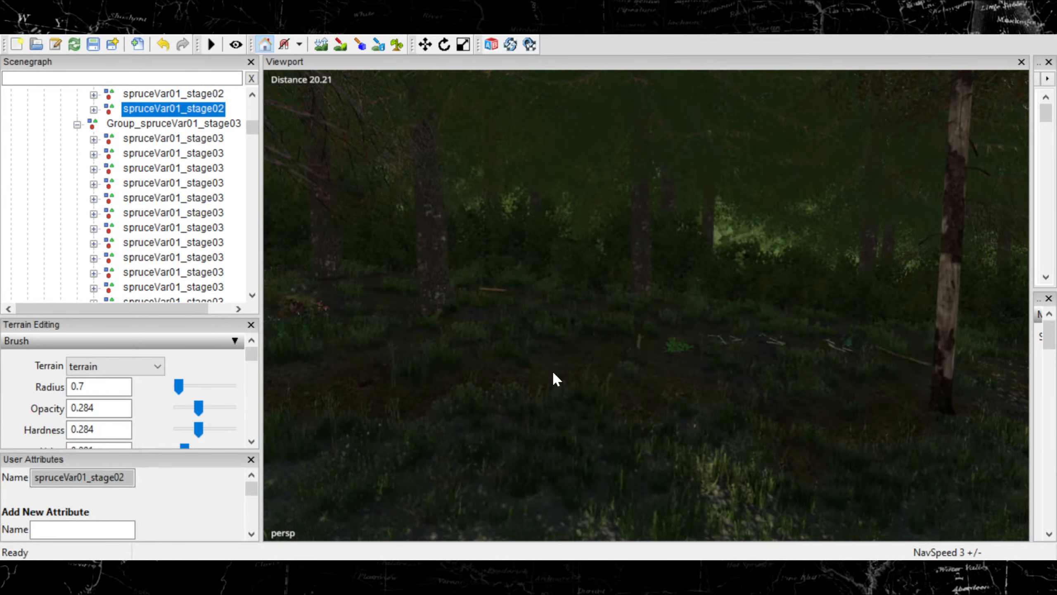
Place two more copies of the spruceVar01_stage02 tree in the grassy clearing near the partly bare dead trunk.
left_click(553, 373)
key("ctrl+b")
left_click(579, 367)
key("ctrl+d")
key("ctrl+b")
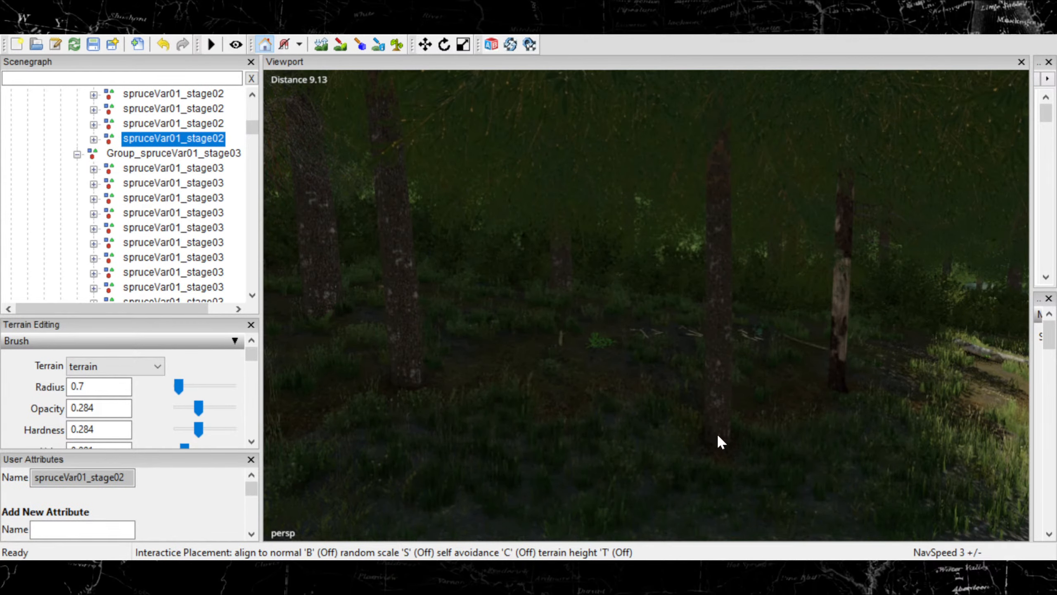
left_click(718, 434)
Place a copy of the spruceVar01_stage02 tree by the fallen log at the road's edge and duplicate it again.
left_click_drag(583, 387, 689, 407, "alt")
scroll(748, 410, "up", 3)
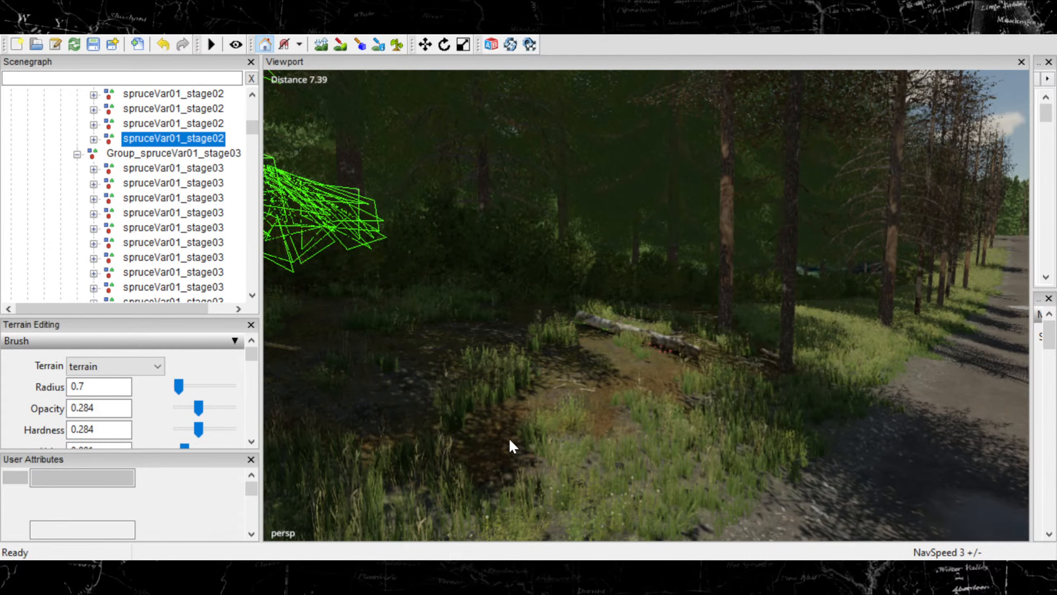
key("ctrl+d")
key("ctrl+b")
scroll(507, 433, "down", 3)
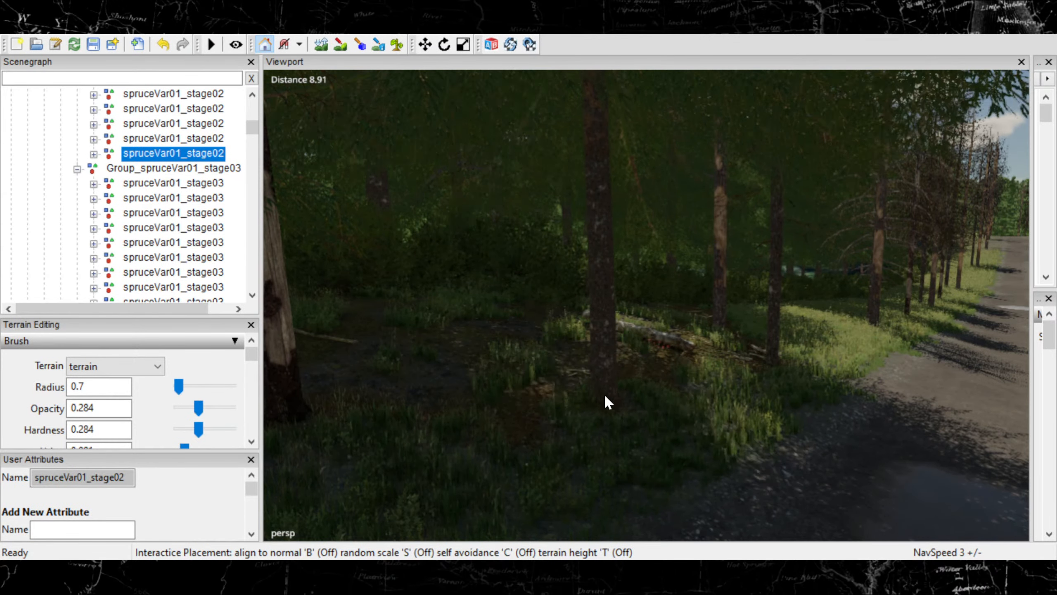
left_click(607, 390)
key("ctrl+d")
key("ctrl+b")
Lower the viewport navigation speed to 1 near the mossy log beside the road.
left_click_drag(688, 365, 785, 376, "alt")
scroll(801, 370, "down", 5)
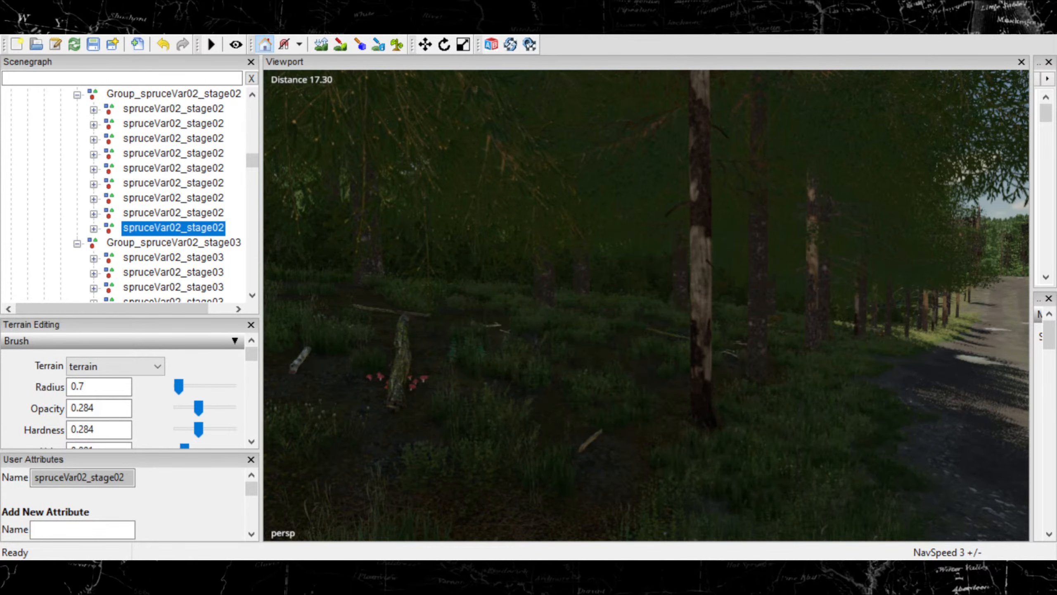
key("minus")
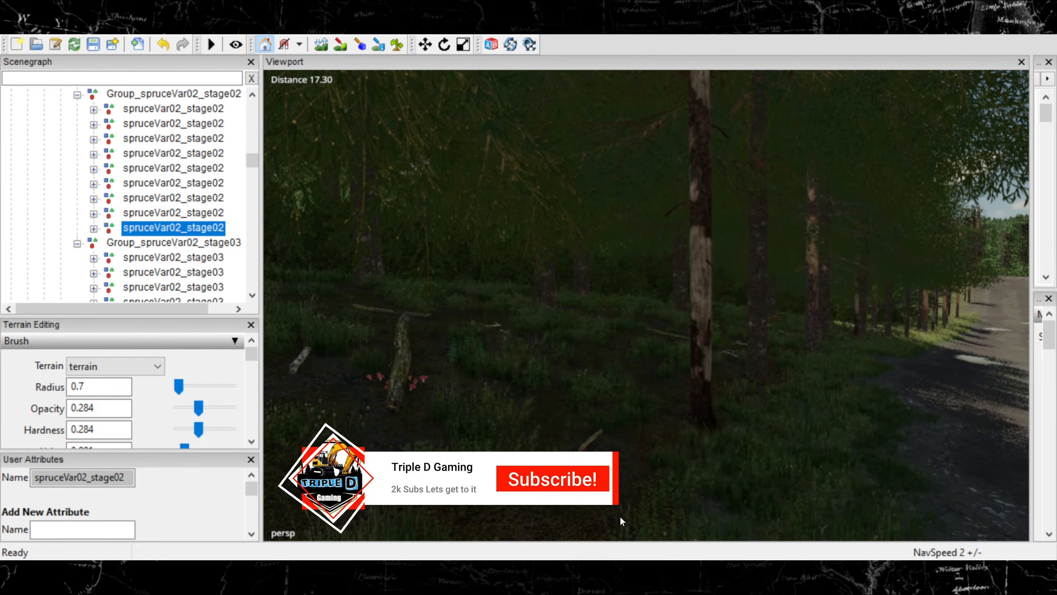
key("minus")
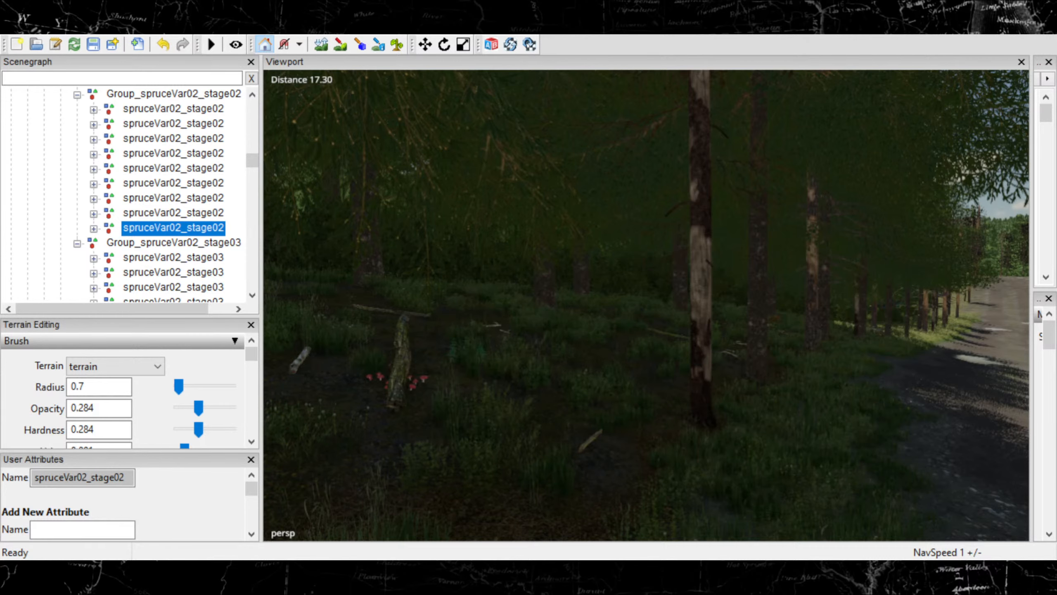
Duplicate the selected spruceVar02_stage02 tree and place the copy beside the far end of the mossy log.
left_click_drag(621, 312, 462, 314, "alt")
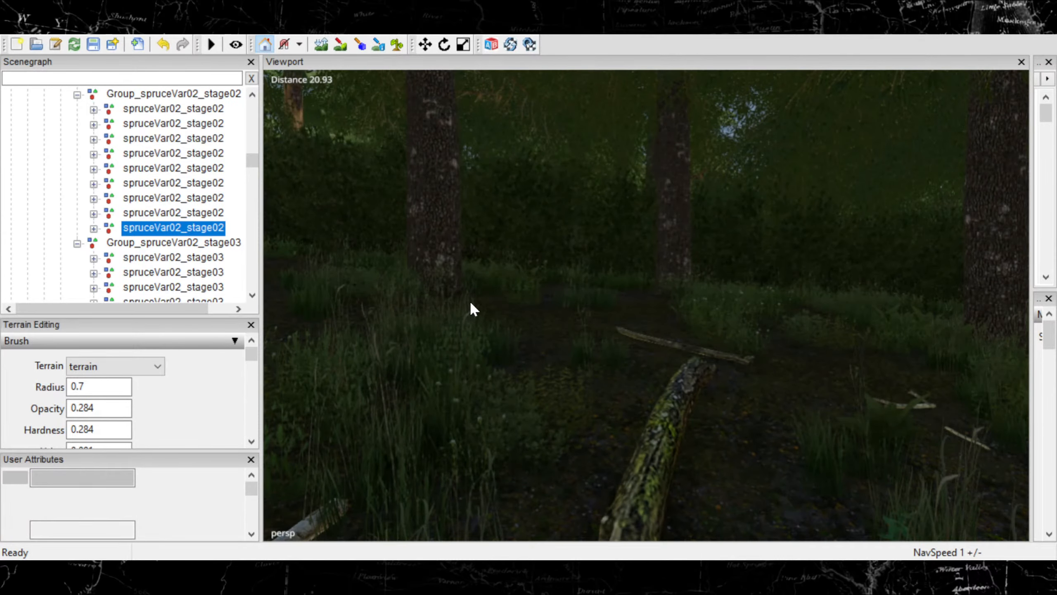
key("ctrl+d")
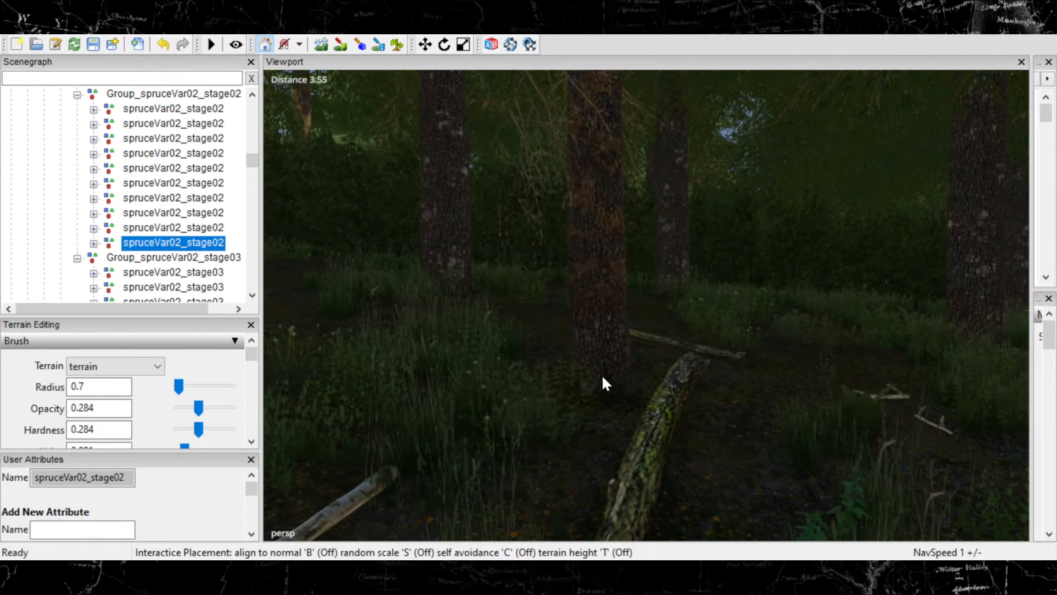
left_click(634, 385)
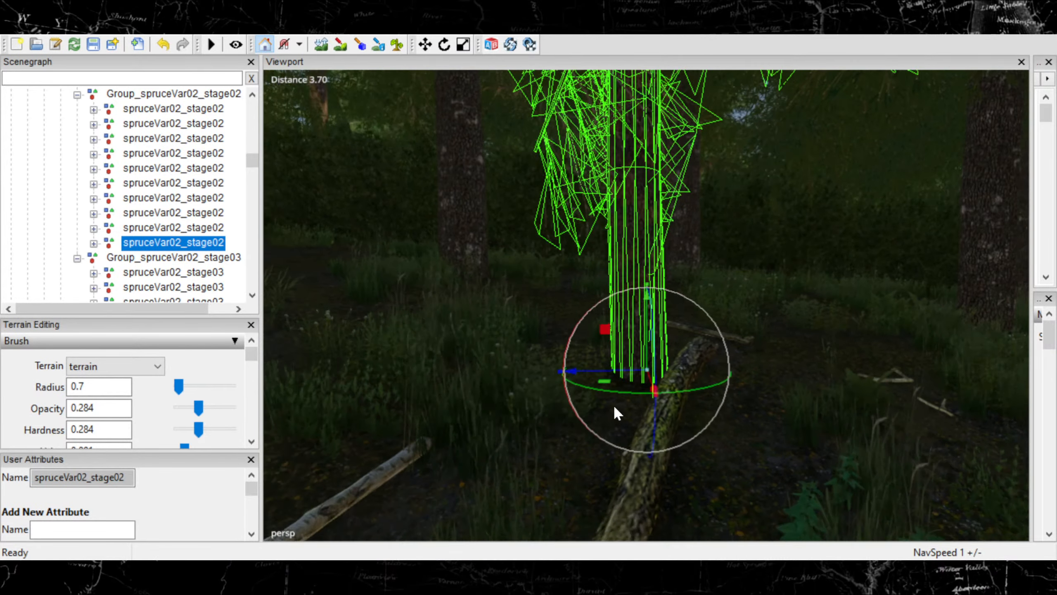
Raise the viewport navigation speed to 9.
scroll(641, 396, "down", 5)
scroll(645, 403, "down", 1)
left_click_drag(645, 403, 598, 364, "alt")
scroll(633, 394, "up", 1)
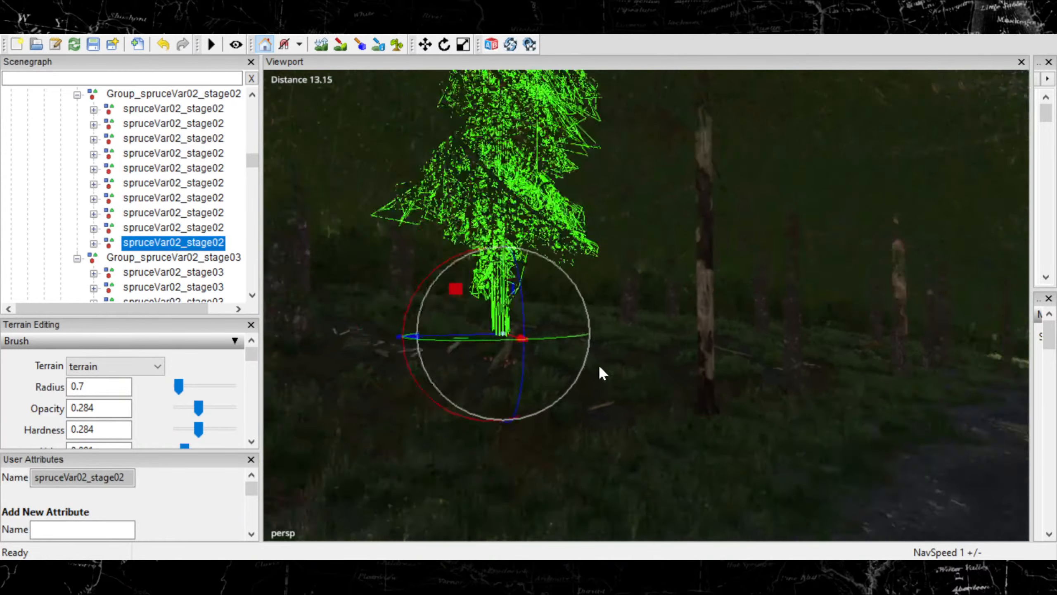
scroll(603, 366, "up", 4)
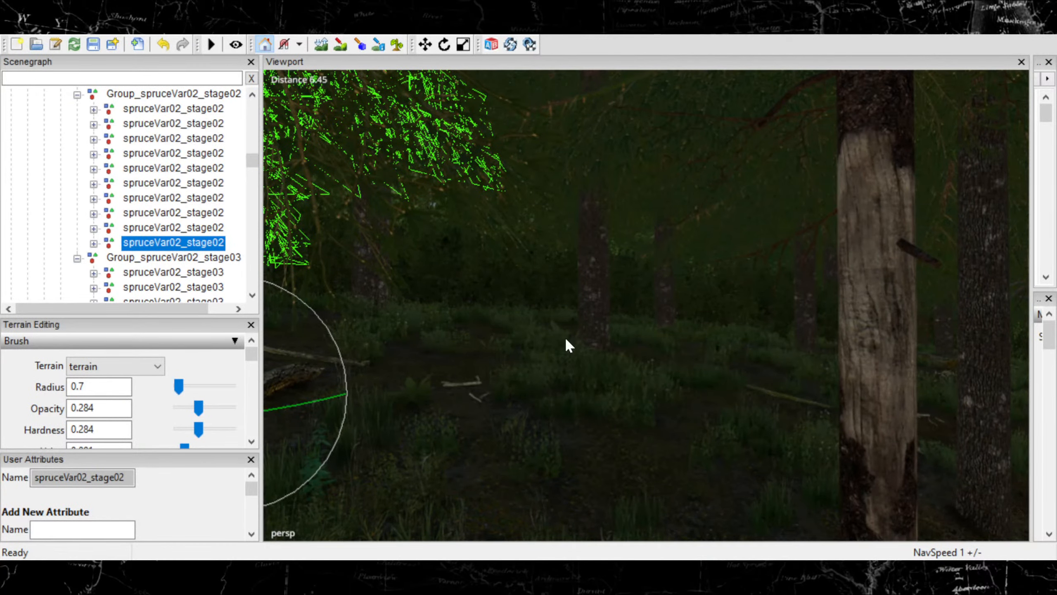
key("plus")
key("plus")
key("plus")
key("plus")
key("plus")
key("plus")
key("plus")
scroll(527, 437, "down", 10)
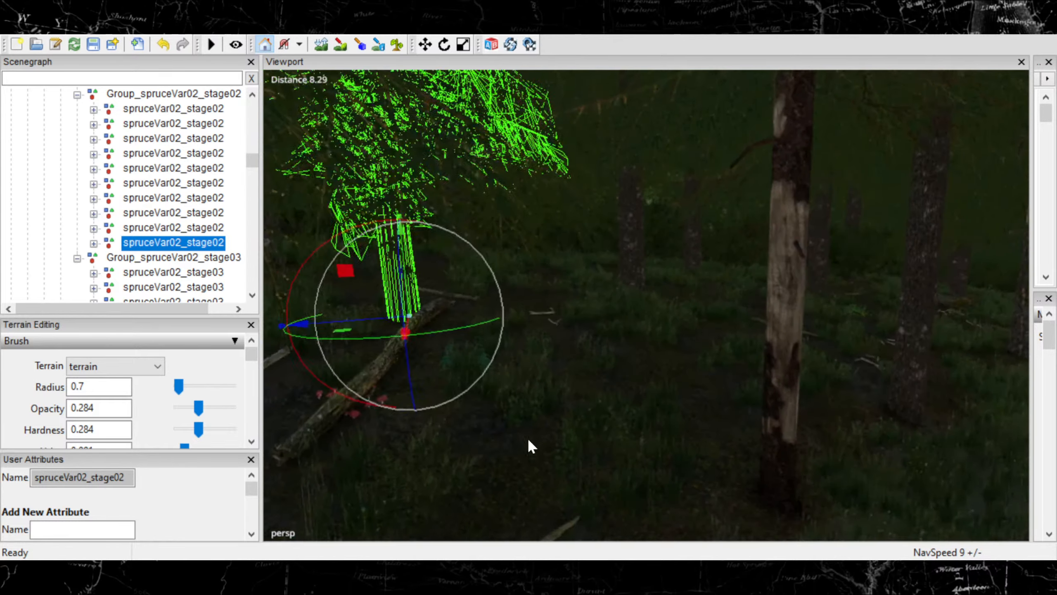
Duplicate a spruceVar02_stage02 tree near the road bend and select the first tree in the Group_spruceVar02_stage02 group.
scroll(546, 423, "up", 6)
scroll(548, 422, "up", 4)
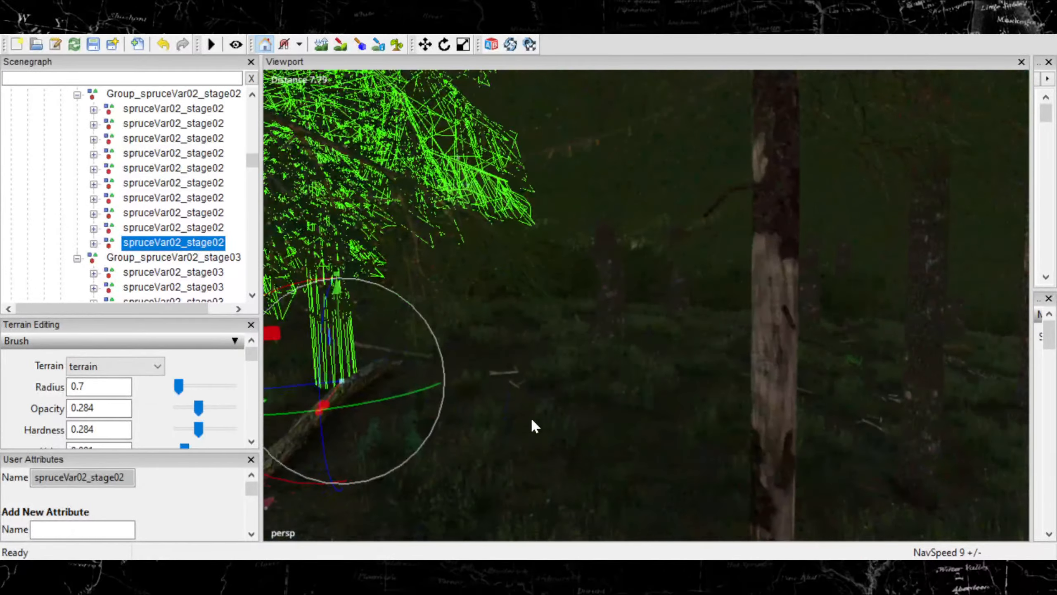
scroll(531, 416, "down", 4)
left_click_drag(531, 416, 529, 308, "alt")
scroll(606, 422, "up", 4)
scroll(724, 427, "up", 8)
left_click(379, 309)
key("ctrl+d")
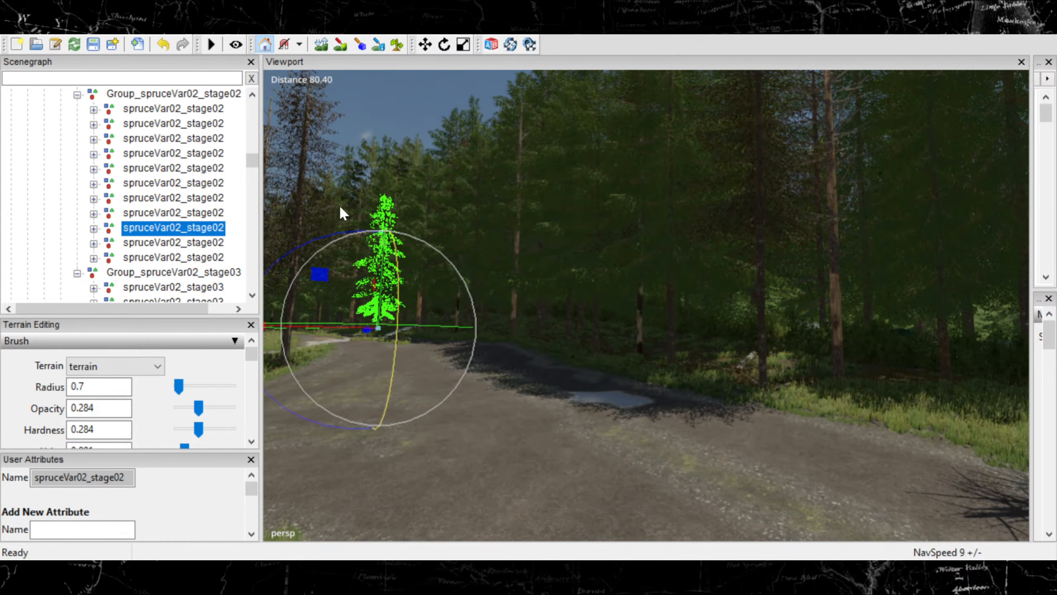
left_click(202, 111)
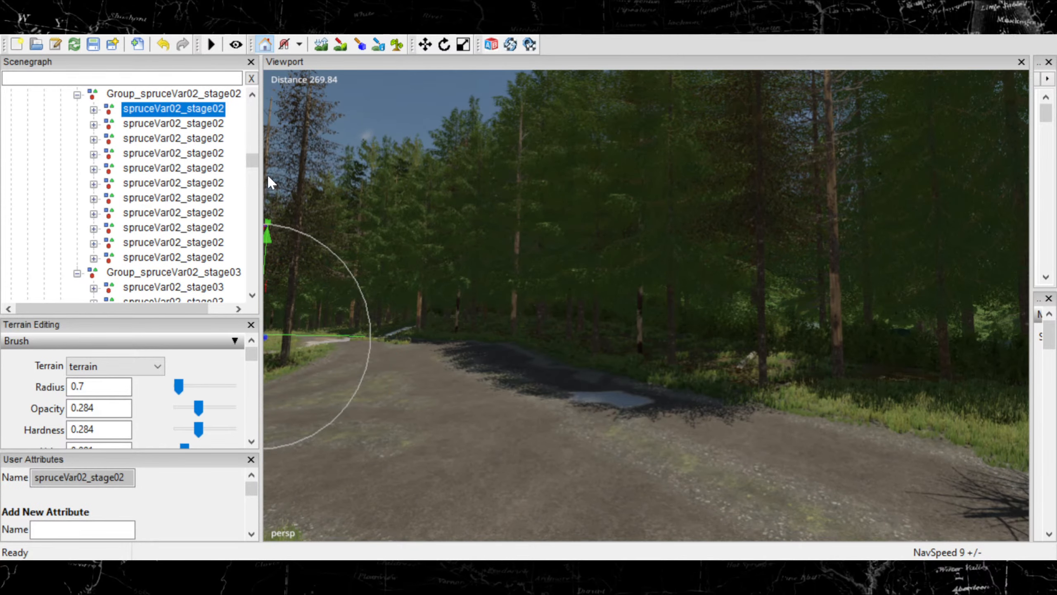
Duplicate the last spruceVar02_stage02 tree in its group and place the copy in the dark woods near the mossy log with red mushrooms.
left_click(209, 258)
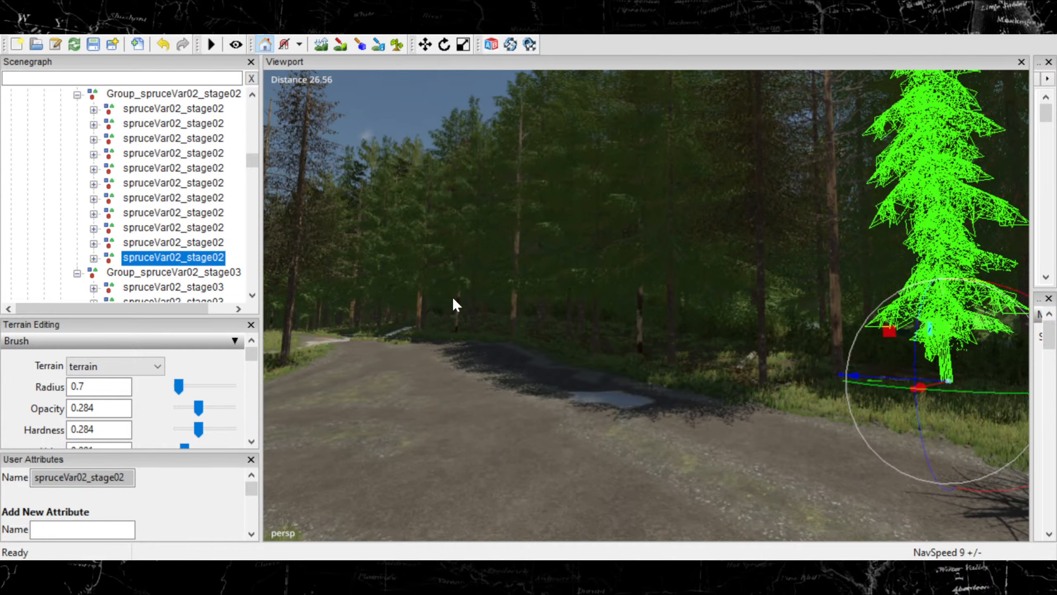
scroll(431, 283, "up", 4)
left_click_drag(453, 296, 659, 404, "alt")
scroll(500, 323, "up", 2)
scroll(611, 315, "down", 4)
scroll(457, 304, "up", 4)
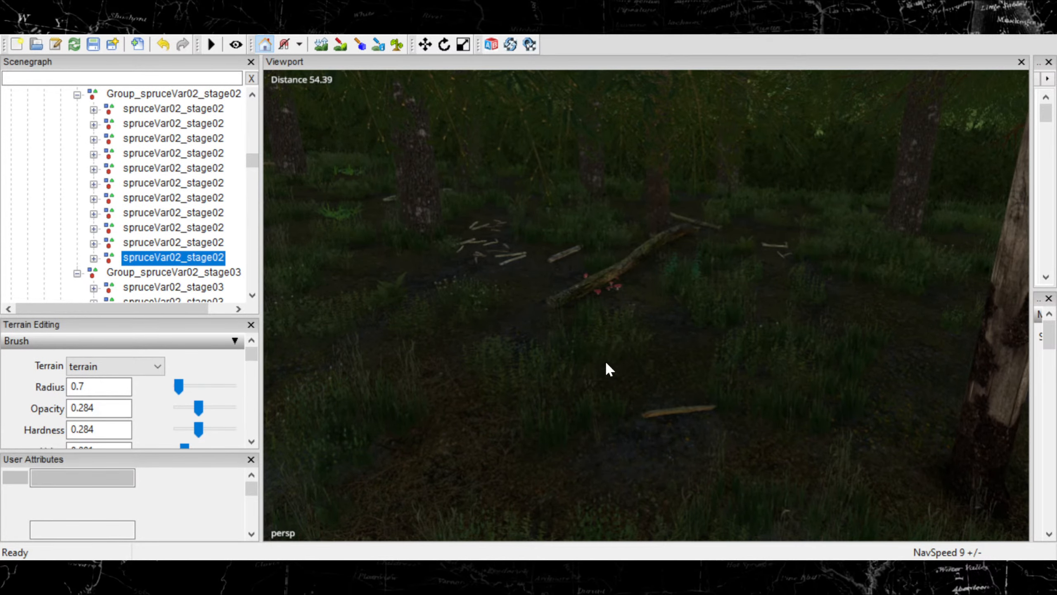
key("ctrl+d")
key("ctrl+b")
left_click(582, 361)
Duplicate the selected pine_stage5_2 tree and place the copy in front of the dense undergrowth.
left_click_drag(578, 362, 662, 307, "alt")
scroll(599, 313, "down", 10)
scroll(670, 324, "up", 4)
scroll(670, 323, "up", 3)
scroll(662, 307, "up", 3)
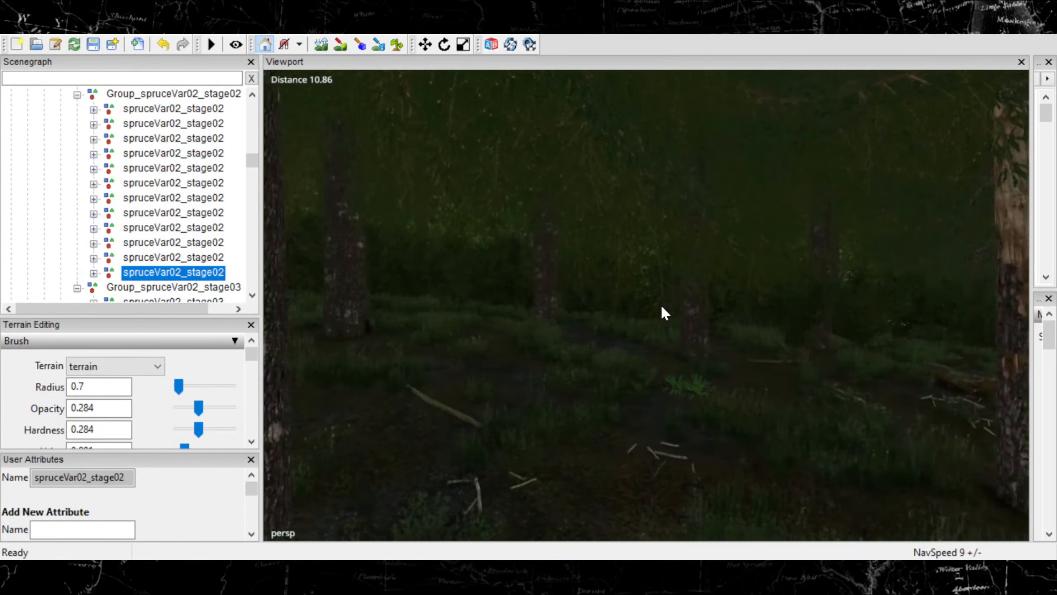
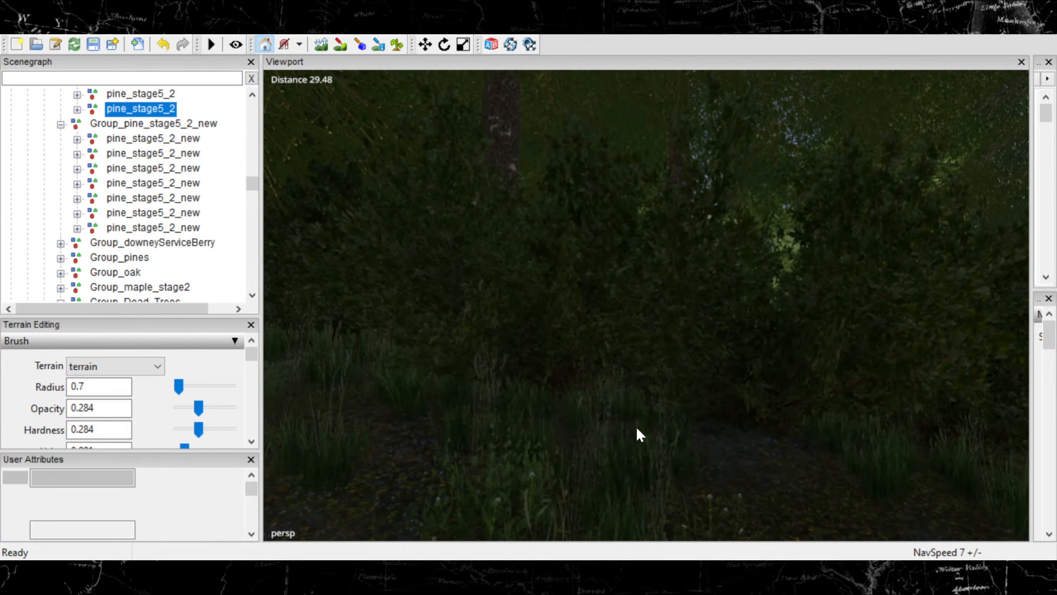
key("ctrl+b")
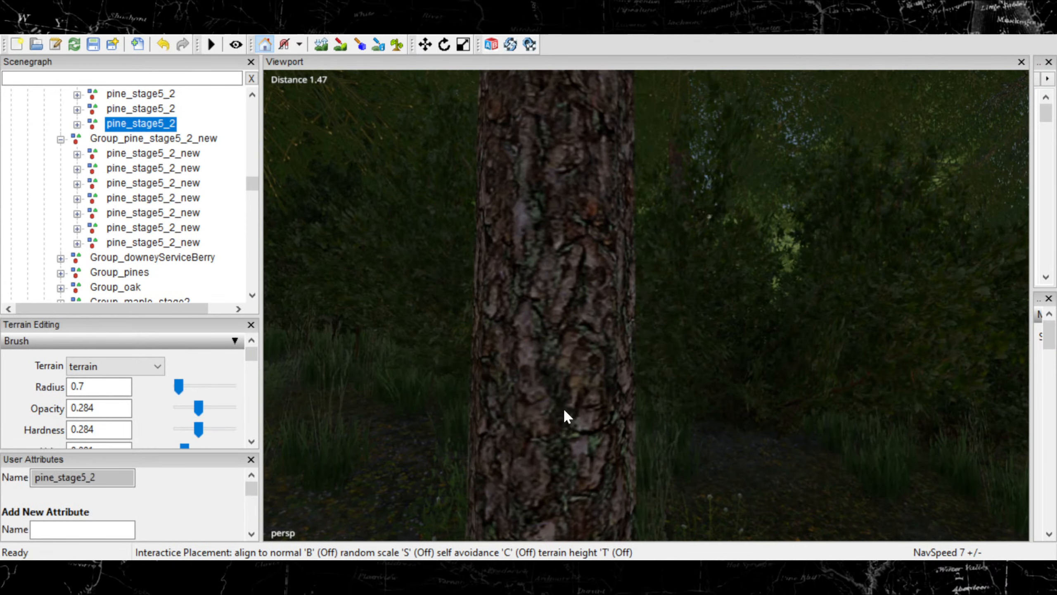
left_click(567, 412)
Make another copy of the placed pine_stage5_2 tree and set it at the edge of the shrubs in the woods.
scroll(569, 417, "up", 5)
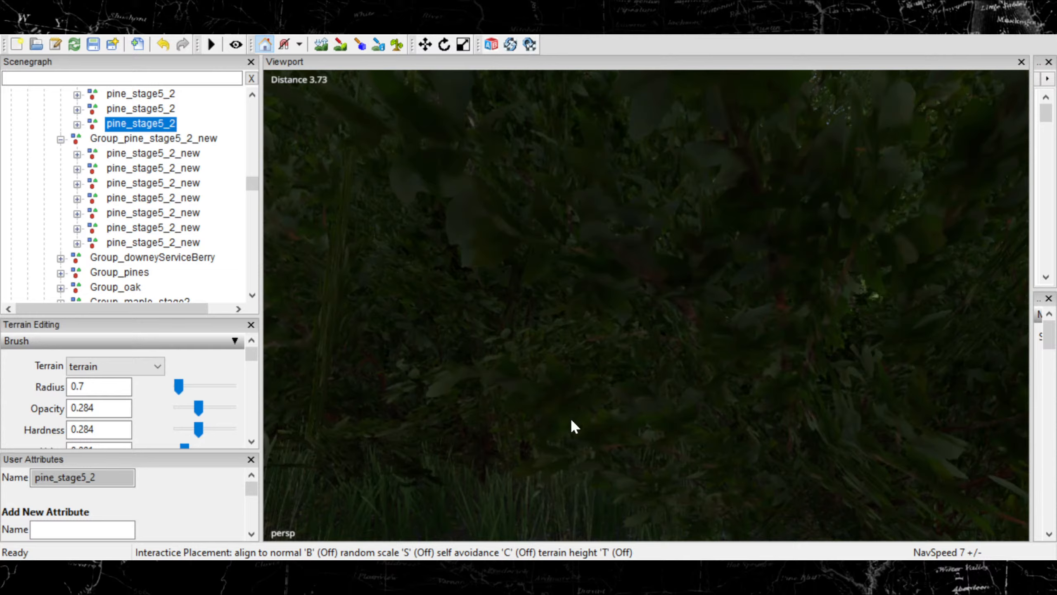
left_click(458, 549)
scroll(469, 470, "down", 4)
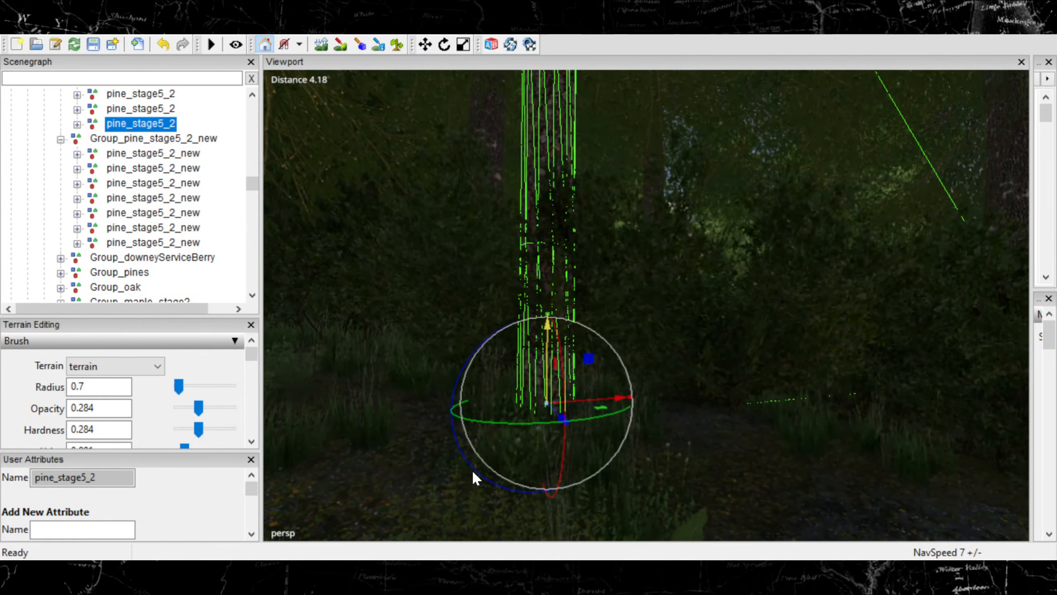
scroll(474, 472, "down", 3)
scroll(476, 469, "down", 3)
left_click_drag(540, 472, 531, 469, "alt")
key("ctrl+d")
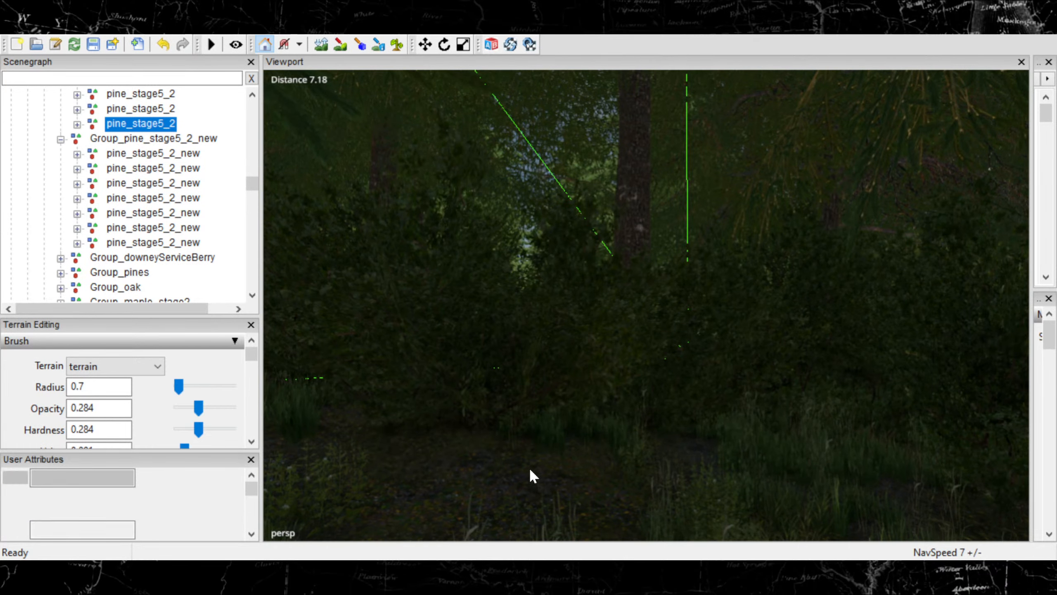
key("ctrl+b")
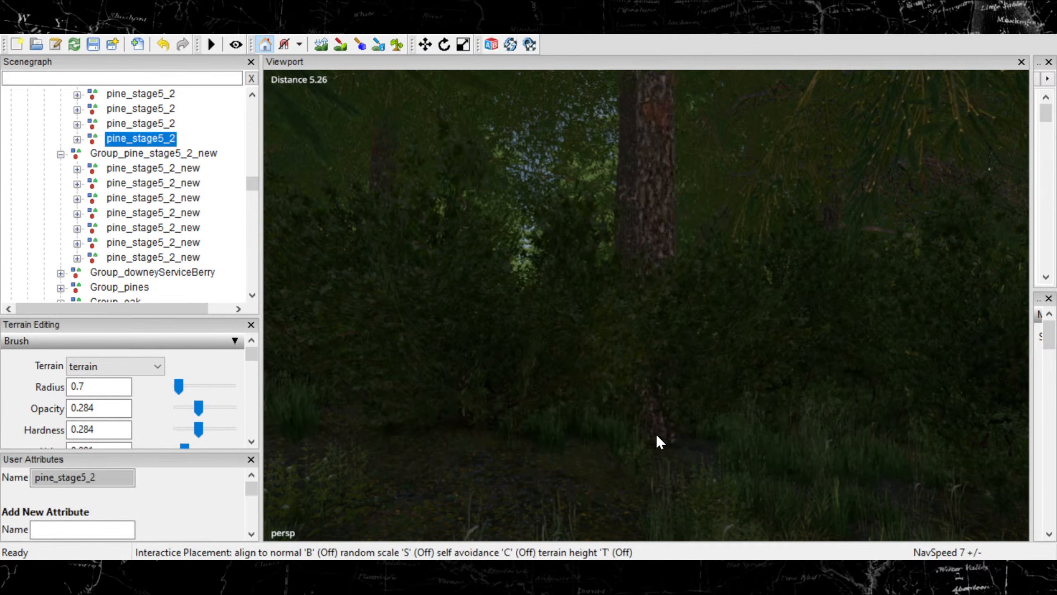
left_click(663, 450)
Duplicate a spruceVar01_stage02 tree and place the copy in the roadside woods near the fallen birch log.
scroll(627, 456, "down", 6)
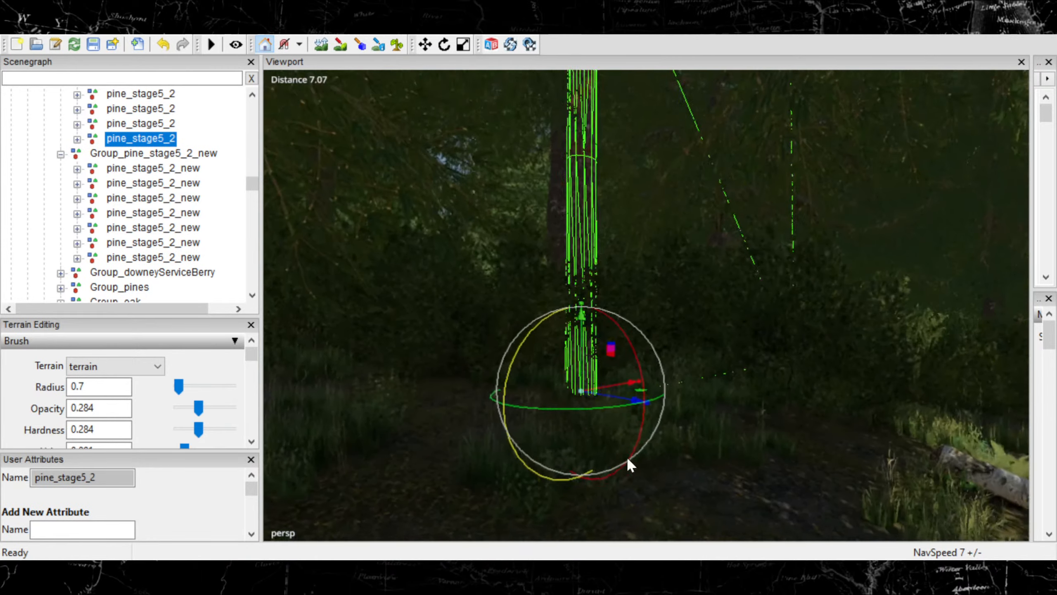
left_click_drag(646, 446, 917, 455, "alt")
scroll(561, 431, "up", 2)
scroll(651, 419, "up", 3)
scroll(689, 429, "up", 2)
left_click(691, 429)
scroll(890, 453, "up", 2)
scroll(786, 458, "up", 2)
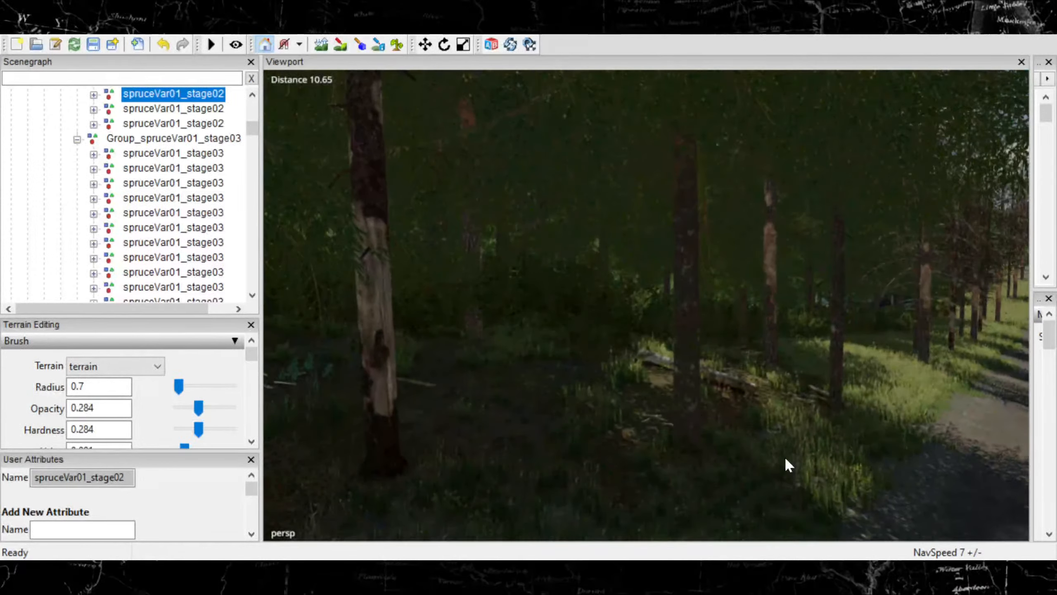
left_click_drag(739, 434, 621, 420, "alt")
scroll(785, 448, "up", 3)
scroll(586, 427, "down", 3)
scroll(595, 427, "up", 4)
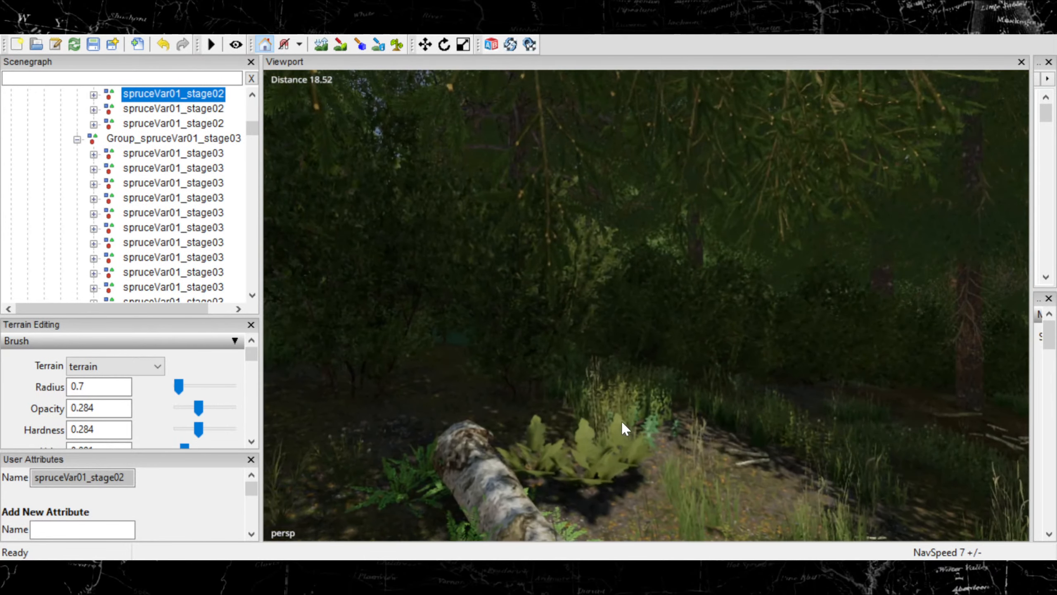
left_click(622, 420)
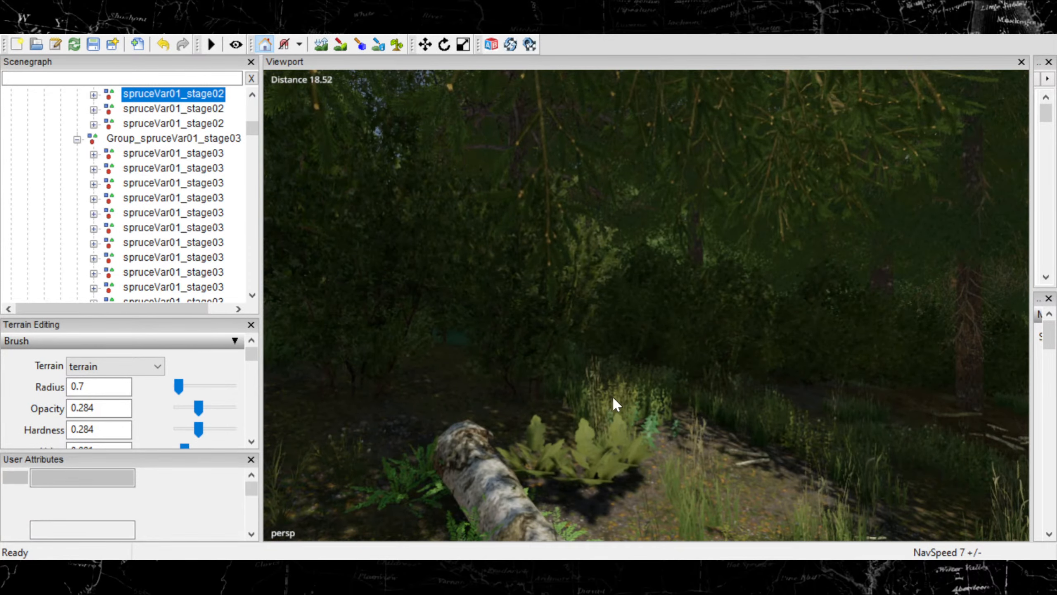
key("ctrl+d")
key("ctrl+b")
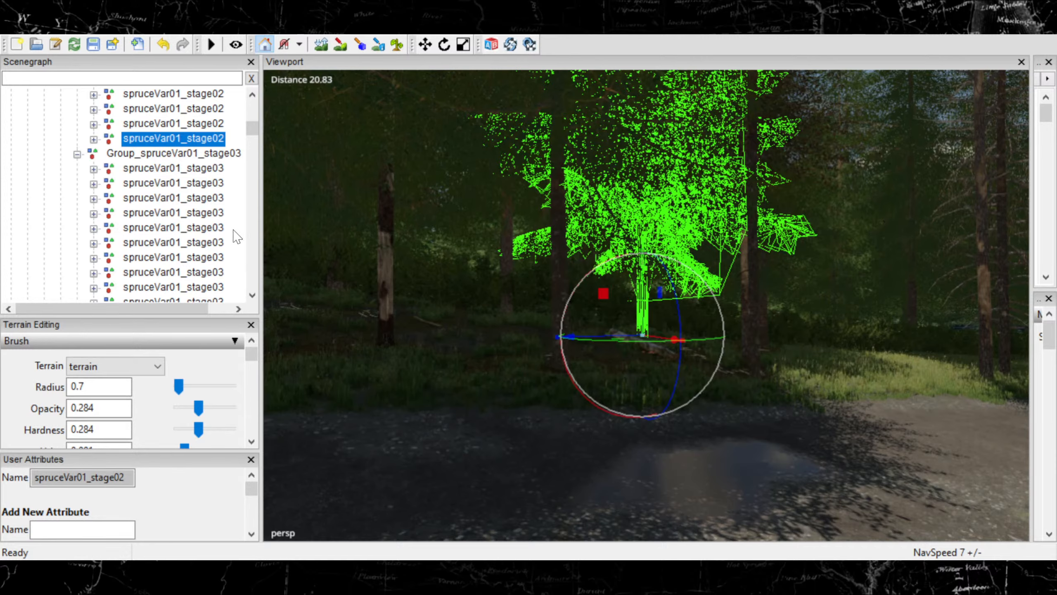
Duplicate a spruceLarge04Dead tree and place the copy on the bare ground beside the long fallen birch log.
left_click(219, 228)
left_click_drag(567, 342, 438, 353, "alt")
scroll(518, 327, "up", 2)
scroll(646, 336, "down", 1)
left_click_drag(660, 342, 741, 347, "alt")
left_click(907, 317)
left_click_drag(616, 346, 677, 358, "alt")
scroll(701, 334, "up", 2)
left_click(677, 358)
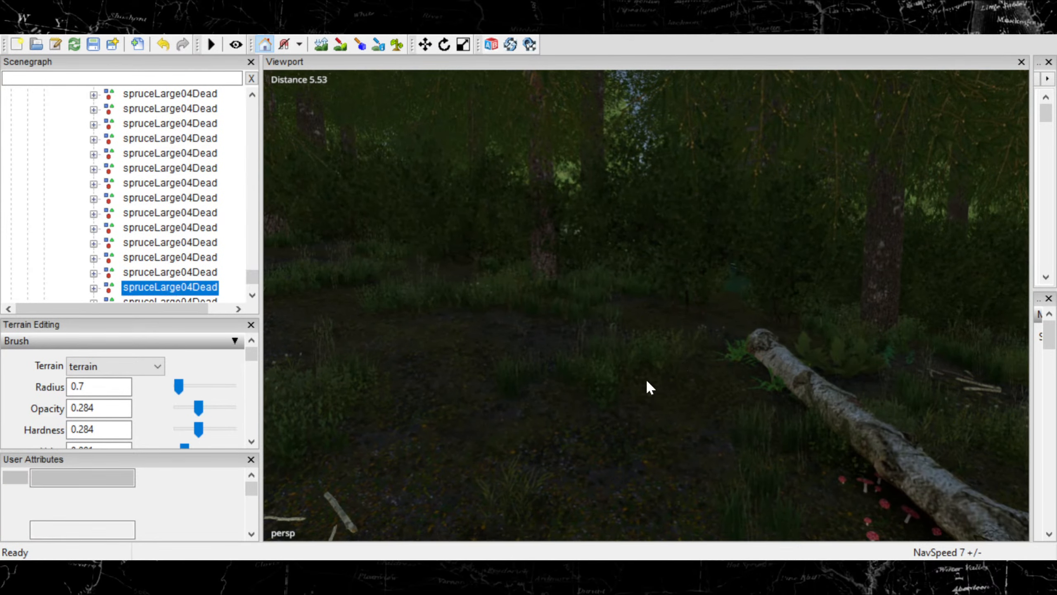
key("ctrl+v")
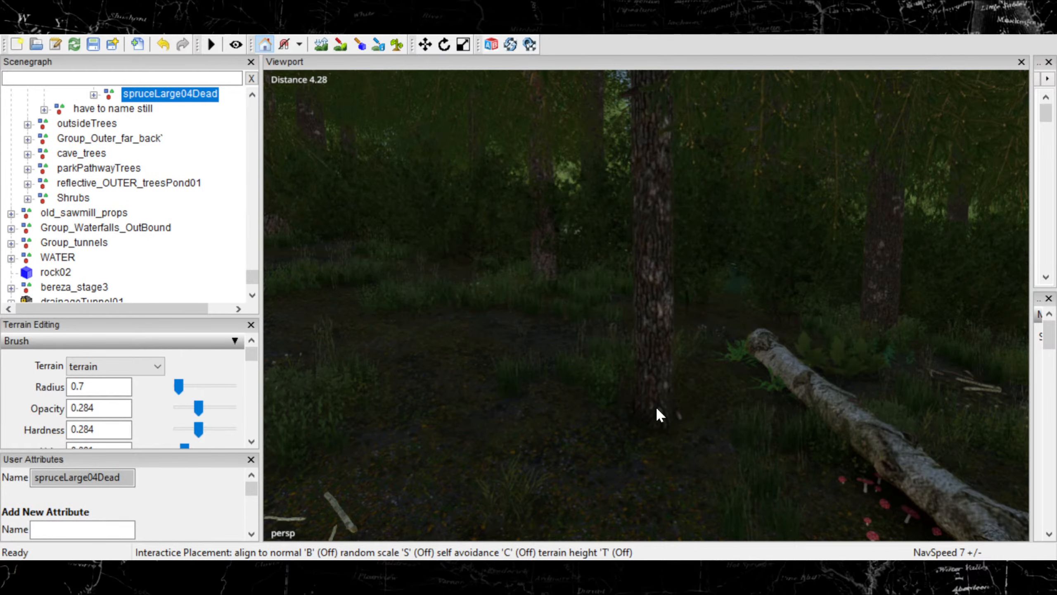
left_click(656, 407)
Duplicate the spruceLarge04Dead tree again and place the copy next to the upright stick and scattered branches.
left_click_drag(656, 407, 570, 409, "alt")
scroll(622, 403, "down", 4)
scroll(507, 393, "up", 3)
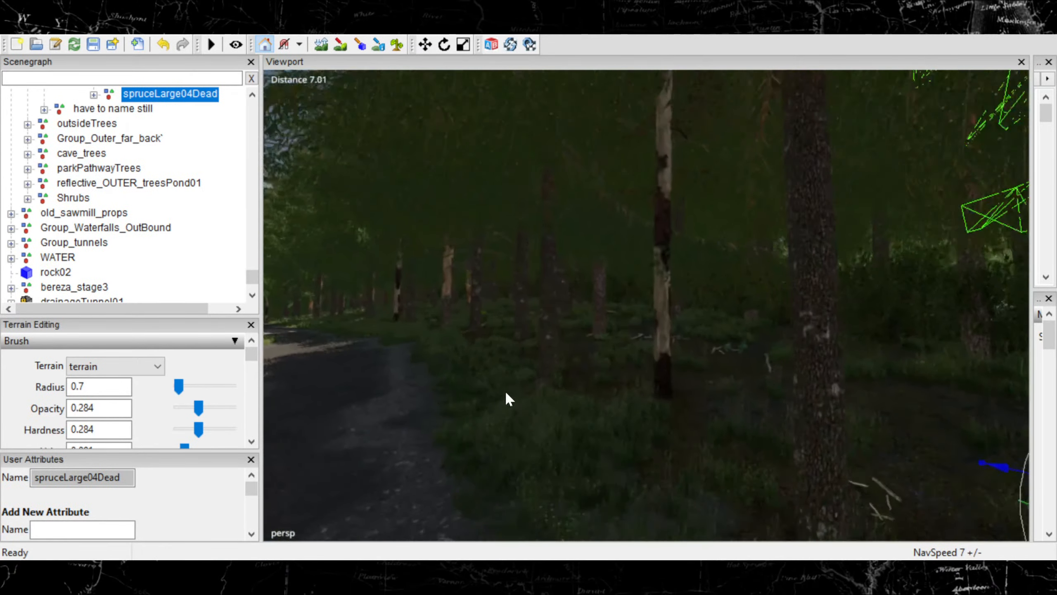
scroll(570, 410, "up", 5)
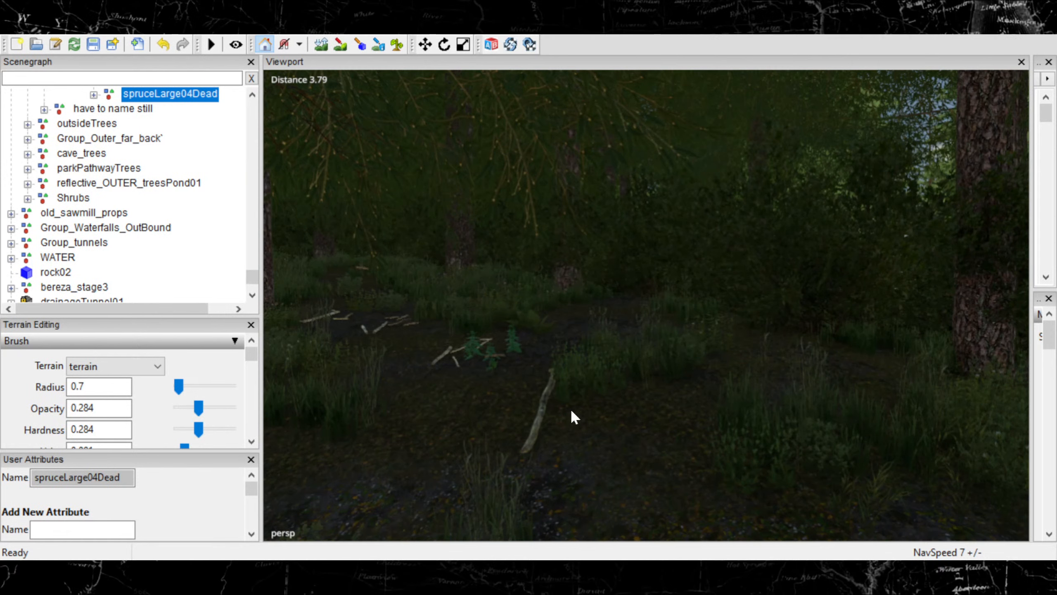
left_click(572, 408)
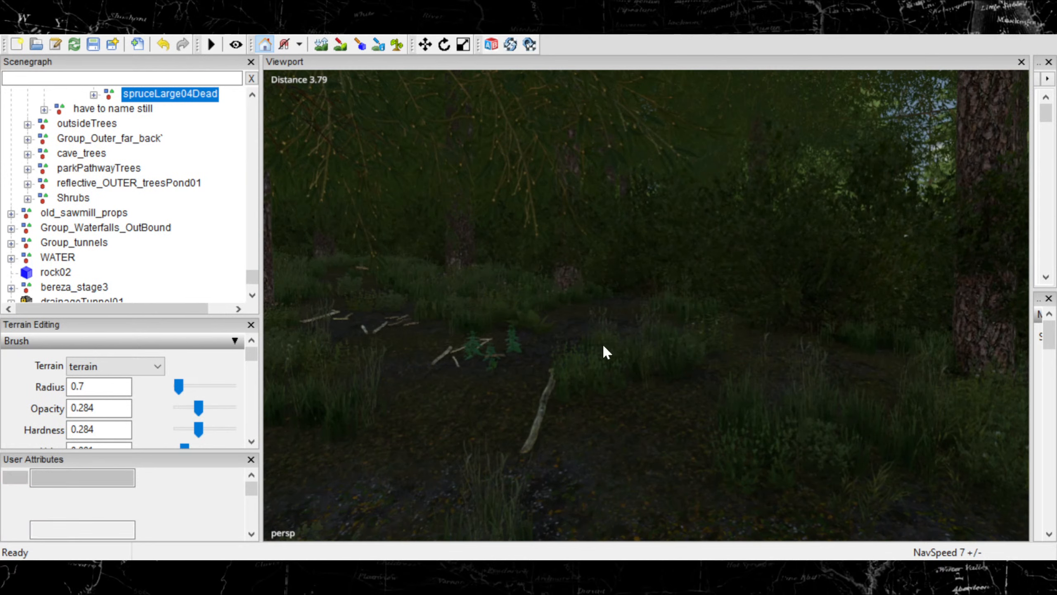
key("ctrl+b")
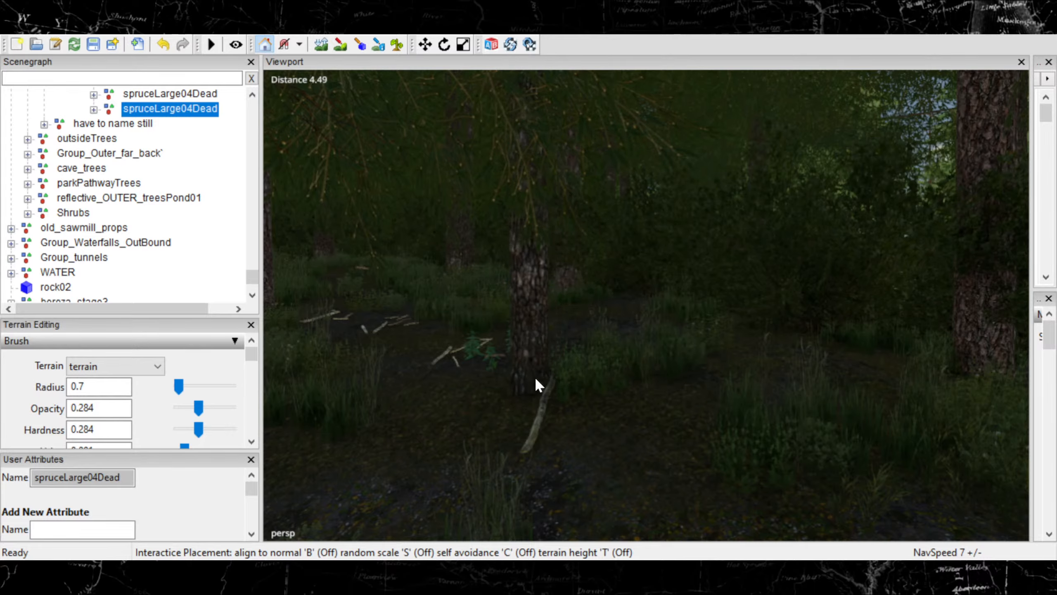
left_click(534, 370)
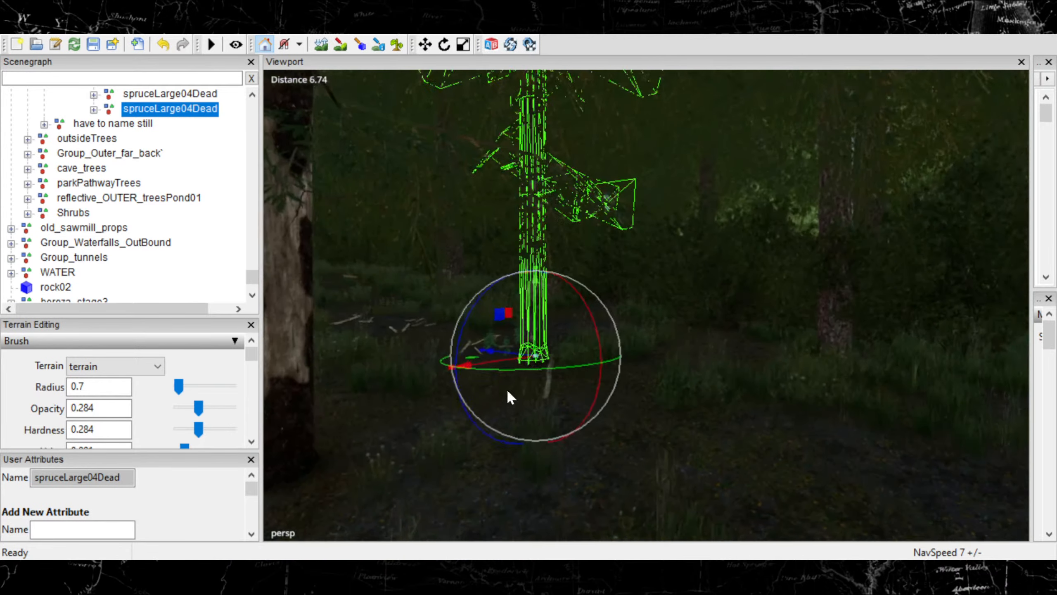
Select a pine_stage6 tree in the grassy part of the woods.
key("s")
right_click_drag(545, 382, 744, 402)
key("w")
left_click(713, 401)
key("w")
scroll(743, 402, "up", 2)
left_click(746, 399)
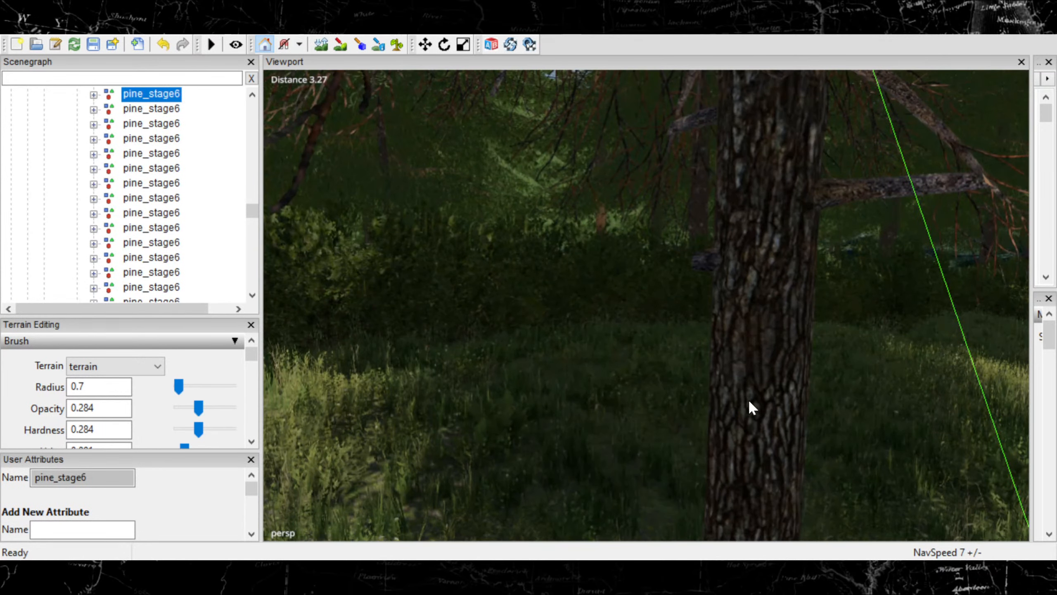
Duplicate a spruce_dead tree and place the copy in the open gap beside the scattered twigs in the woods.
scroll(749, 396, "up", 1)
left_click(753, 369)
left_click_drag(753, 368, 819, 344, "alt")
scroll(750, 337, "up", 2)
left_click(582, 345)
key("w")
right_click_drag(583, 345, 692, 377)
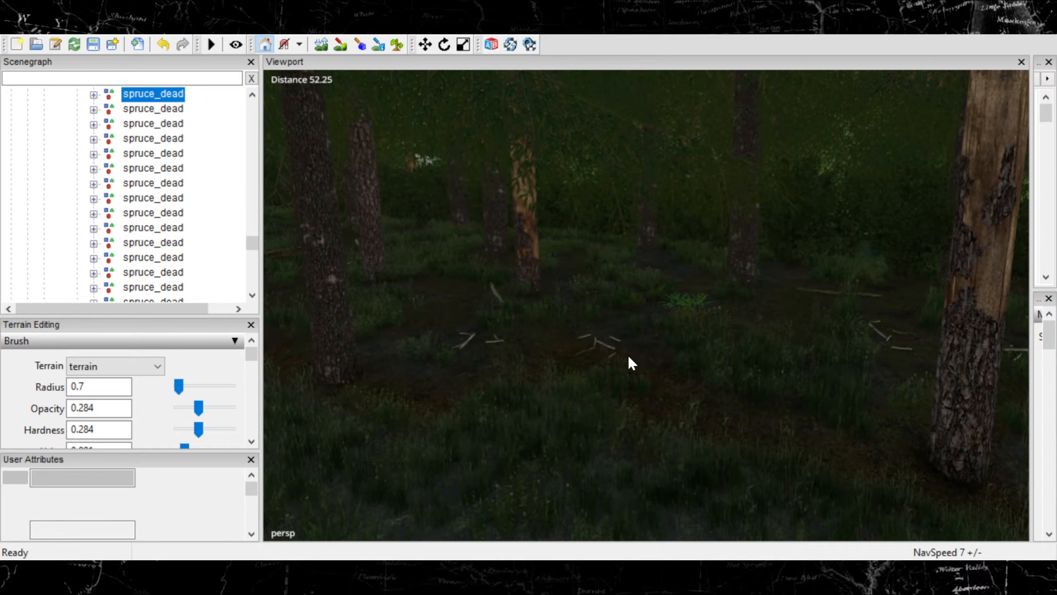
key("ctrl+d")
key("ctrl+b")
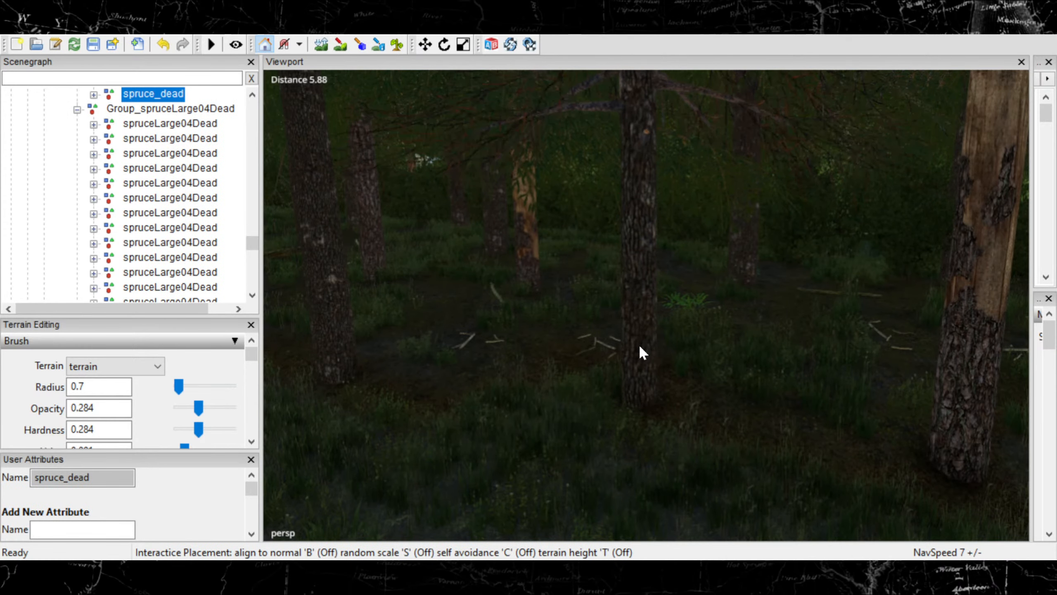
left_click(642, 355)
left_click_drag(665, 379, 670, 353)
left_click(232, 231)
Duplicate a spruceVar01_stage02 tree from the flower meadow and place the copy beside the log behind the ROUGH ROAD sign.
right_click_drag(442, 316, 412, 304)
key("s")
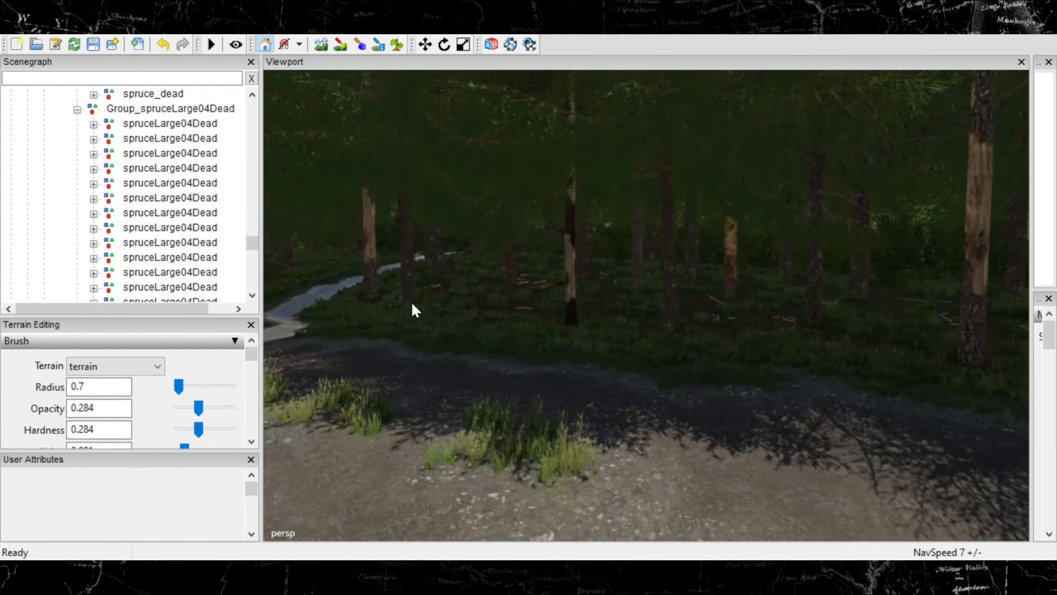
right_click_drag(615, 329, 636, 296)
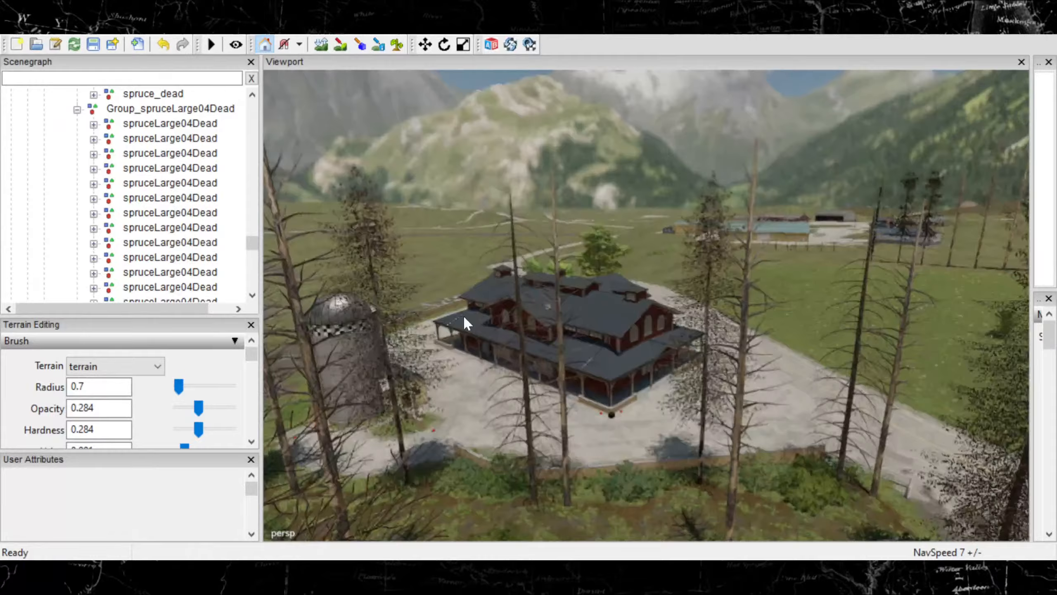
right_click_drag(465, 317, 631, 241)
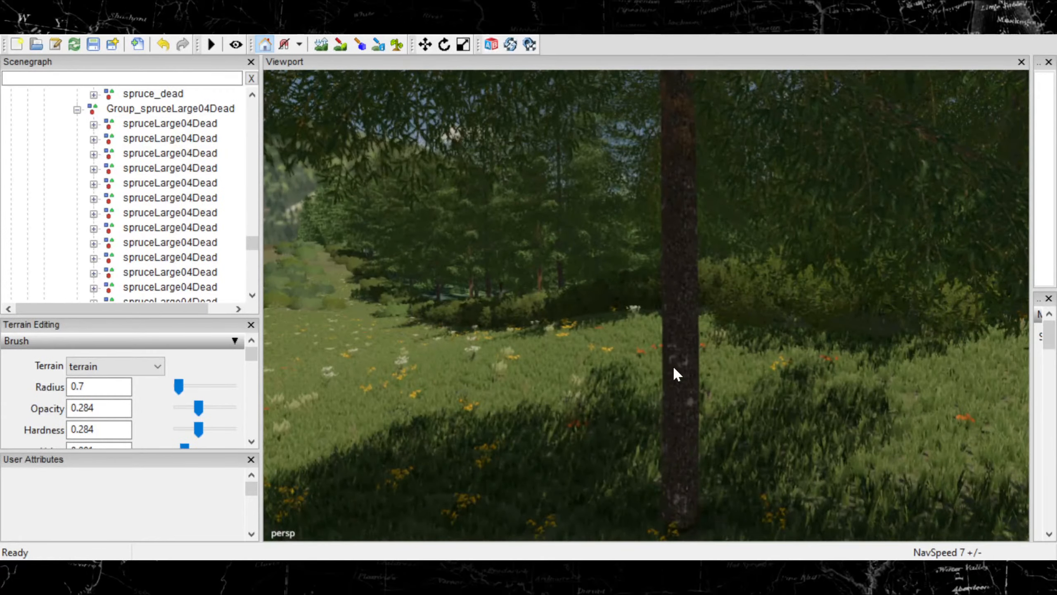
left_click(672, 365)
scroll(662, 389, "down", 3)
scroll(659, 387, "down", 5)
right_click_drag(659, 387, 1016, 410)
right_click_drag(576, 385, 575, 194)
key("ctrl+d")
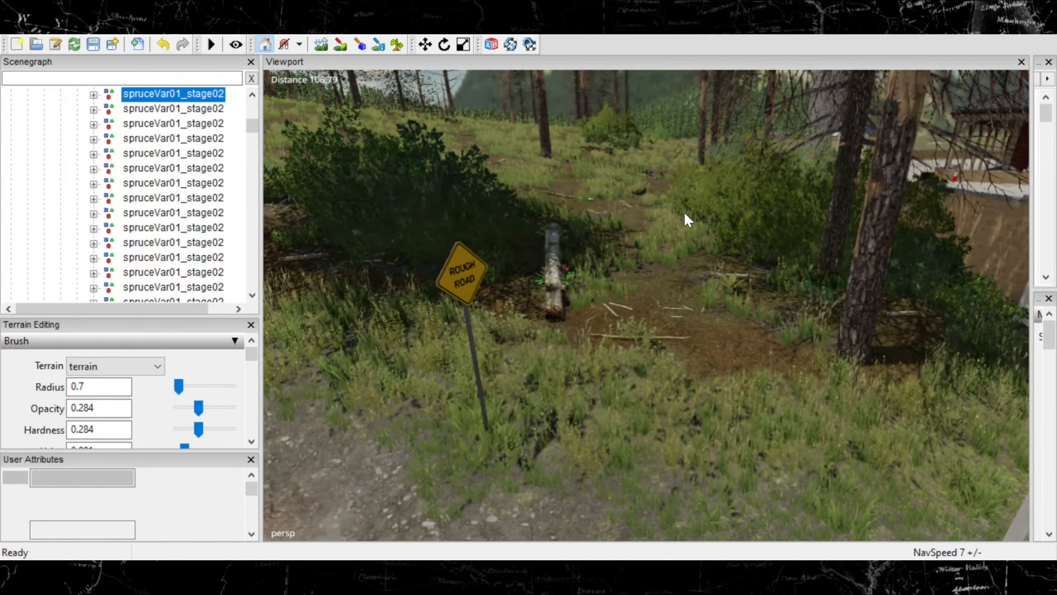
key("ctrl+b")
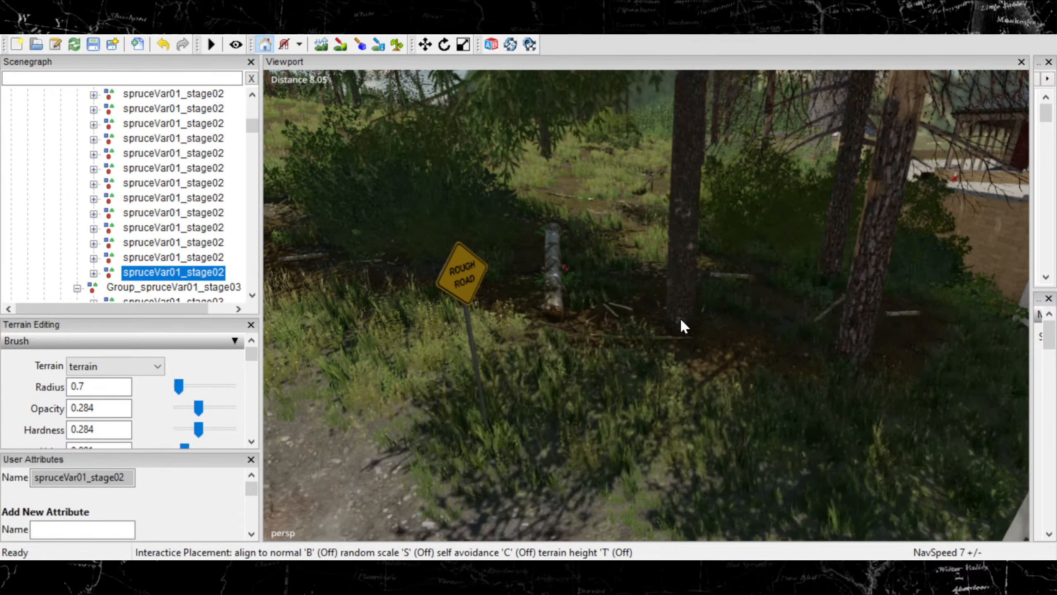
left_click(649, 293)
Lower the viewport navigation speed to 5 around the ROUGH ROAD sign.
key("minus")
key("minus")
right_click_drag(650, 292, 484, 327)
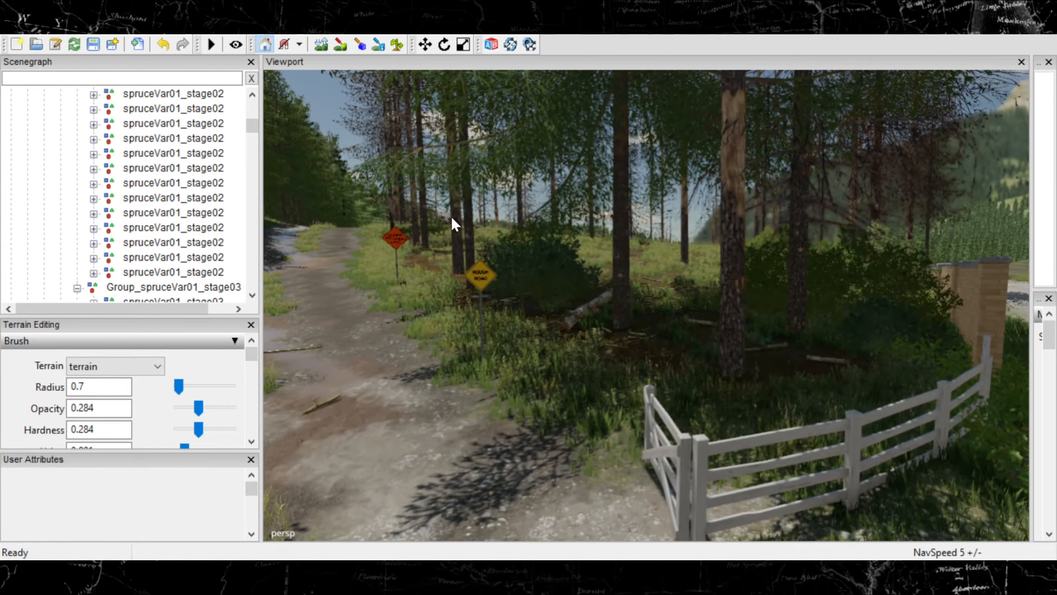
Reposition the new spruceVar01_stage02 tree at the near end of the fallen log behind the ROUGH ROAD sign and deselect it.
left_click_drag(452, 218, 566, 311, "alt")
scroll(566, 311, "up", 6)
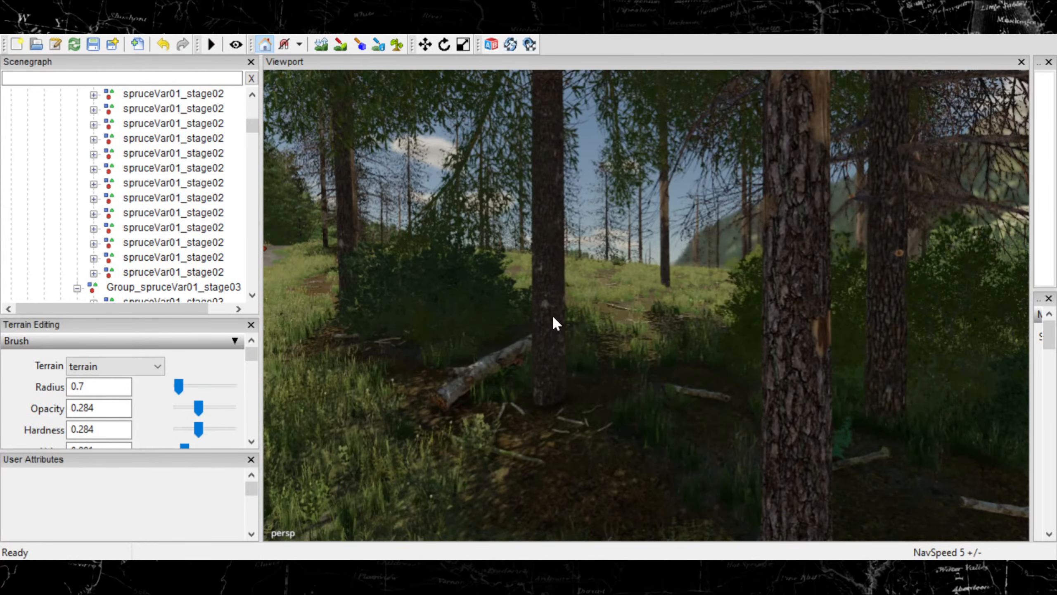
left_click(552, 314)
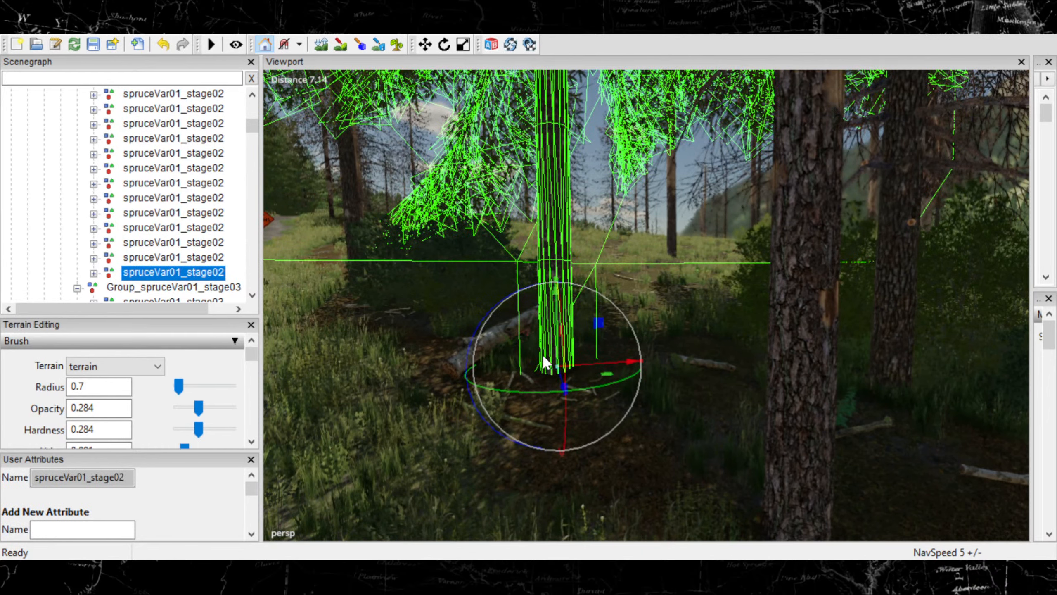
key("ctrl+b")
key("ctrl+b")
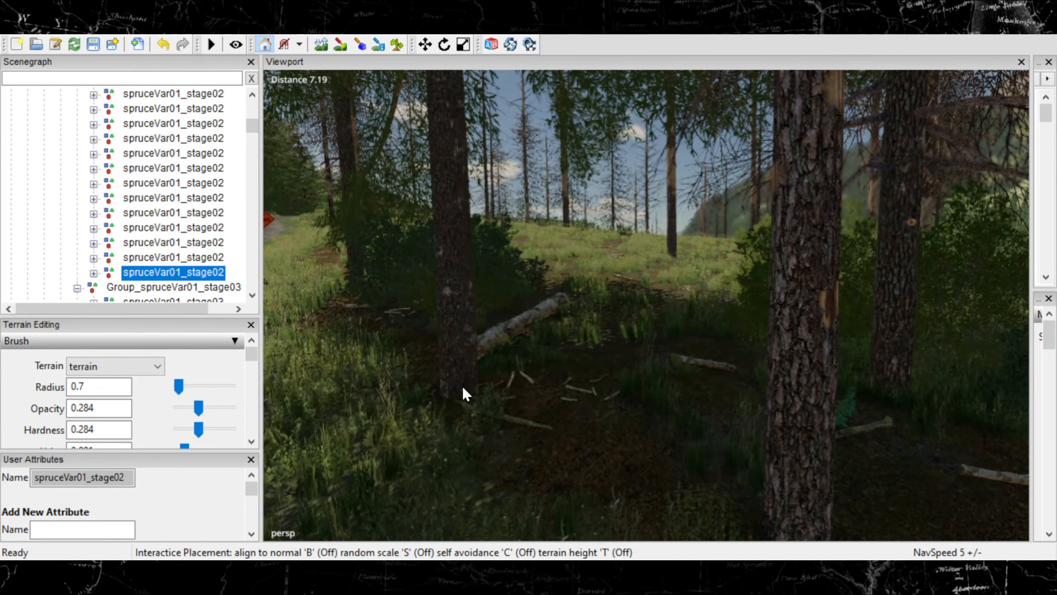
left_click(483, 385)
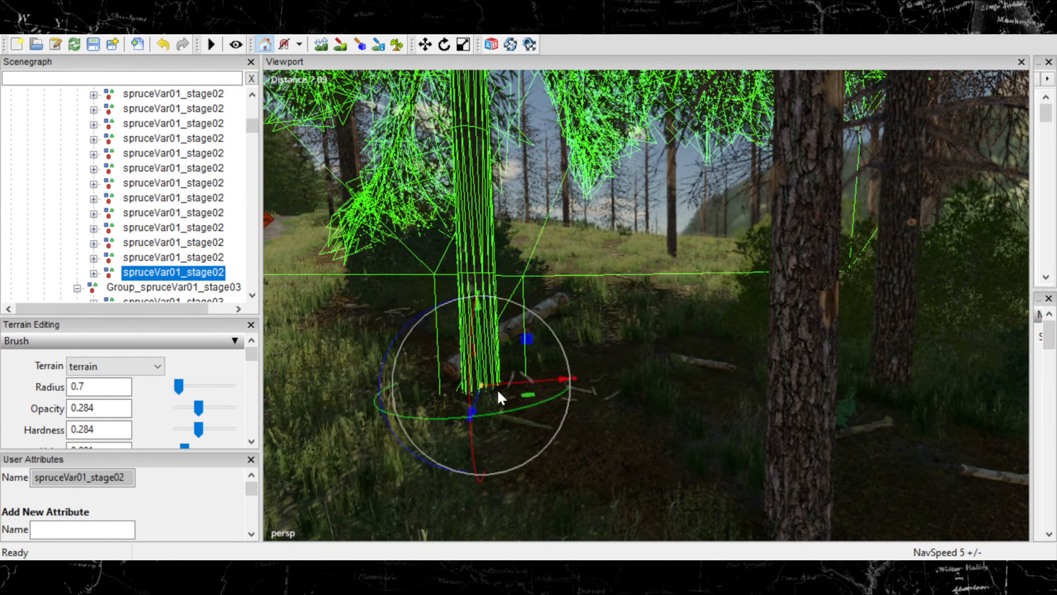
right_click_drag(497, 389, 331, 413)
left_click(328, 404)
left_click_drag(327, 405, 742, 316, "alt")
scroll(742, 316, "up", 2)
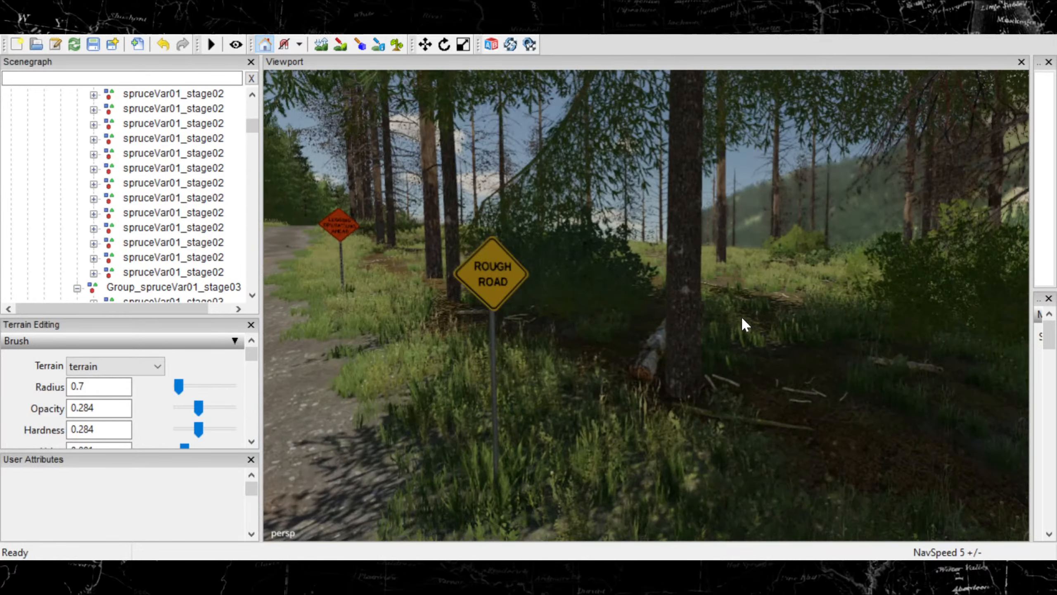
Duplicate a spruceVar01_stage03 tree, place the copy on the bare soil beside the bushes behind the lot's low wall, and clear the selection.
left_click(685, 305)
left_click_drag(635, 303, 623, 323, "alt")
scroll(674, 324, "down", 2)
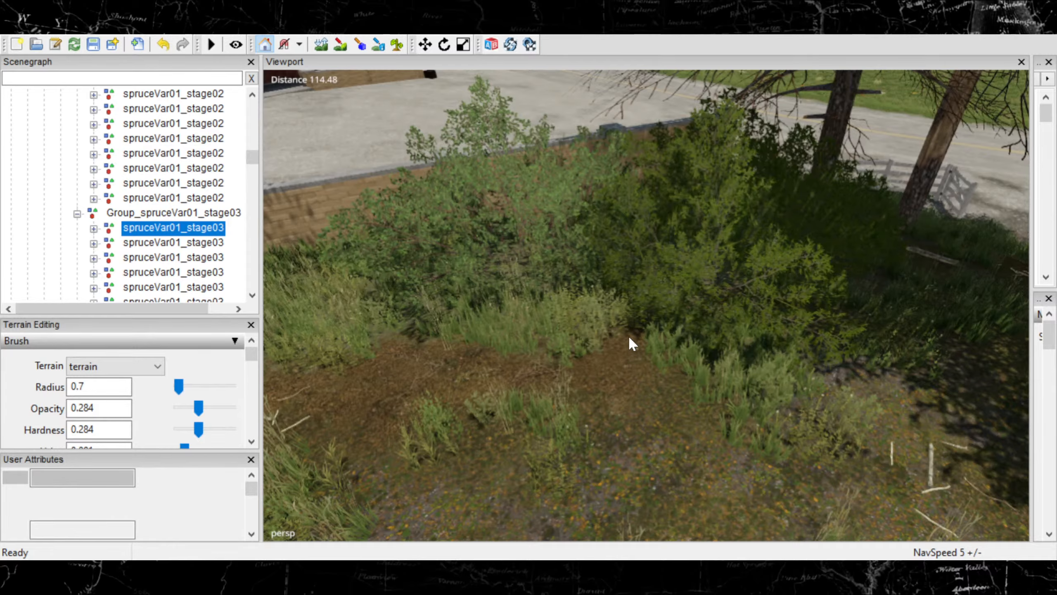
key("ctrl+d")
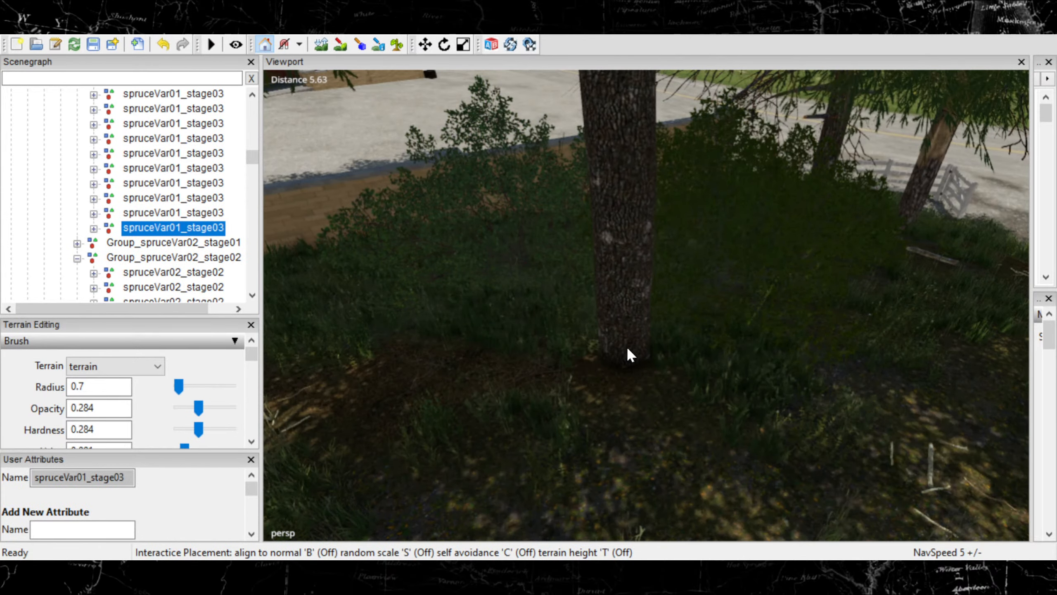
left_click(627, 345)
left_click_drag(627, 345, 590, 281, "alt")
scroll(549, 313, "down", 4)
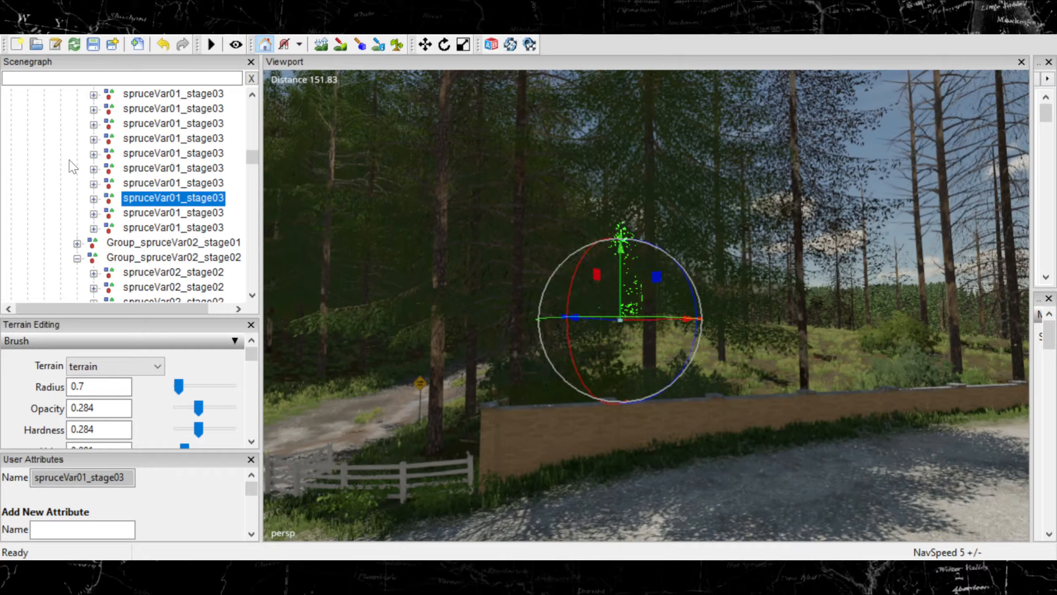
left_click(78, 160)
Pick a large spruceVar01_stage03 tree in the woods behind the wall and make two duplicates of it.
left_click_drag(436, 264, 388, 251, "alt")
scroll(525, 231, "down", 3)
left_click_drag(577, 293, 685, 350, "alt")
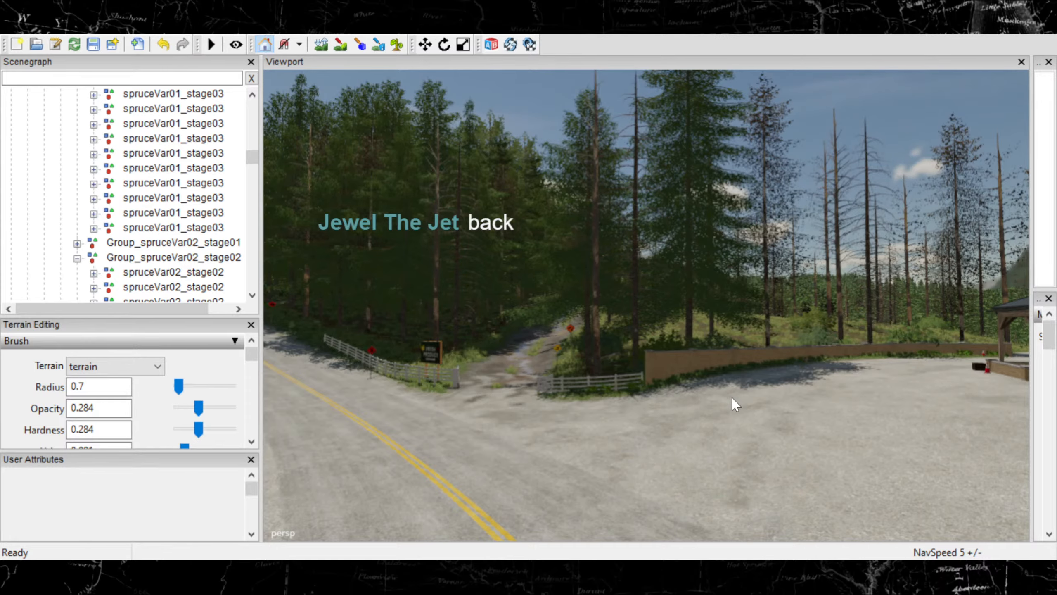
mouse_move(687, 442)
left_mouse_down("alt")
mouse_move(710, 416)
mouse_move(704, 425)
mouse_move(737, 484)
mouse_move(696, 452)
left_mouse_up("alt")
scroll(705, 424, "up", 6)
scroll(696, 452, "up", 5)
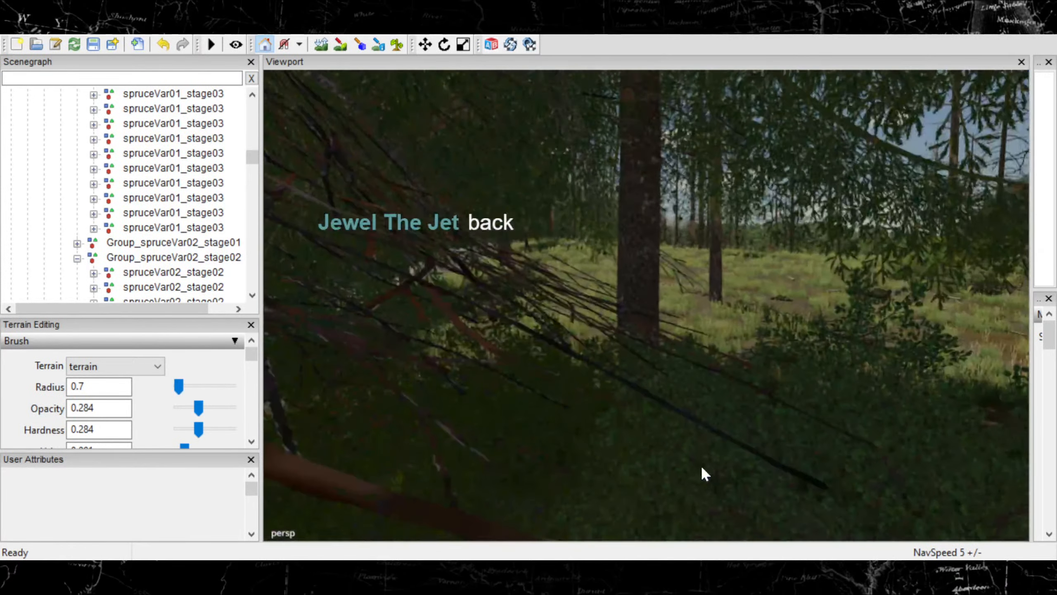
scroll(643, 329, "up", 1)
scroll(643, 330, "up", 6)
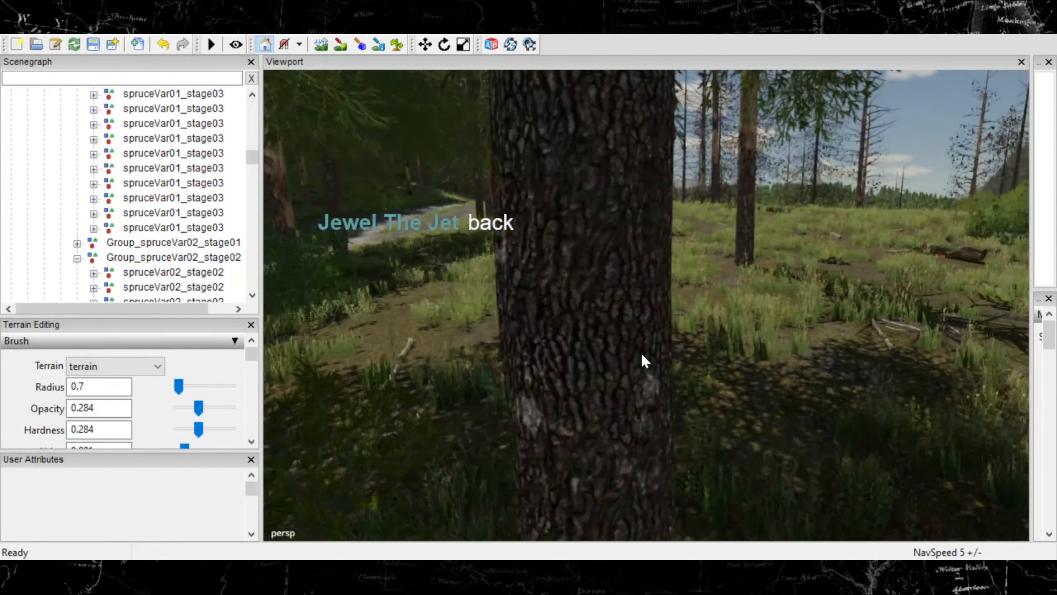
left_click(630, 336)
key("f")
key("ctrl+d")
key("ctrl+d")
left_click_drag(509, 365, 384, 350, "alt")
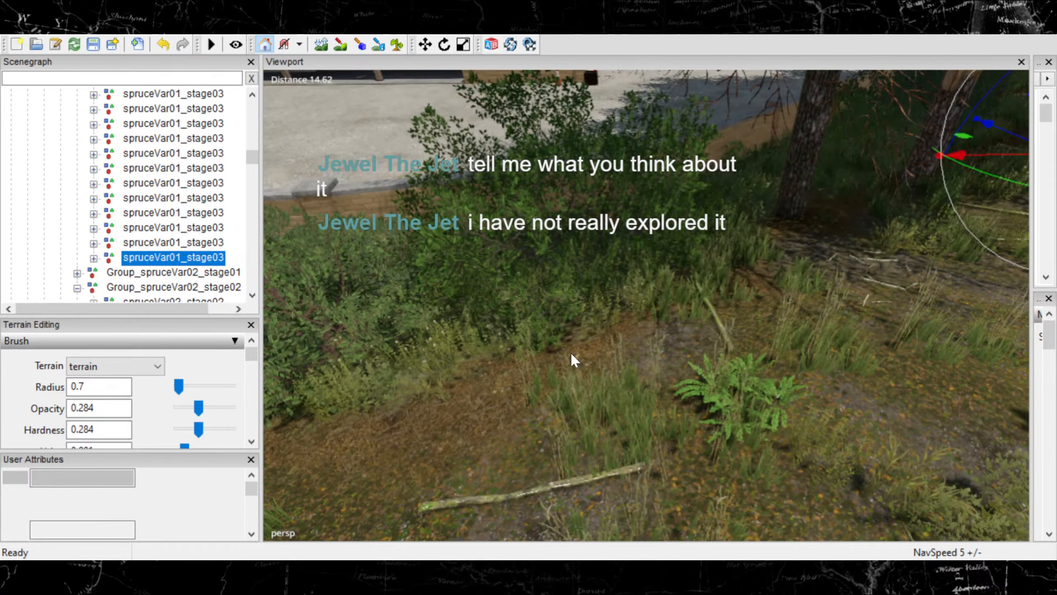
Duplicate the spruceVar01_stage03 tree again, place the copy beside the fern behind the wall, and rotate it slightly.
key("ctrl+d")
scroll(578, 358, "down", 2)
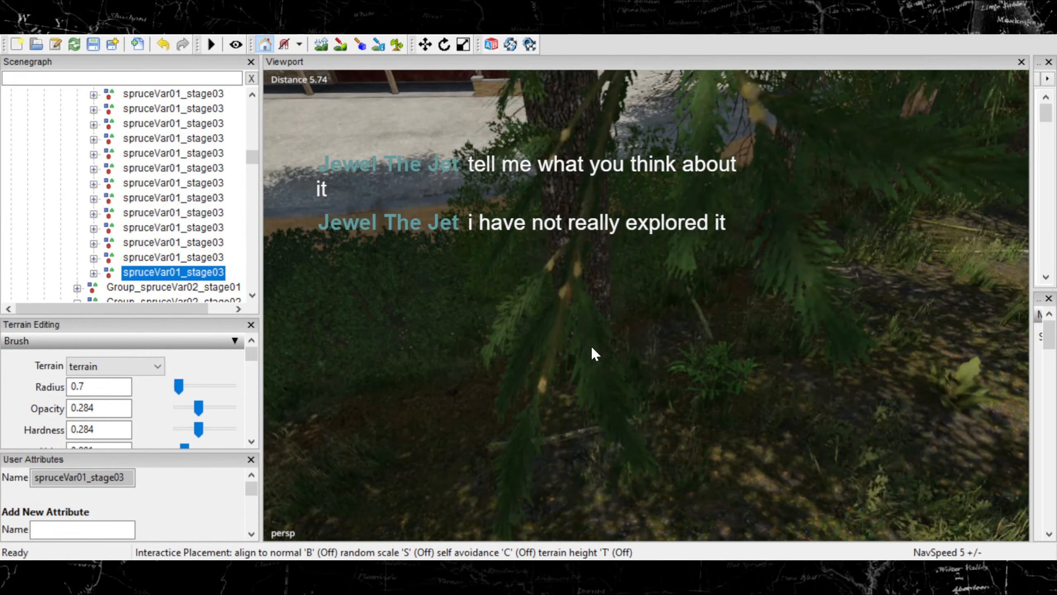
scroll(623, 353, "up", 1)
left_click(618, 352)
right_click_drag(618, 352, 582, 321)
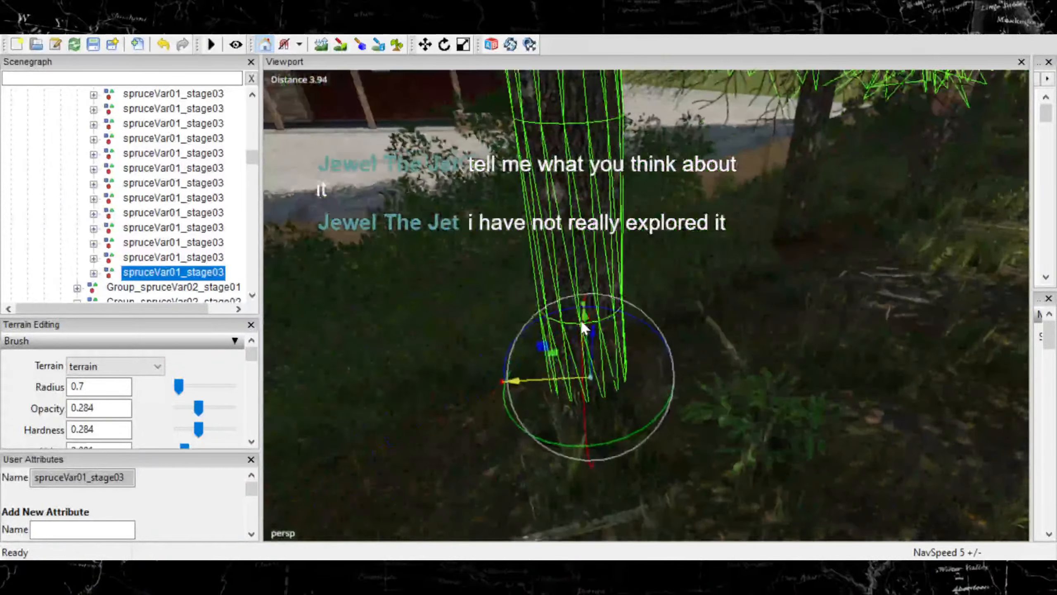
left_click_drag(624, 432, 646, 421)
scroll(641, 417, "down", 3)
left_click_drag(529, 326, 665, 347)
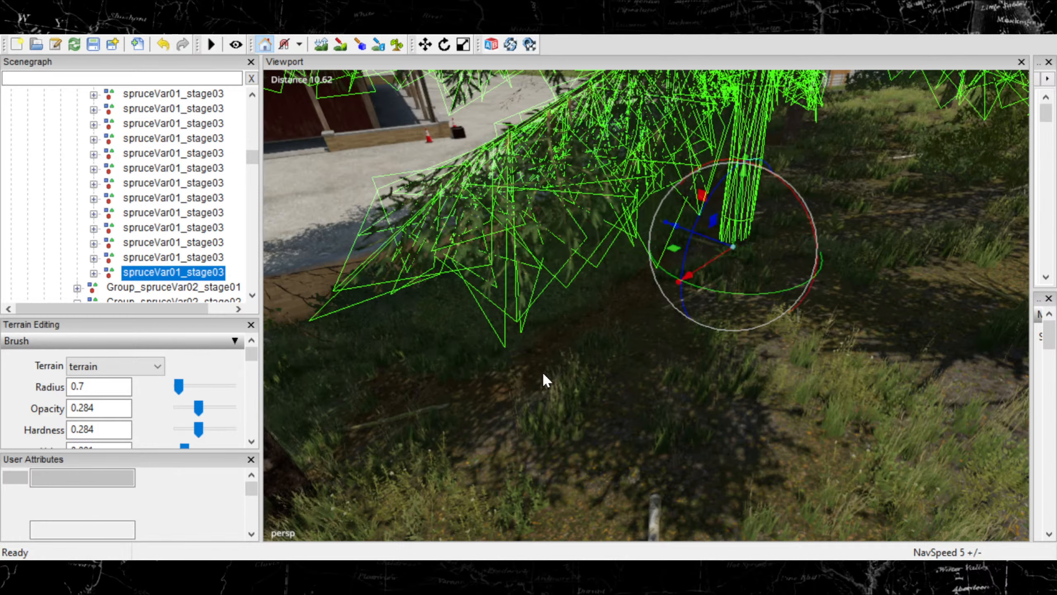
Duplicate the spruceVar01_stage03 tree once more and place the copy on the dark soil beside the thin stick near the wall.
key("ctrl+d")
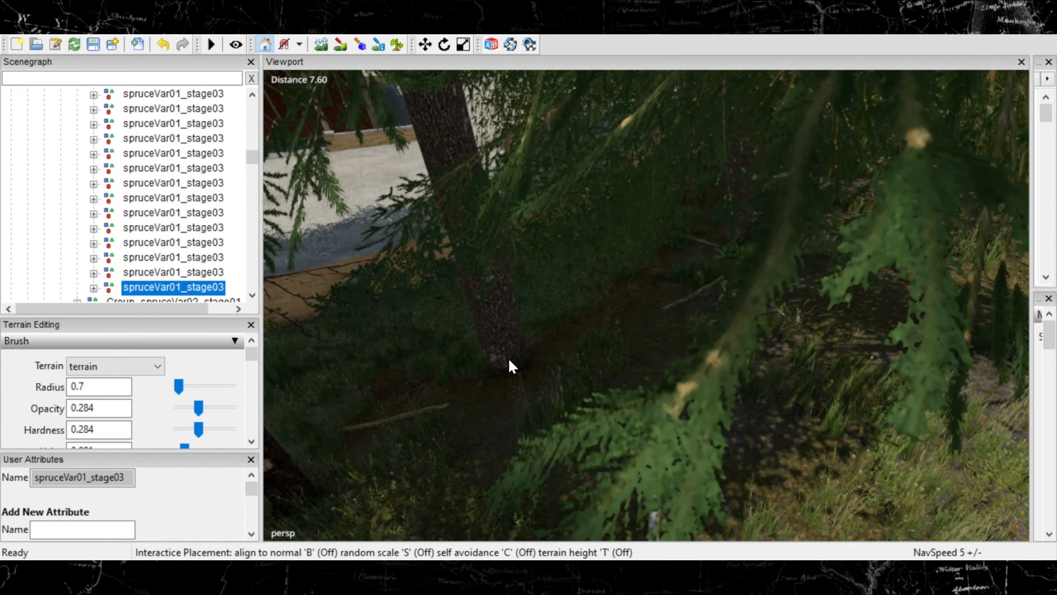
left_click(510, 362)
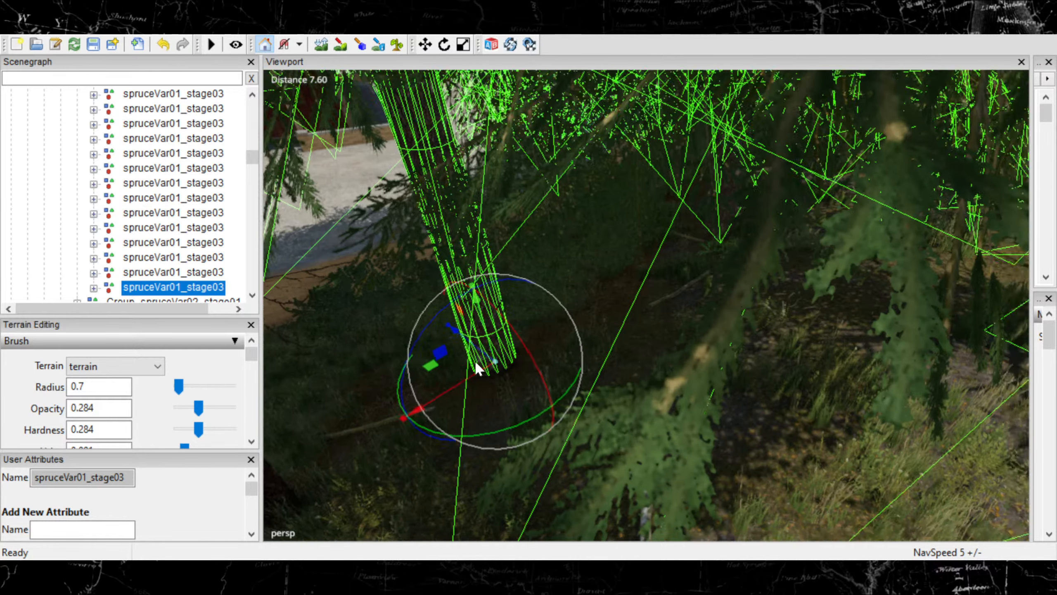
scroll(476, 360, "down", 4)
left_click_drag(478, 362, 736, 330, "alt")
scroll(476, 361, "down", 8)
scroll(741, 308, "up", 4)
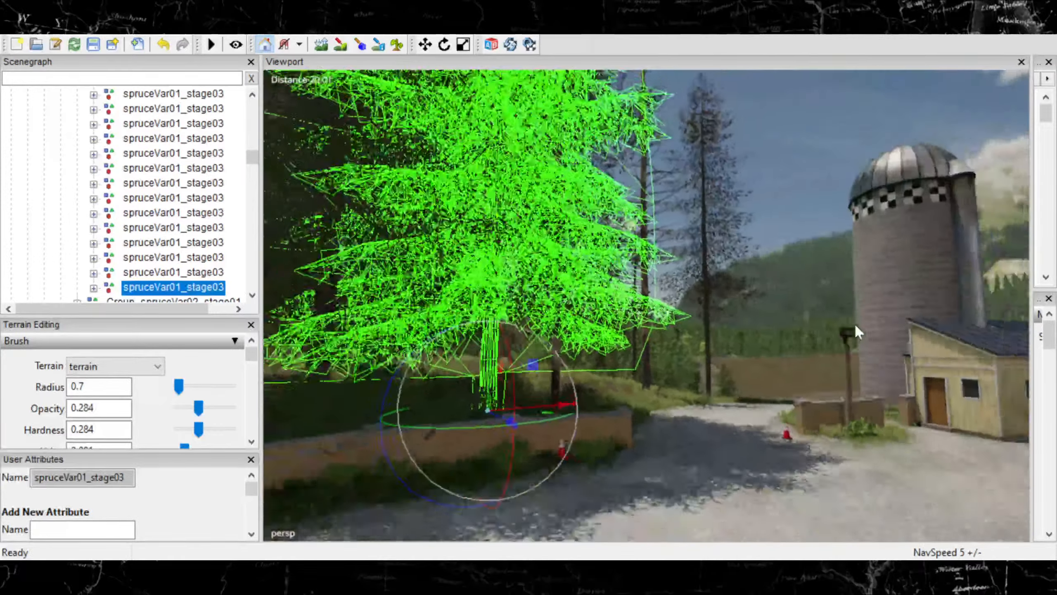
scroll(854, 326, "down", 10)
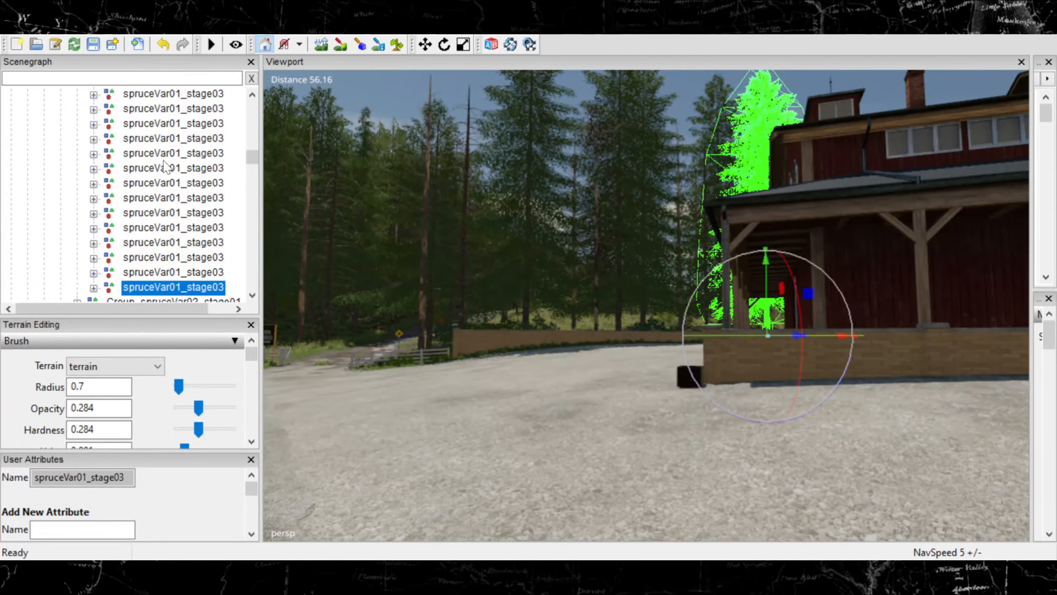
Select the second-to-last spruceVar01_stage03 tree and inspect the dense woods for tree coverage.
left_click(222, 200)
left_click_drag(578, 348, 585, 349, "alt")
left_click(172, 272)
mouse_move(506, 333)
left_mouse_down("alt")
mouse_move(556, 363)
mouse_move(516, 316)
left_mouse_up("alt")
key("w")
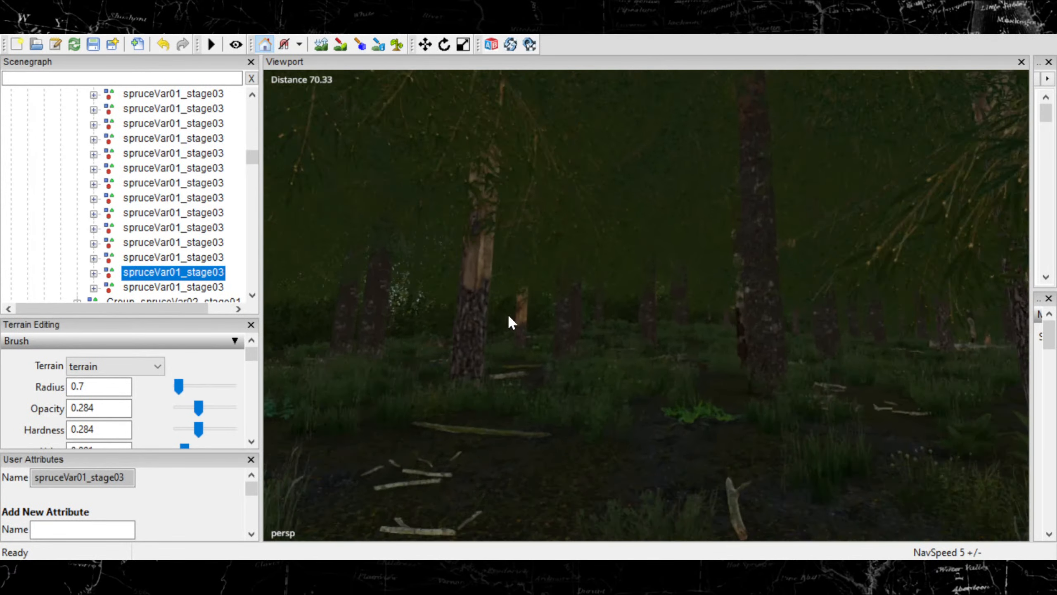
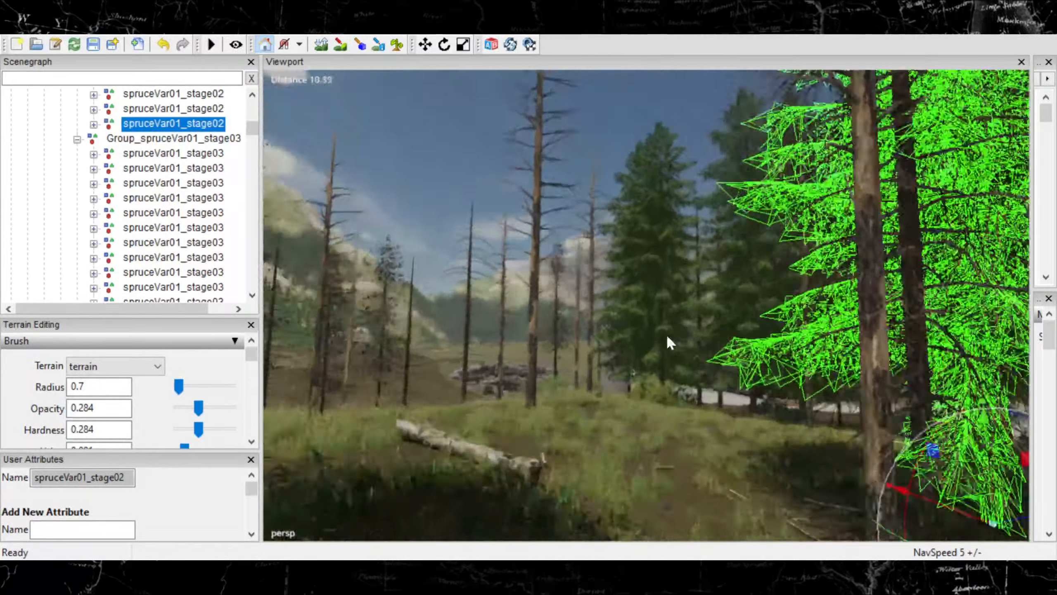
Duplicate the selected spruceVar01_stage02 tree twice, placing the second copy on the bare soil near the fallen branch in the woods.
key("ctrl+d")
key("ctrl+b")
key("ctrl+d")
key("ctrl+b")
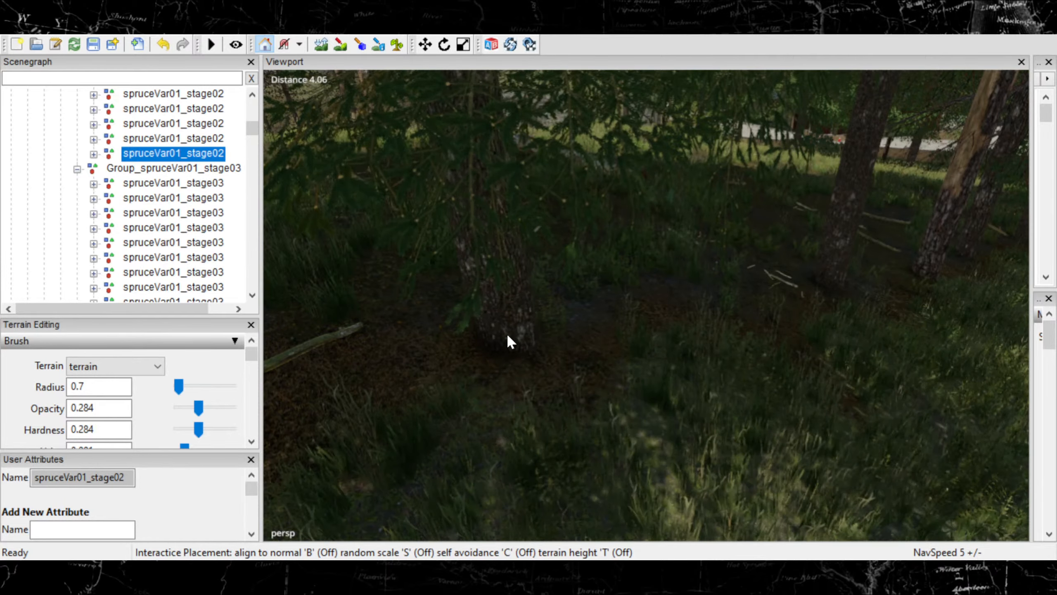
left_click(509, 334)
Add another spruceVar01_stage02 duplicate in the nearby woods and adjust its position.
left_click_drag(509, 334, 606, 294, "alt")
scroll(567, 293, "down", 5)
right_click_drag(606, 294, 565, 316)
key("ctrl+d")
key("ctrl+b")
left_click(581, 359)
left_click_drag(565, 347, 590, 365)
Duplicate the spruceVar01_stage02 tree and place the copy beside the short log on the grassy rise near the dirt road.
key("ctrl+d")
key("ctrl+b")
right_click_drag(586, 355, 901, 315)
right_click_drag(716, 292, 816, 287)
scroll(821, 288, "down", 3)
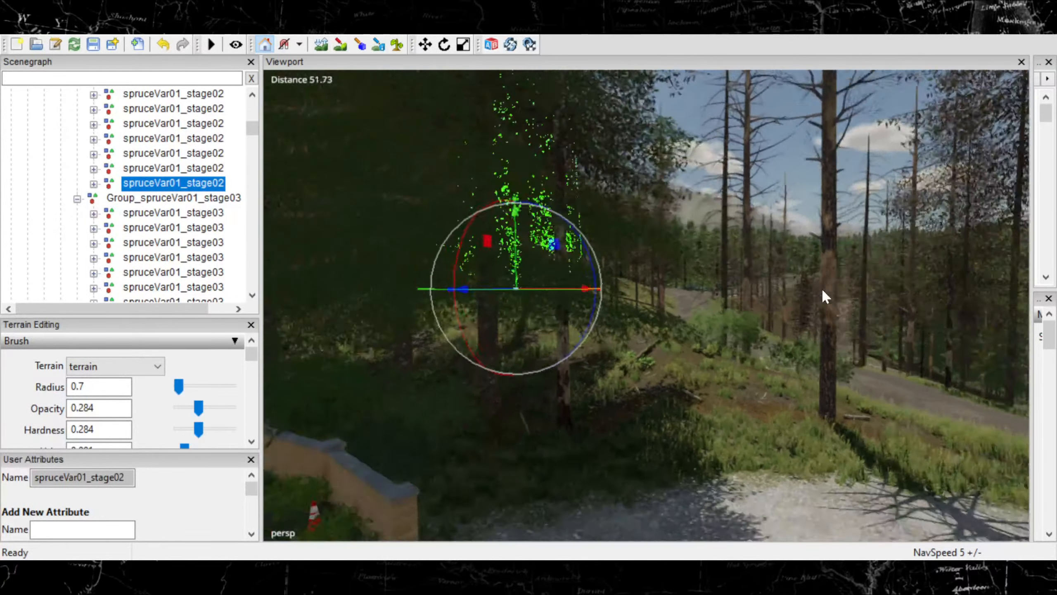
scroll(822, 289, "down", 2)
left_click_drag(593, 288, 565, 277, "alt")
scroll(624, 302, "up", 5)
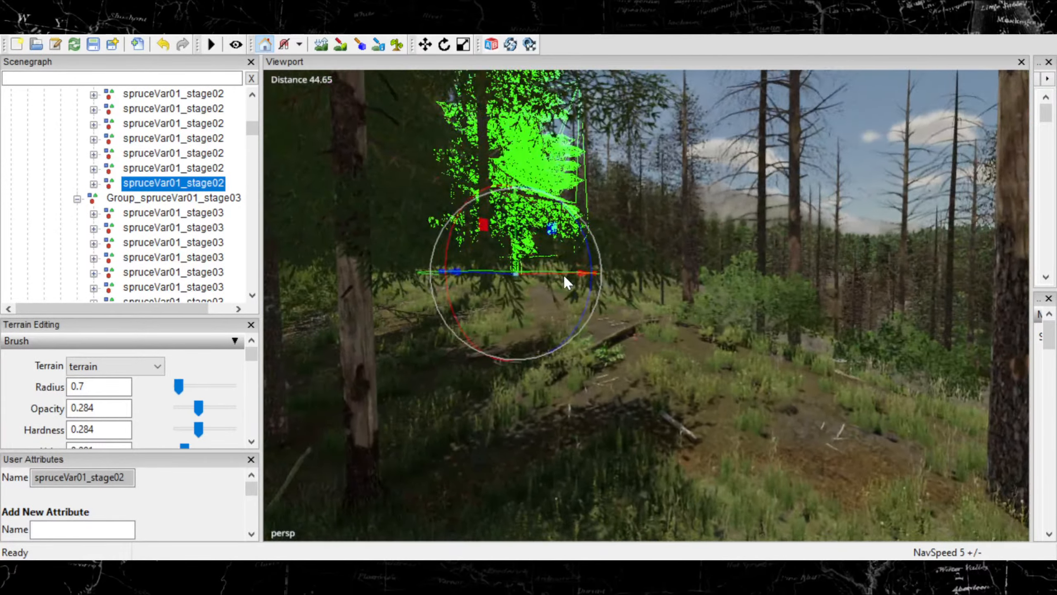
scroll(564, 276, "down", 2)
key("ctrl+b")
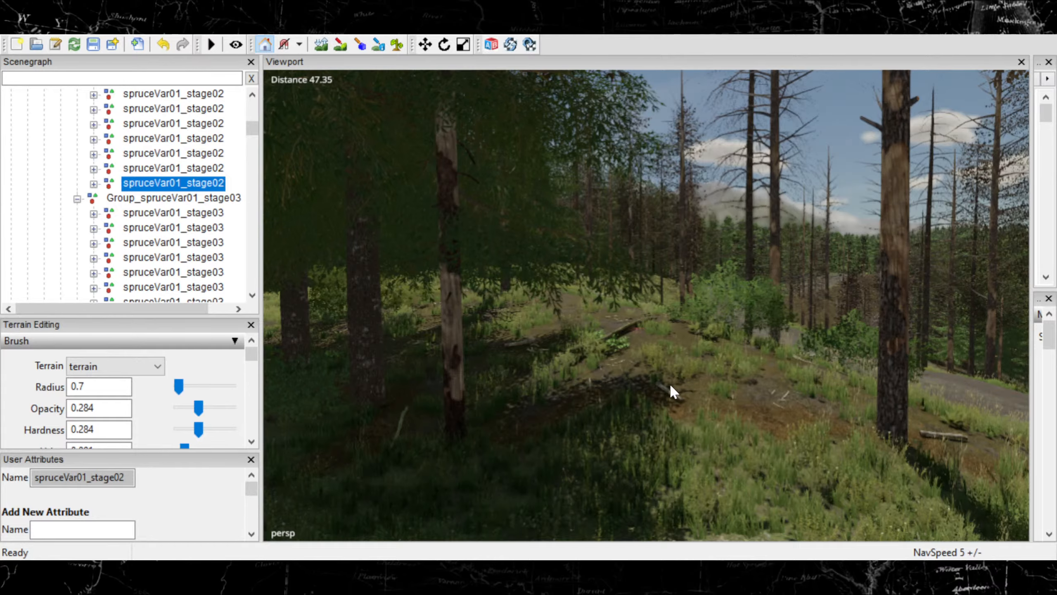
left_click(684, 386)
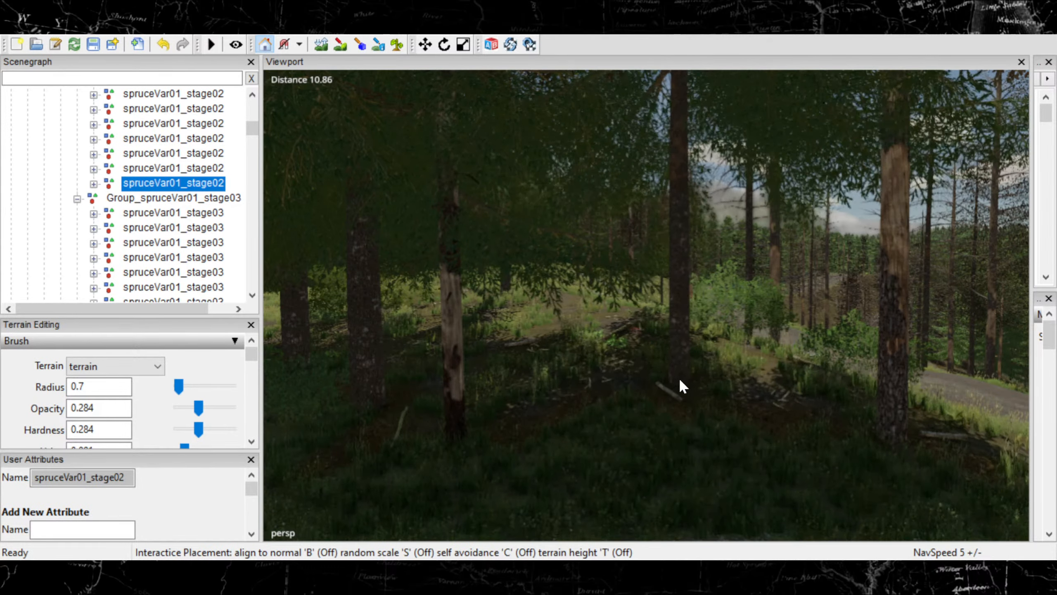
left_click(680, 379)
Duplicate the spruceVar01_stage02 tree and place the copy next to the large bush on the rise facing the red barn.
mouse_move(610, 382)
left_mouse_down("alt")
mouse_move(765, 394)
mouse_move(833, 380)
mouse_move(804, 389)
mouse_move(467, 340)
mouse_move(703, 358)
mouse_move(581, 387)
mouse_move(599, 365)
left_mouse_up("alt")
scroll(602, 368, "up", 5)
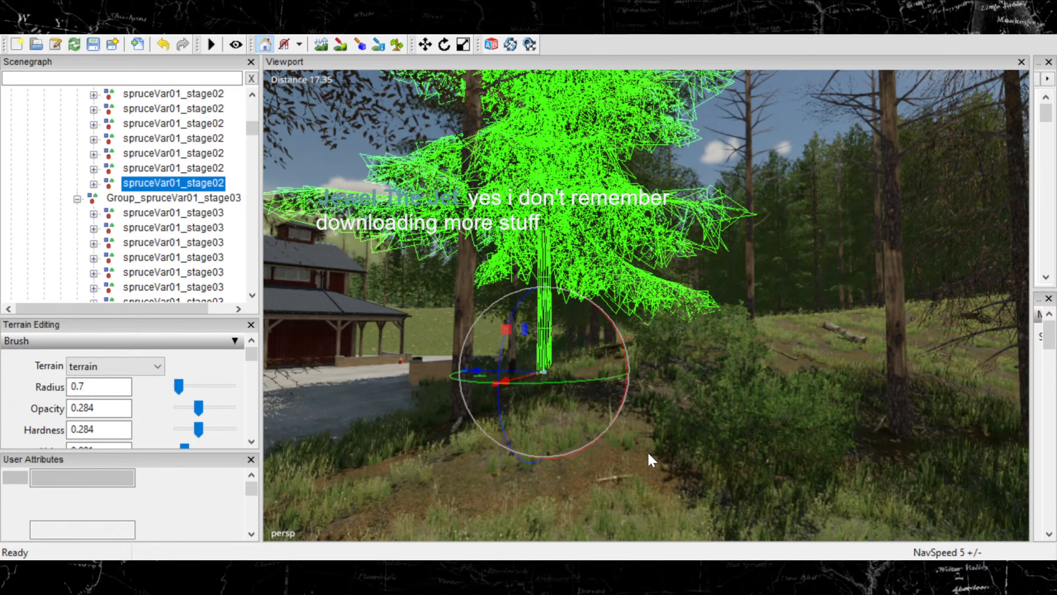
key("ctrl+b")
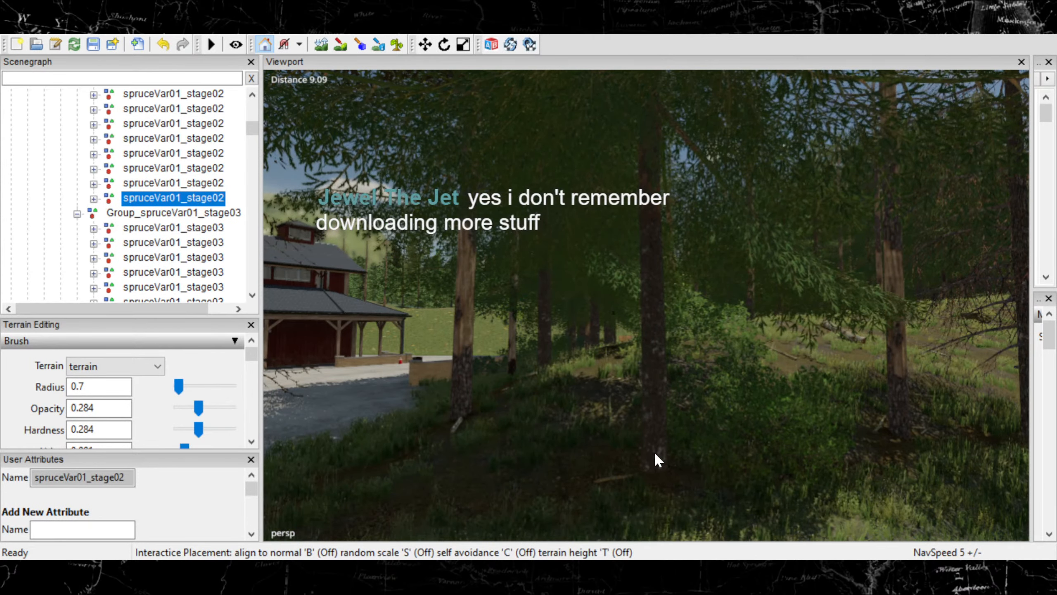
left_click(656, 455)
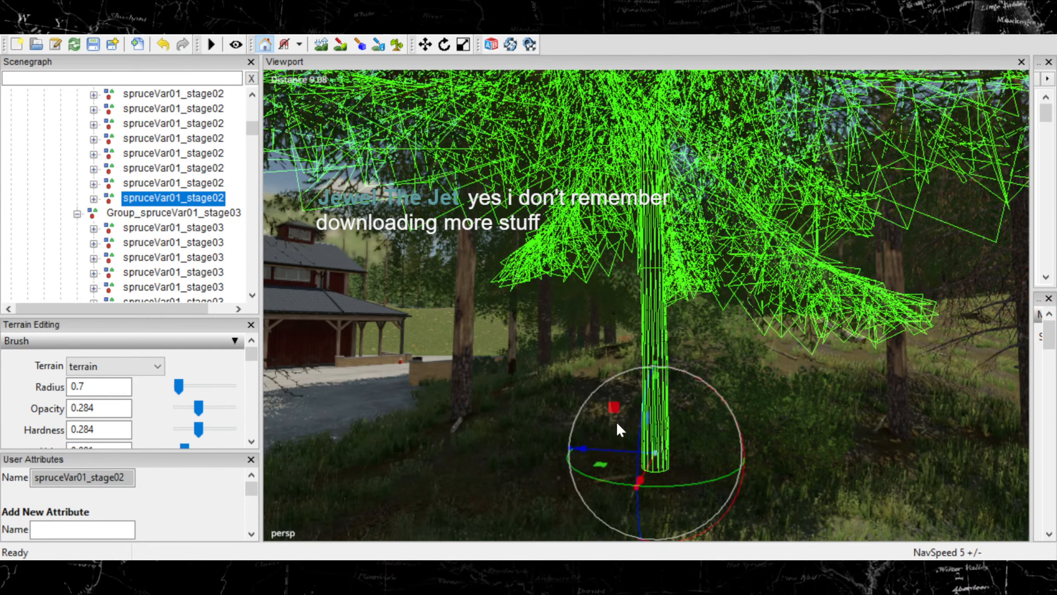
left_click_drag(595, 365, 569, 392, "alt")
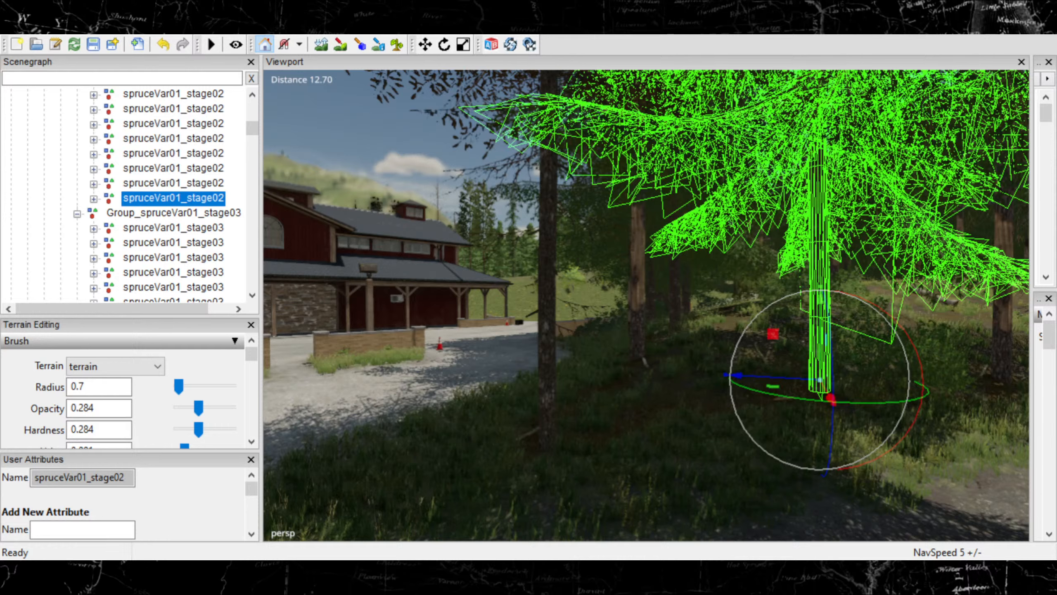
scroll(482, 317, "down", 3)
scroll(483, 324, "down", 3)
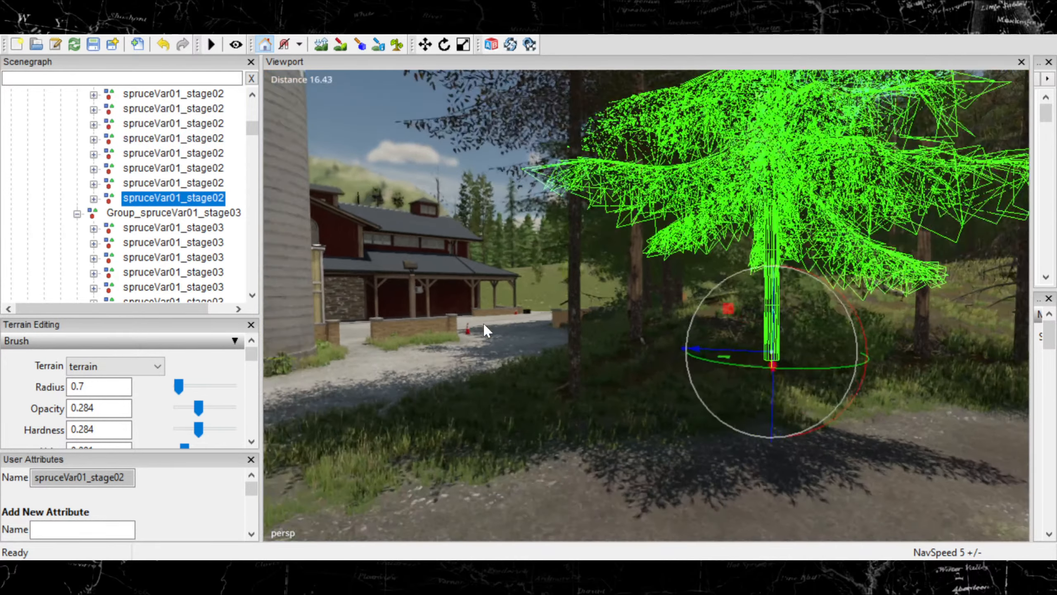
left_click_drag(485, 324, 594, 318, "alt")
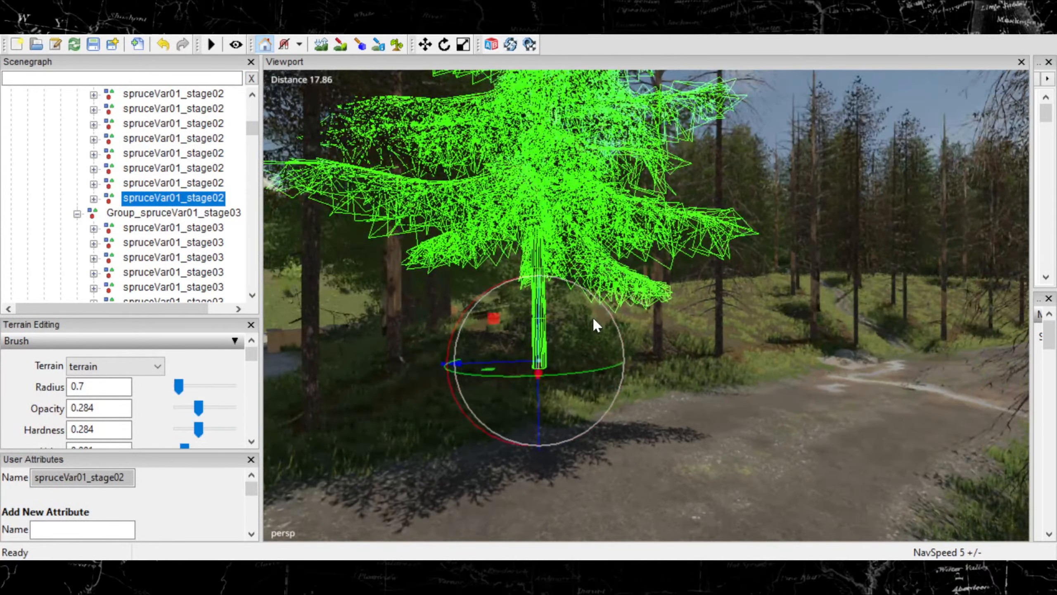
left_click_drag(497, 387, 477, 392, "alt")
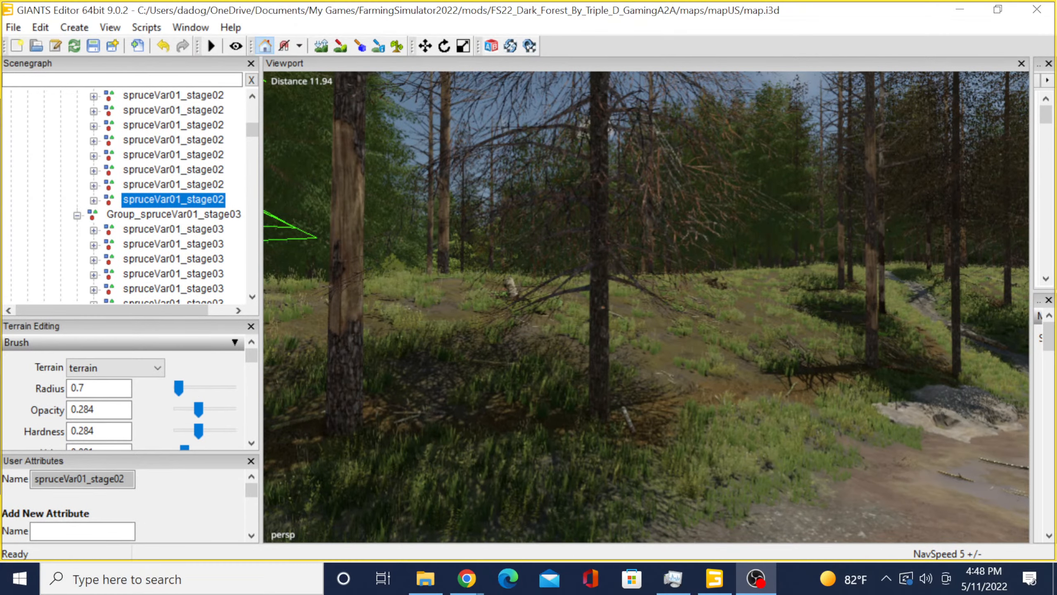
Open the installed programs list in Windows Control Panel and look through the Microsoft Visual C++ Redistributable entries.
left_click(145, 573)
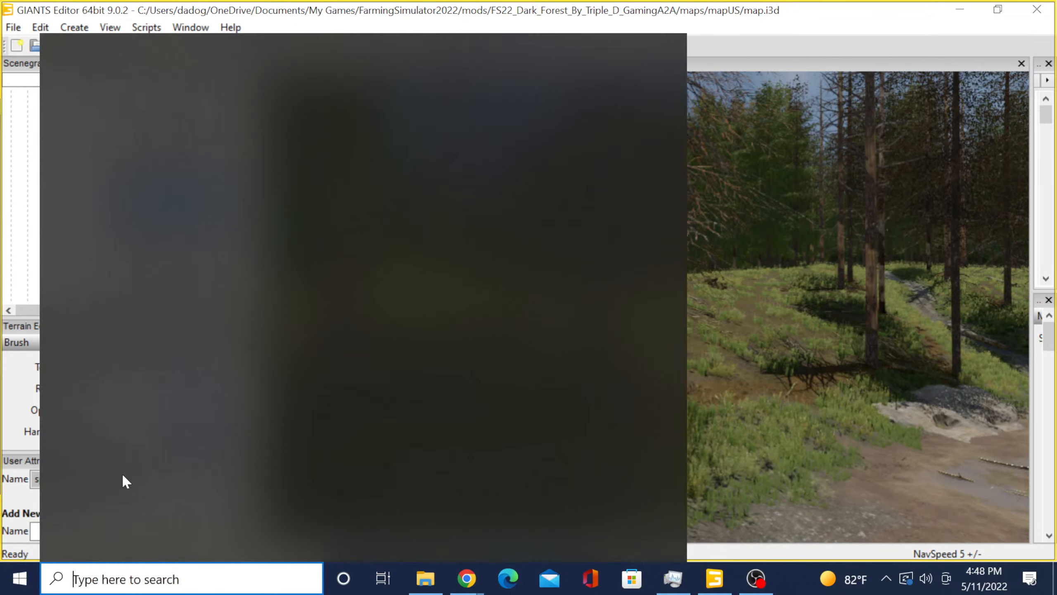
left_click(159, 307)
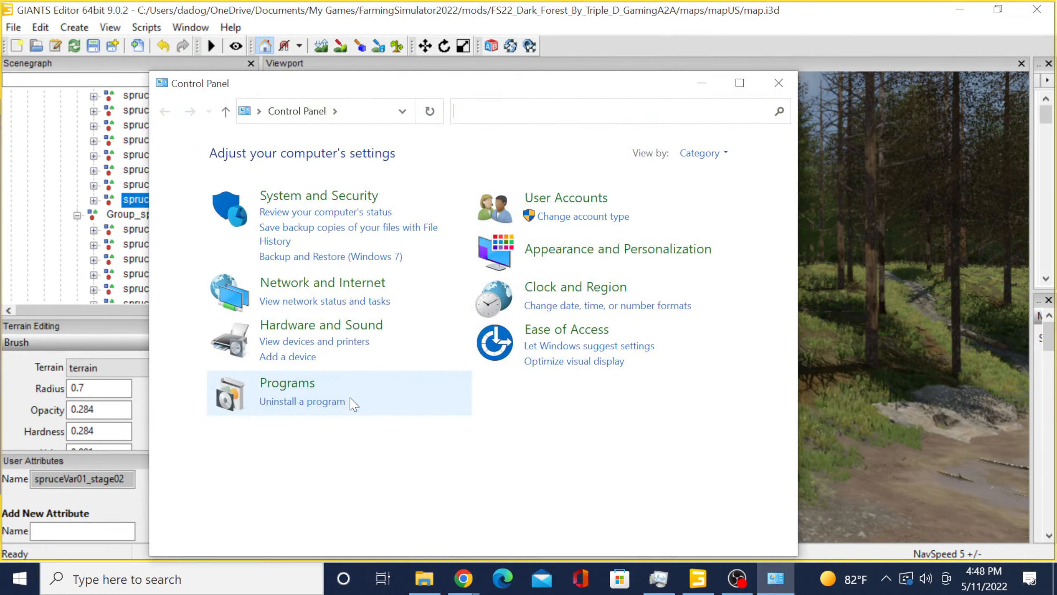
left_click(307, 401)
scroll(379, 341, "down", 12)
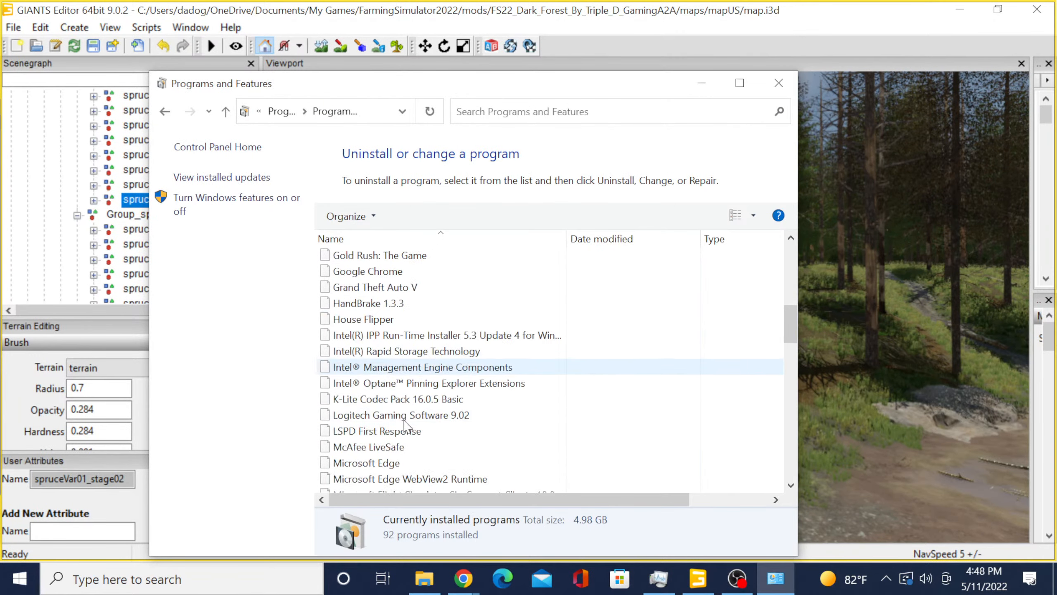
scroll(403, 412, "down", 2)
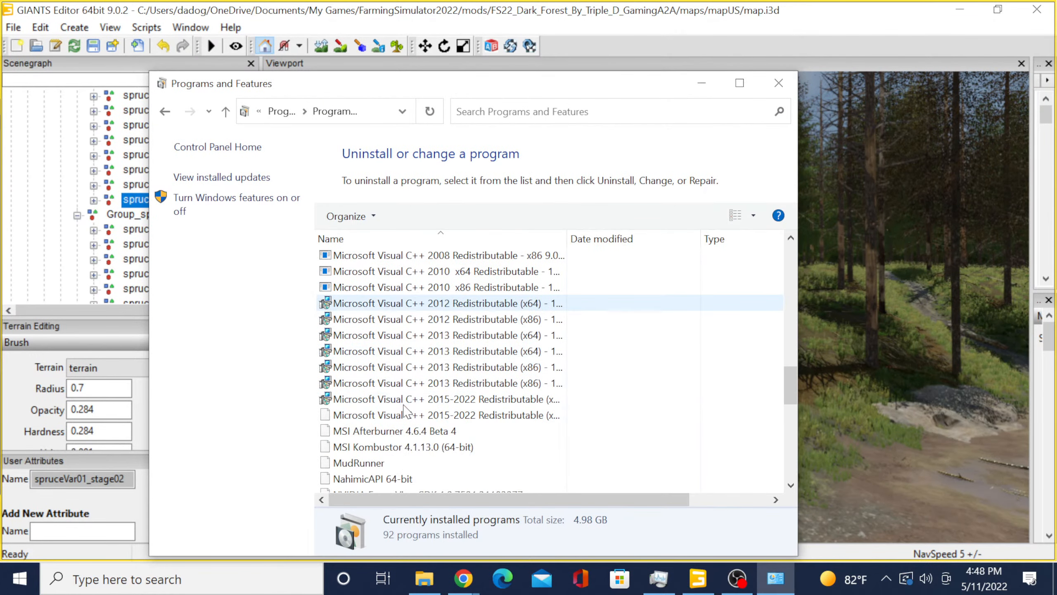
scroll(402, 425, "up", 1)
scroll(401, 449, "down", 1)
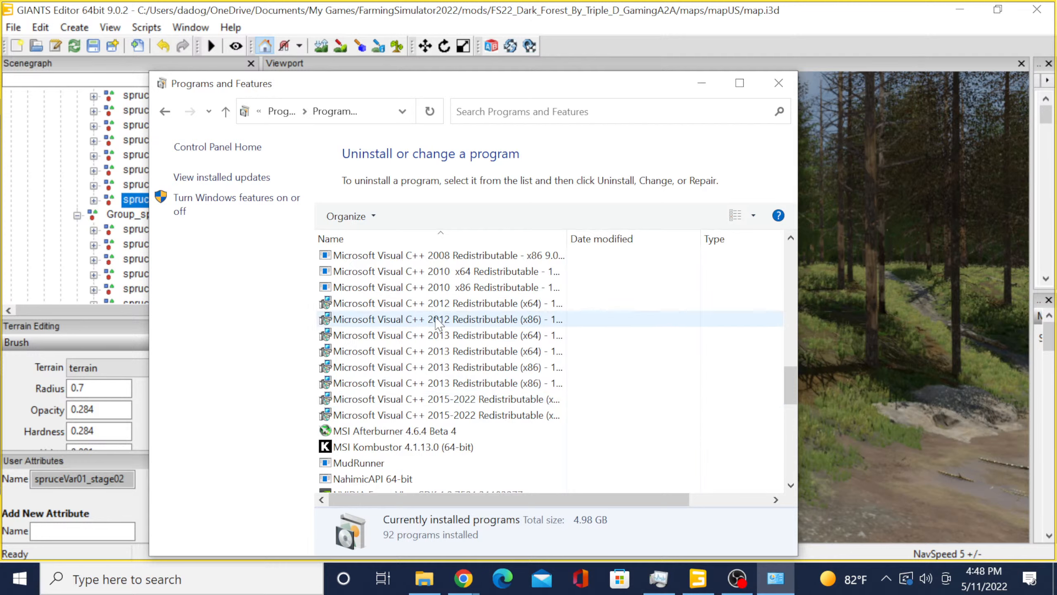
scroll(420, 329, "up", 1)
scroll(458, 338, "up", 2)
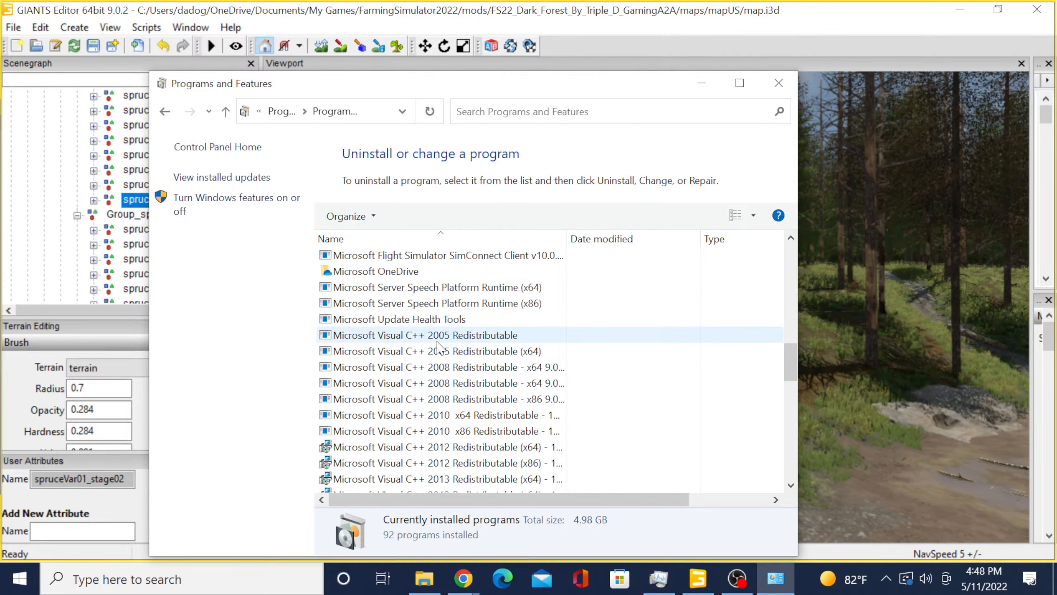
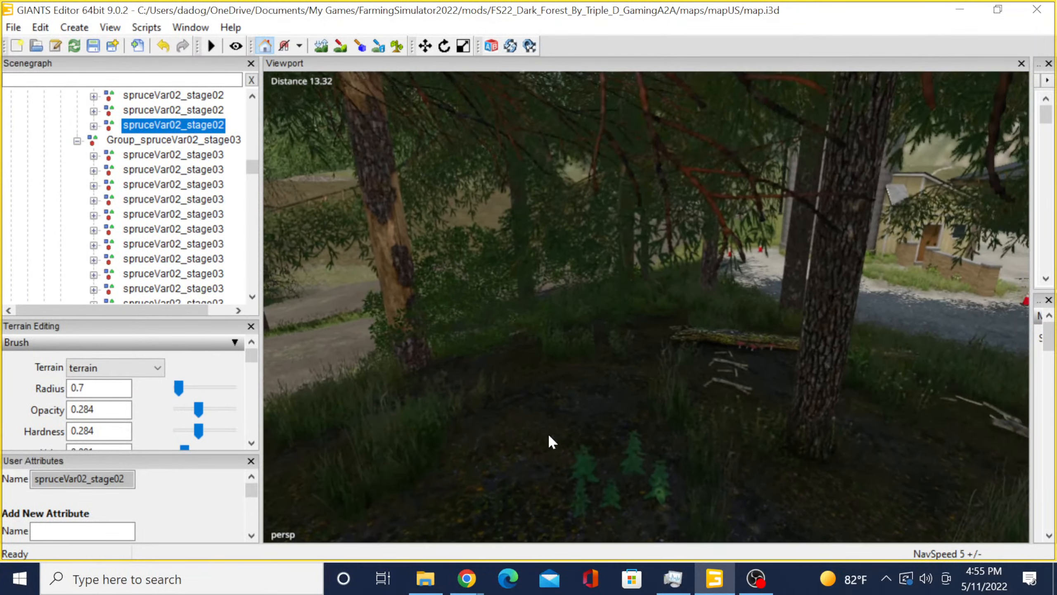
Duplicate the spruceVar01_stage03 tree and place the copy in the grassy clearing near the fallen branches and road sign.
left_click(654, 337)
left_click_drag(654, 337, 673, 394, "alt")
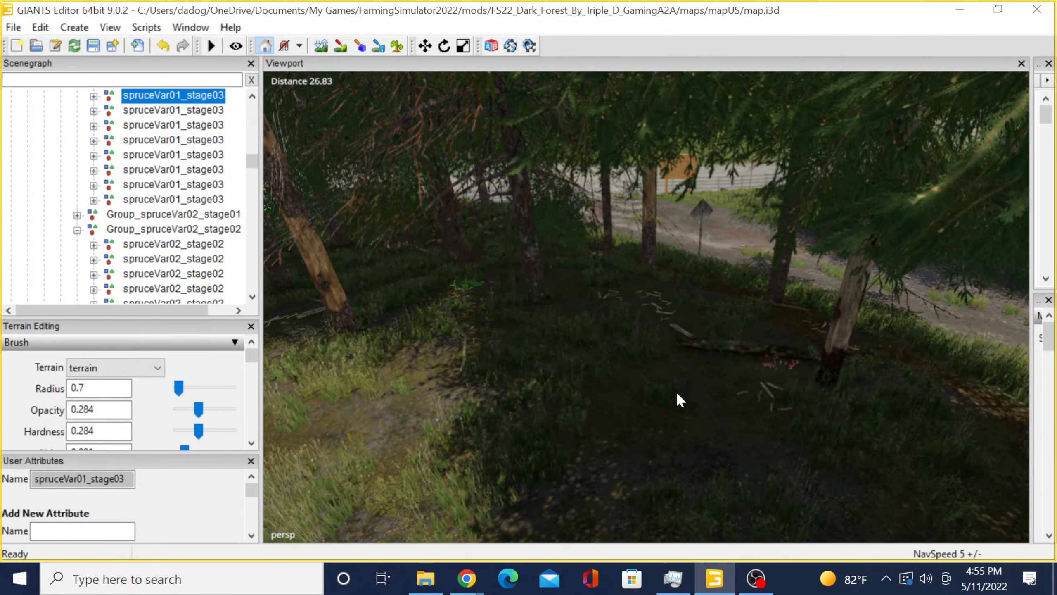
left_click(675, 395)
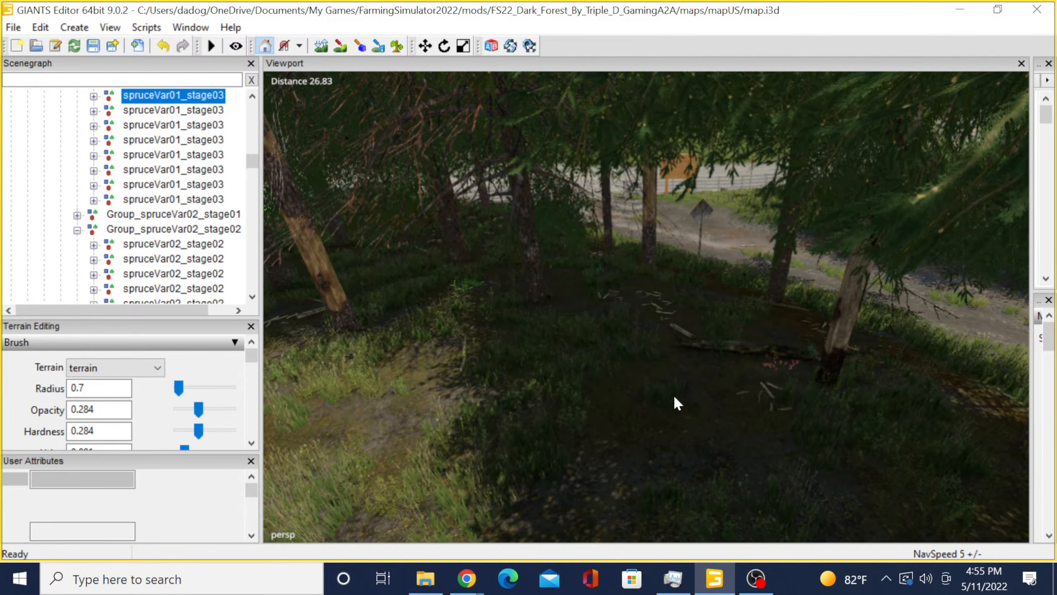
left_click(641, 372)
Duplicate the spruceVar01_stage03 tree again and place the copy in the shaded woods facing the dirt road and orange sign.
key("f")
left_click_drag(640, 371, 739, 369, "alt")
left_click(740, 369)
key("ctrl+d")
key("ctrl+b")
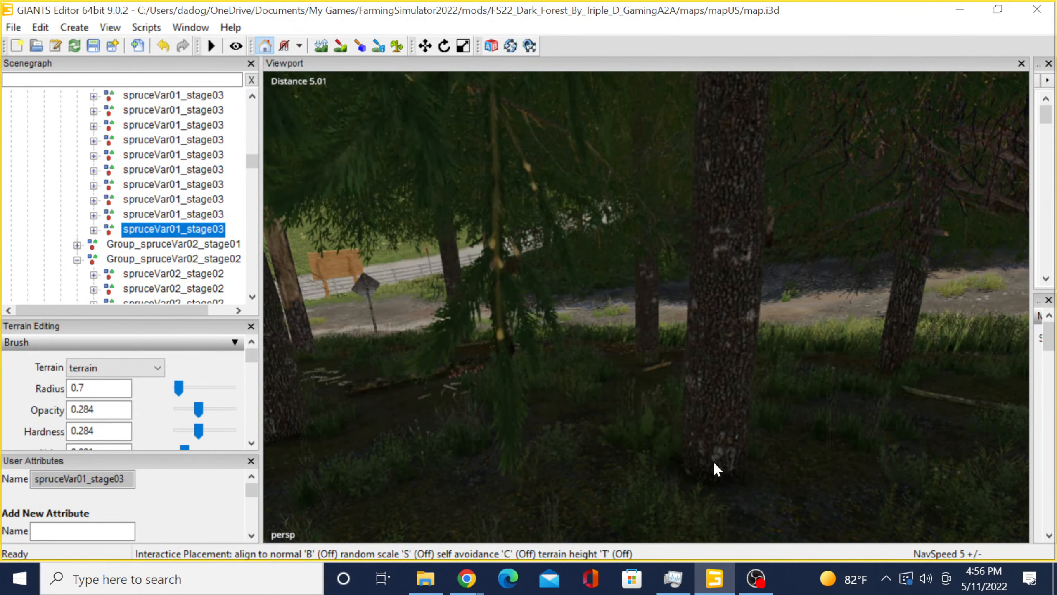
left_click(715, 461)
Duplicate a spruceVar01_stage01 tree and place the copy beside the small log in the dark clearing by the bushes.
left_click_drag(715, 462, 645, 420, "alt")
left_click(849, 438)
scroll(858, 458, "up", 10)
left_click_drag(849, 438, 553, 424, "alt")
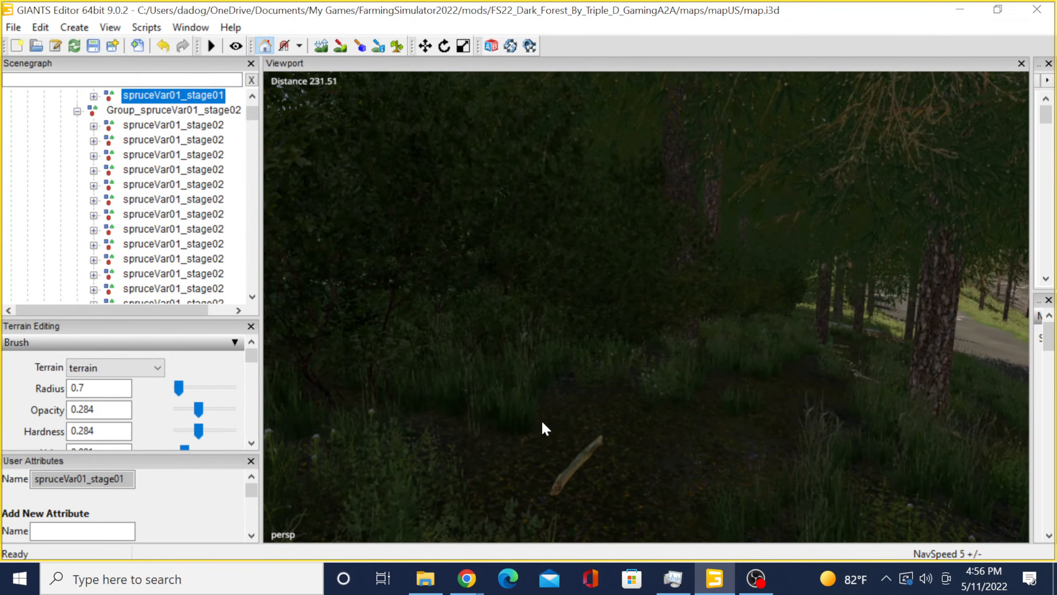
key("ctrl+d")
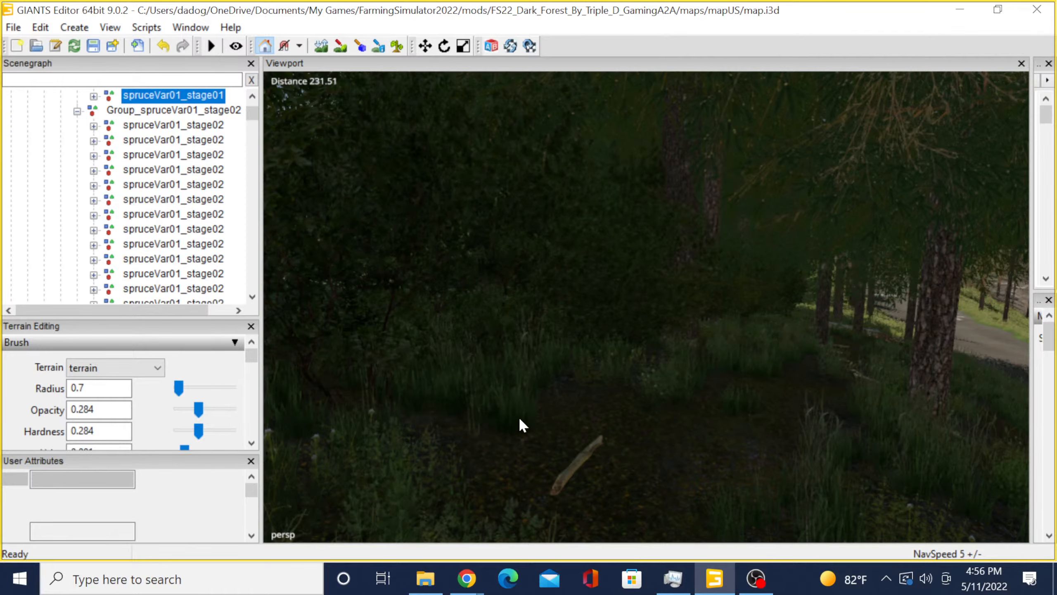
left_click(521, 420)
left_click(520, 425)
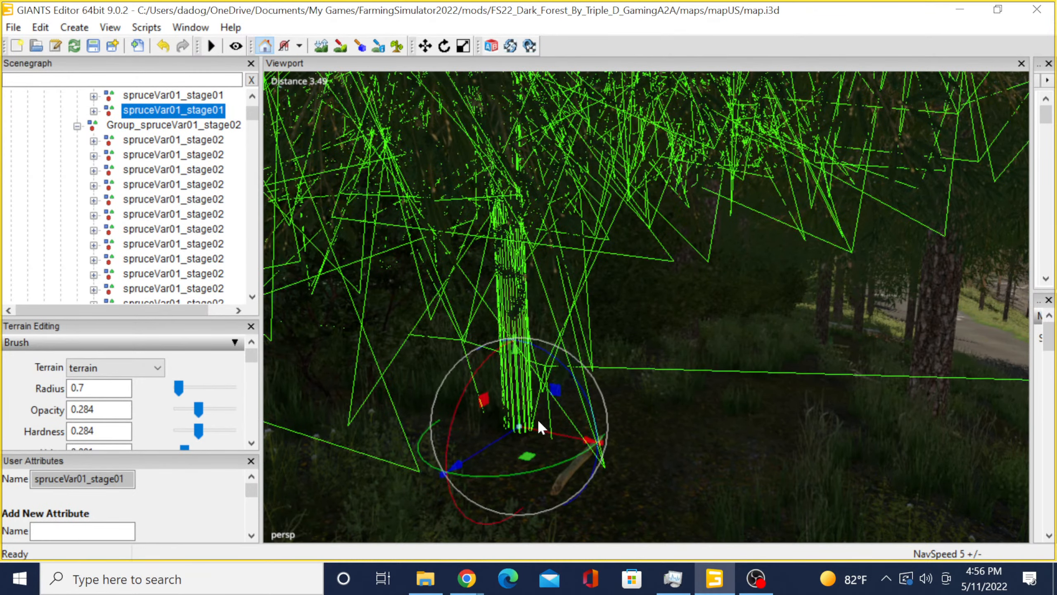
scroll(536, 420, "down", 3)
left_click_drag(535, 418, 461, 405, "alt")
scroll(454, 401, "down", 3)
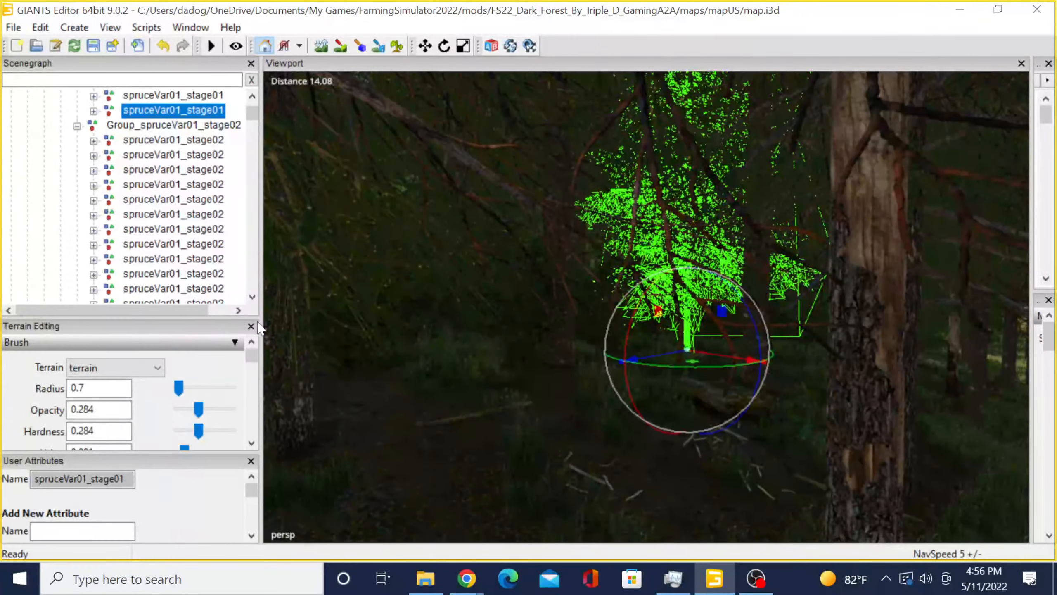
Select a tree in the dense woods around the large bushes and delete it.
left_click(359, 344)
scroll(362, 348, "up", 3)
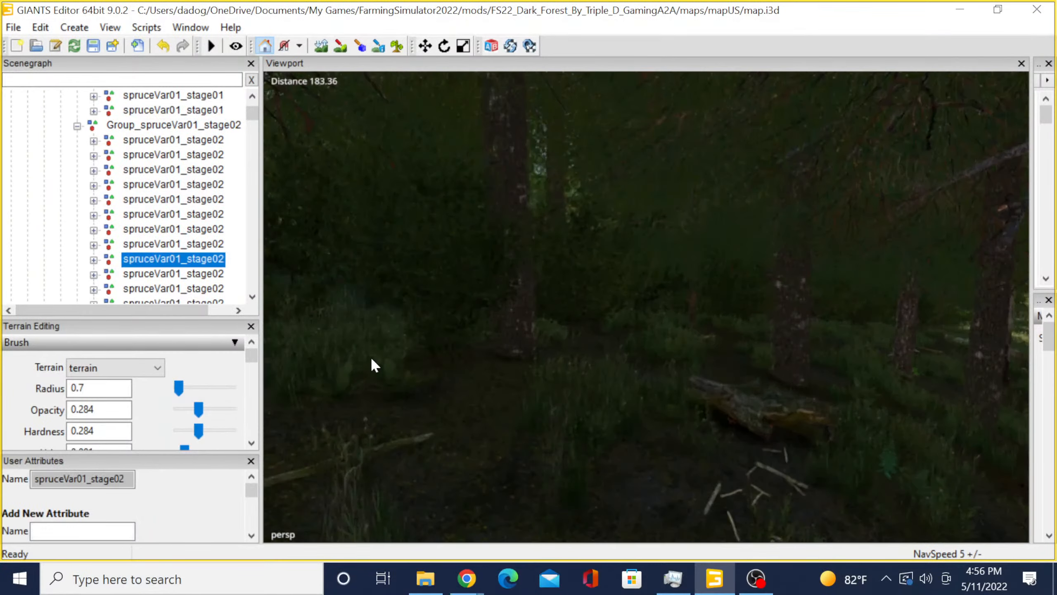
left_click_drag(370, 356, 443, 370, "alt")
scroll(409, 311, "up", 1)
scroll(408, 311, "up", 2)
scroll(413, 377, "up", 5)
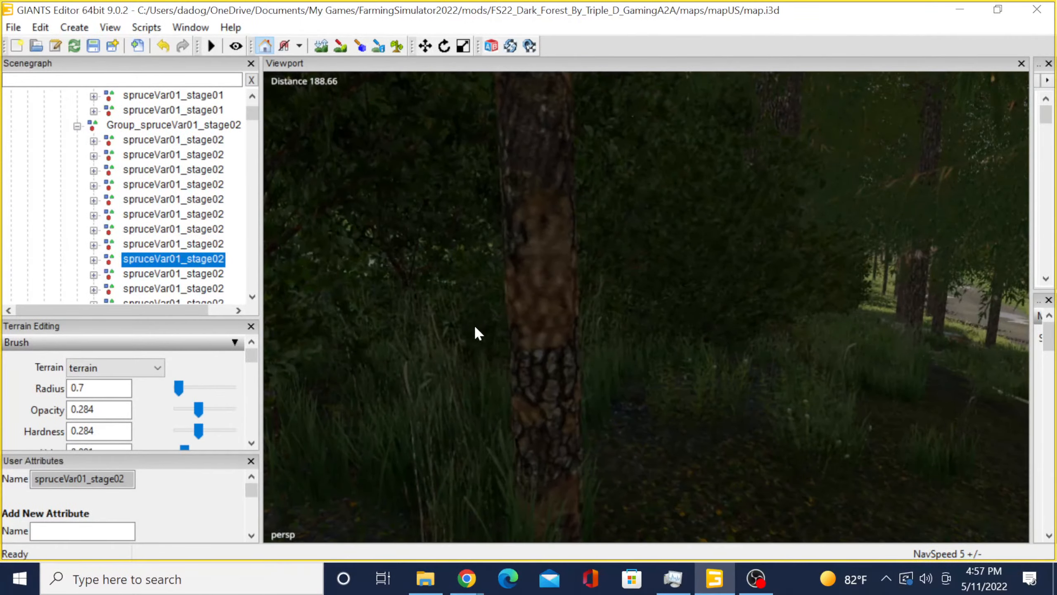
left_click_drag(579, 297, 725, 377, "alt")
scroll(569, 315, "up", 3)
left_click(495, 81)
key("Delete")
Select a spruceVar02_stage03 tree and inspect the woods along the brick wall and around the orange road sign for gaps.
left_click(745, 331)
scroll(743, 331, "up", 8)
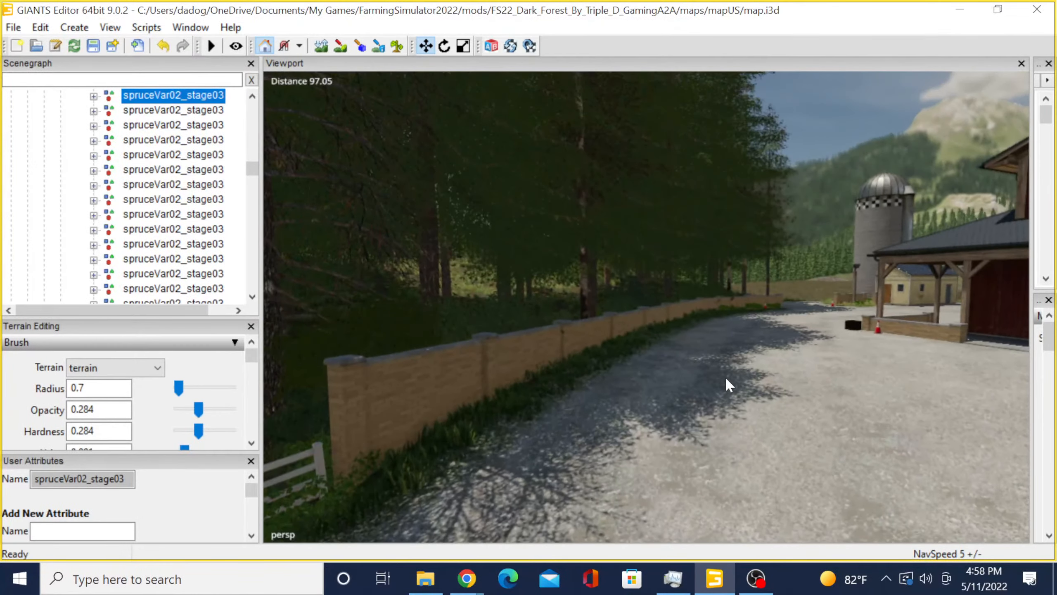
scroll(627, 347, "down", 5)
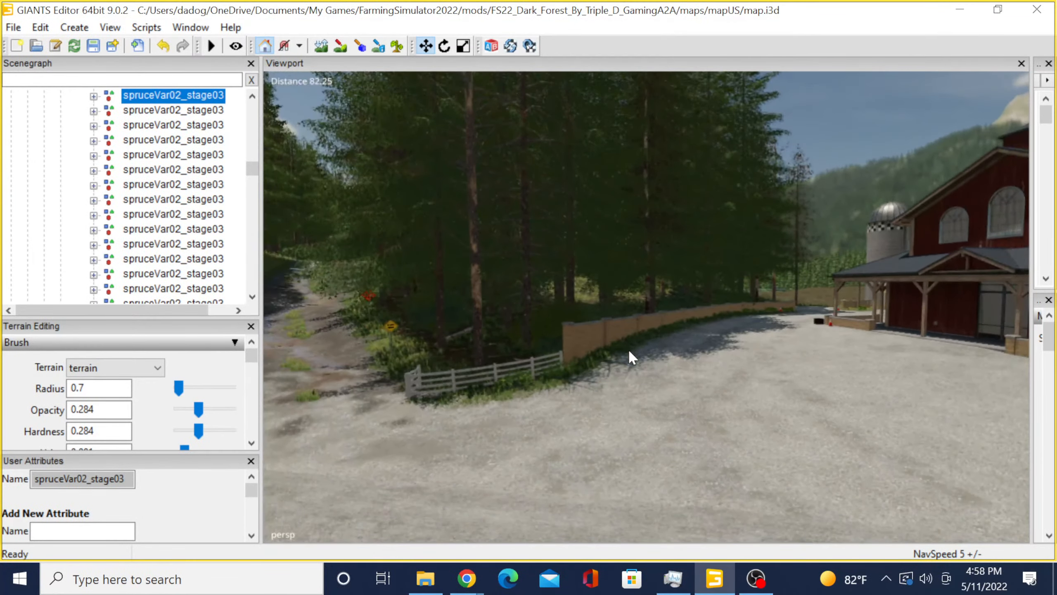
left_click_drag(703, 368, 745, 367, "alt")
scroll(652, 385, "up", 8)
scroll(675, 416, "up", 3)
scroll(550, 357, "up", 3)
scroll(551, 356, "up", 3)
scroll(552, 356, "up", 2)
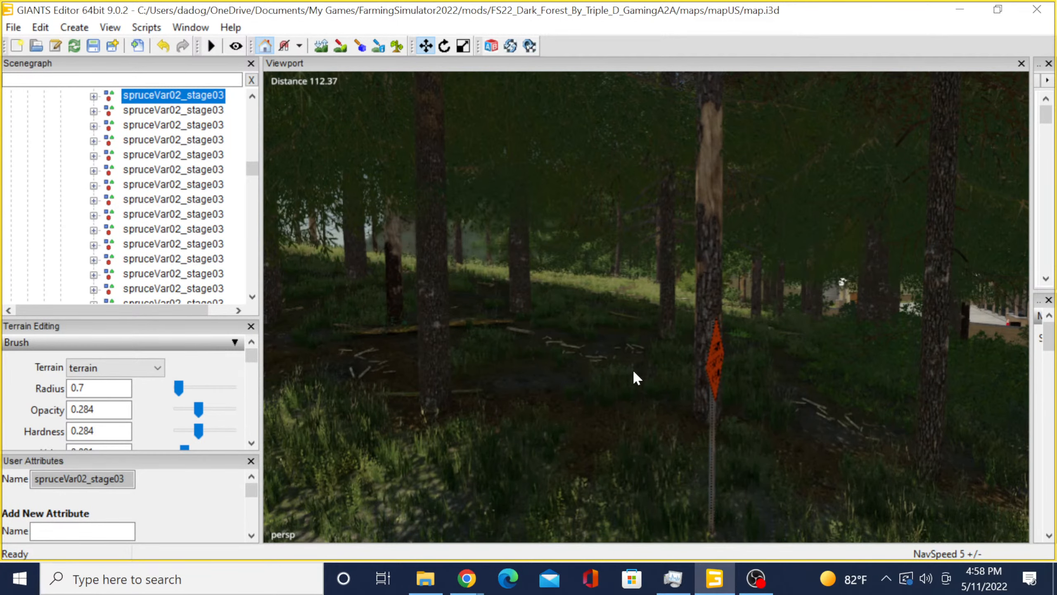
Duplicate the spruceVar02_stage03 tree and place the copy in the shaded gap facing the road signs and fenced road.
left_click_drag(639, 367, 608, 349, "alt")
scroll(625, 375, "up", 2)
scroll(590, 342, "up", 3)
scroll(588, 341, "up", 1)
scroll(684, 350, "up", 5)
scroll(746, 381, "down", 5)
scroll(738, 373, "down", 3)
scroll(783, 348, "up", 5)
scroll(736, 355, "down", 4)
left_click_drag(638, 362, 646, 364, "alt")
scroll(646, 365, "up", 4)
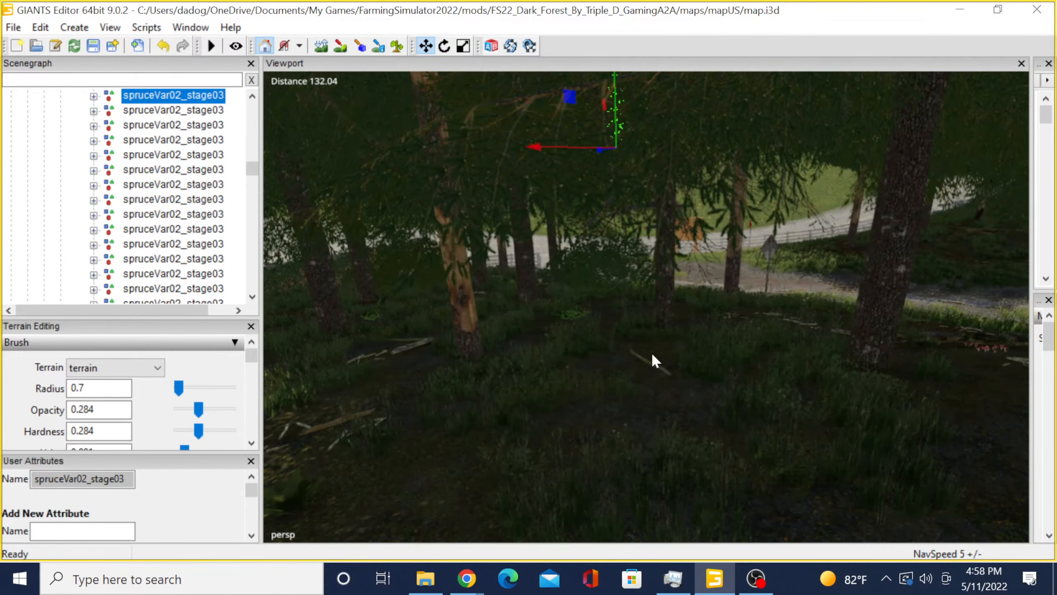
left_click(653, 399)
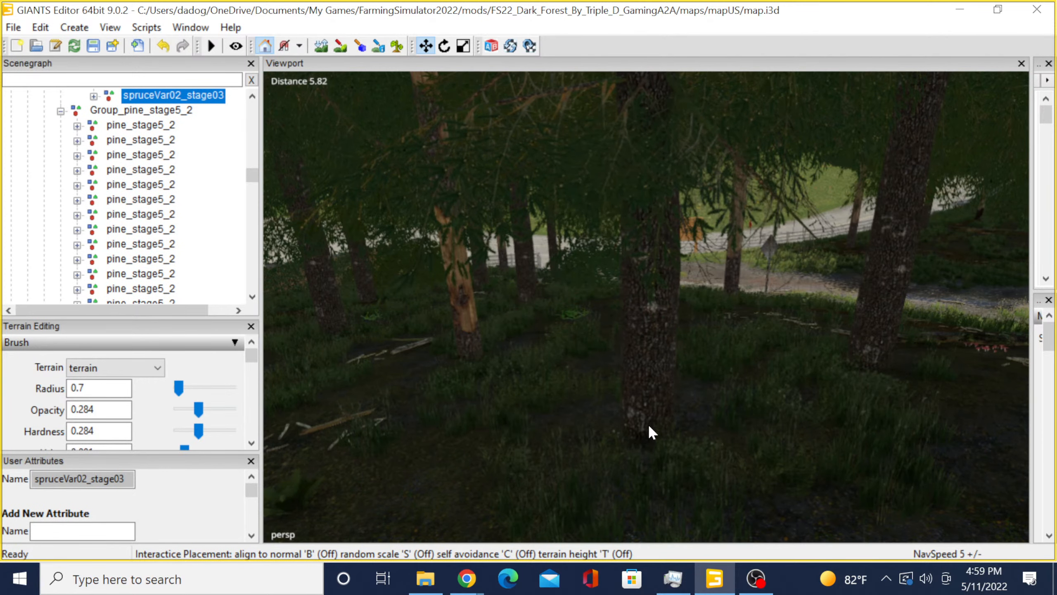
left_click(638, 450)
scroll(625, 417, "down", 5)
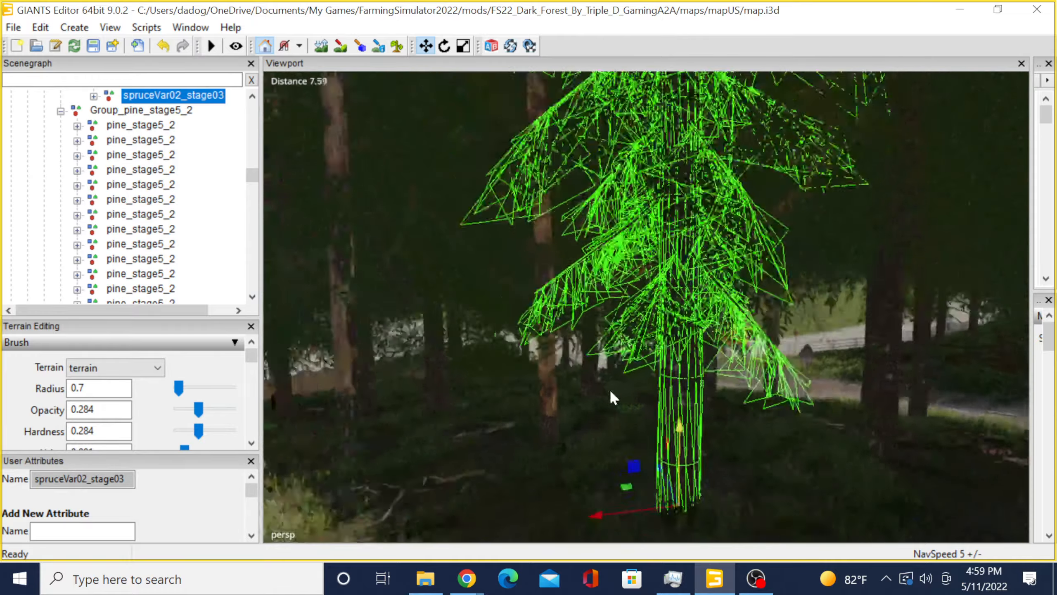
Add three more spruceVar02_stage03 copies in the woods around the grassy rise and the dirt road.
right_click_drag(609, 389, 527, 415)
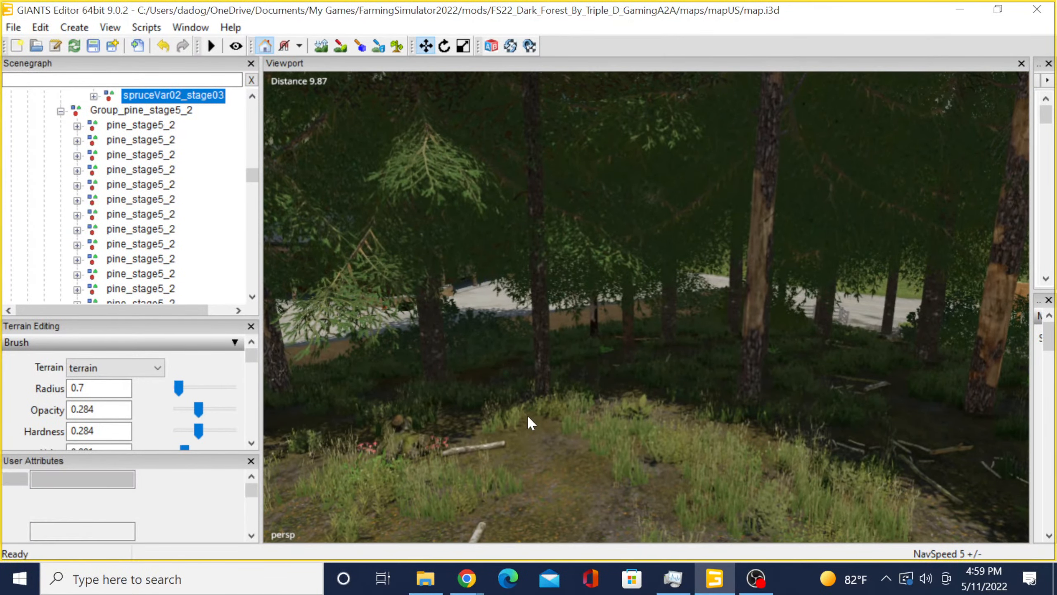
key("ctrl+d")
key("ctrl+d")
key("ctrl+d")
right_click_drag(624, 426, 808, 389)
scroll(535, 416, "up", 3)
scroll(541, 423, "down", 3)
left_click_drag(808, 389, 809, 391, "alt")
scroll(809, 391, "up", 3)
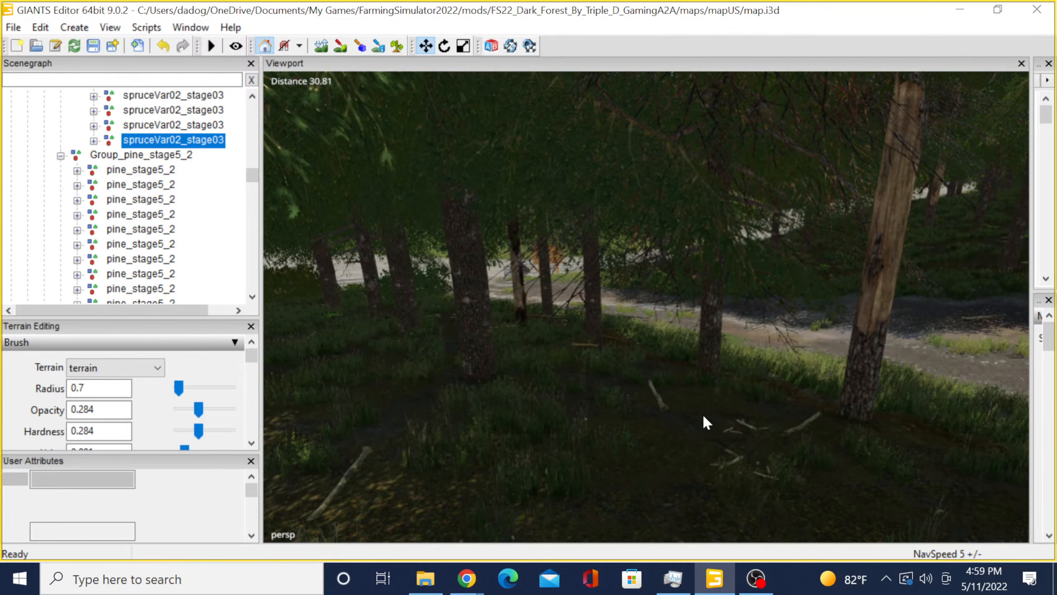
Duplicate the spruceVar02_stage03 tree and place the copy beside the scattered sticks near the bare-trunked tree by the dirt road.
key("ctrl+d")
key("ctrl+b")
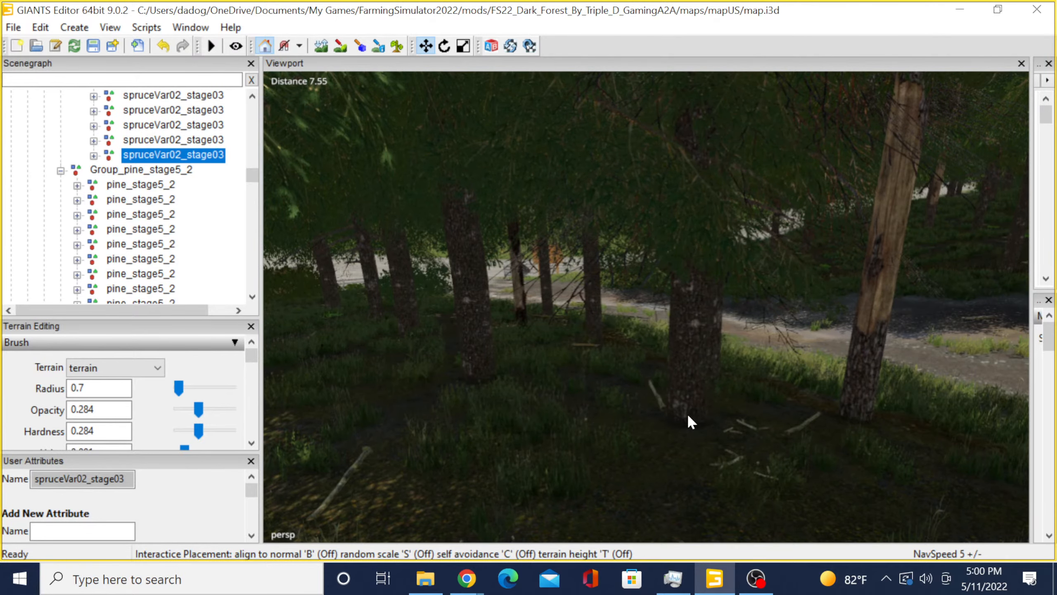
left_click(690, 422)
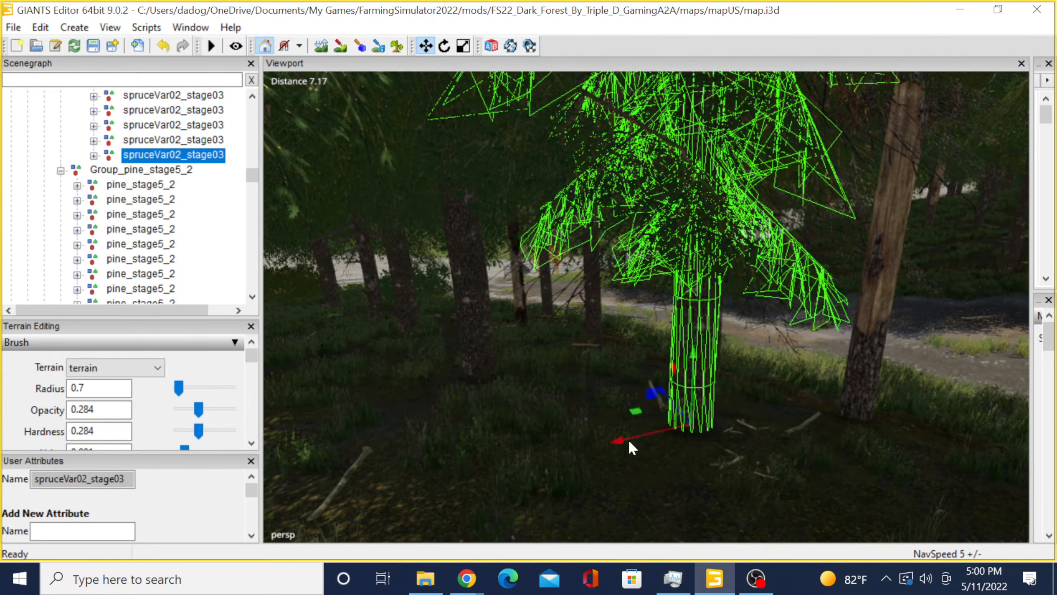
Duplicate a pine_stage5_2 tree and place the copy on the grassy rise next to the large bush.
right_click_drag(627, 439, 581, 396)
scroll(586, 394, "up", 15)
left_click_drag(586, 393, 614, 339, "alt")
scroll(615, 396, "up", 5)
scroll(616, 397, "down", 3)
left_click(712, 367)
scroll(713, 370, "up", 3)
left_click(710, 363)
scroll(588, 399, "down", 4)
left_click_drag(722, 369, 439, 456, "alt")
scroll(395, 369, "down", 3)
scroll(316, 389, "up", 12)
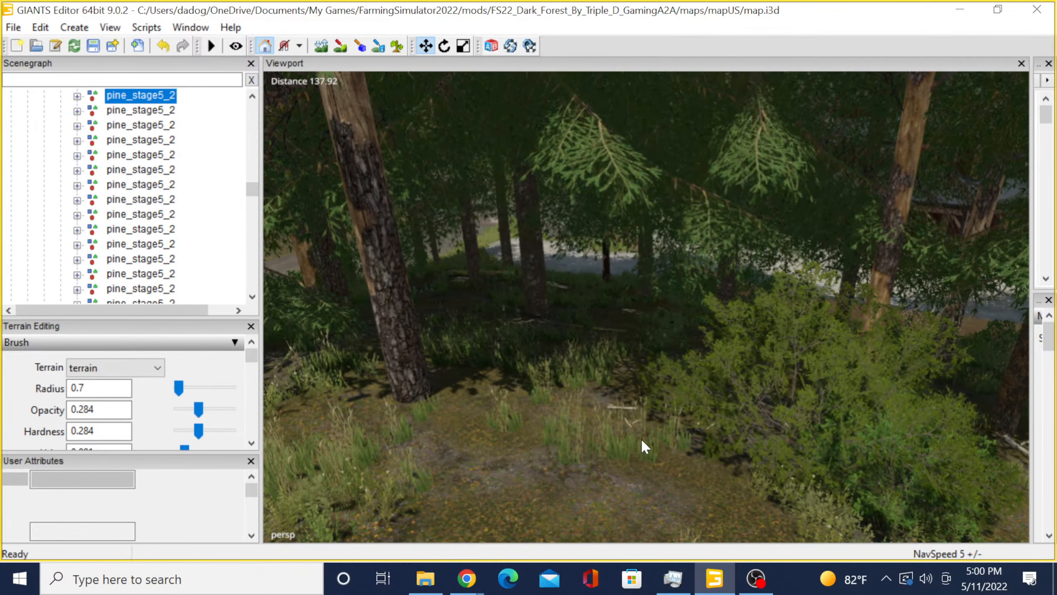
key("ctrl+d")
key("ctrl+b")
left_click(647, 452)
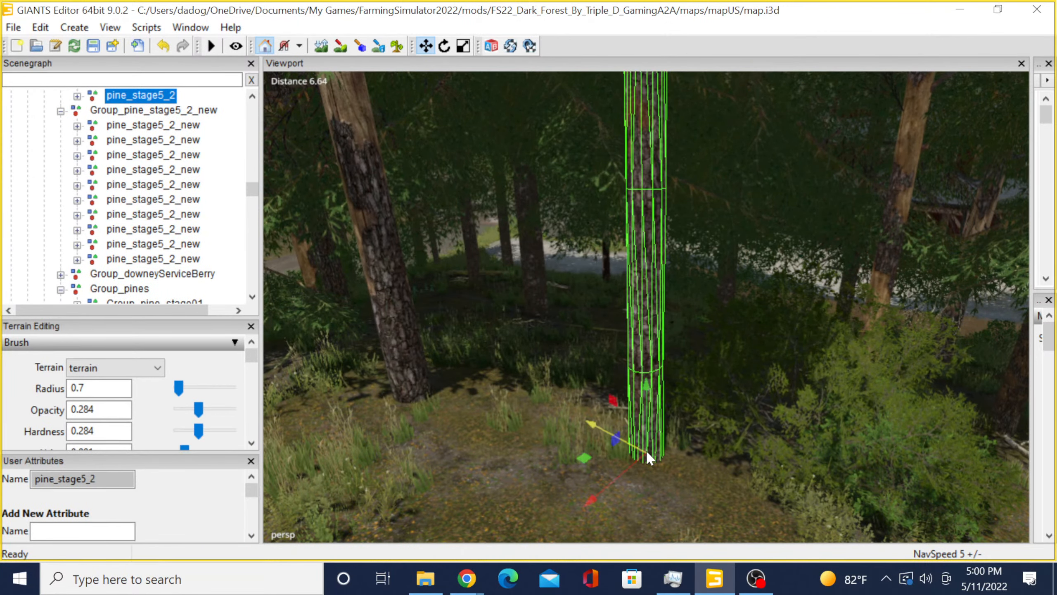
Reposition the pine_stage5_2 copy into the shaded gap beside the bush overlooking the gravel lot.
mouse_move(646, 450)
left_mouse_down("alt")
mouse_move(580, 435)
mouse_move(589, 451)
mouse_move(901, 429)
mouse_move(713, 410)
mouse_move(623, 451)
mouse_move(663, 456)
left_mouse_up("alt")
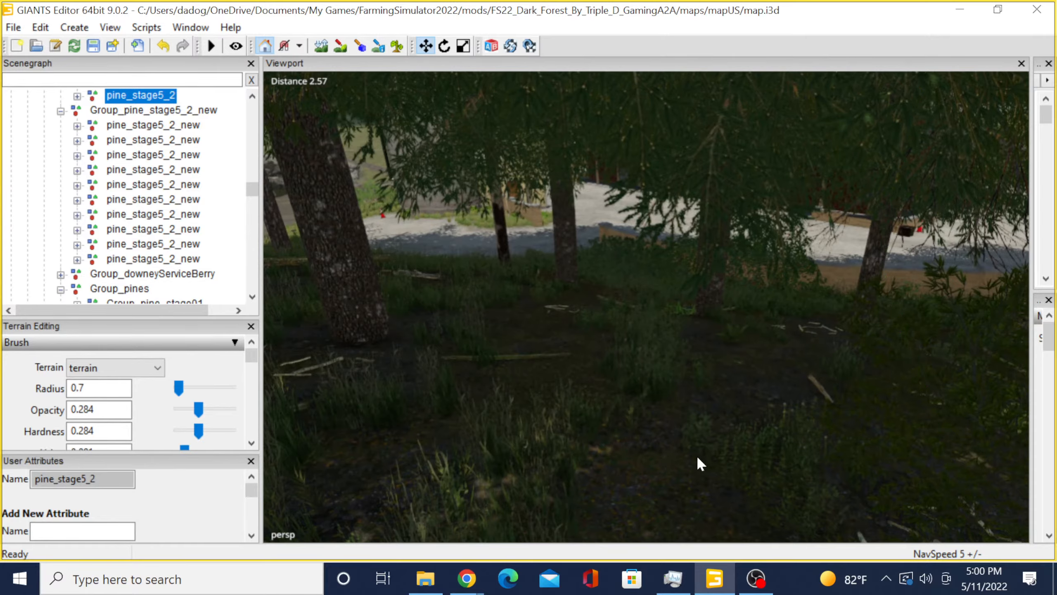
key("ctrl+b")
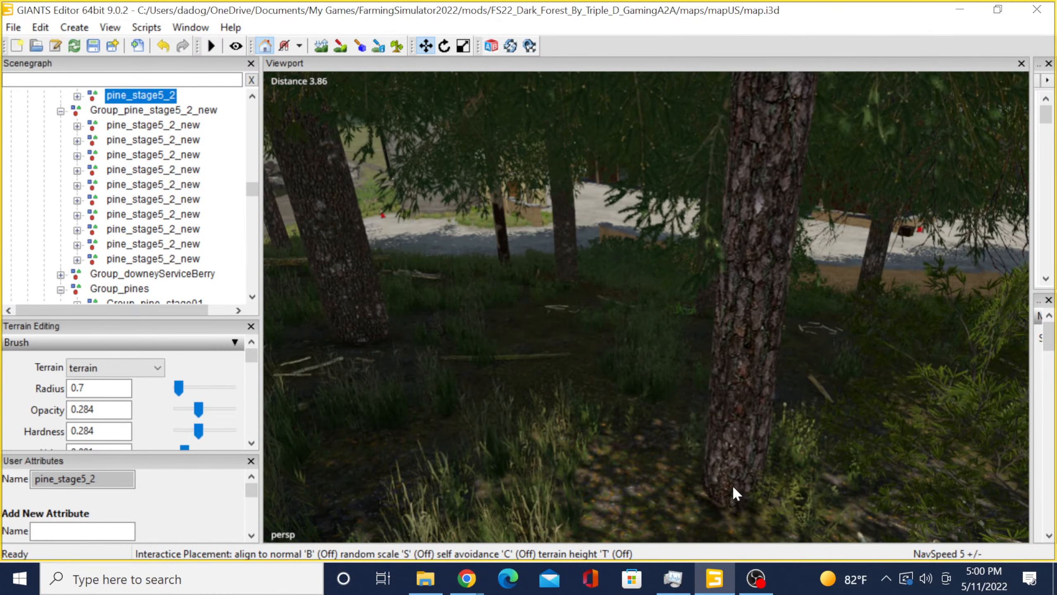
left_click(735, 484)
scroll(735, 485, "down", 2)
Duplicate the pine_stage5_2 tree and place the copy on the grassy rise between the large bush and the short log.
left_click_drag(735, 485, 871, 429, "alt")
scroll(697, 395, "down", 8)
scroll(872, 430, "up", 4)
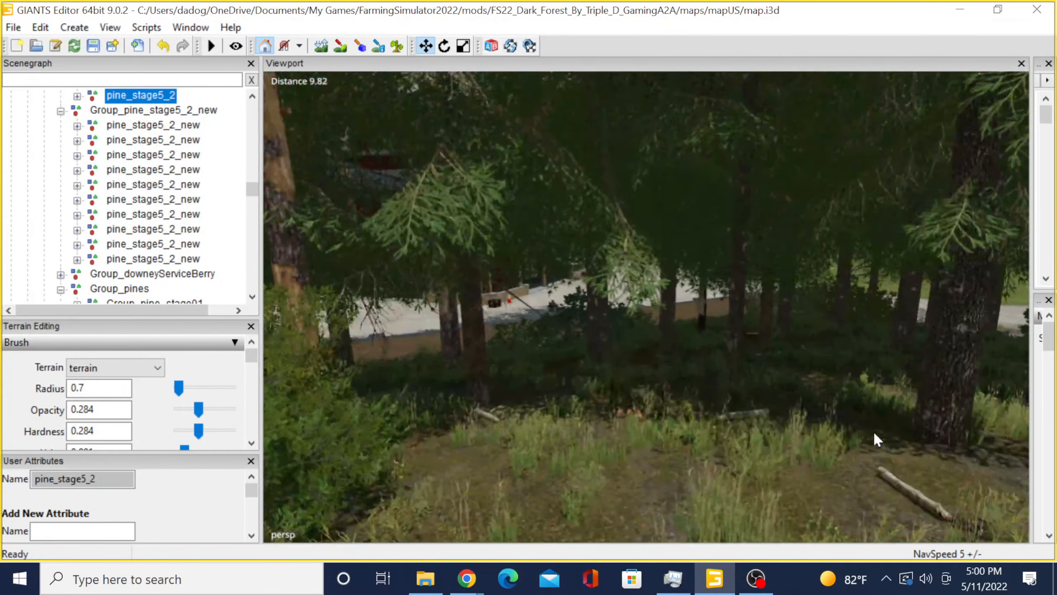
key("ctrl+d")
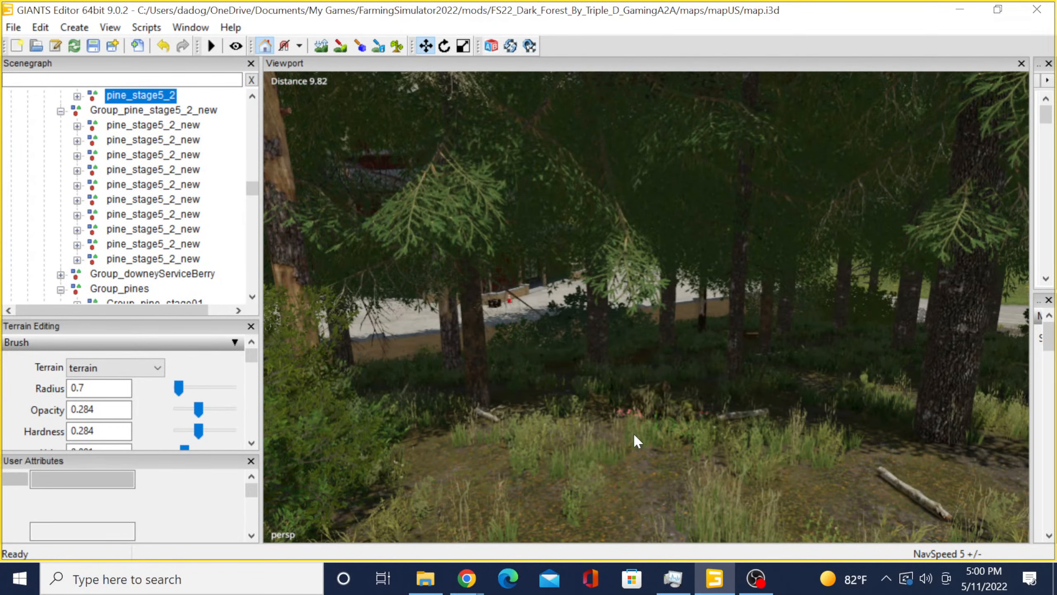
key("ctrl+b")
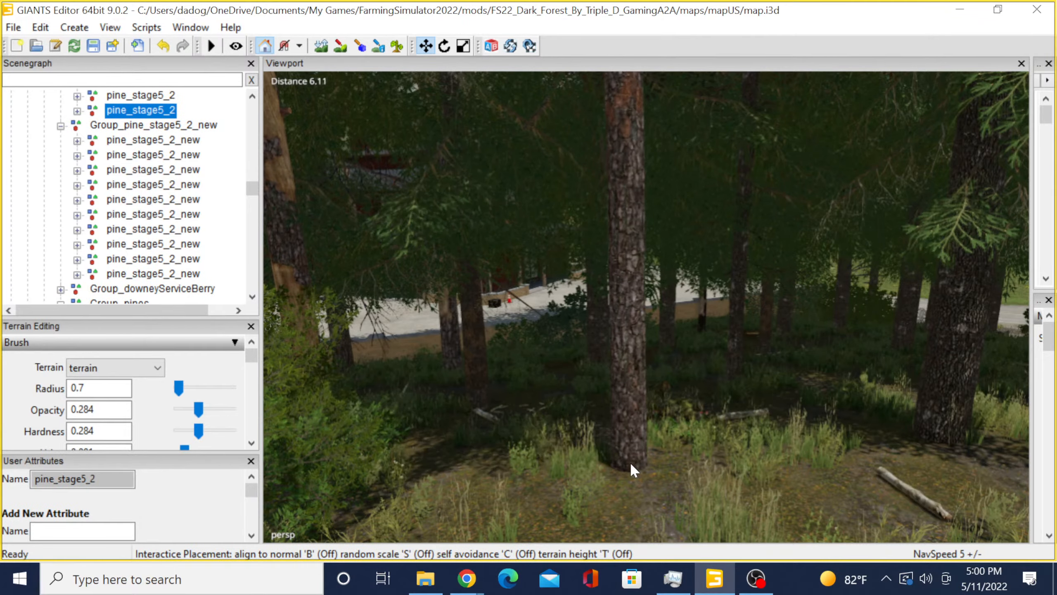
left_click(631, 468)
Duplicate the pine_stage5_2 tree and place the copy at the shaded edge of the rise, facing the road signs.
scroll(544, 453, "down", 5)
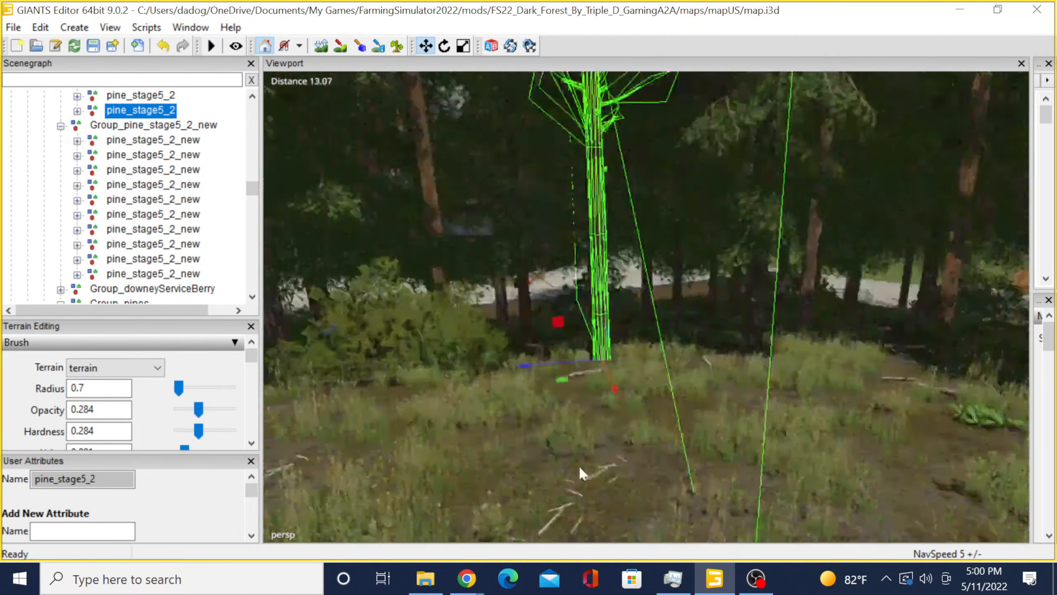
scroll(699, 445, "up", 5)
left_click_drag(689, 442, 699, 446, "alt")
scroll(693, 446, "up", 3)
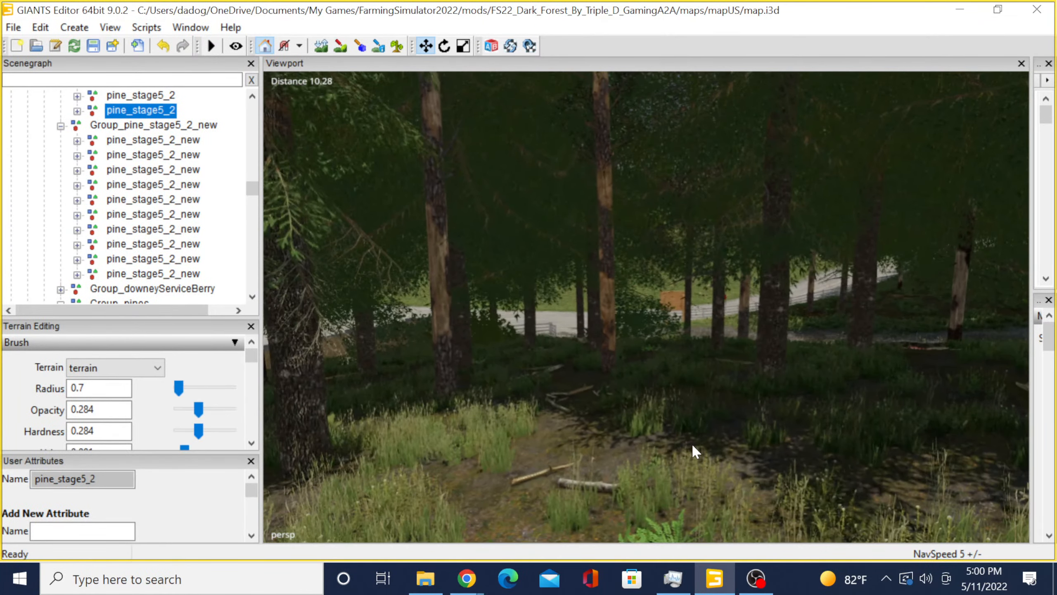
key("ctrl+d")
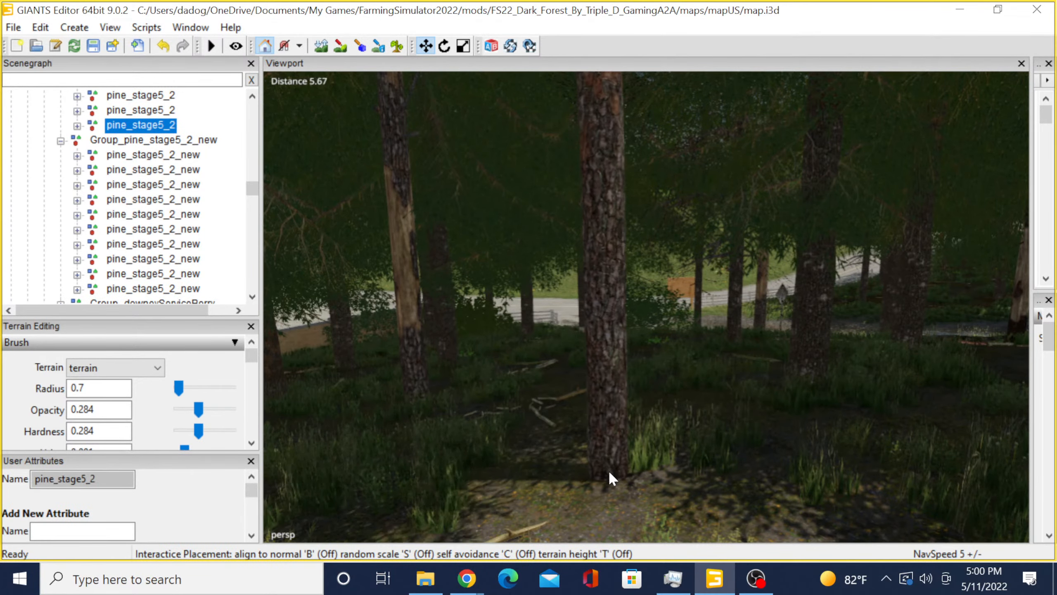
left_click(602, 466)
Place another pine_stage5_2 duplicate farther along the shaded edge of the grassy rise.
scroll(601, 465, "down", 5)
left_click_drag(601, 465, 642, 467, "alt")
key("ctrl+d")
left_click(535, 472)
Duplicate the pine_stage5_2 tree and place the copy where the sunny clearing meets the woods facing the dirt road.
scroll(642, 465, "up", 4)
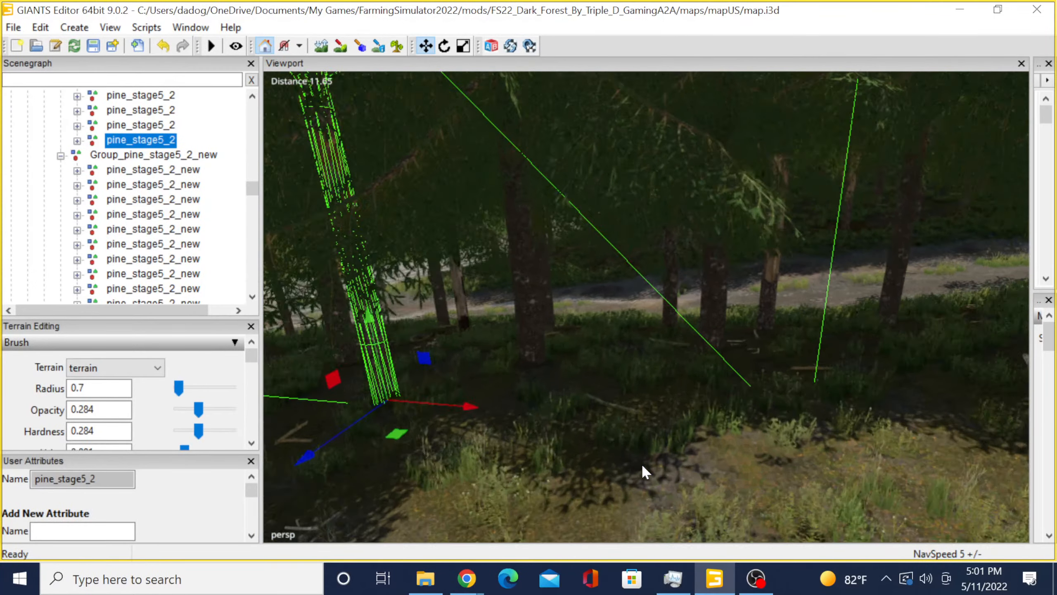
key("ctrl+d")
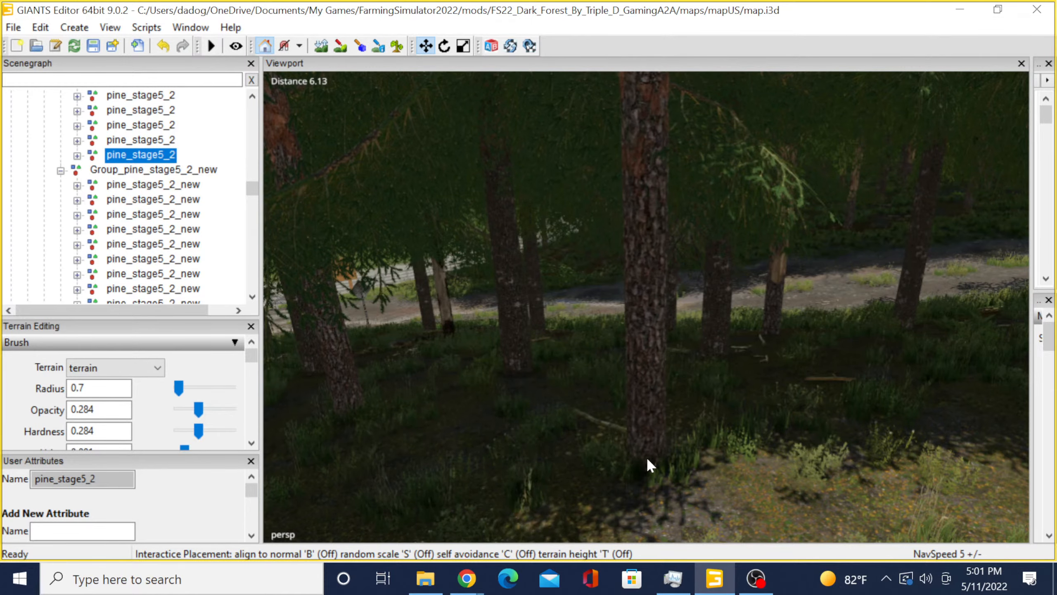
left_click(644, 458)
Duplicate the pine_stage5_2 tree and position the copy beside the large fallen log near the dirt road.
key("s")
mouse_move(639, 437)
right_mouse_down()
mouse_move(619, 425)
mouse_move(593, 437)
mouse_move(712, 420)
mouse_move(598, 432)
mouse_move(633, 427)
right_mouse_up()
key("w")
key("s")
key("w")
key("w")
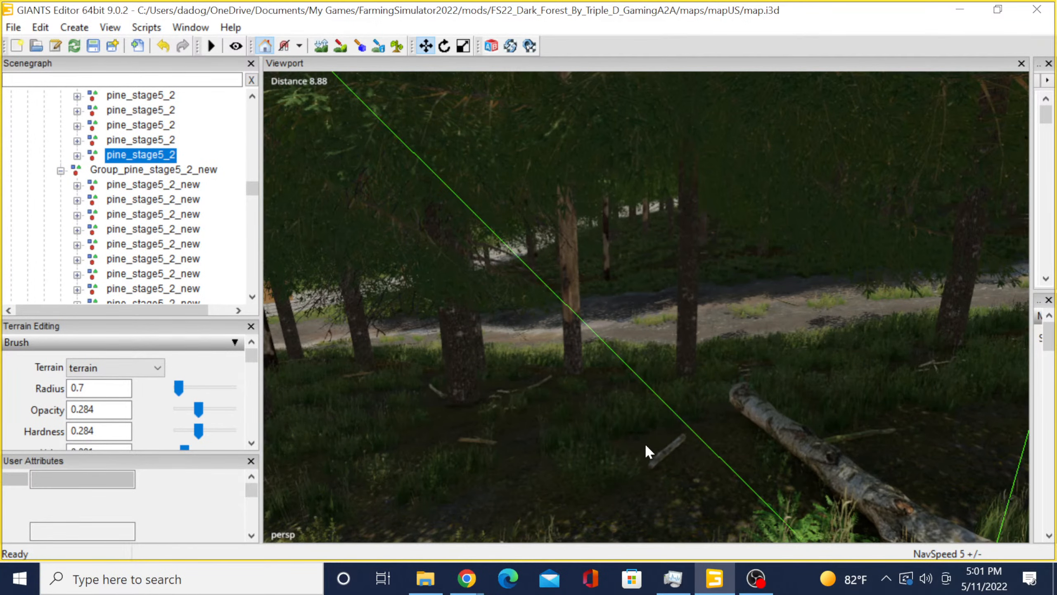
left_click(644, 443)
scroll(632, 491, "up", 5)
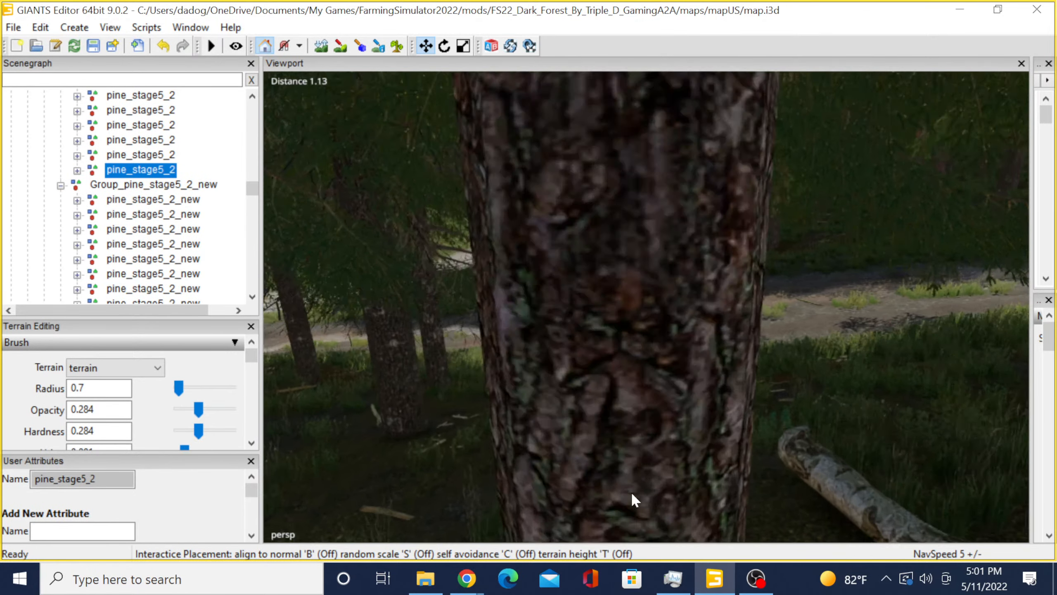
key("ctrl+b")
key("ctrl+b")
key("ctrl+b")
key("ctrl+b")
key("ctrl+b")
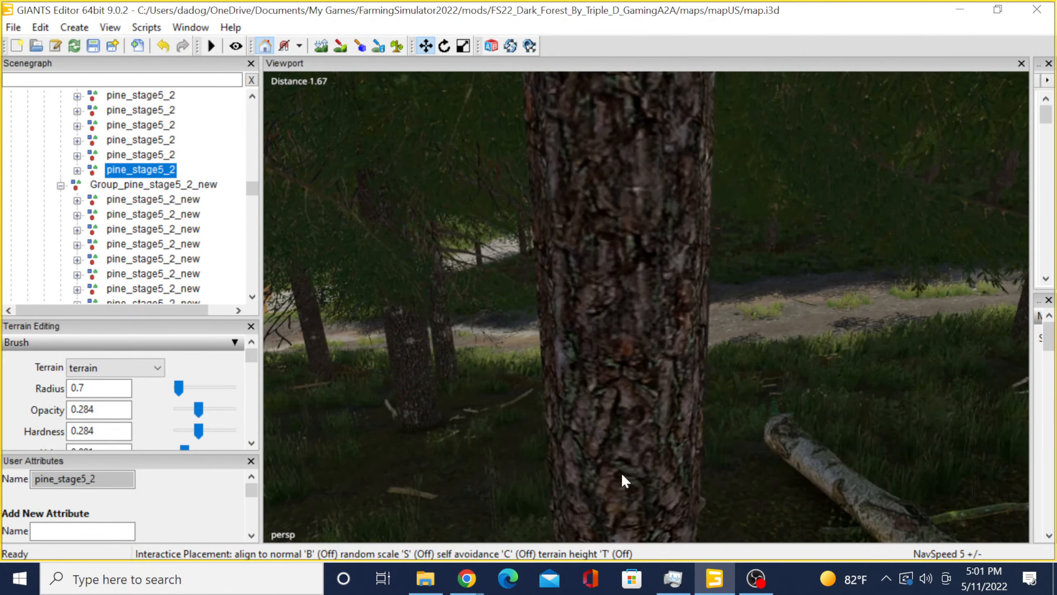
Place the selected pine_stage5_2 tree on the shaded forest floor near the fallen log with interactive placement.
key("ctrl+b")
key("ctrl+b")
key("ctrl+b")
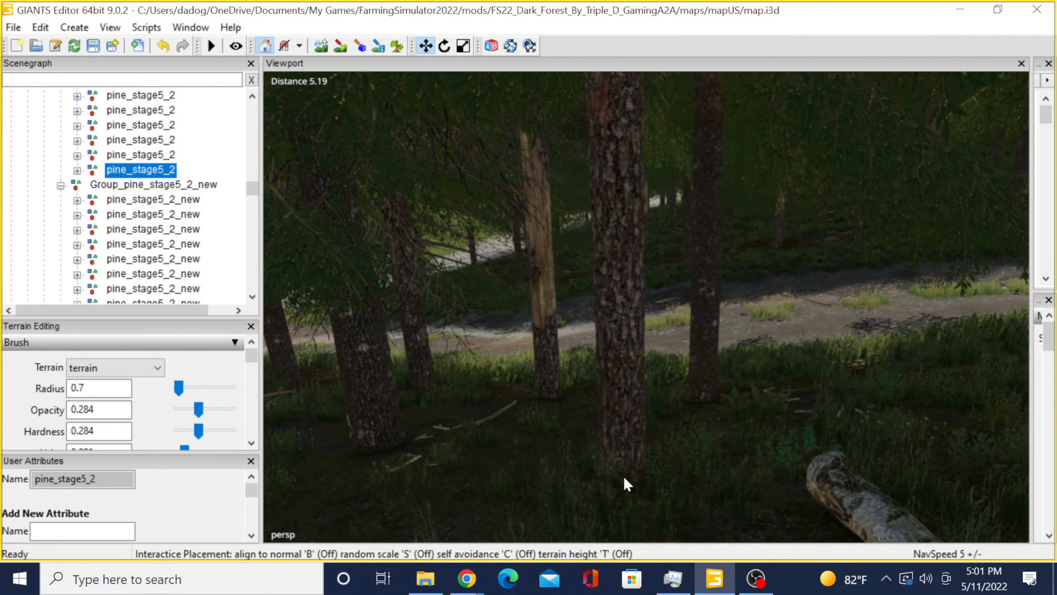
left_click(642, 546)
scroll(583, 440, "down", 2)
left_click_drag(593, 408, 641, 502, "alt")
left_click(663, 445)
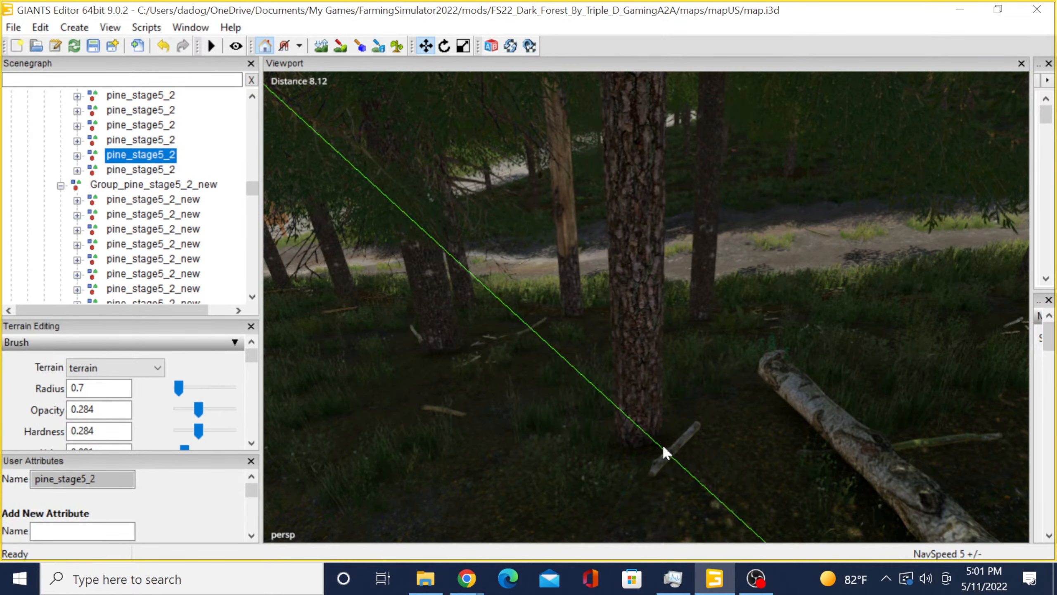
left_click(649, 353)
Duplicate the pine_stage5_dead tree from the grassy knoll and place the copy on the open slope beside the dense spruces.
left_click_drag(625, 281, 443, 270, "alt")
scroll(610, 267, "up", 1)
scroll(607, 296, "down", 6)
scroll(479, 230, "up", 2)
scroll(436, 200, "up", 1)
scroll(453, 201, "down", 5)
scroll(439, 217, "up", 1)
scroll(443, 269, "up", 3)
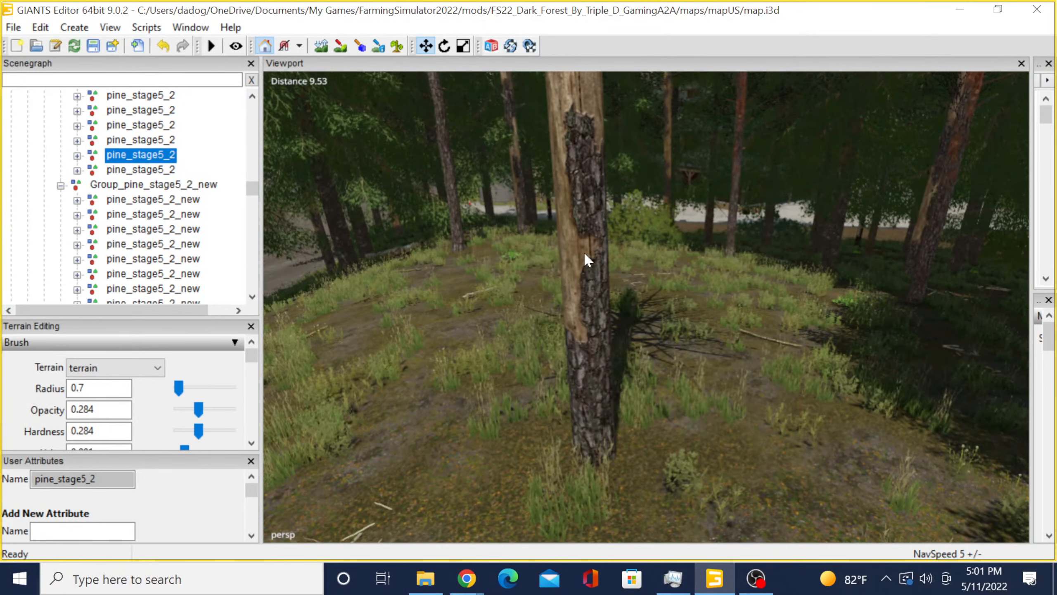
left_click(583, 252)
scroll(512, 246, "up", 2)
left_click_drag(646, 279, 953, 183, "alt")
scroll(447, 247, "up", 4)
scroll(492, 267, "up", 1)
scroll(482, 320, "down", 2)
scroll(749, 170, "up", 2)
scroll(751, 183, "up", 5)
scroll(934, 203, "up", 8)
scroll(755, 227, "up", 3)
left_click_drag(672, 245, 606, 215, "alt")
scroll(605, 213, "up", 2)
scroll(604, 213, "down", 1)
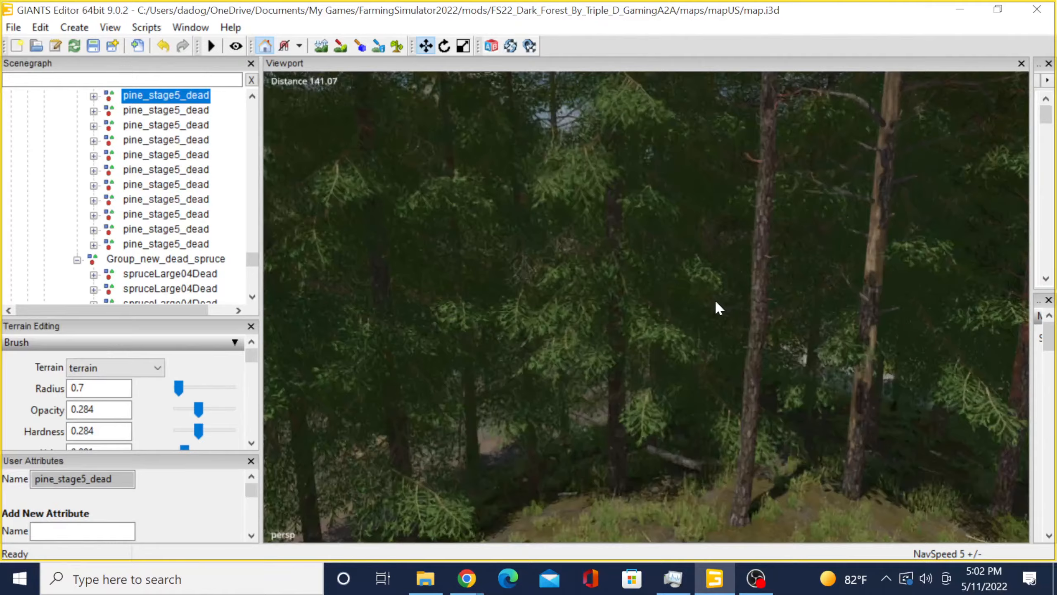
right_click_drag(715, 299, 728, 358)
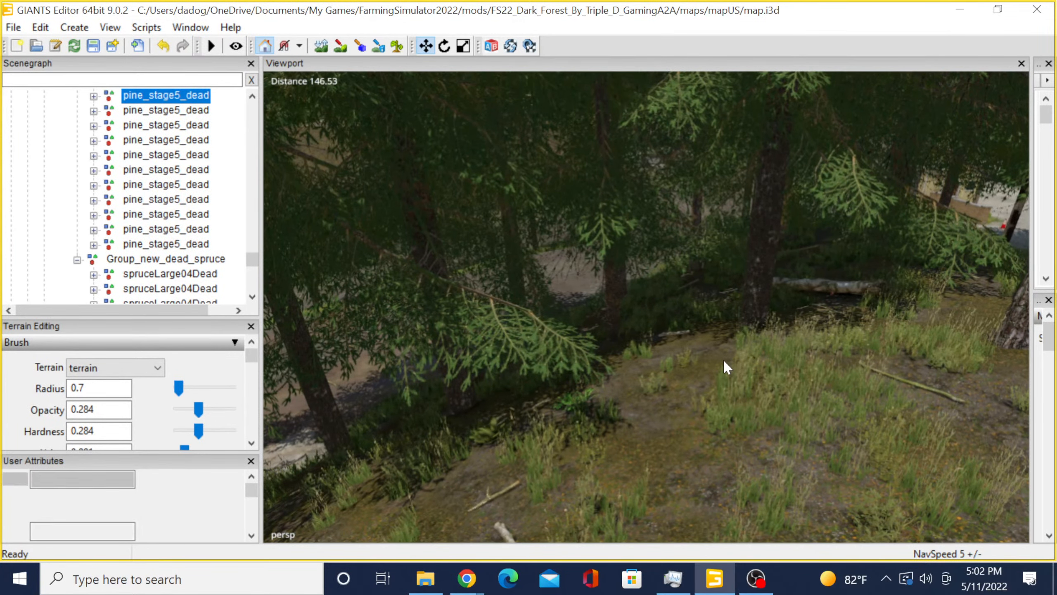
key("ctrl+v")
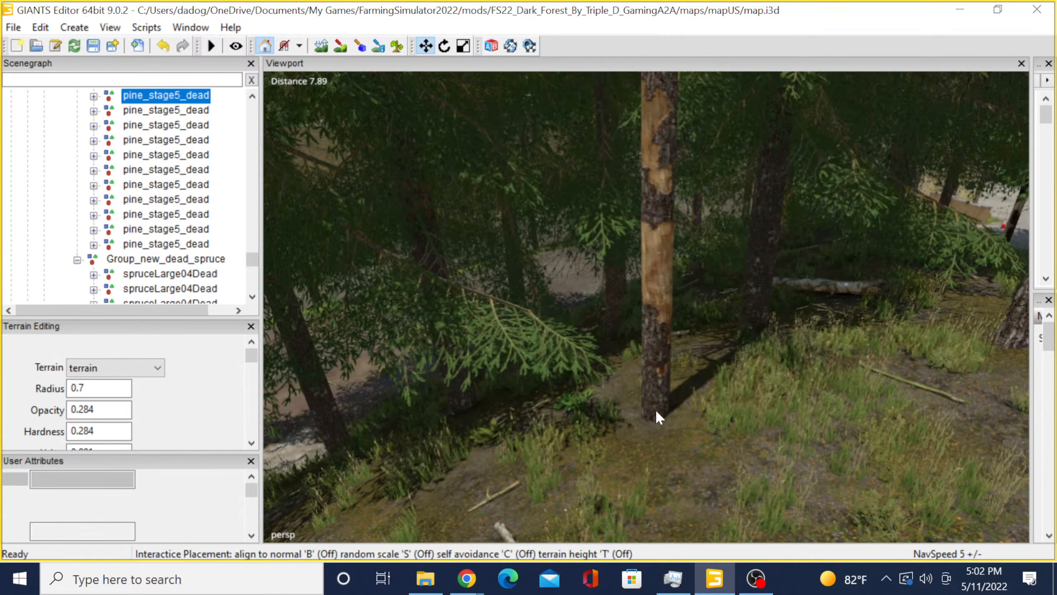
left_click(658, 435)
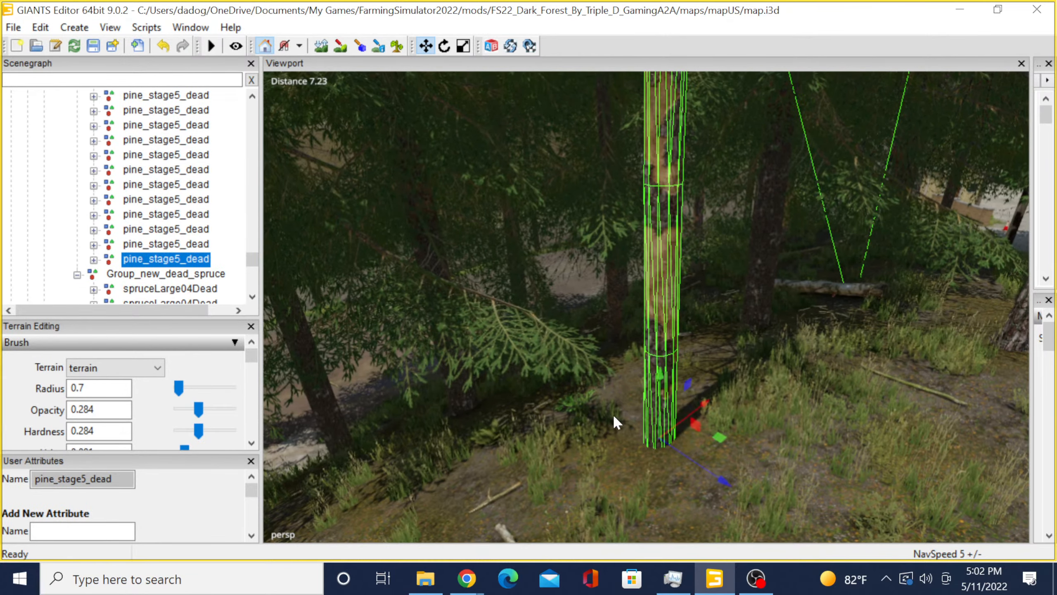
Duplicate the new pine_stage5_dead tree and place the copy among the shaded trees near the dirt road.
scroll(614, 415, "down", 4)
right_click_drag(615, 414, 679, 386)
scroll(583, 403, "down", 2)
left_click_drag(583, 404, 961, 388, "alt")
left_click_drag(755, 380, 689, 360, "alt")
scroll(580, 298, "up", 3)
scroll(637, 300, "up", 3)
scroll(790, 338, "down", 3)
key("ctrl+d")
key("ctrl+b")
left_click(637, 435)
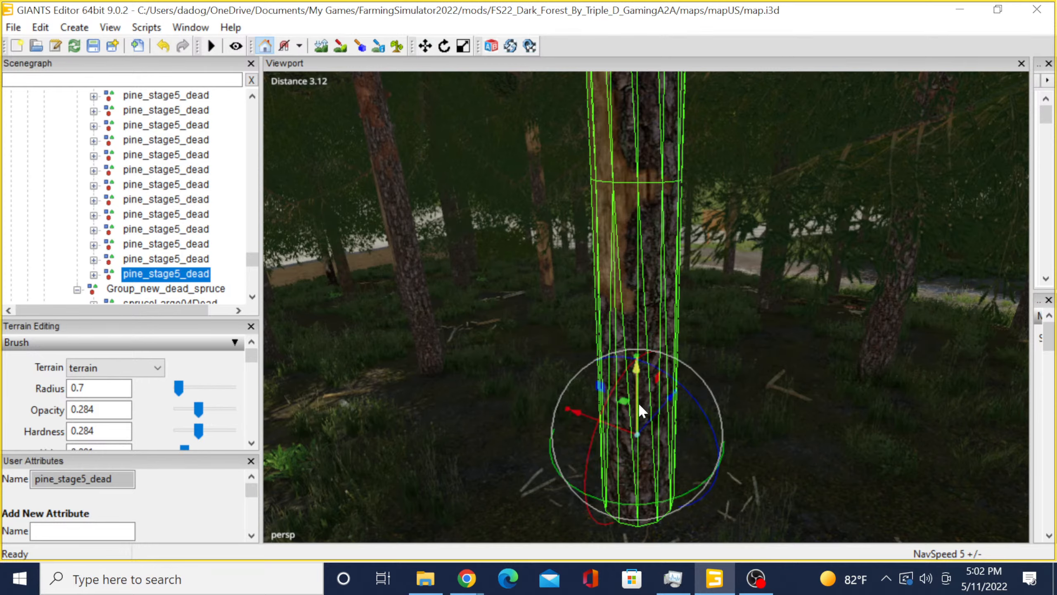
Lower the newly placed pine_stage5_dead tree so that its base sits in the ground.
left_click_drag(642, 405, 848, 462)
scroll(578, 529, "up", 2)
scroll(579, 521, "up", 3)
scroll(781, 395, "down", 6)
scroll(713, 475, "up", 5)
scroll(772, 465, "down", 5)
scroll(679, 459, "up", 3)
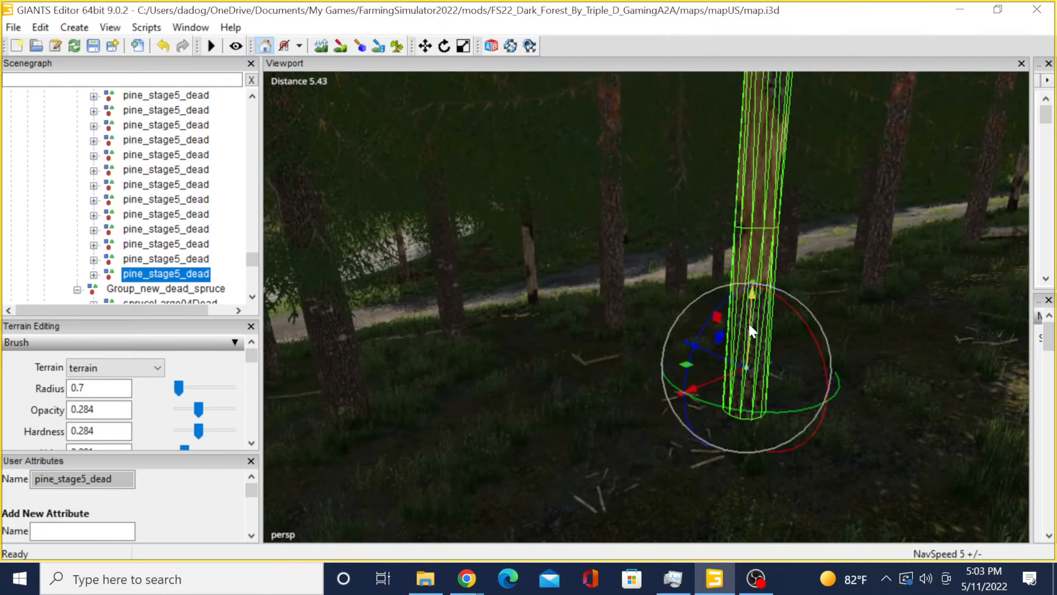
left_click_drag(748, 323, 744, 427)
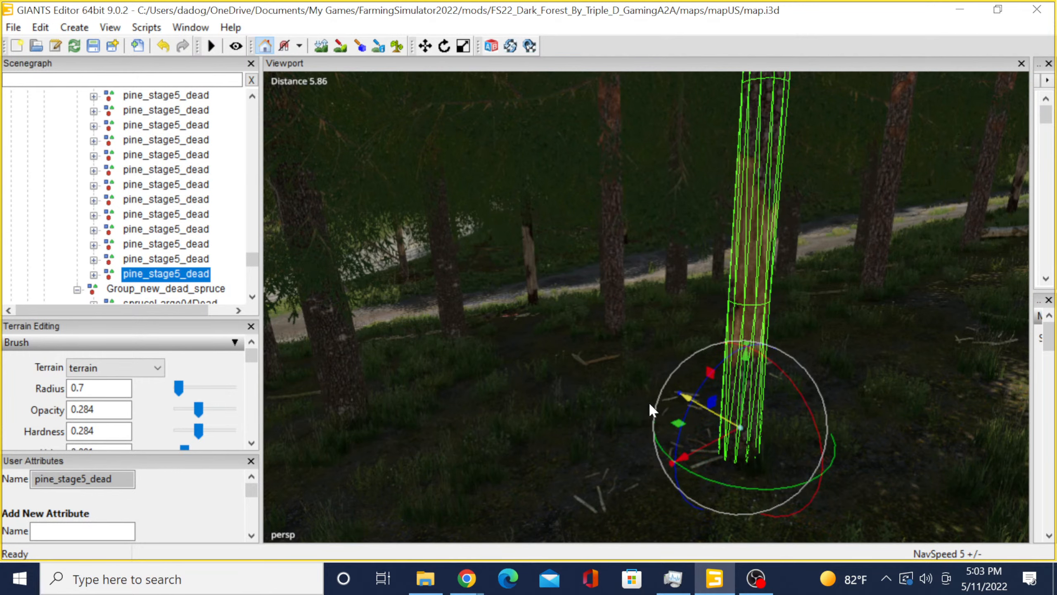
mouse_move(650, 404)
left_mouse_down()
mouse_move(545, 391)
mouse_move(603, 413)
mouse_move(625, 386)
mouse_move(649, 405)
left_mouse_up()
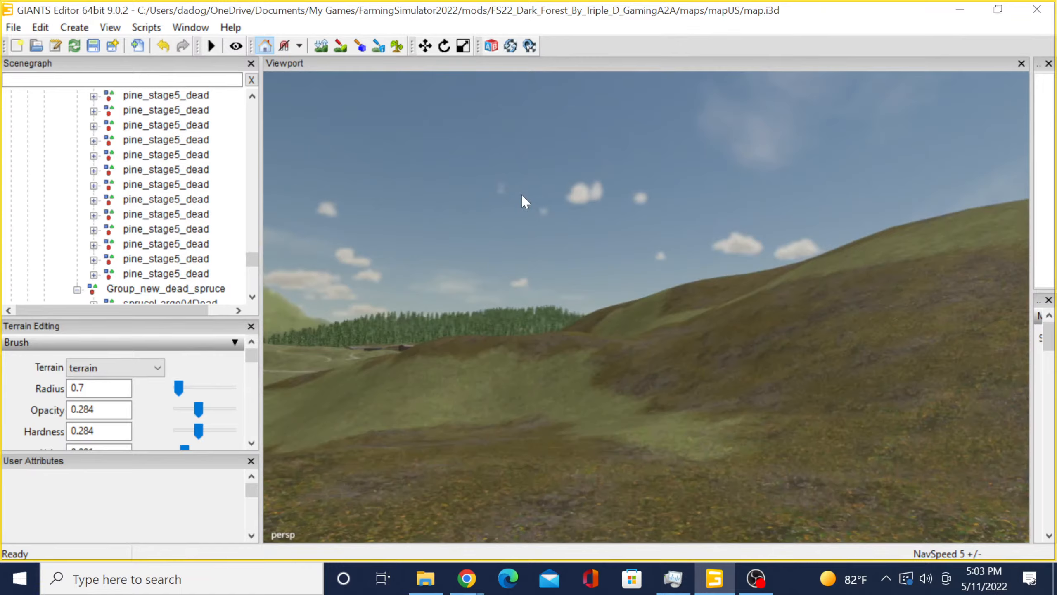
Inspect the bare hills and the tree cover along the forest's dirt road.
left_click_drag(521, 193, 575, 251, "alt")
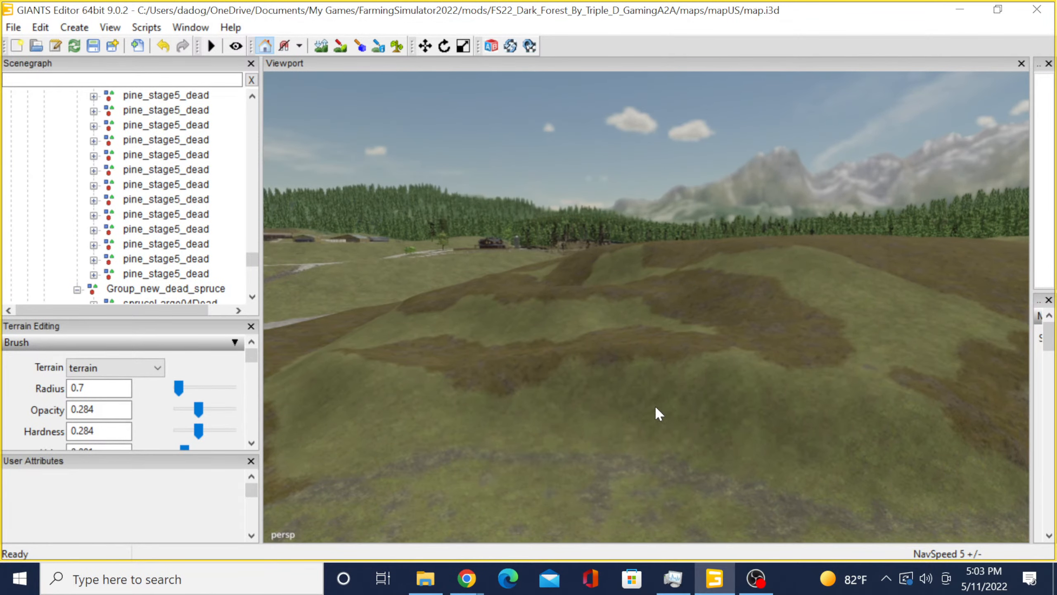
left_click_drag(654, 405, 819, 375, "alt")
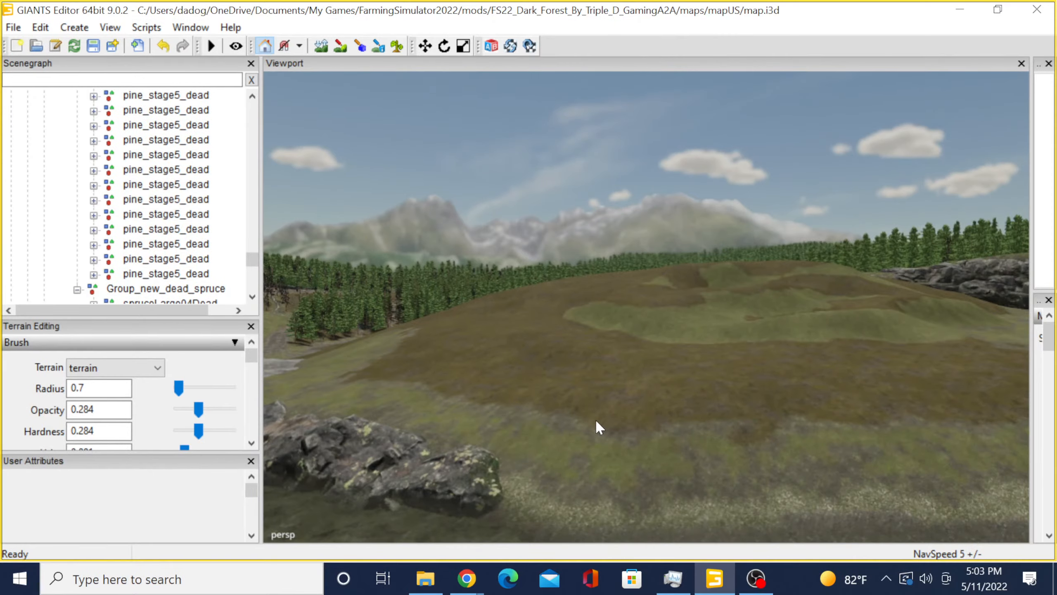
left_click_drag(597, 423, 881, 377, "alt")
scroll(632, 389, "up", 10)
scroll(634, 386, "up", 10)
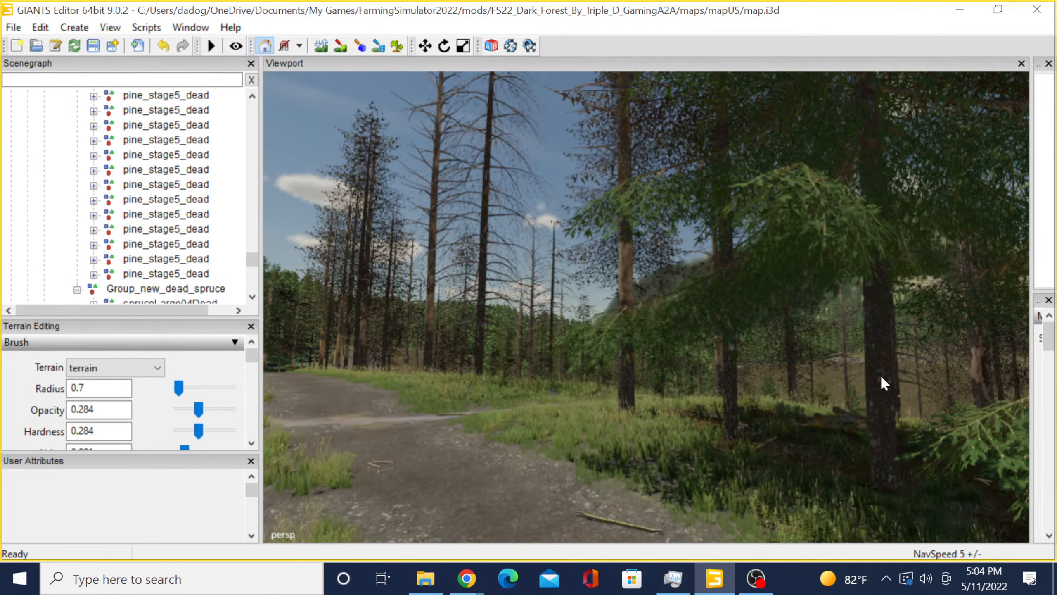
left_click_drag(880, 374, 694, 428, "alt")
scroll(694, 429, "down", 5)
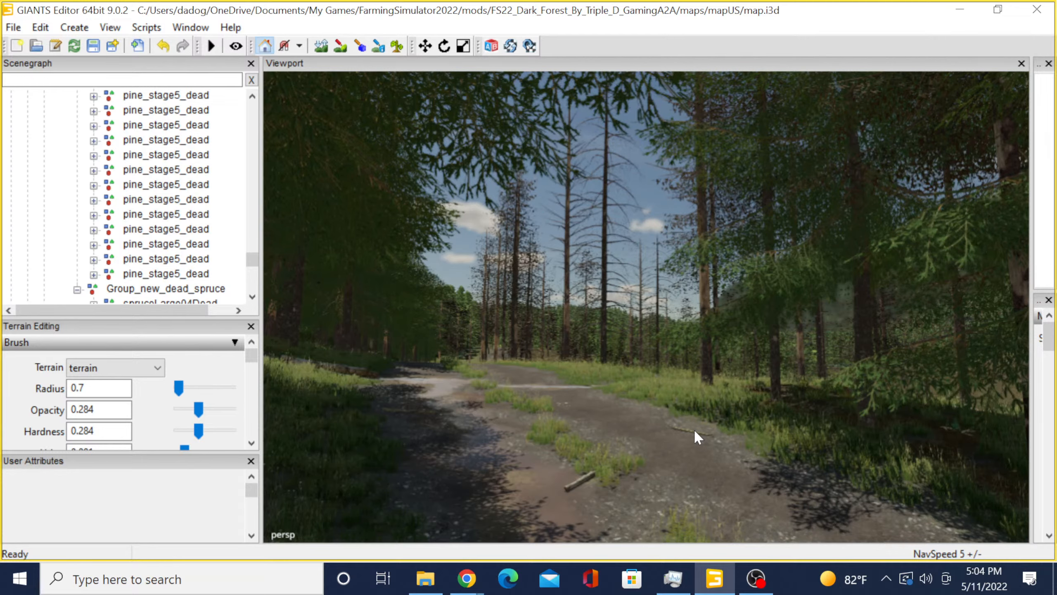
left_click_drag(637, 537, 580, 532, "alt")
left_click_drag(769, 433, 748, 358, "alt")
Duplicate a pine_stage6 tree and place the copy in the open area on the grassy knoll.
left_click(678, 366)
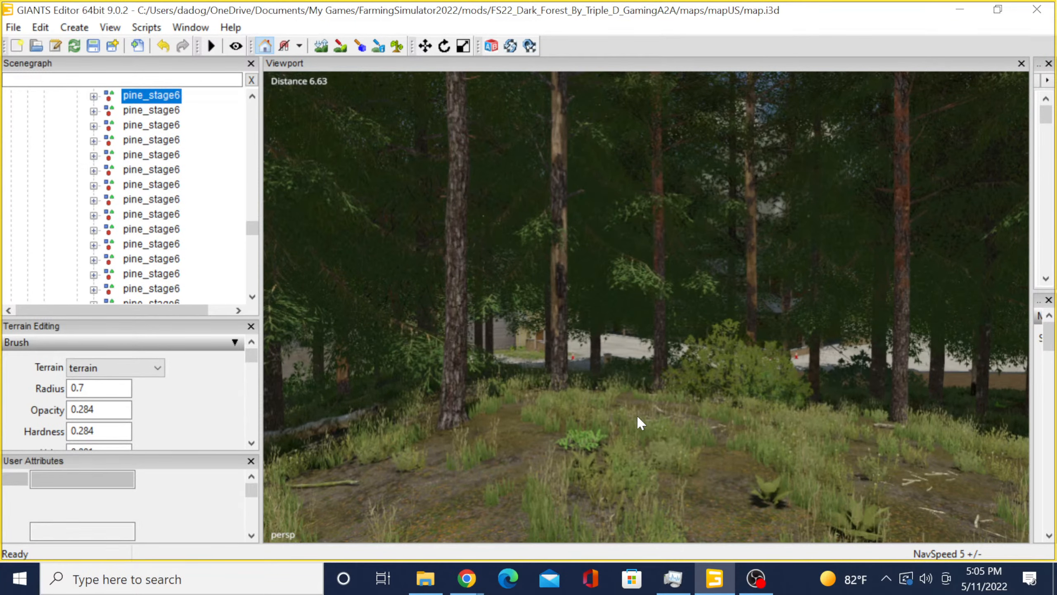
key("ctrl+b")
scroll(641, 416, "up", 2)
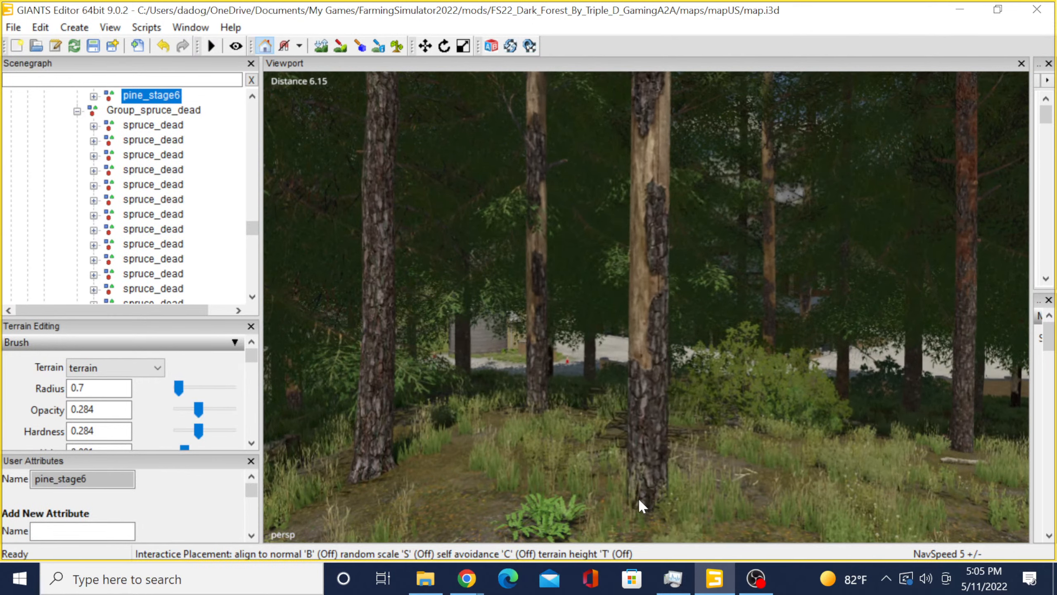
left_click(843, 473)
Duplicate the spruceVar01_stage03 tree from the shaded forest and place the copy in the foreground of the grassy knoll.
right_click_drag(626, 441, 796, 425)
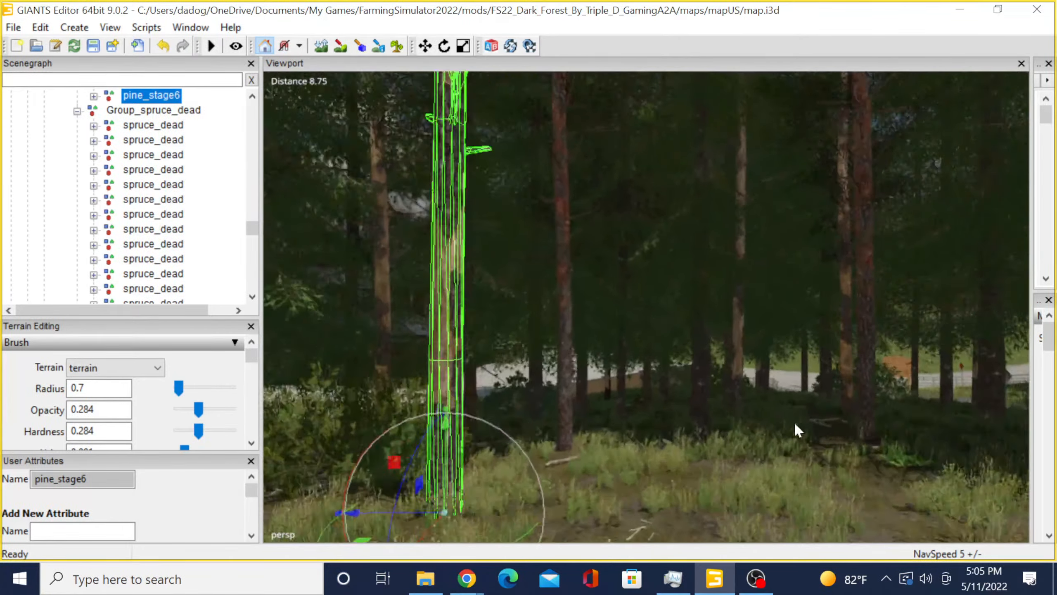
scroll(796, 424, "up", 3)
left_click_drag(794, 422, 694, 373, "alt")
scroll(601, 410, "down", 4)
scroll(413, 405, "up", 3)
scroll(479, 403, "down", 3)
scroll(930, 403, "up", 3)
scroll(837, 392, "up", 2)
scroll(694, 373, "down", 1)
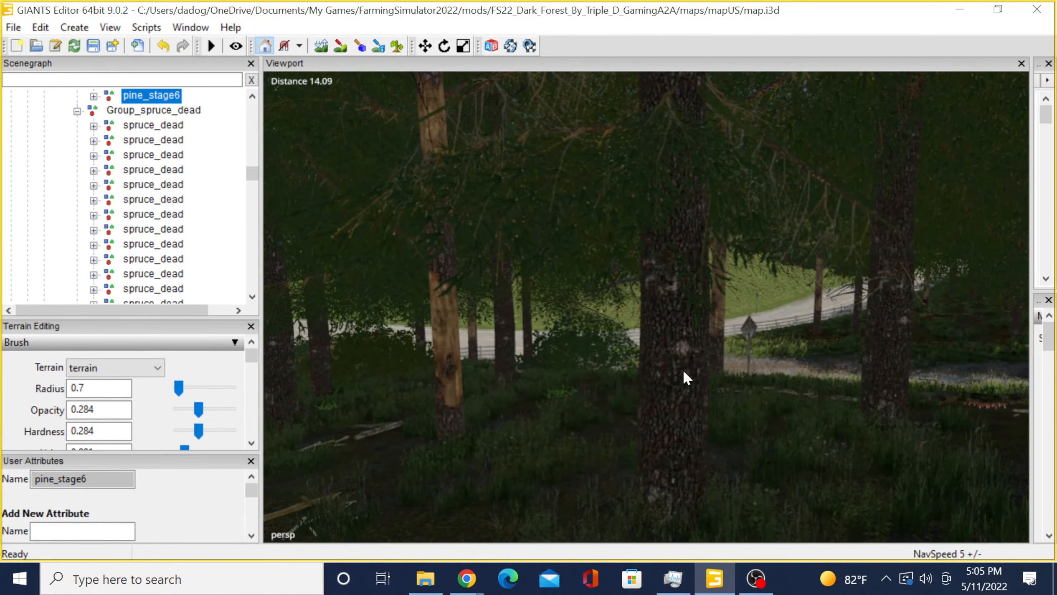
left_click(685, 370)
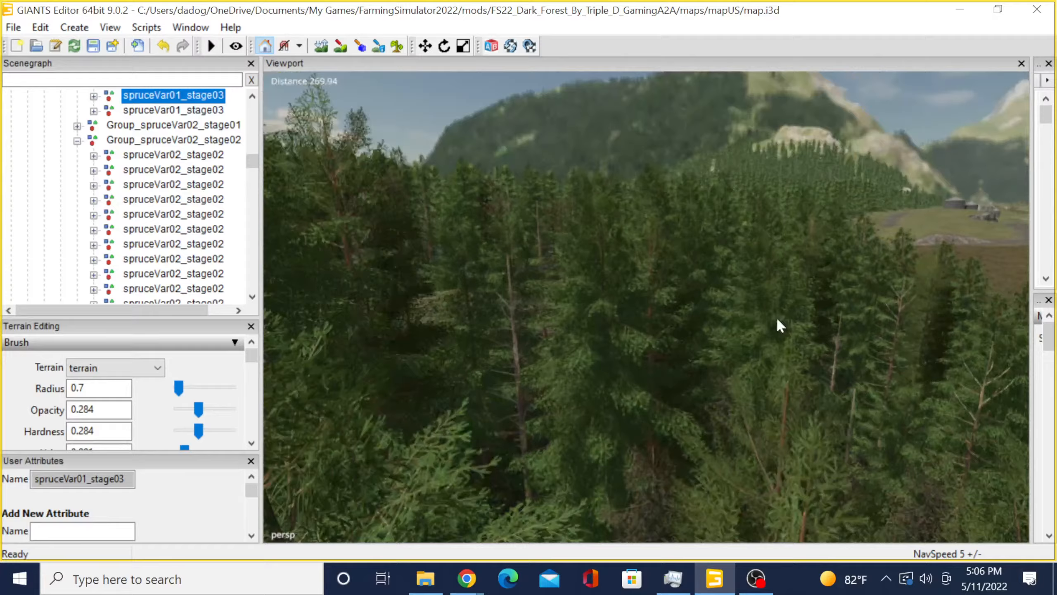
scroll(776, 316, "up", 5)
left_click_drag(776, 316, 889, 370, "alt")
scroll(887, 368, "up", 10)
left_click(425, 46)
left_click_drag(477, 420, 501, 441, "alt")
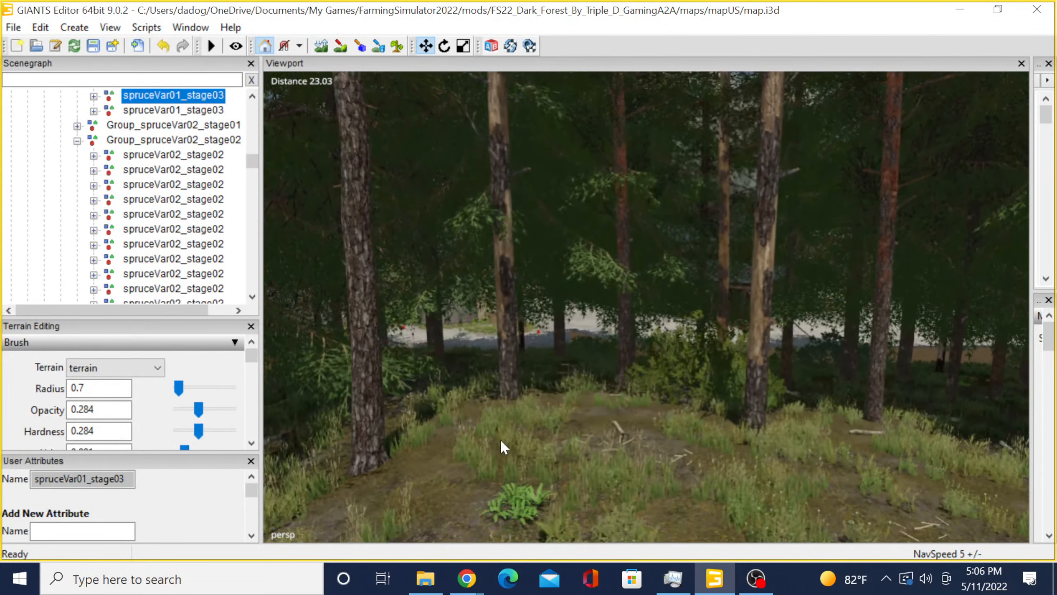
key("ctrl+d")
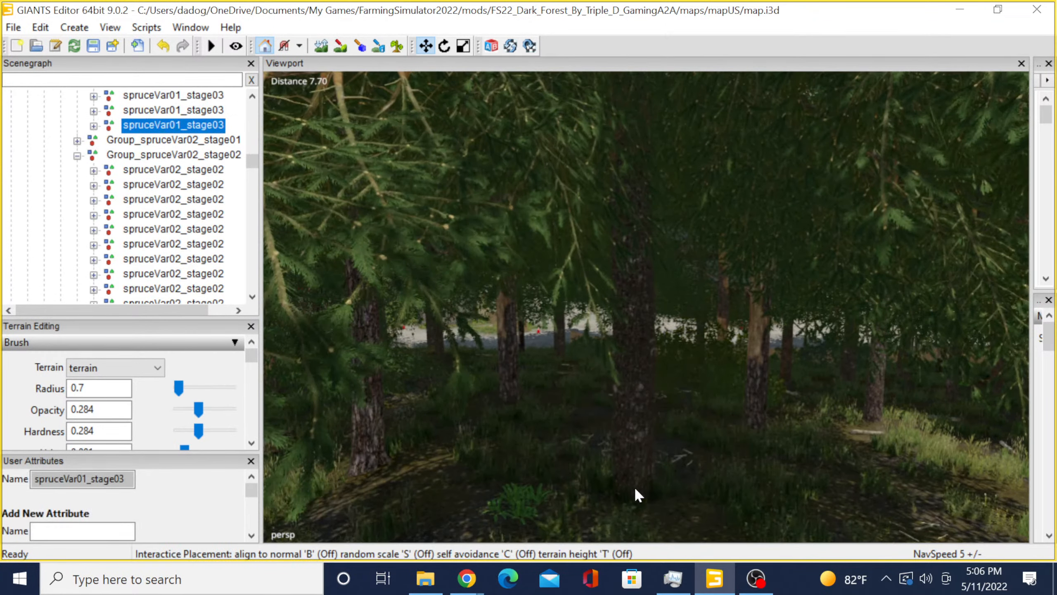
left_click(634, 486)
Place a second copy of the spruceVar01_stage03 tree in the neighbouring grassy clearing.
scroll(634, 486, "down", 3)
left_click_drag(601, 494, 730, 512, "alt")
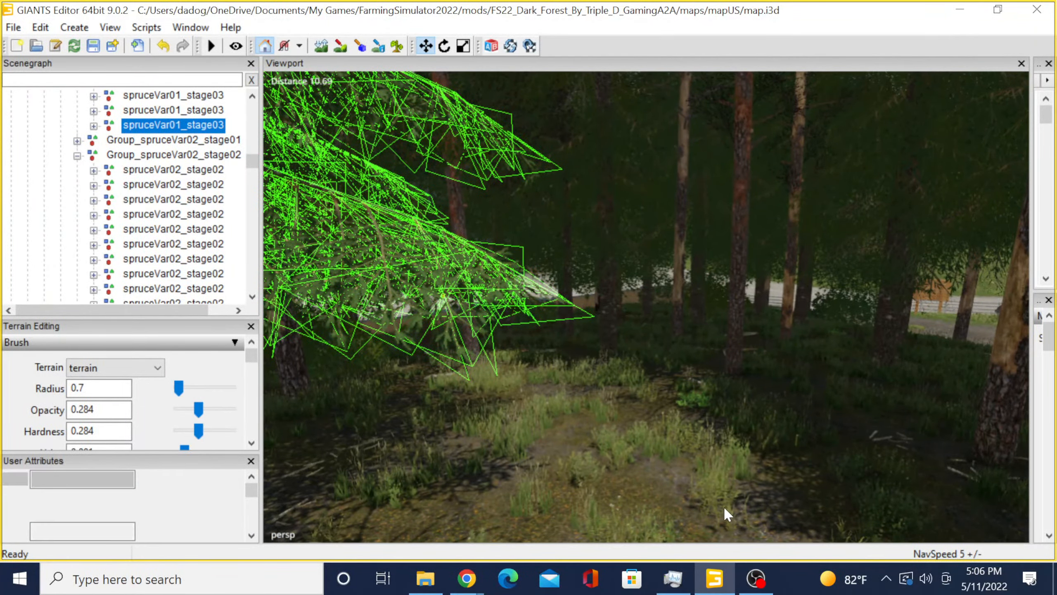
key("ctrl+d")
key("ctrl+b")
left_click(581, 429)
Add one more spruceVar01_stage03 copy on the open ground behind the peeled pine trunk.
left_click_drag(581, 428, 483, 322, "alt")
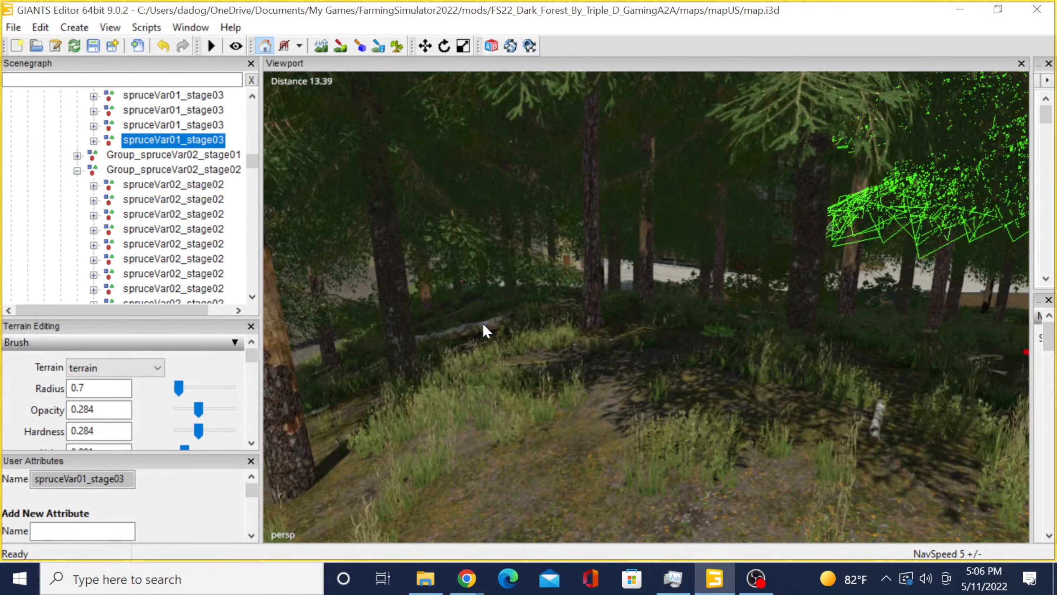
key("ctrl+d")
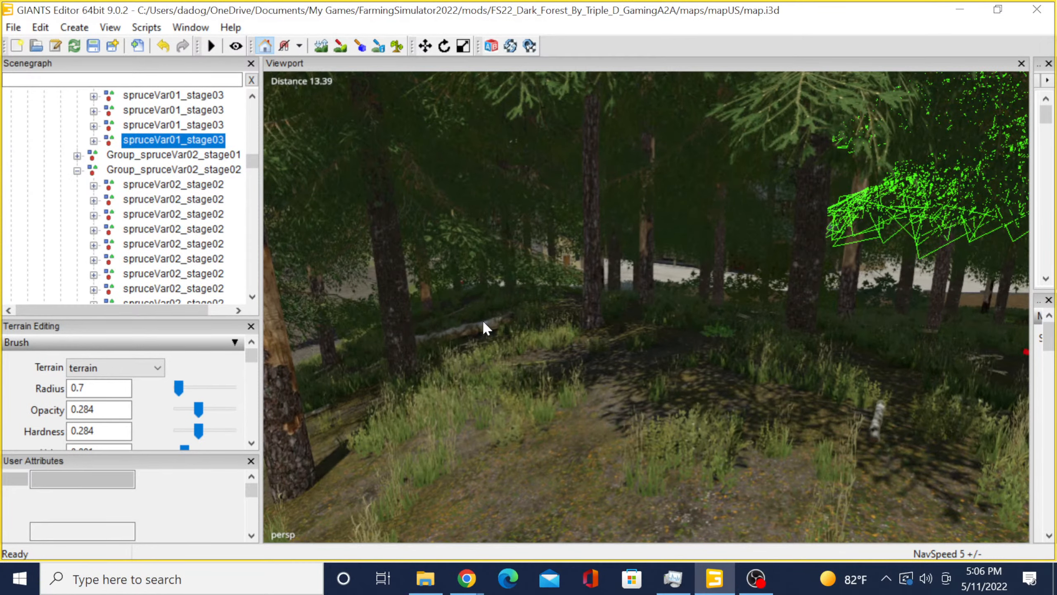
left_click(600, 403)
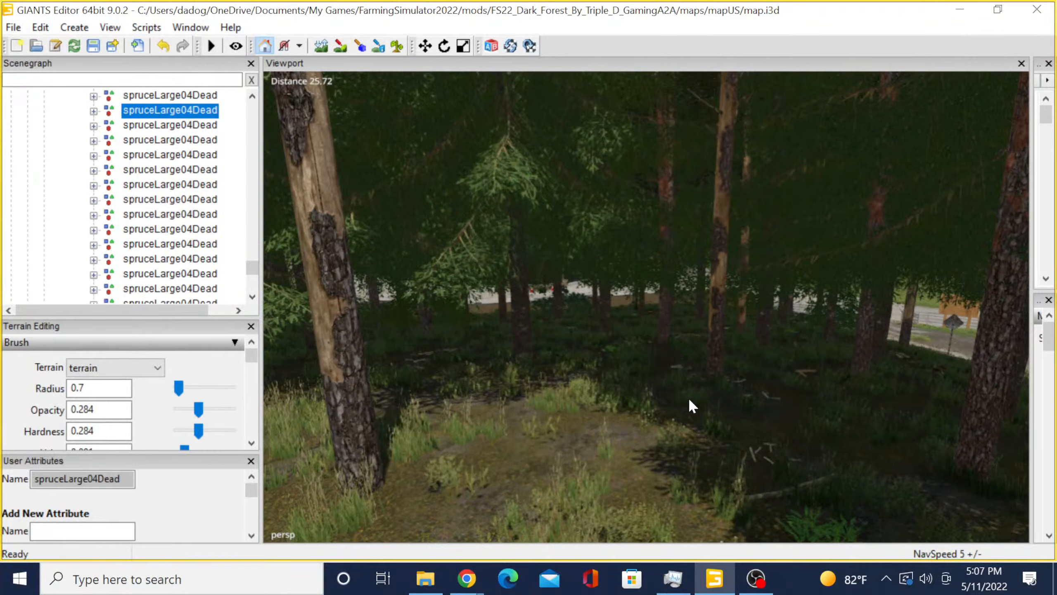
Duplicate a spruceLarge04Dead tree and place the copy at the edge of the grassy clearing.
left_click_drag(689, 396, 671, 403, "alt")
key("ctrl+d")
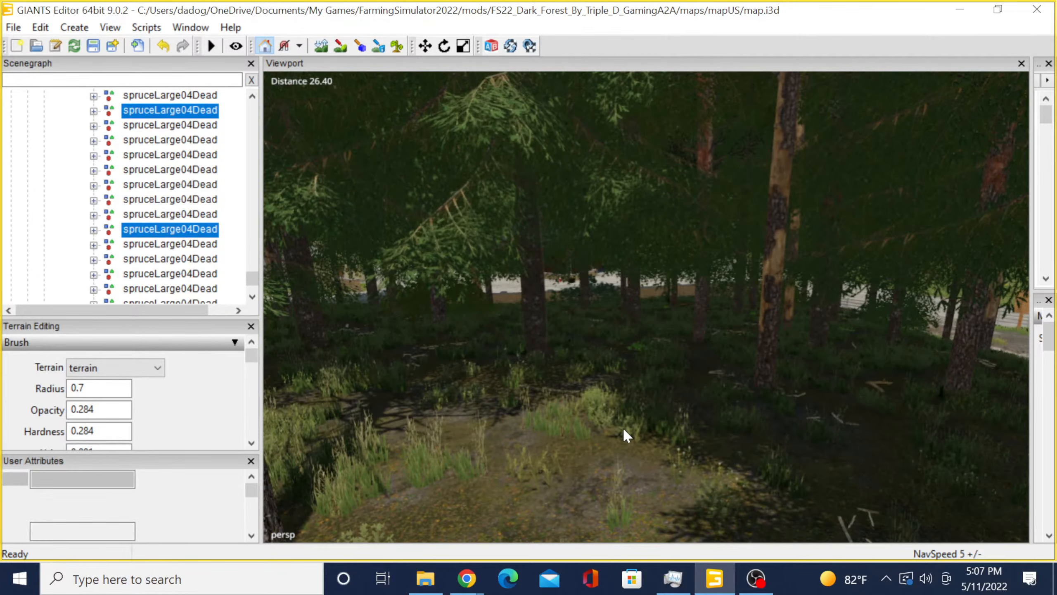
left_click(640, 446)
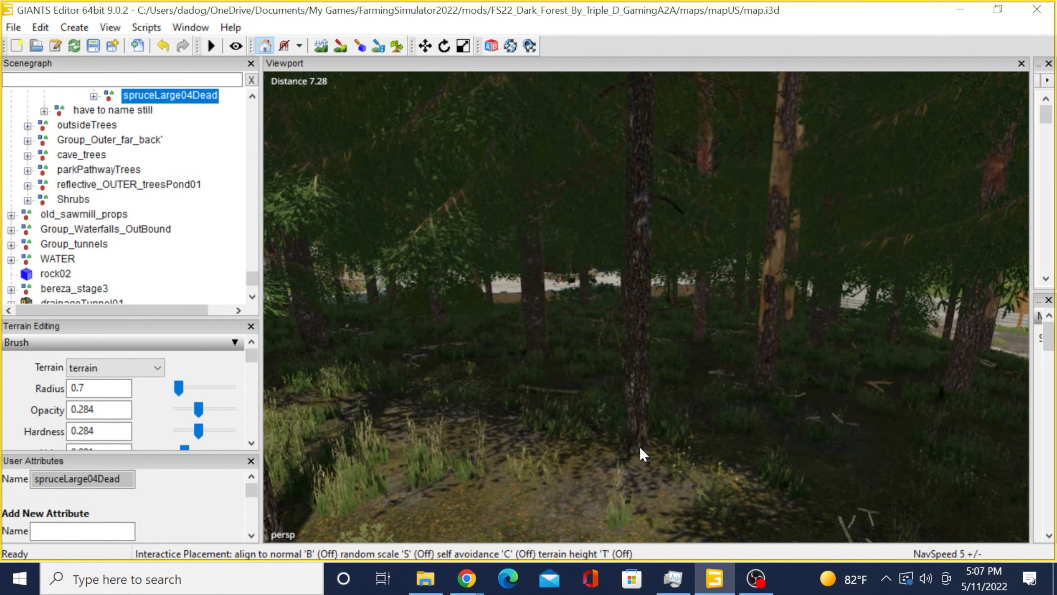
Place further spruceLarge04Dead trees at two spots along the far edge of the knoll's open ground.
left_click_drag(679, 462, 582, 471, "alt")
scroll(427, 447, "up", 5)
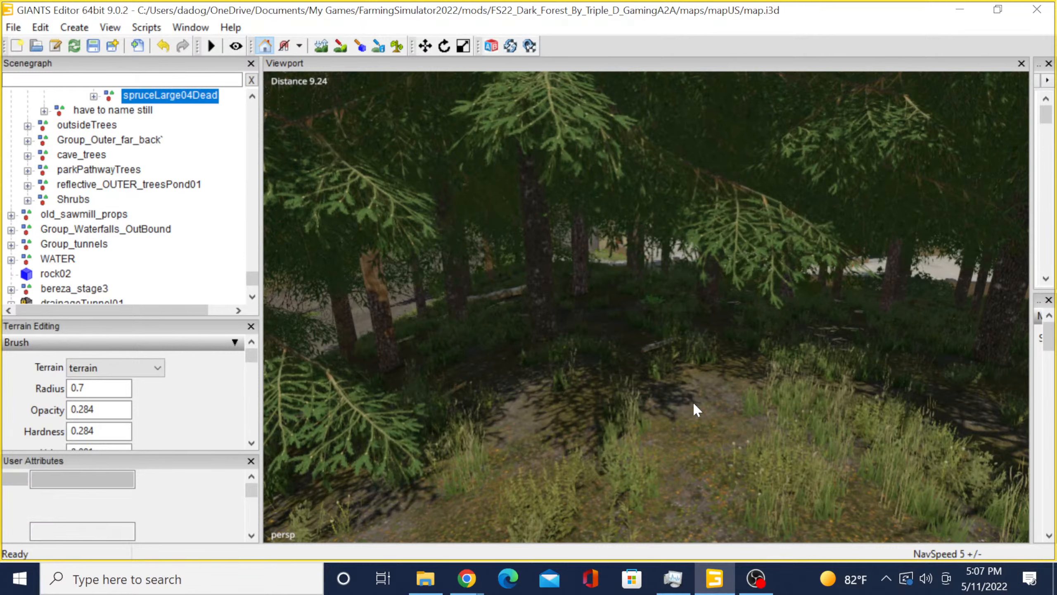
key("ctrl+d")
key("ctrl+b")
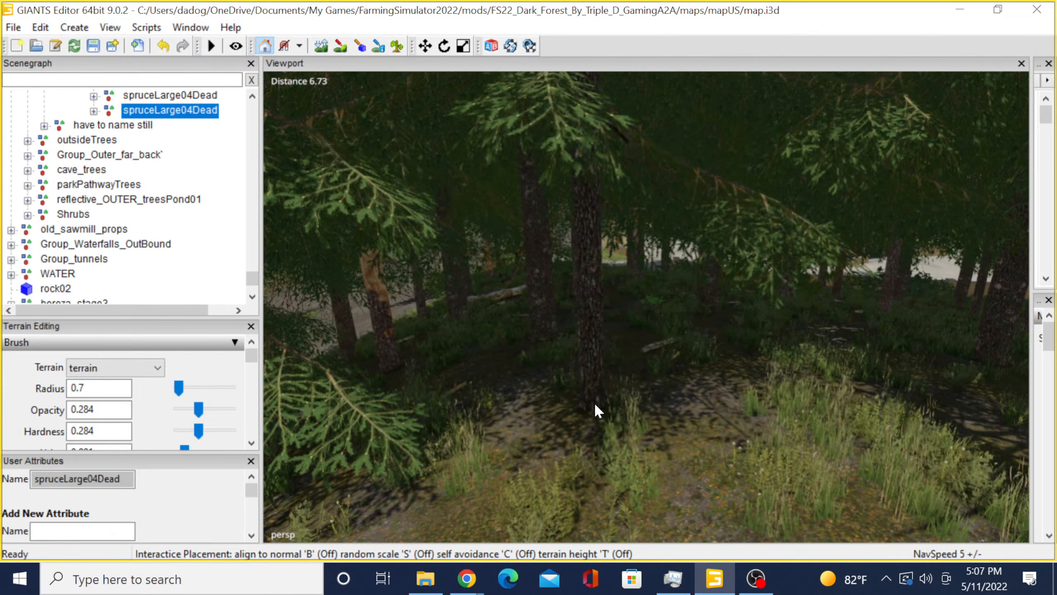
left_click(595, 403)
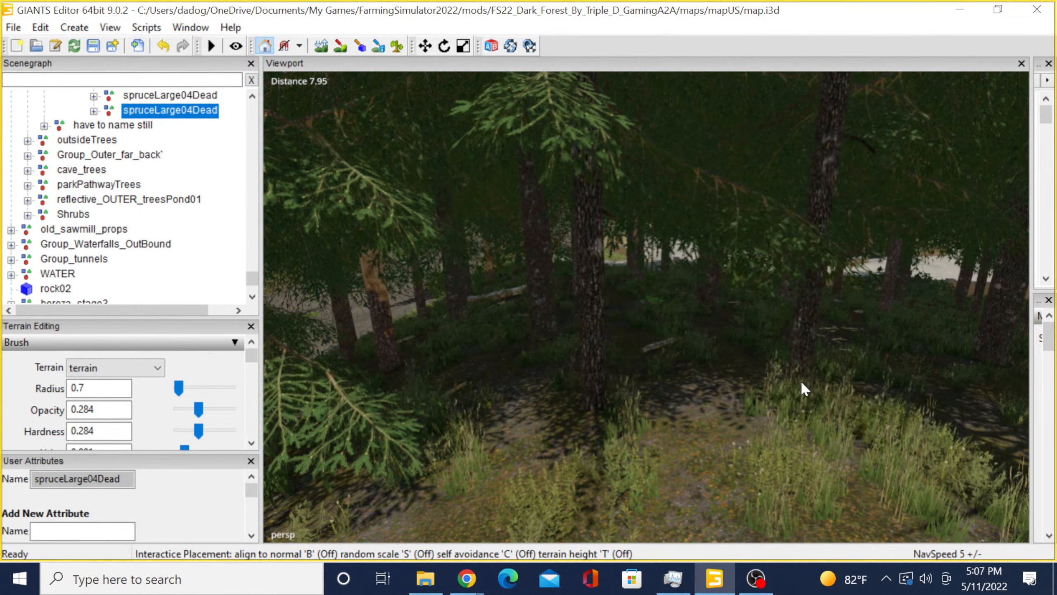
left_click(802, 382)
Look over the wooded knoll for remaining gaps between the trunks and select a pine_stage5_2 tree.
scroll(683, 400, "down", 6)
left_click_drag(707, 394, 935, 375, "alt")
scroll(864, 399, "up", 5)
scroll(763, 380, "up", 3)
scroll(839, 386, "up", 5)
scroll(890, 518, "up", 5)
scroll(935, 375, "up", 5)
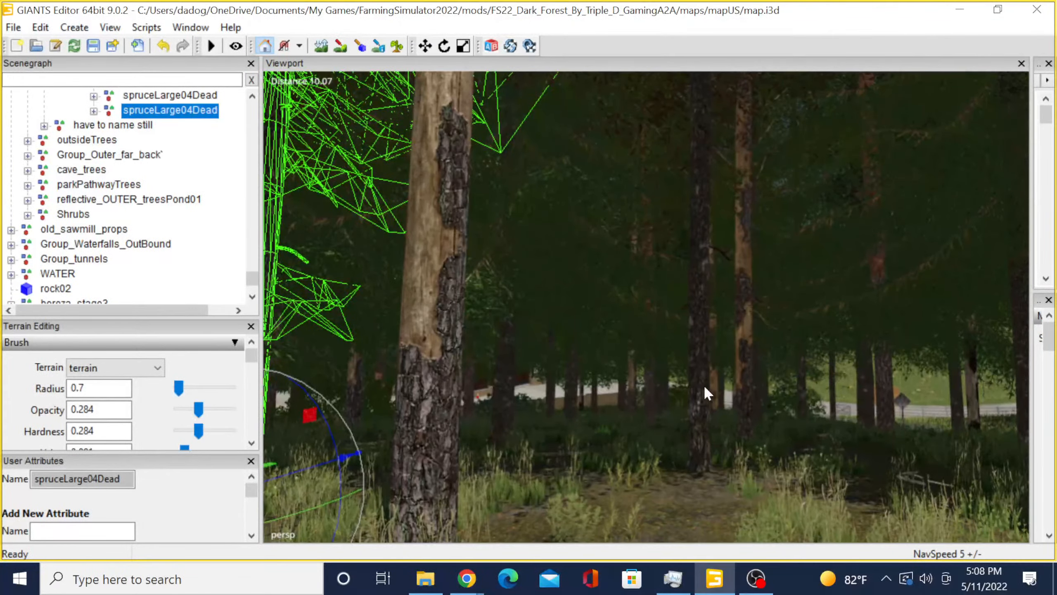
left_click_drag(704, 384, 817, 391, "alt")
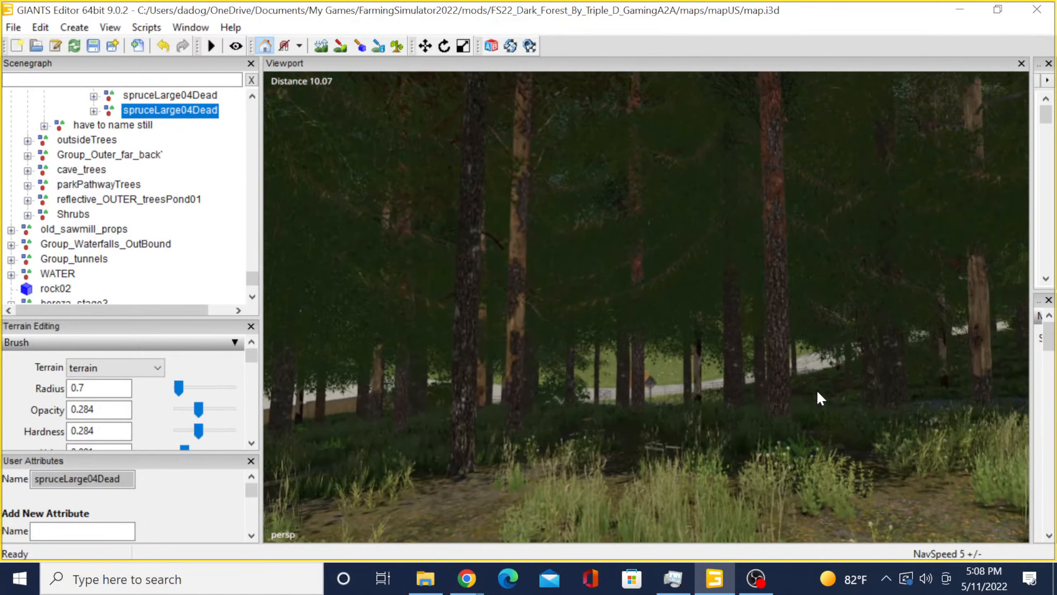
left_click(781, 371)
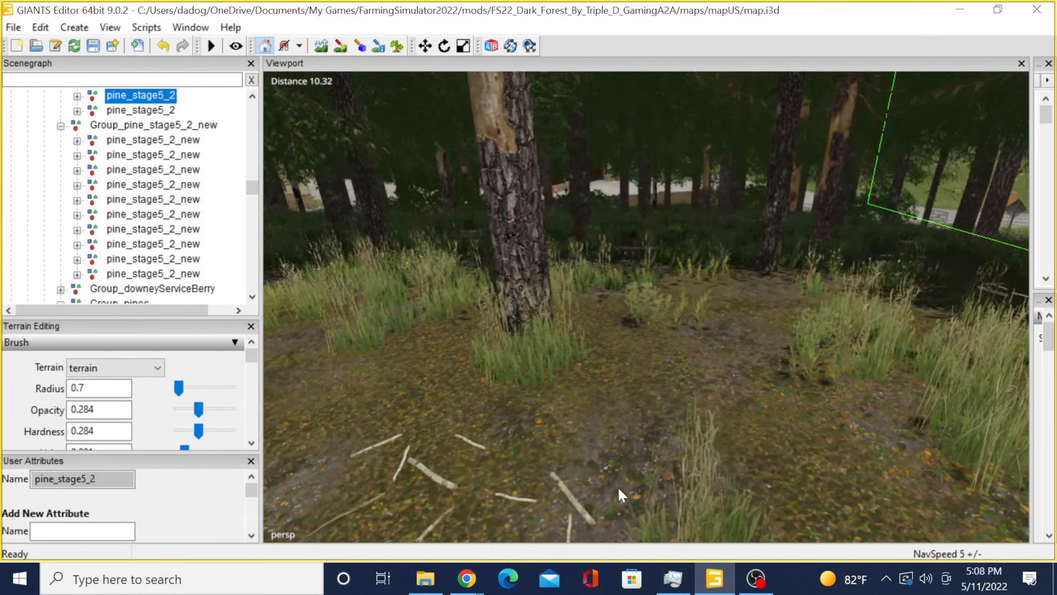
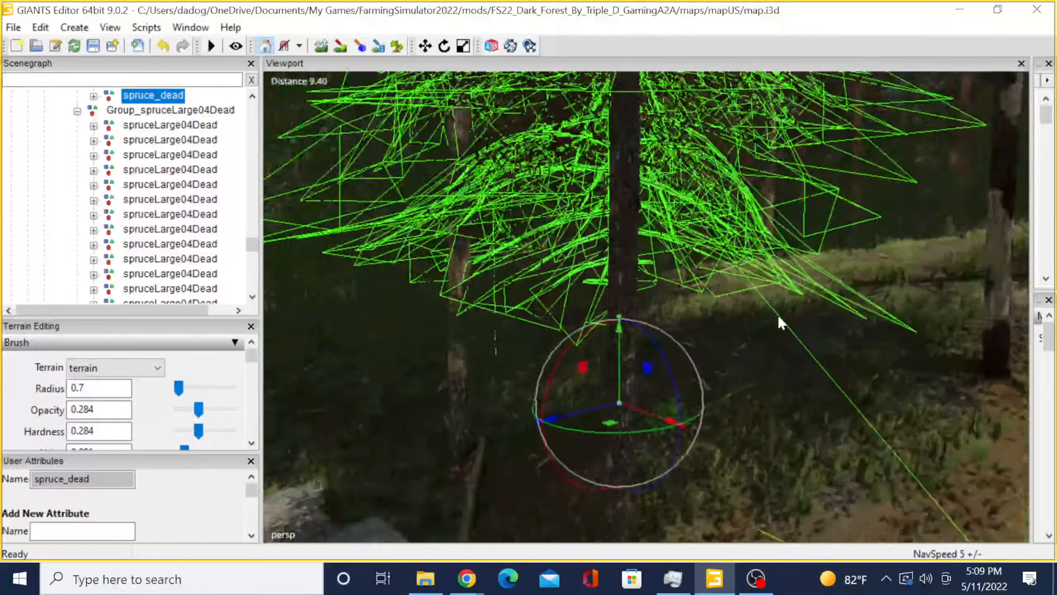
Duplicate the spruce_dead tree and place the copy on the shaded ground beside the fallen birch log.
scroll(778, 315, "down", 5)
left_click_drag(618, 315, 639, 384, "alt")
scroll(622, 290, "up", 6)
scroll(481, 361, "down", 5)
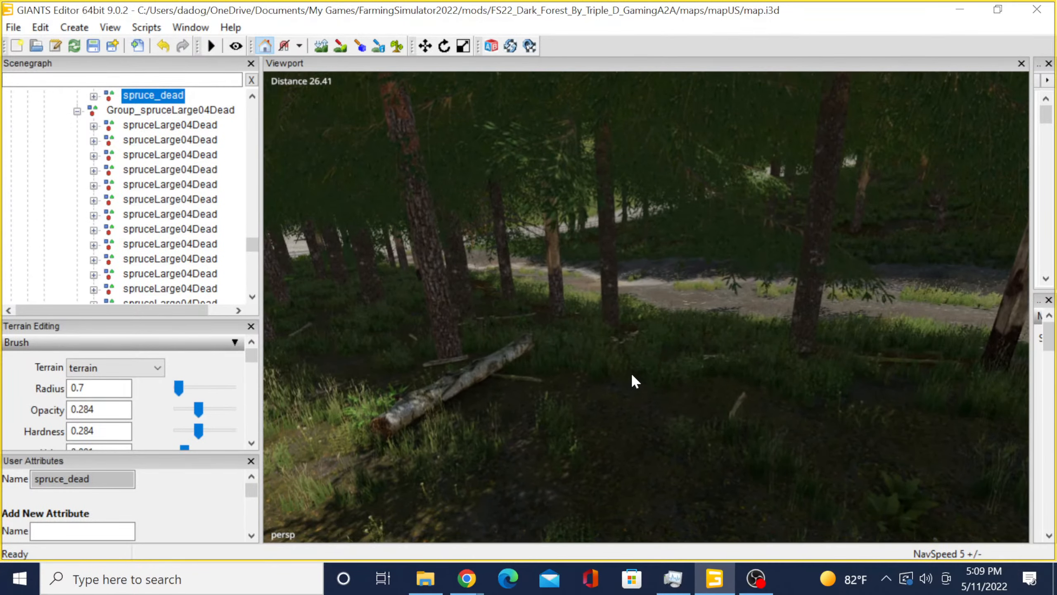
key("ctrl+d")
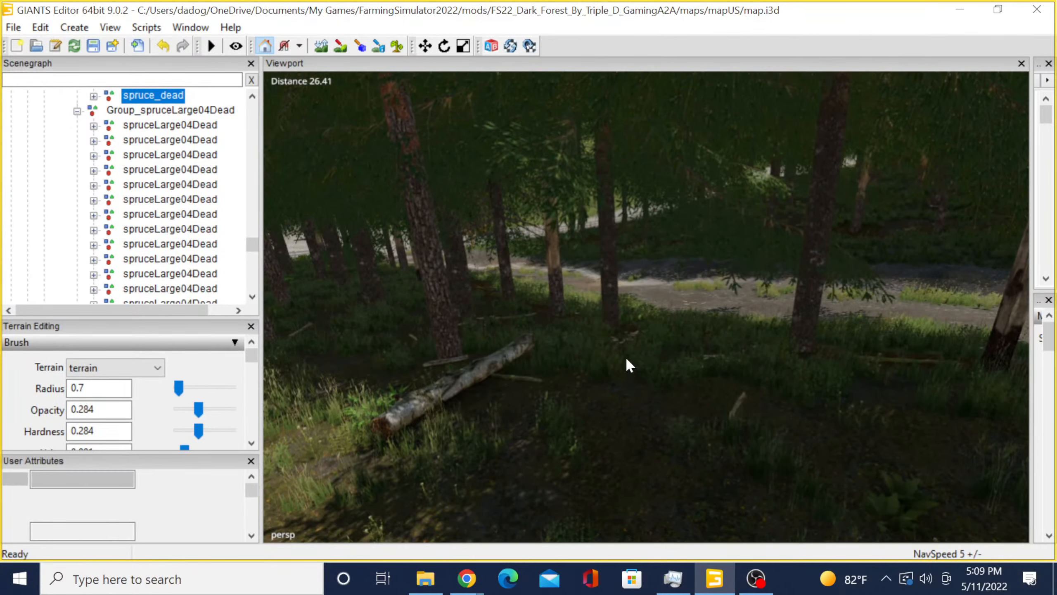
key("ctrl+d")
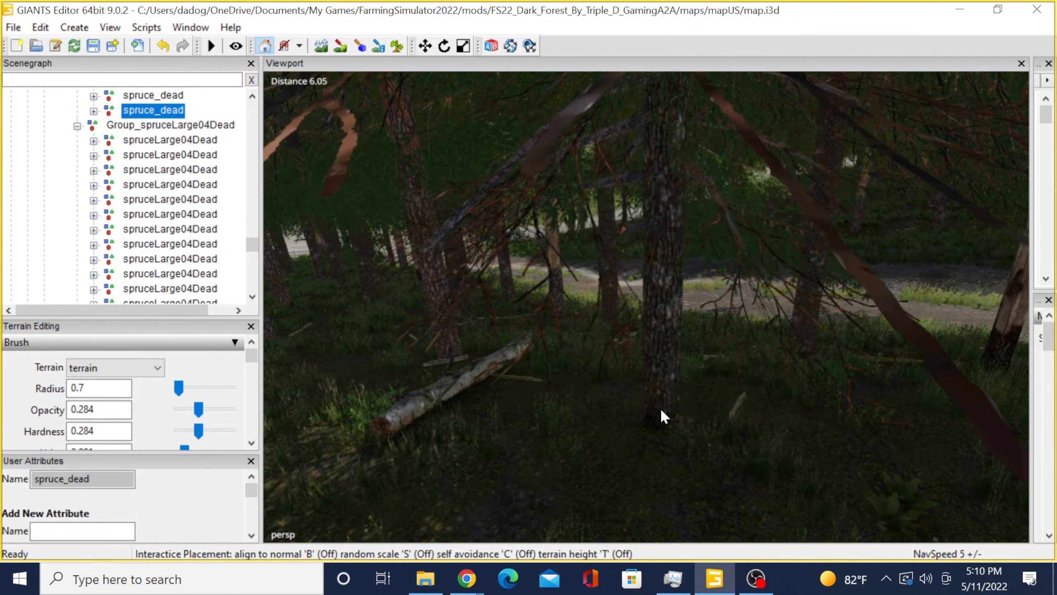
left_click(671, 404)
Duplicate a spruceVar01_stage03 tree and place the copy on the shaded, sun-dappled forest floor.
key("ctrl+d")
left_click_drag(586, 386, 632, 392, "alt")
left_click(491, 200)
key("ctrl+d")
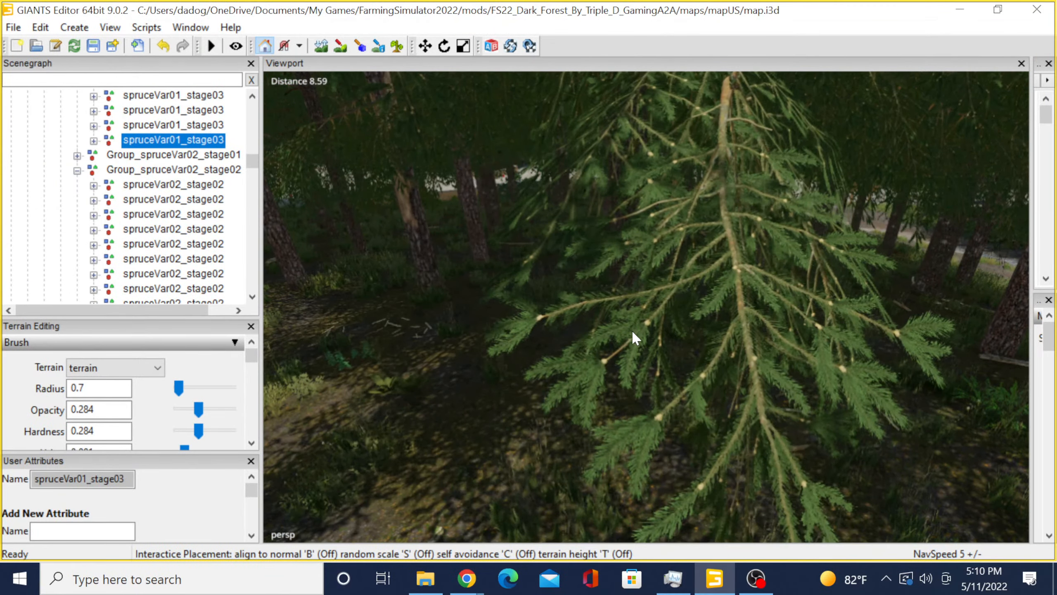
left_click(632, 350)
Place another spruceVar01_stage03 copy on the knoll's open ground in front of the scattered sticks.
left_click_drag(628, 345, 511, 293, "alt")
key("ctrl+d")
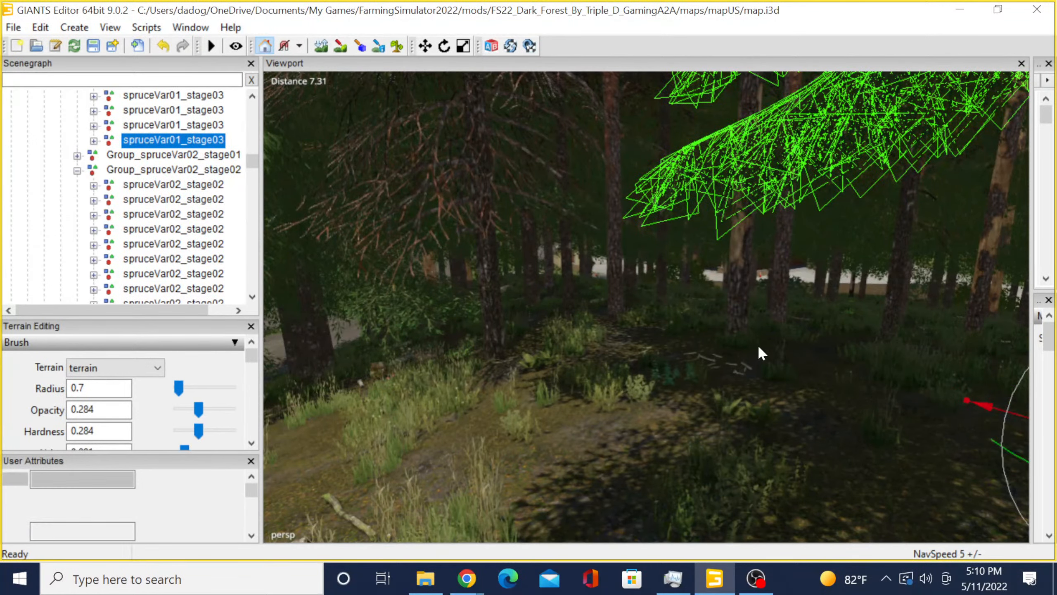
key("ctrl+b")
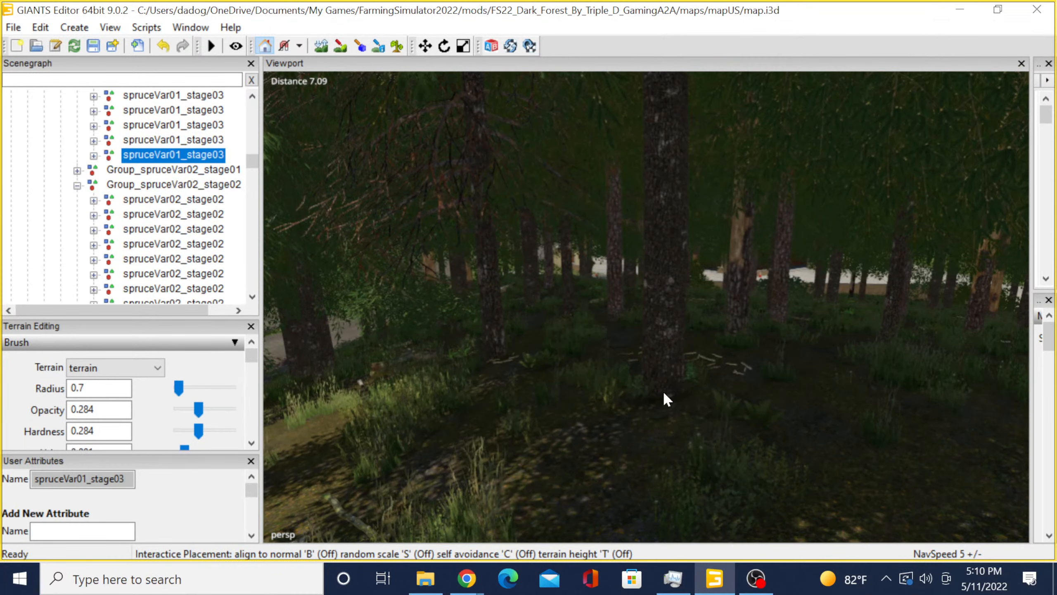
left_click(658, 400)
Add one more spruceVar01_stage03 copy on the shaded ground near the forest road.
mouse_move(658, 401)
left_mouse_down("alt")
mouse_move(558, 387)
mouse_move(494, 413)
mouse_move(532, 430)
mouse_move(668, 403)
mouse_move(658, 406)
left_mouse_up("alt")
scroll(522, 407, "up", 1)
scroll(496, 422, "up", 4)
scroll(536, 429, "up", 1)
key("ctrl+d")
left_click_drag(773, 366, 692, 381, "alt")
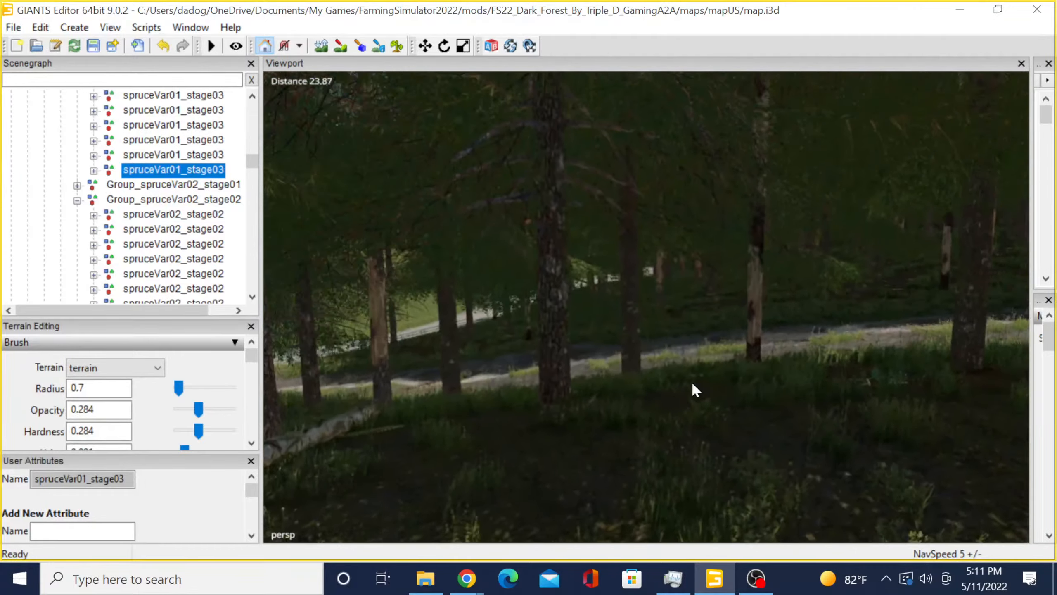
Examine the forest track, the silo surroundings and the meadow edge for another kind of dead tree to copy.
scroll(801, 403, "up", 3)
left_click_drag(802, 403, 624, 366, "alt")
scroll(770, 373, "down", 2)
left_click(712, 456)
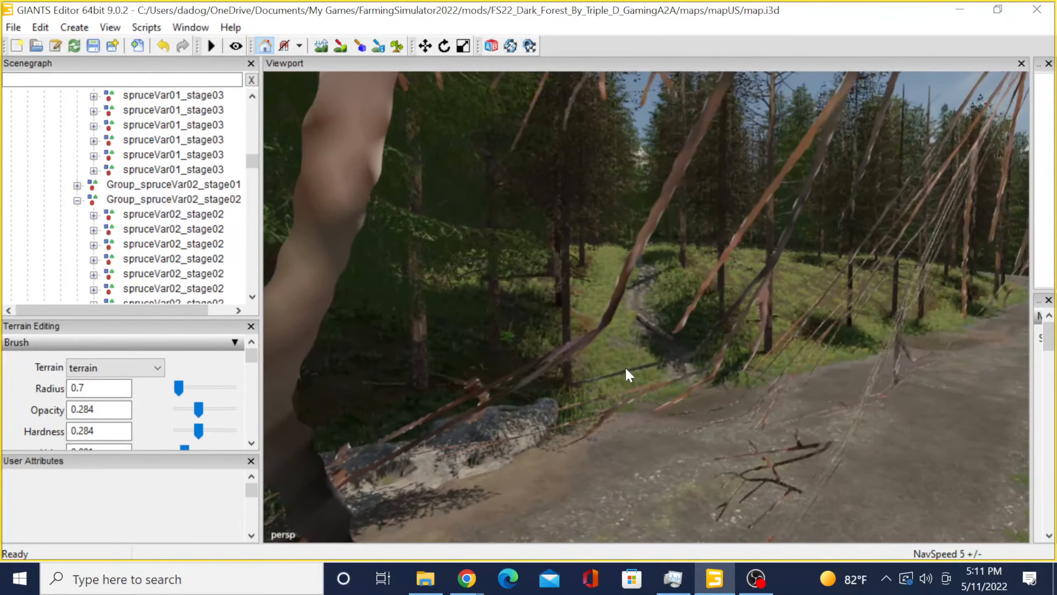
scroll(624, 366, "up", 4)
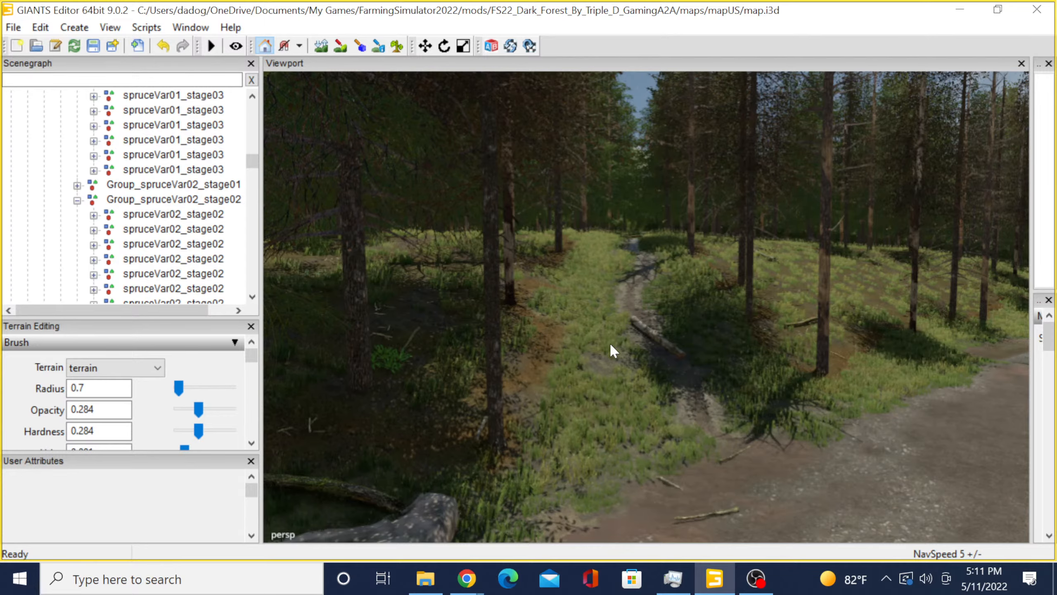
scroll(693, 356, "up", 5)
left_click_drag(696, 355, 366, 366, "alt")
scroll(559, 357, "down", 3)
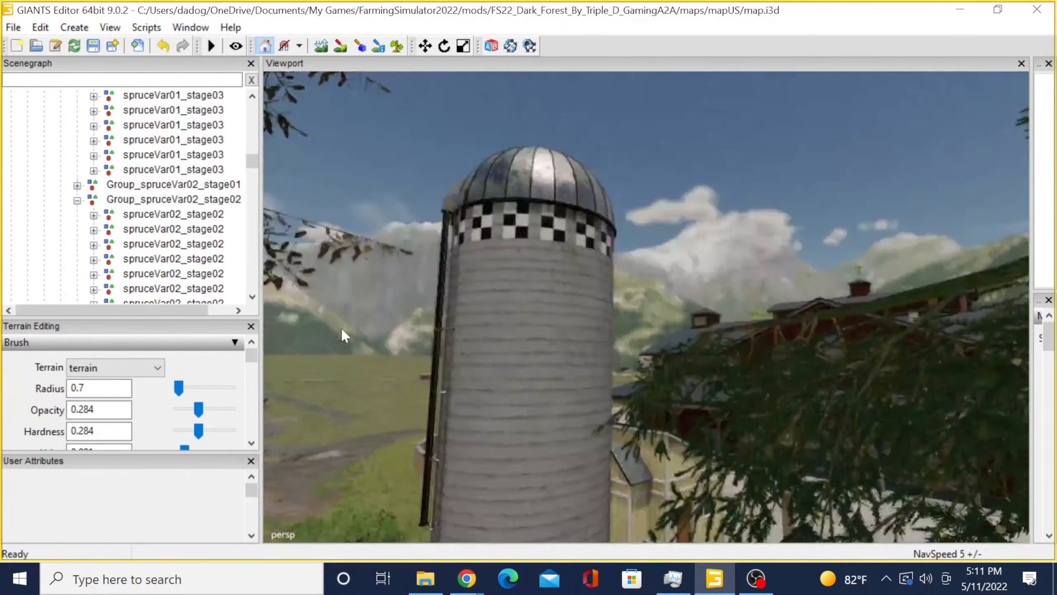
left_click_drag(342, 337, 486, 341, "alt")
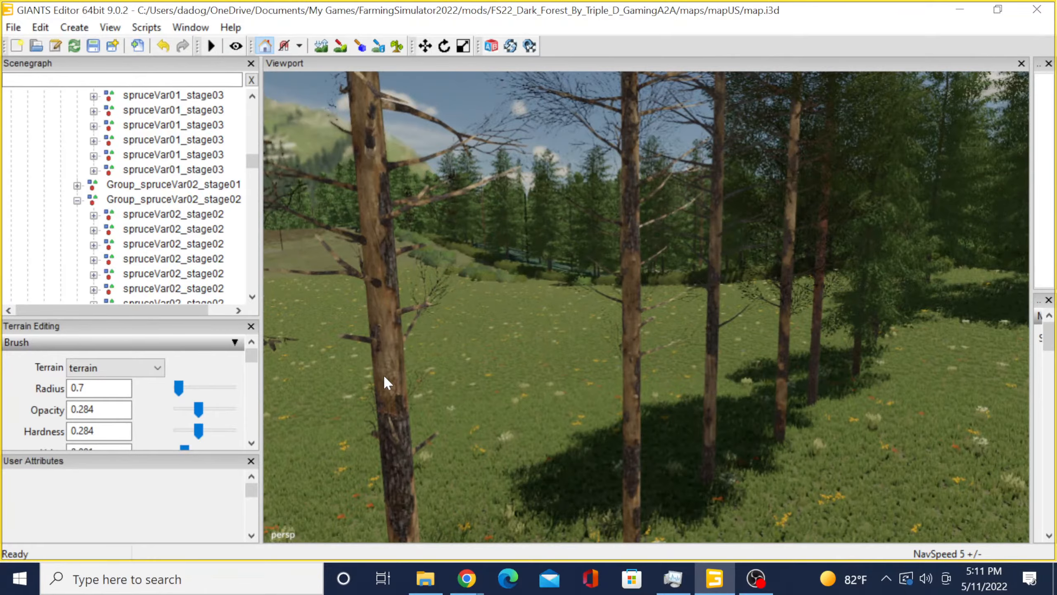
Duplicate the pine_stage4_dead tree at the meadow edge and place the copy on the forest's brown-soil strip.
left_click(383, 374)
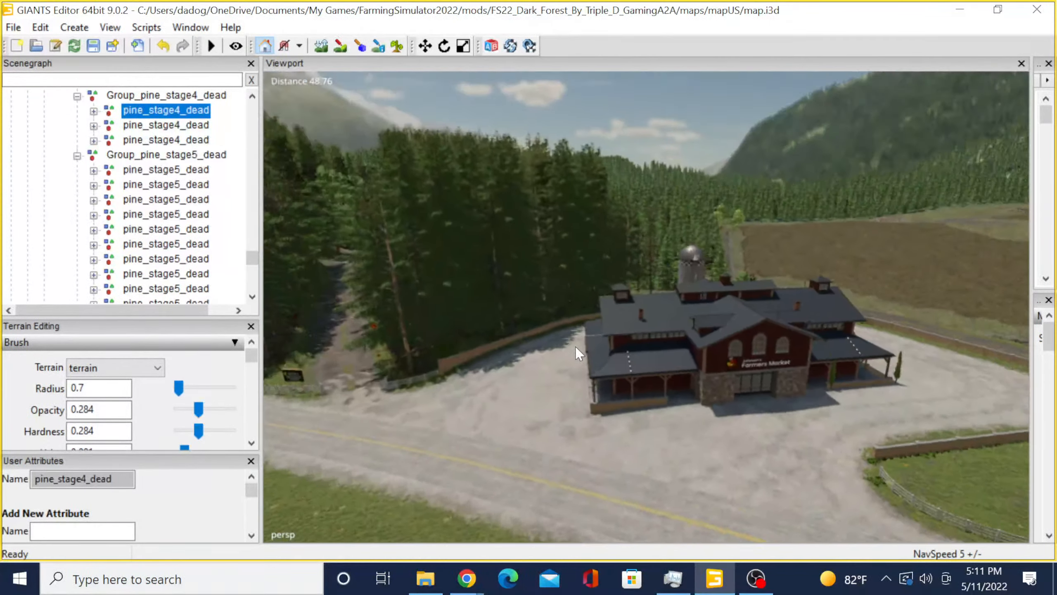
left_click_drag(576, 347, 270, 353, "alt")
scroll(563, 294, "up", 8)
scroll(443, 334, "up", 3)
left_click_drag(633, 353, 351, 341, "alt")
scroll(368, 355, "up", 1)
key("ctrl+d")
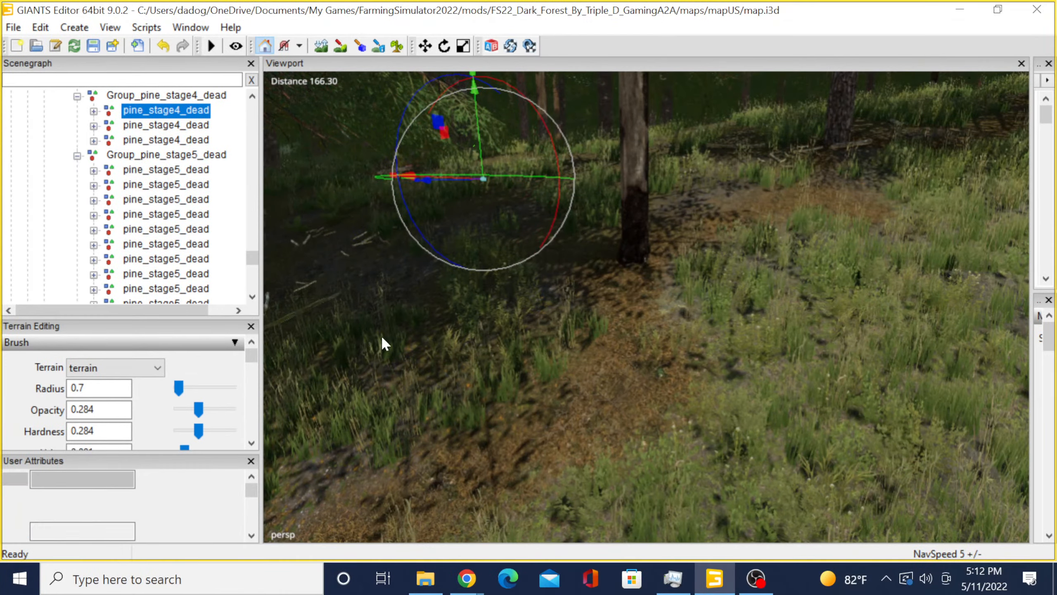
key("ctrl+b")
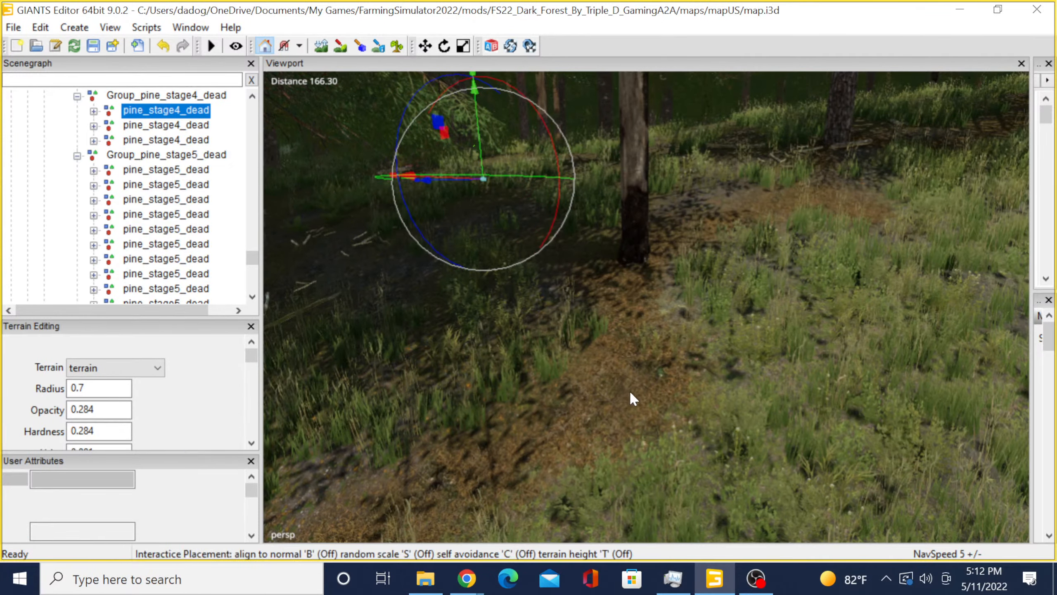
left_click(633, 392)
Move the spruceLarge04Dead tree on the brown-soil strip a little further back using interactive placement.
left_click_drag(633, 391, 589, 387, "alt")
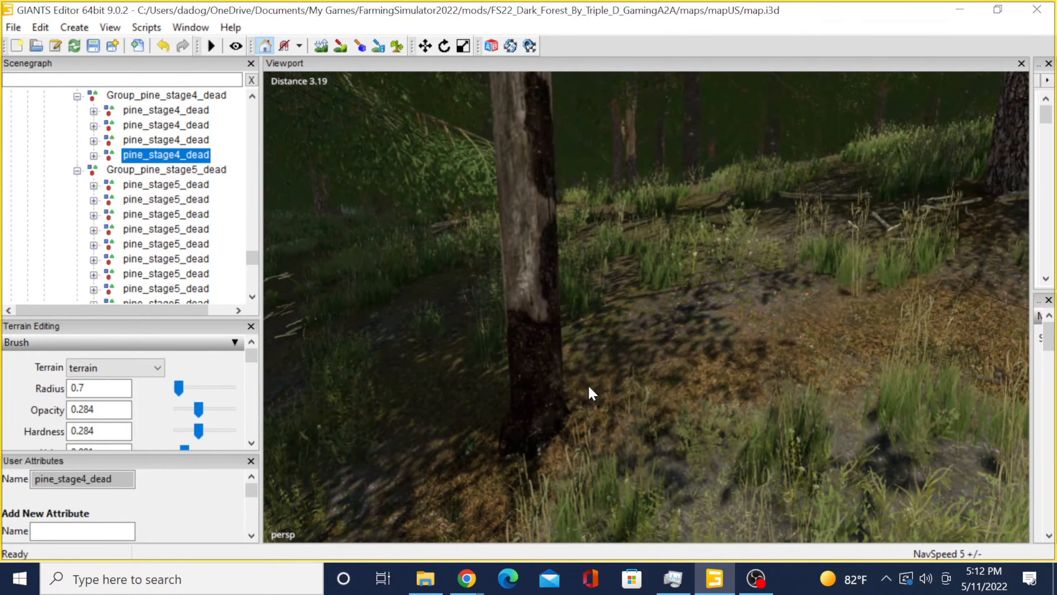
left_click(534, 362)
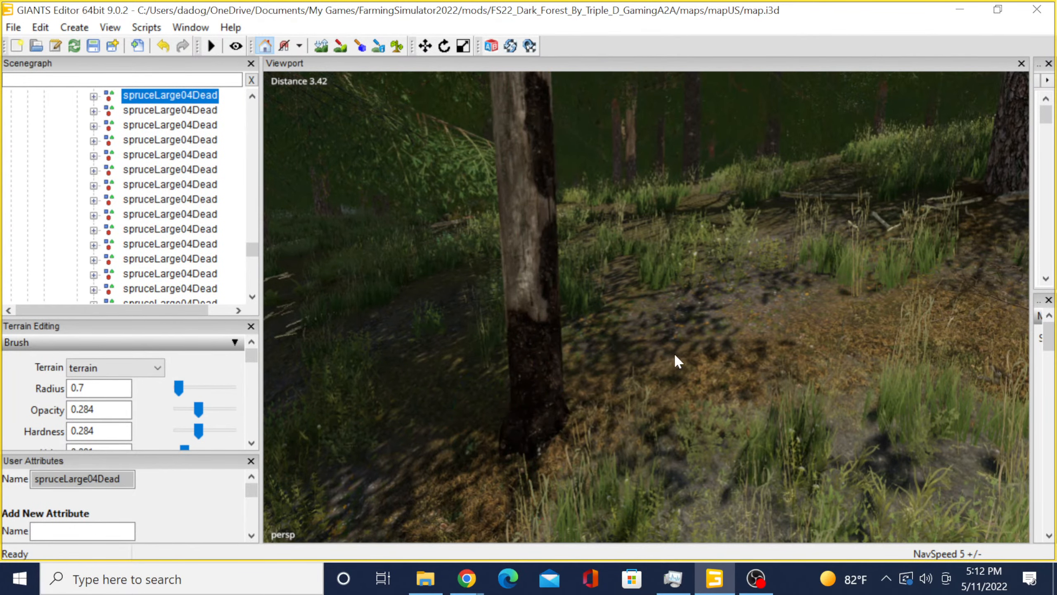
key("ctrl+b")
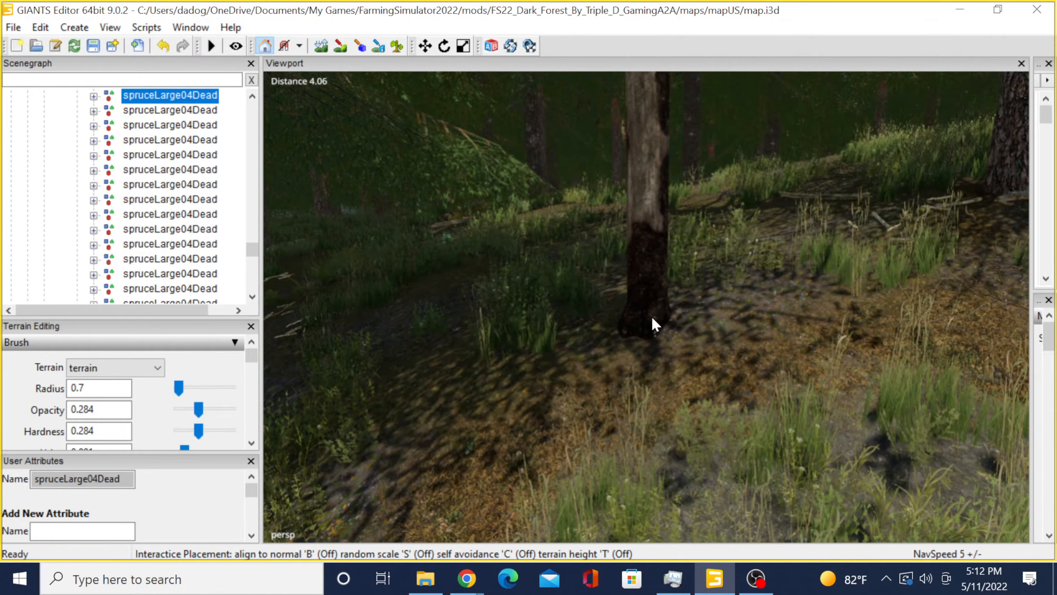
left_click(646, 312)
Duplicate a pine_stage5_dead tree and place the copy by the mossy fallen log.
left_click_drag(580, 340, 616, 247, "alt")
scroll(740, 323, "up", 3)
left_click(690, 280)
scroll(384, 270, "up", 10)
scroll(557, 334, "up", 15)
left_click(518, 315)
scroll(517, 313, "down", 10)
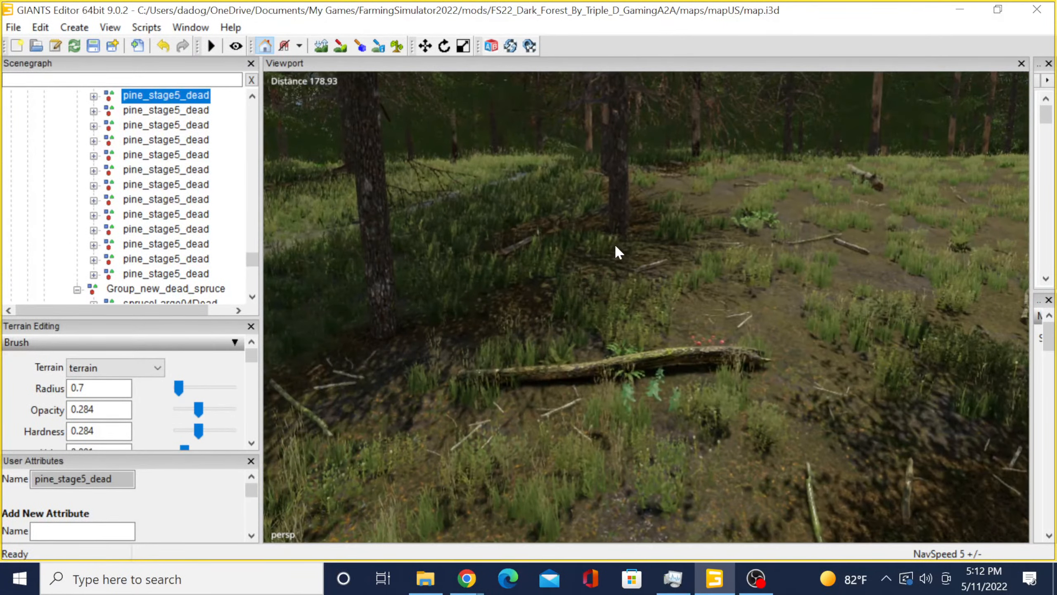
key("ctrl+d")
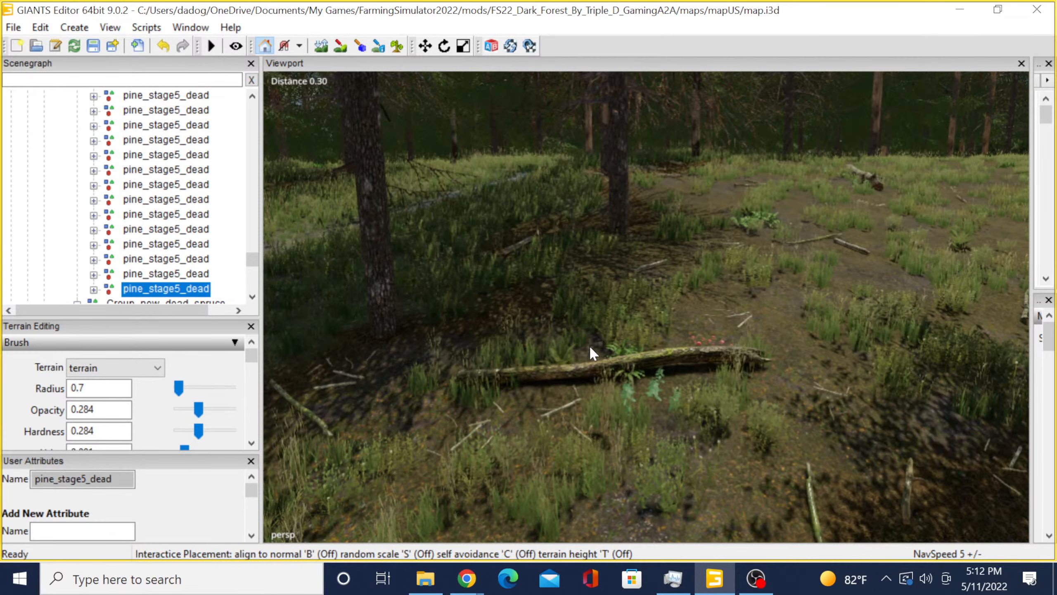
left_click(594, 342)
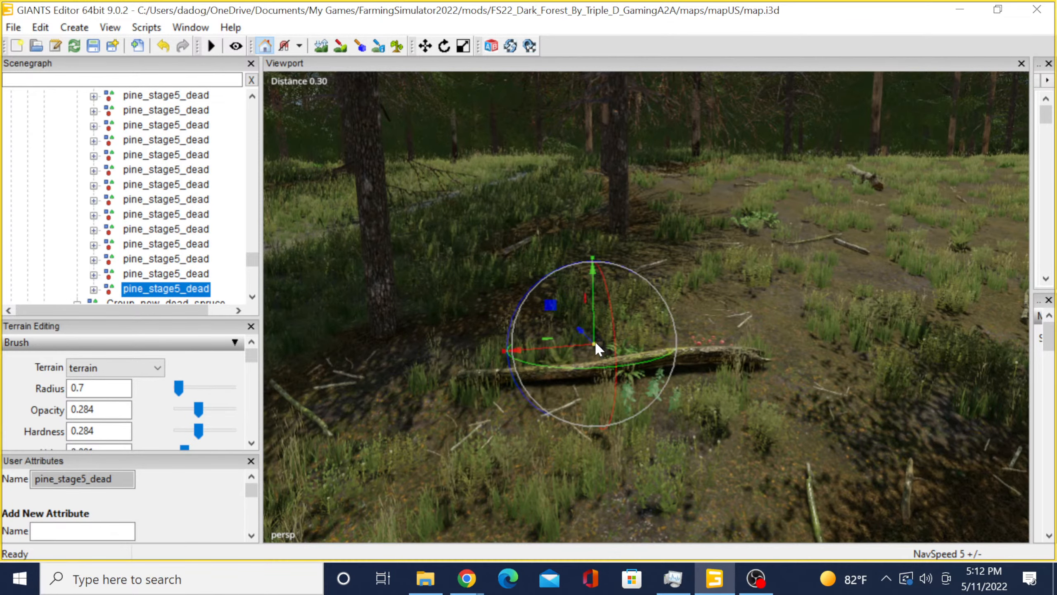
Reposition the pine_stage5_dead copy so it stands directly behind the middle of the mossy log.
left_click_drag(595, 341, 558, 336, "alt")
scroll(495, 352, "down", 3)
scroll(559, 336, "up", 5)
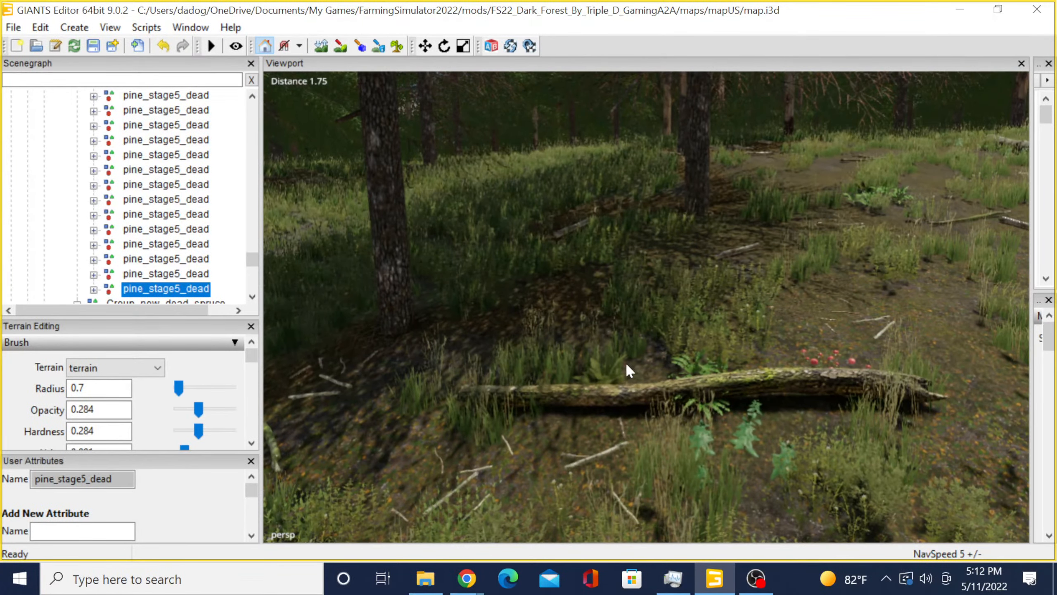
key("ctrl+d")
left_click(647, 365)
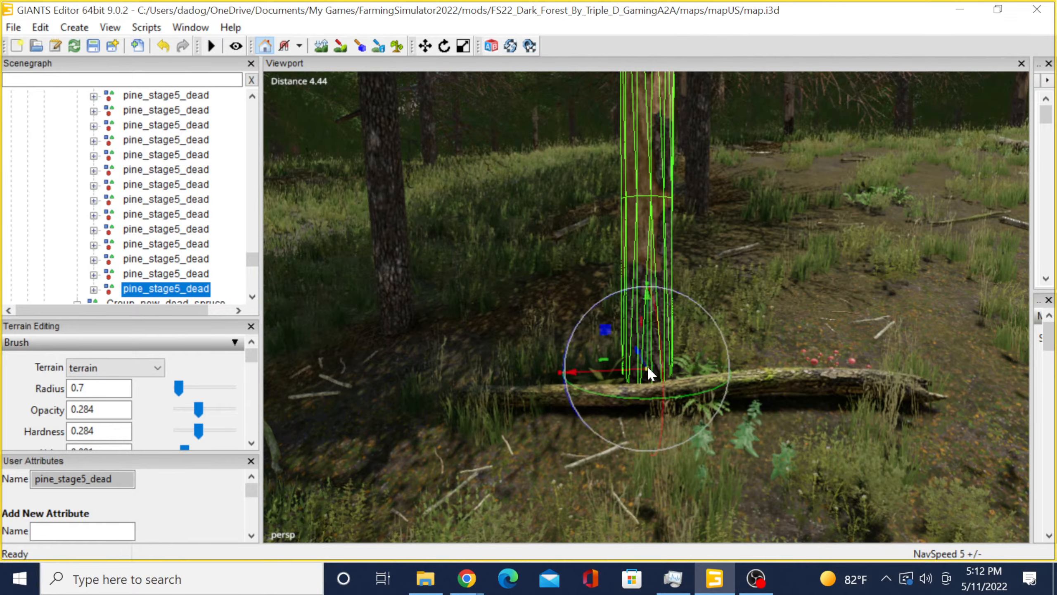
scroll(612, 358, "down", 5)
scroll(576, 332, "down", 1)
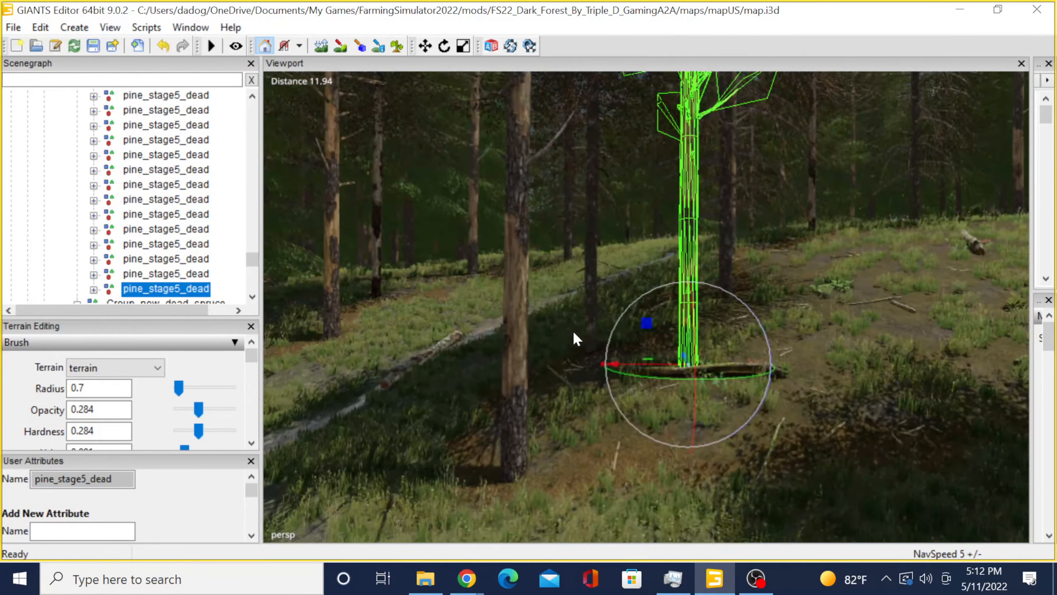
Duplicate a spruceLarge04Dead tree and place the copy on the dappled bare patch at the edge of the tall grass.
left_click_drag(574, 332, 585, 282, "alt")
scroll(673, 279, "up", 5)
scroll(674, 278, "up", 4)
scroll(677, 290, "up", 5)
scroll(628, 290, "up", 4)
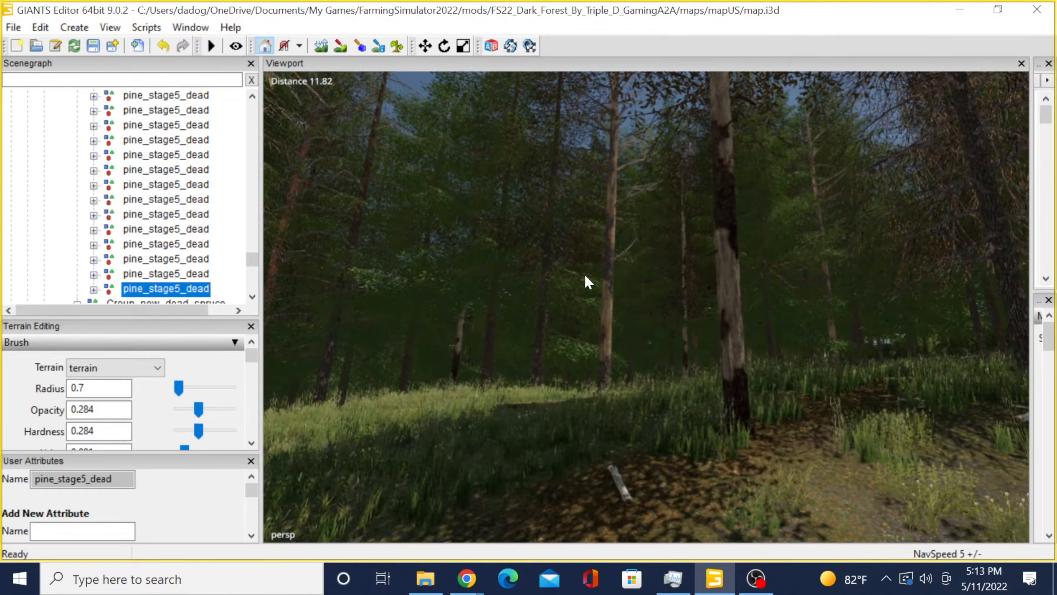
left_click_drag(583, 275, 642, 290, "alt")
left_click(644, 299)
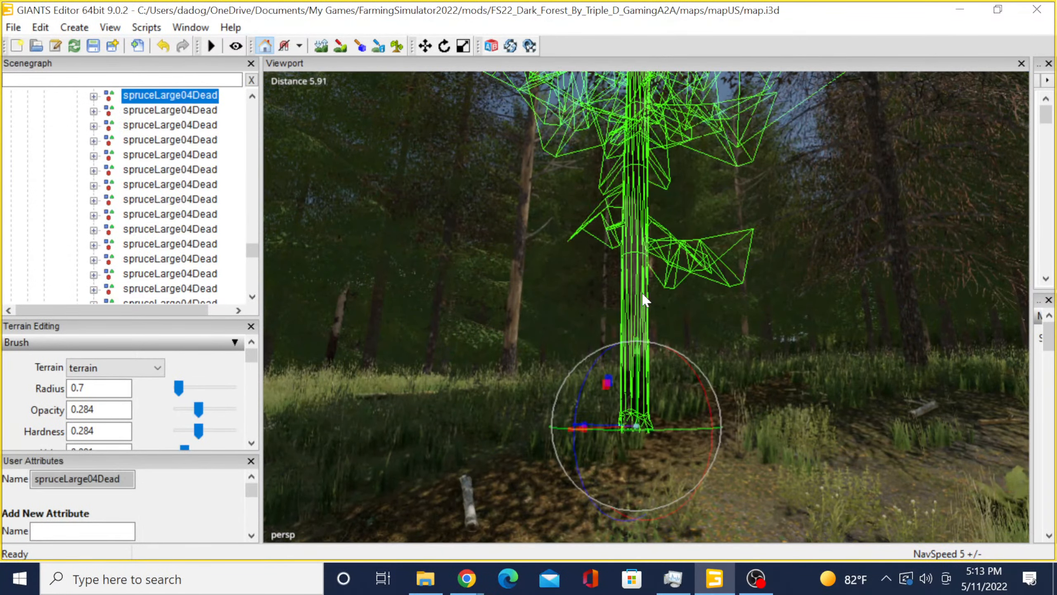
scroll(645, 298, "down", 5)
scroll(644, 296, "down", 3)
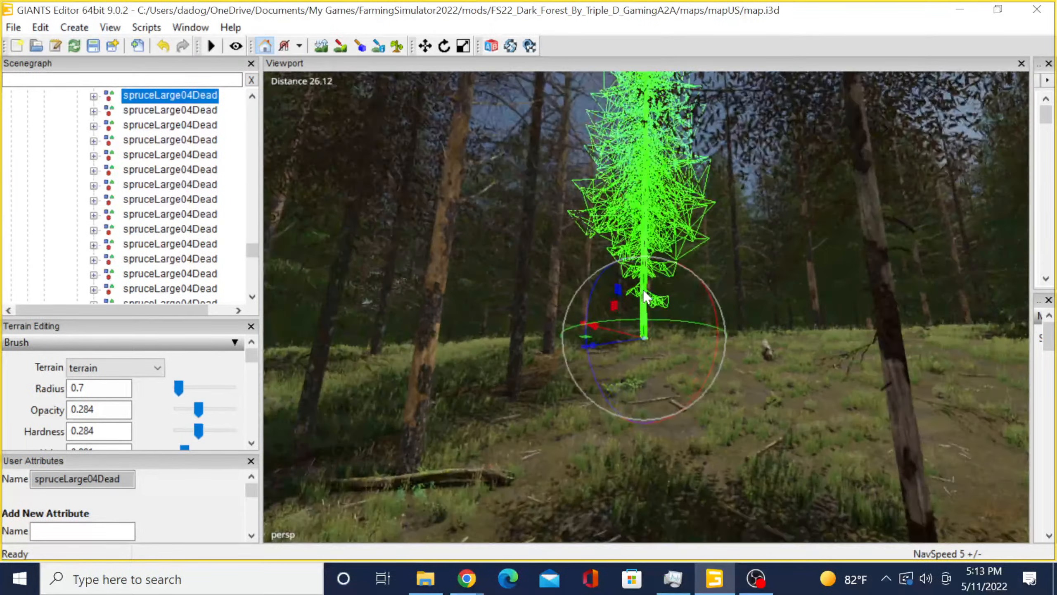
left_click_drag(644, 297, 628, 352, "alt")
left_click(627, 335)
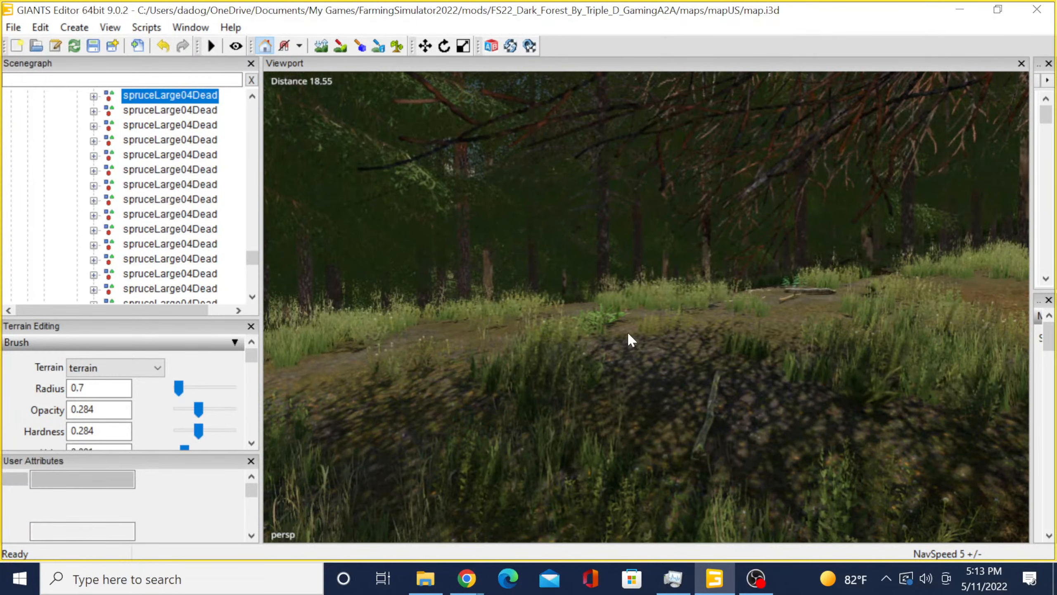
key("ctrl+b")
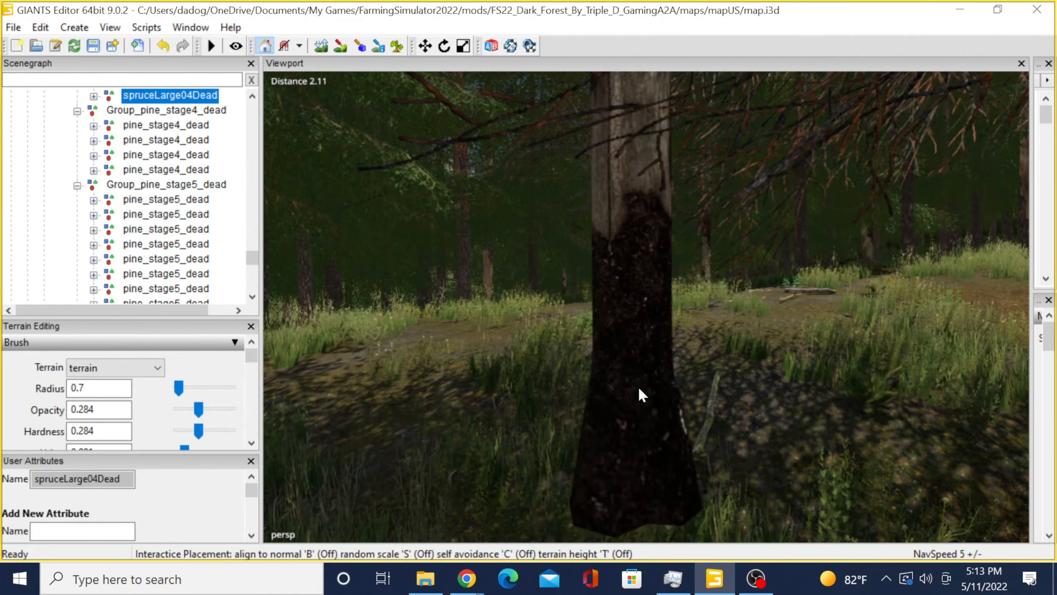
scroll(640, 388, "up", 3)
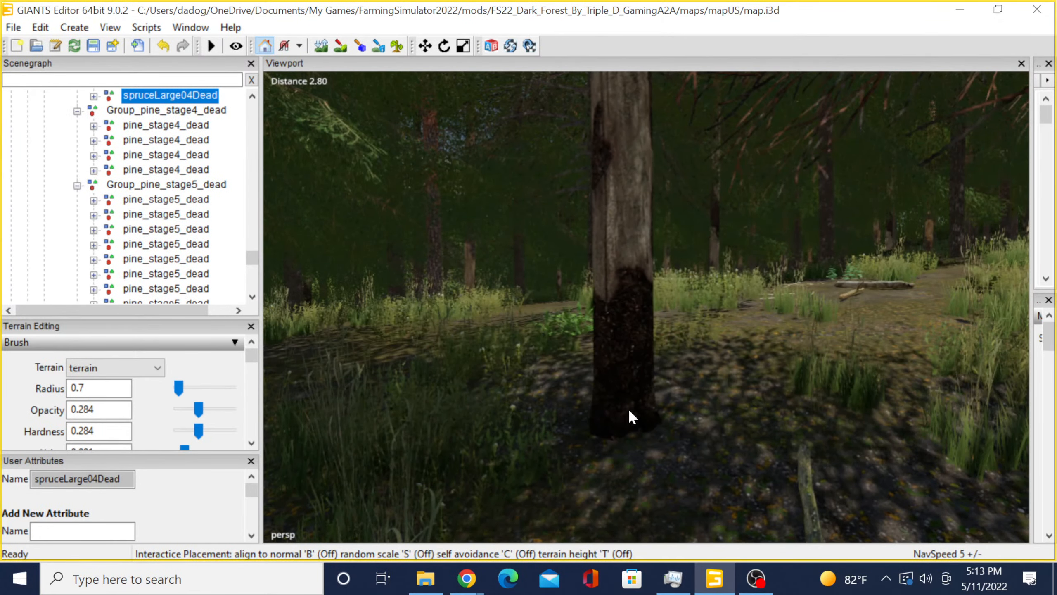
left_click(628, 408)
Duplicate a pine_stage5_dead tree and place the copy on the open soil between the two trunks, beyond the pale log with red mushrooms.
scroll(630, 400, "down", 4)
scroll(629, 390, "down", 4)
left_click_drag(629, 390, 560, 377, "alt")
scroll(736, 374, "down", 2)
left_click(583, 322)
scroll(708, 303, "up", 2)
left_click(648, 308)
scroll(682, 302, "up", 3)
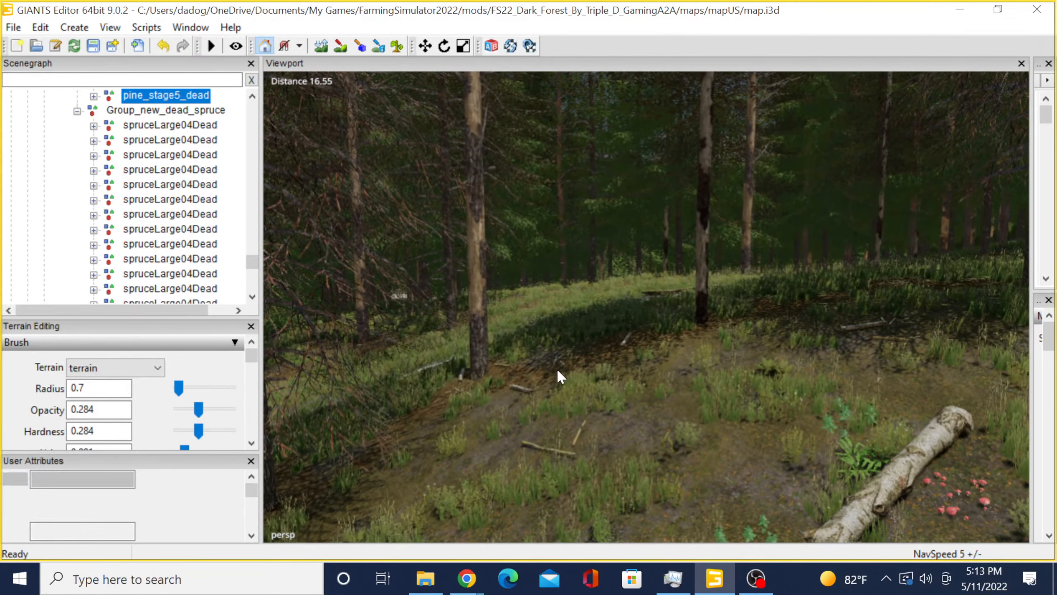
key("ctrl+d")
key("ctrl+b")
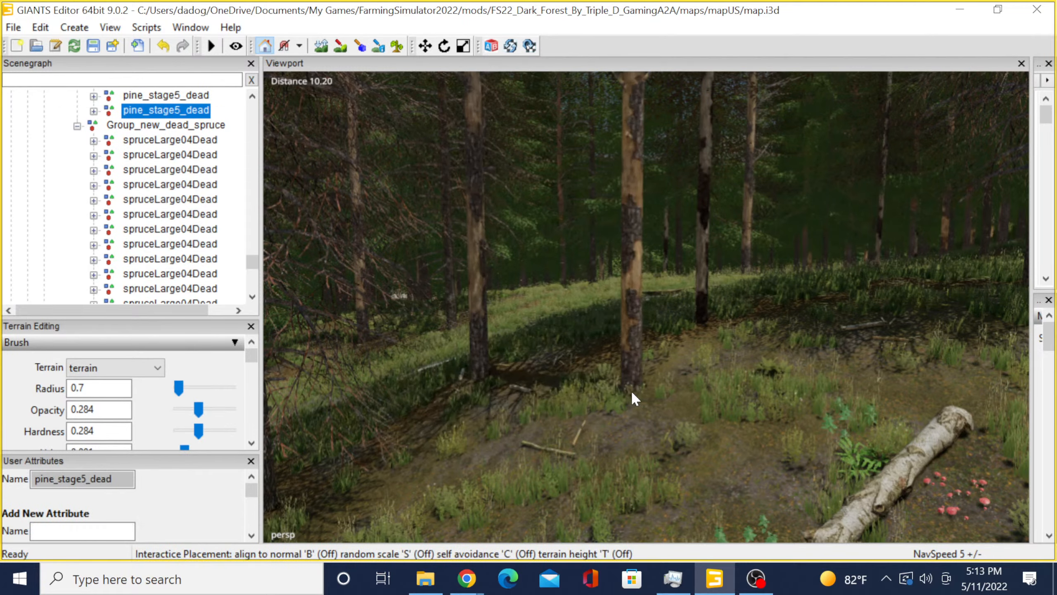
left_click(631, 401)
Reposition the pine_stage5_dead tree standing beside the fallen log near the red mushrooms.
left_click_drag(515, 384, 758, 334, "alt")
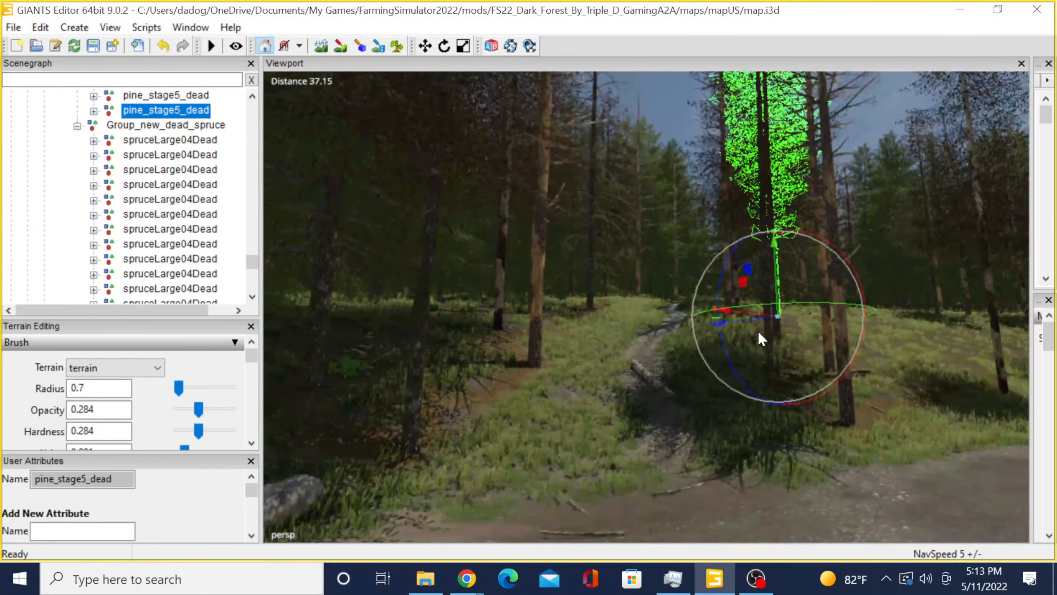
left_click(231, 186)
left_click_drag(429, 265, 655, 356, "alt")
scroll(490, 243, "up", 5)
scroll(516, 443, "down", 8)
scroll(578, 347, "up", 5)
left_click_drag(559, 333, 701, 338, "alt")
left_click(668, 320)
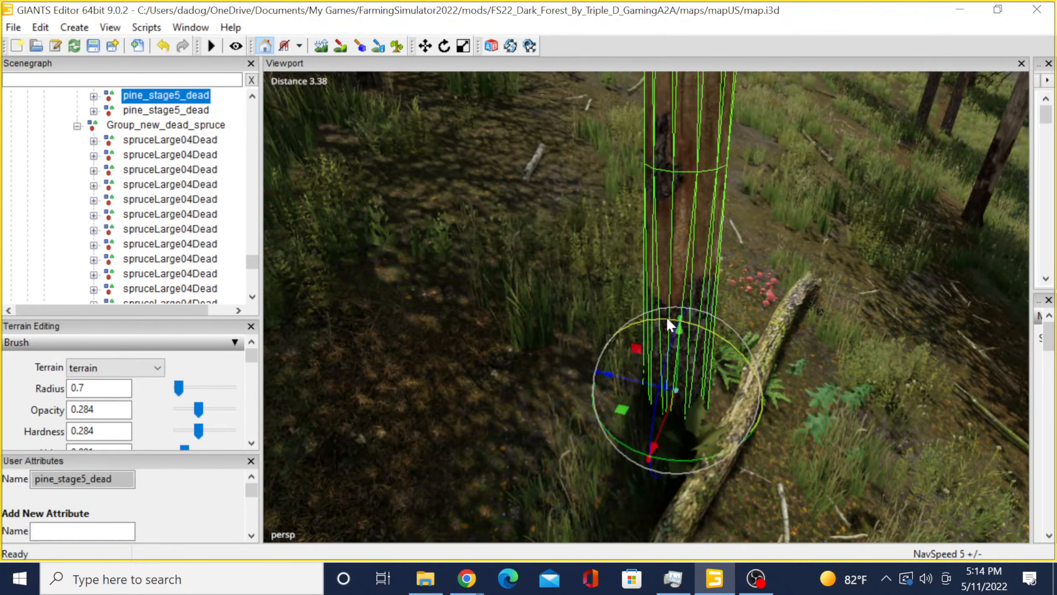
left_click_drag(750, 301, 773, 243)
left_click_drag(724, 209, 657, 232)
left_click(747, 251)
Move the spruce_dead tree from the dappled bare patch back to the grass tuft beside the bright green plant.
scroll(652, 188, "down", 5)
scroll(666, 178, "down", 3)
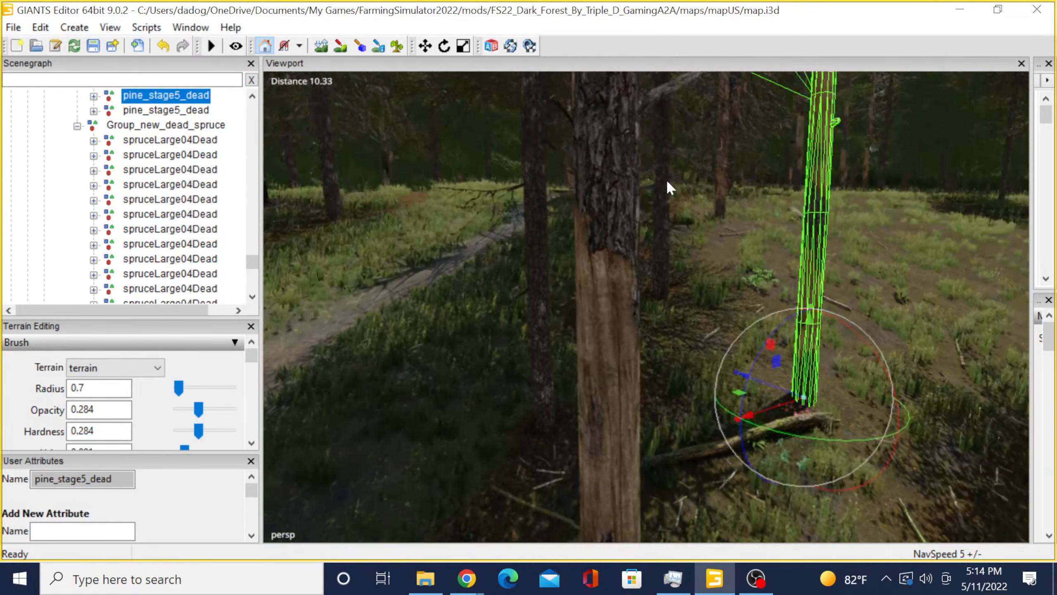
left_click_drag(668, 181, 695, 171, "alt")
scroll(724, 106, "up", 4)
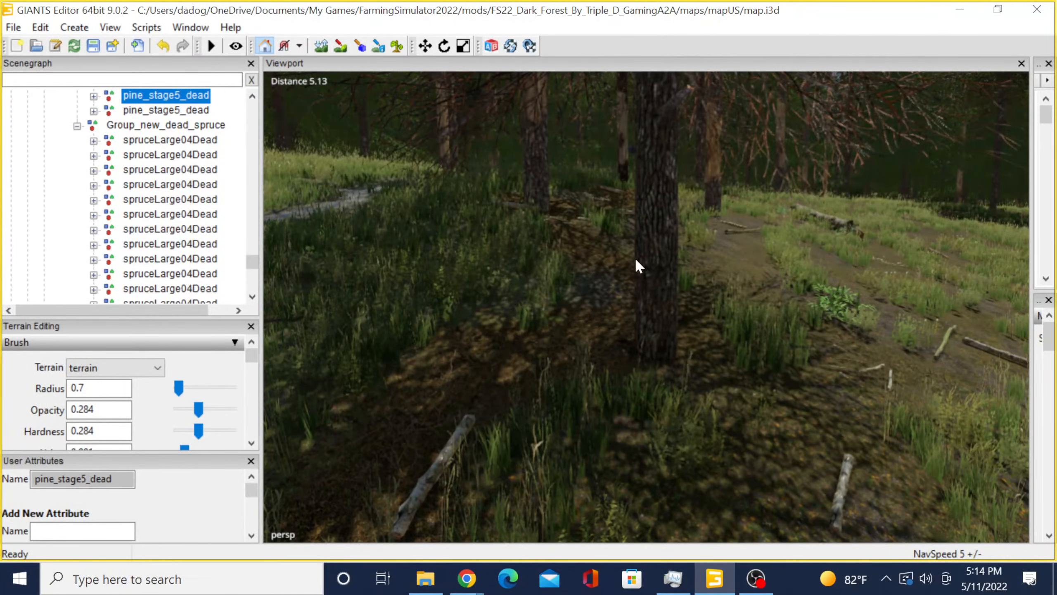
left_click(646, 262)
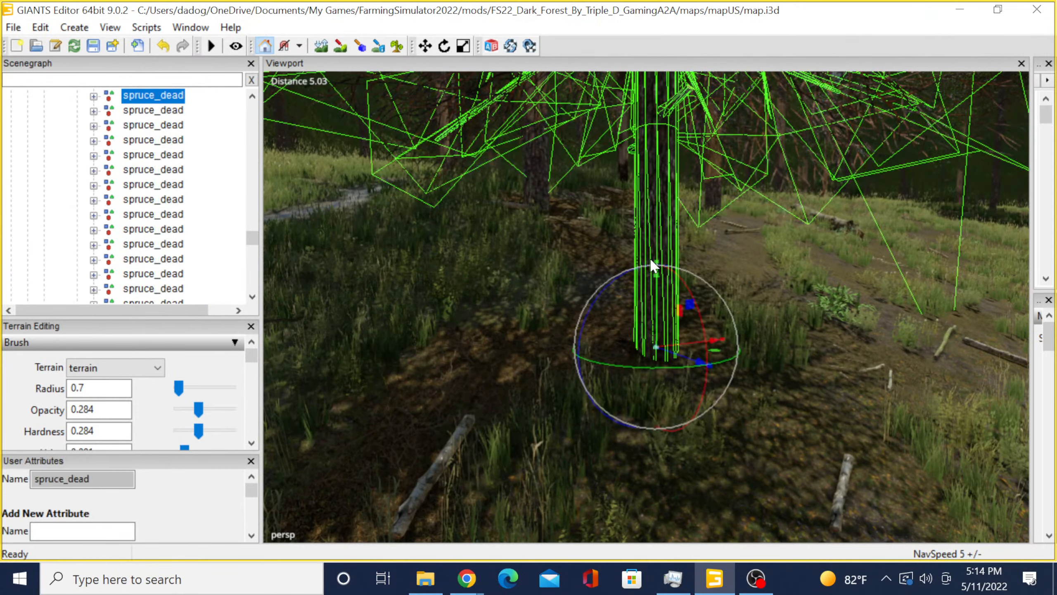
key("ctrl+b")
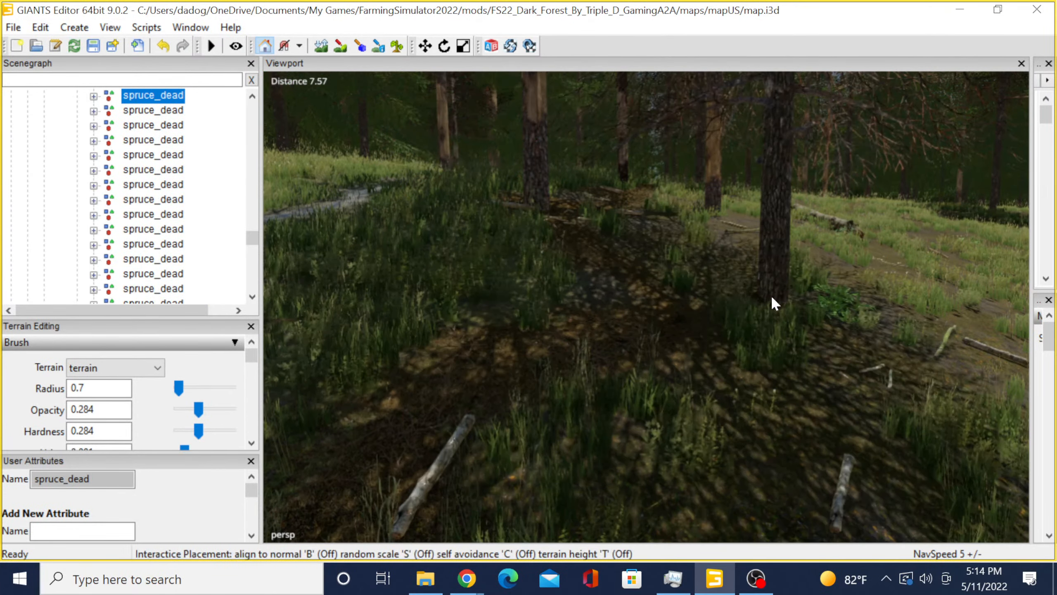
left_click(770, 297)
Move the nearby pine_stage5_dead tree further back into the grass beside the end of the long fallen log.
left_click_drag(647, 308, 727, 287, "alt")
scroll(599, 254, "up", 4)
scroll(722, 225, "up", 4)
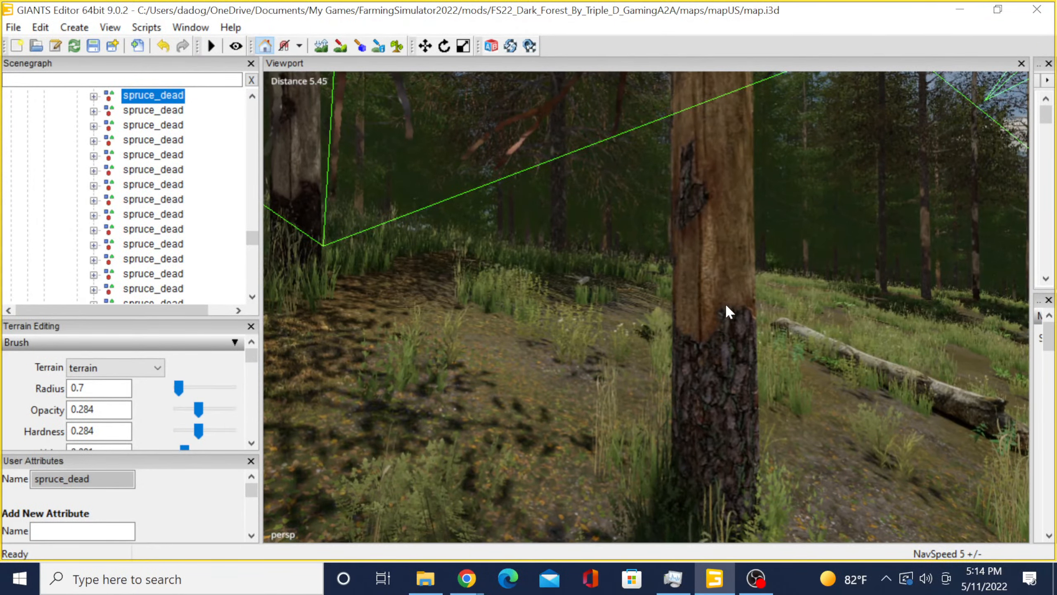
left_click(728, 307)
key("ctrl+b")
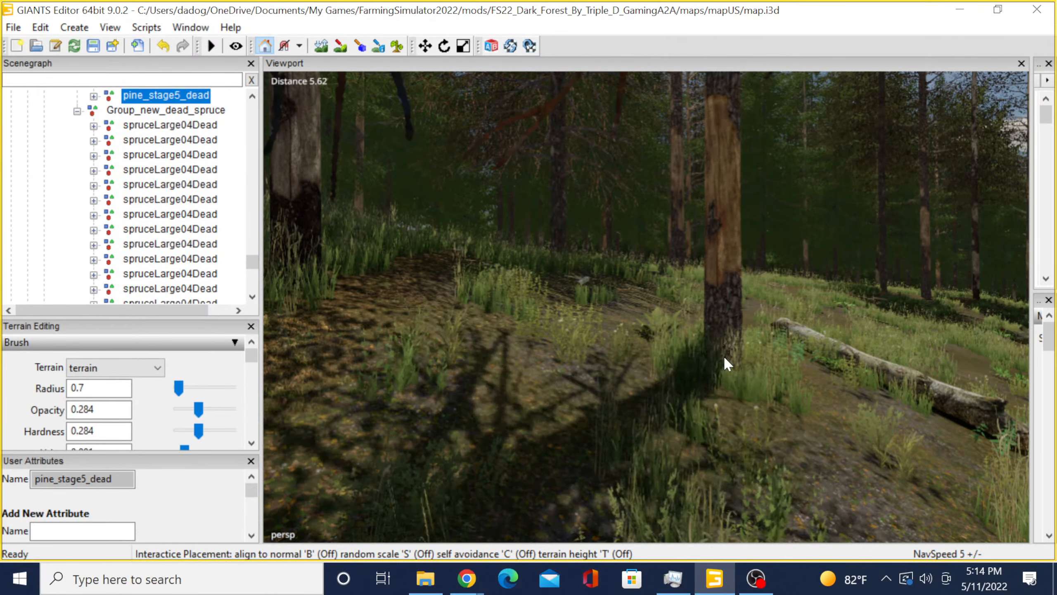
left_click(722, 344)
Examine the tree spacing on both sides of the forest footpath for remaining open spots.
scroll(703, 332, "down", 5)
left_click_drag(703, 332, 663, 341, "alt")
scroll(671, 308, "down", 3)
scroll(626, 307, "down", 1)
scroll(626, 308, "up", 2)
scroll(650, 320, "up", 3)
scroll(650, 319, "up", 2)
scroll(540, 335, "down", 4)
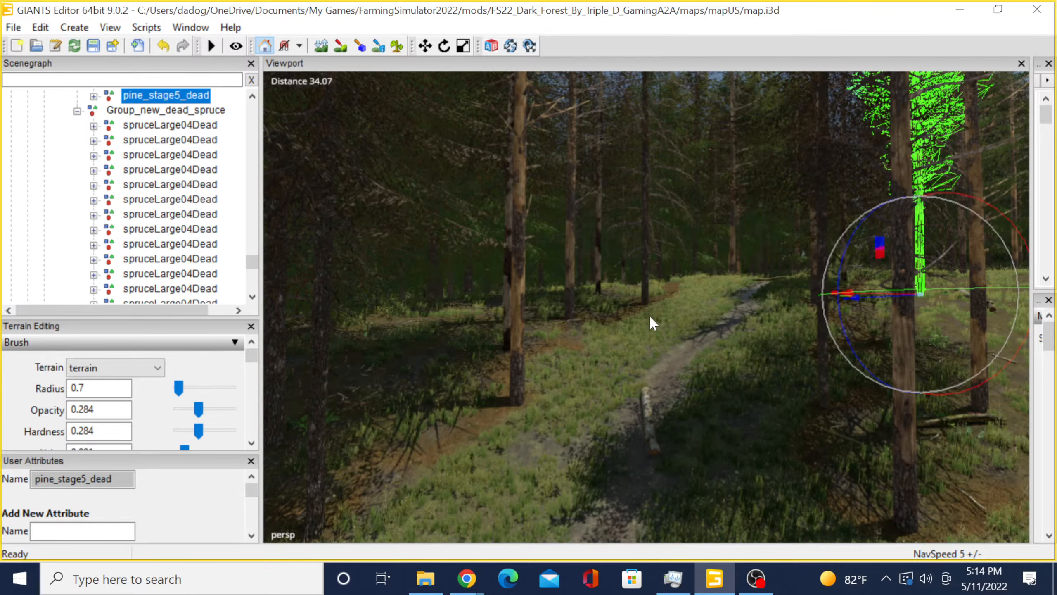
scroll(664, 322, "up", 3)
left_click_drag(674, 342, 592, 317, "alt")
scroll(652, 346, "down", 2)
scroll(703, 310, "down", 5)
scroll(565, 354, "up", 2)
scroll(565, 354, "up", 2)
scroll(542, 348, "up", 2)
scroll(577, 343, "up", 2)
scroll(576, 342, "down", 2)
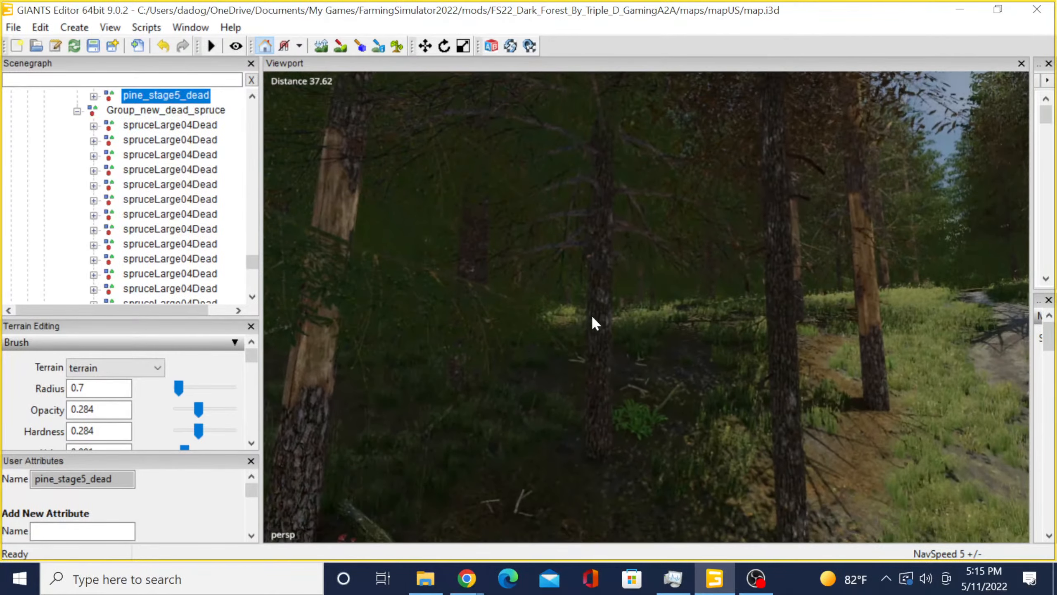
scroll(592, 318, "up", 1)
Examine the shaded ground around the spruce_dead tree behind the large boulder.
left_click(583, 324)
scroll(599, 353, "down", 7)
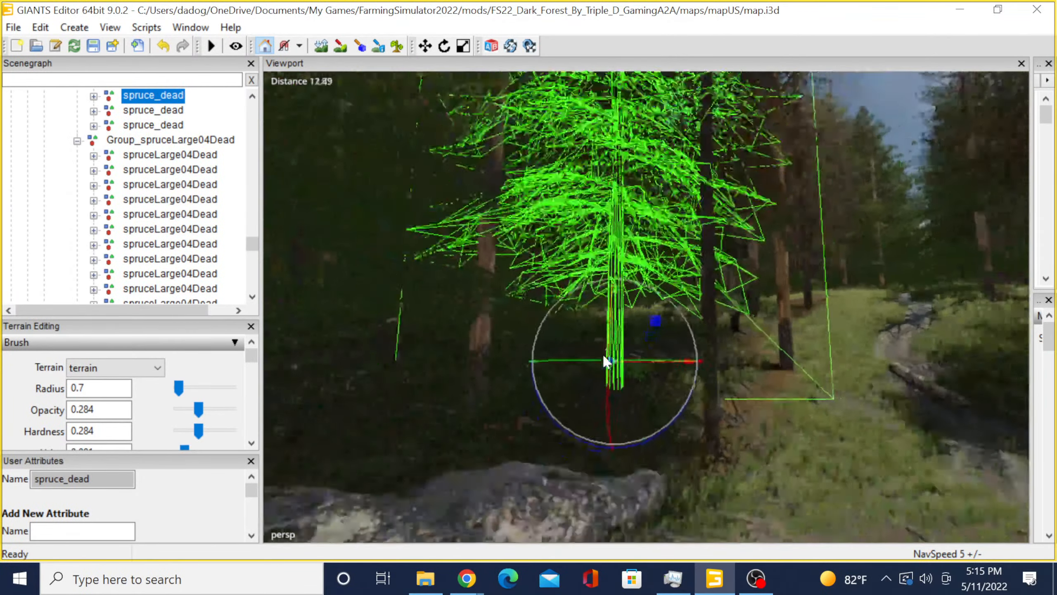
left_click_drag(606, 355, 611, 349, "alt")
scroll(604, 356, "up", 2)
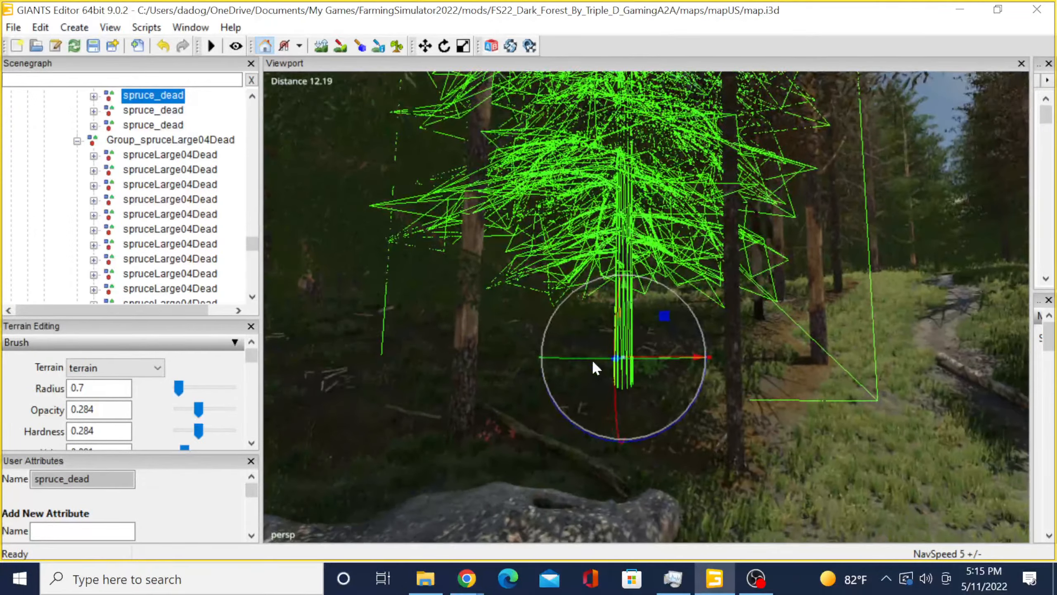
scroll(589, 366, "up", 2)
scroll(585, 380, "up", 4)
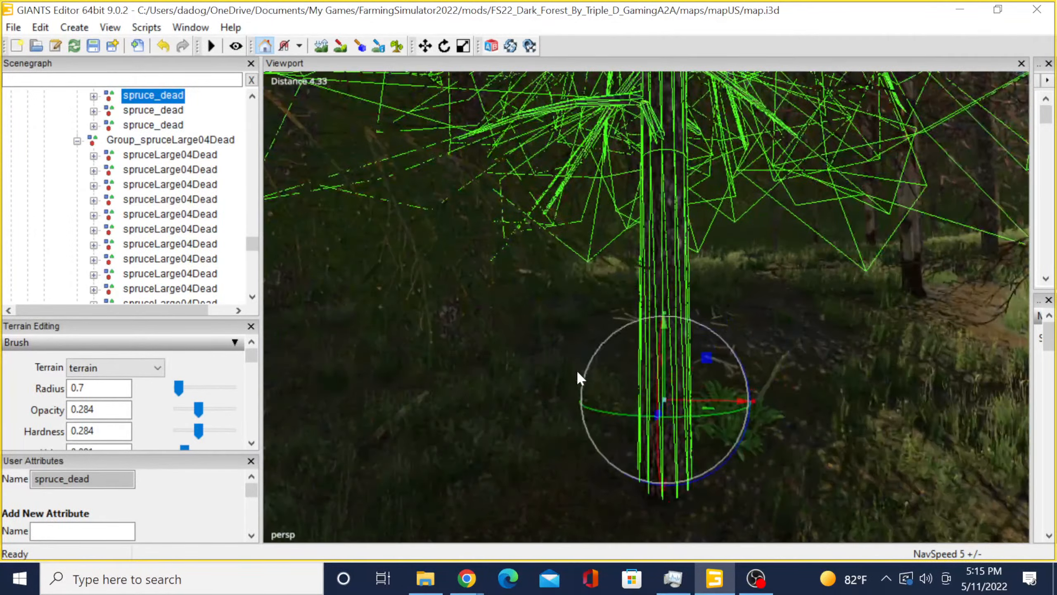
scroll(651, 370, "up", 3)
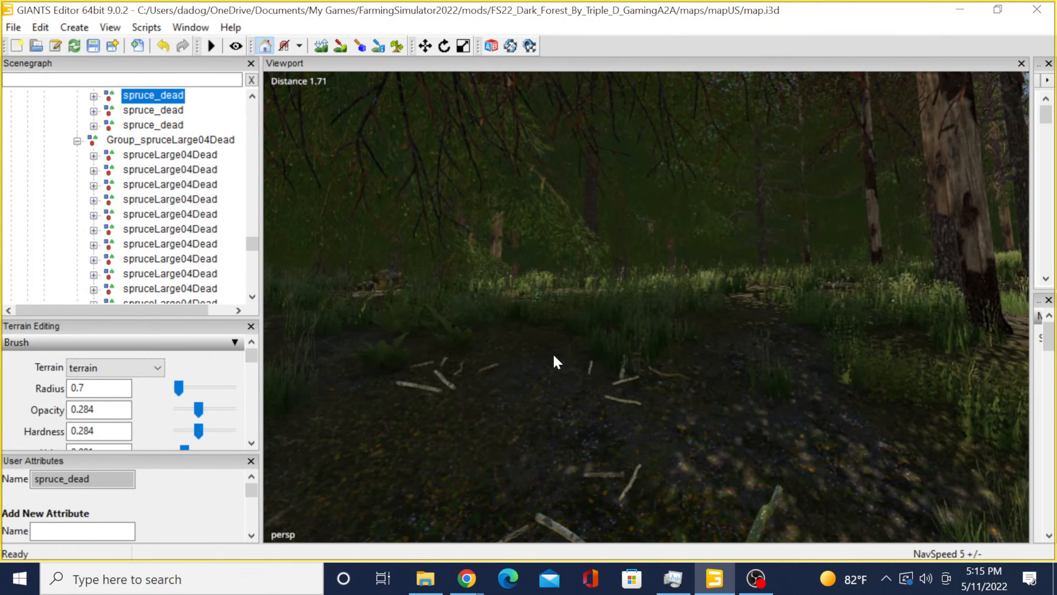
scroll(554, 359, "down", 3)
scroll(554, 366, "down", 5)
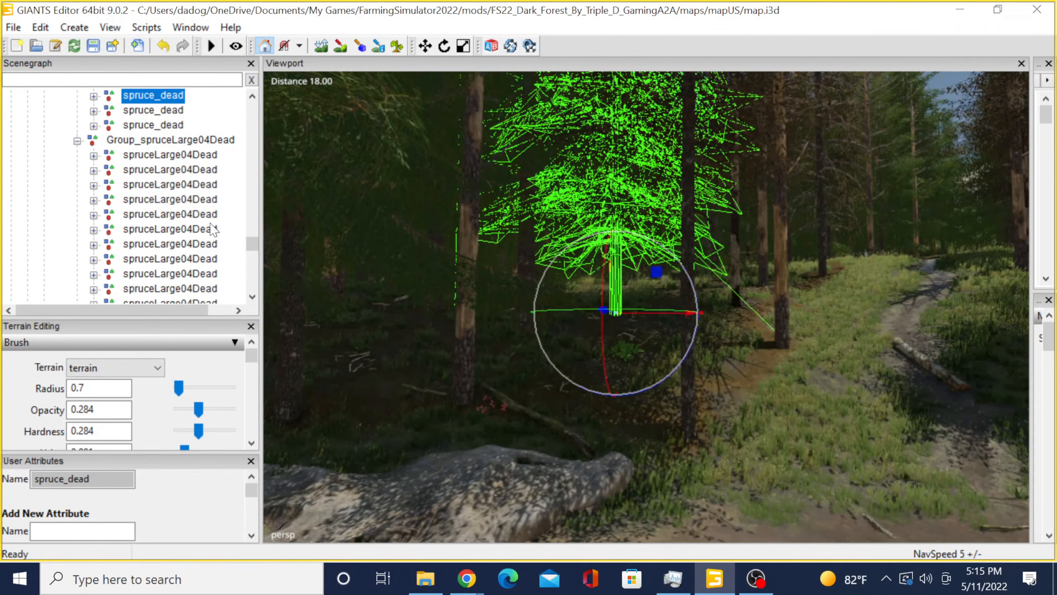
Duplicate the spruceLarge04Dead tree beside the path and place the copy on the brown-soil strip across the path.
left_click(391, 296)
left_click_drag(391, 297, 785, 290, "alt")
scroll(783, 283, "up", 10)
left_click(719, 315)
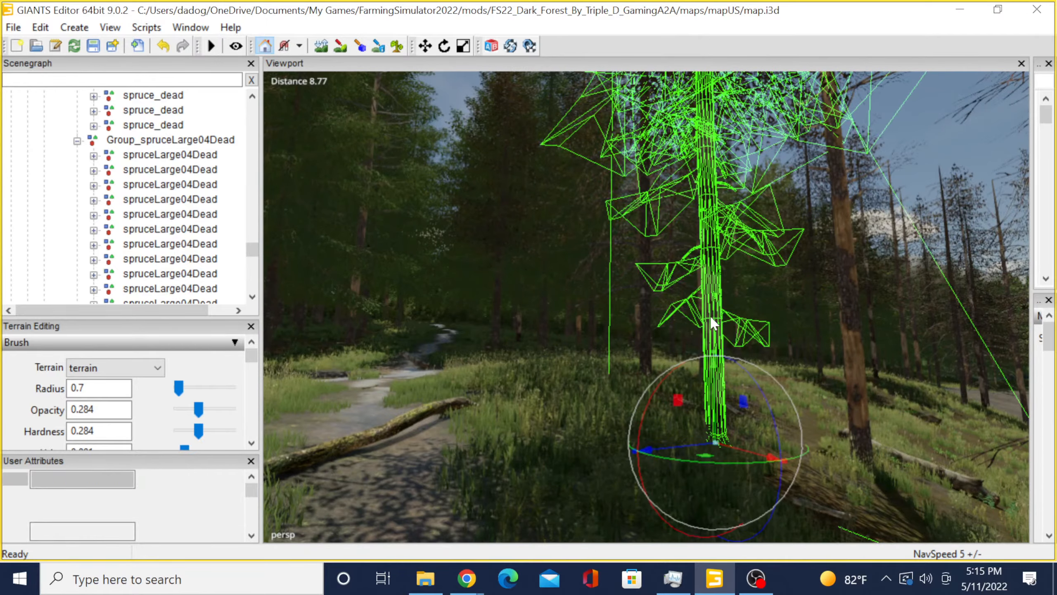
left_click_drag(718, 314, 777, 408, "alt")
scroll(641, 311, "up", 5)
scroll(675, 325, "up", 5)
scroll(677, 325, "up", 1)
scroll(858, 331, "up", 4)
scroll(777, 409, "down", 2)
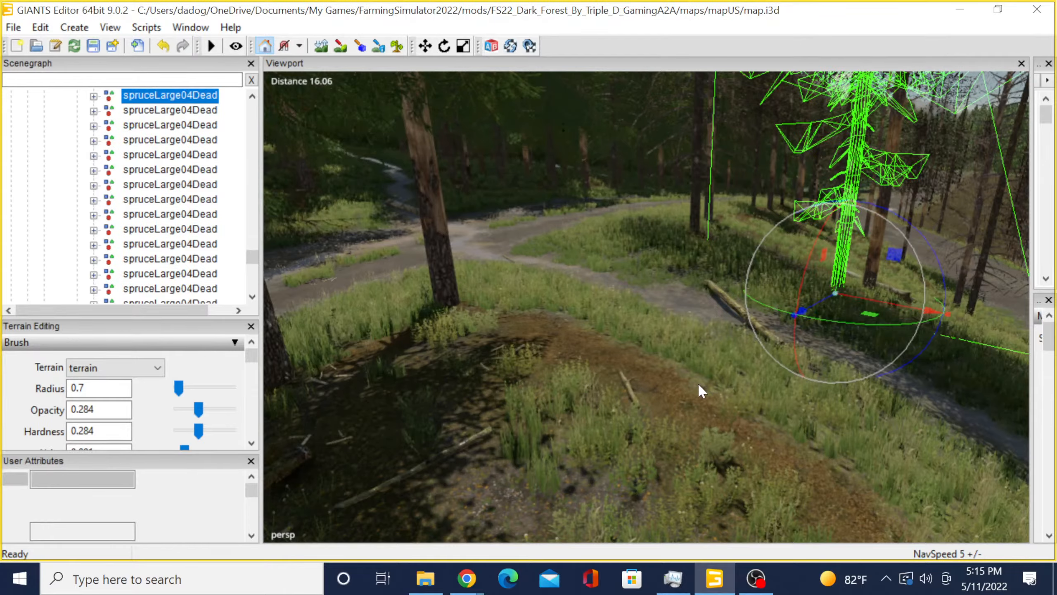
left_click(707, 406)
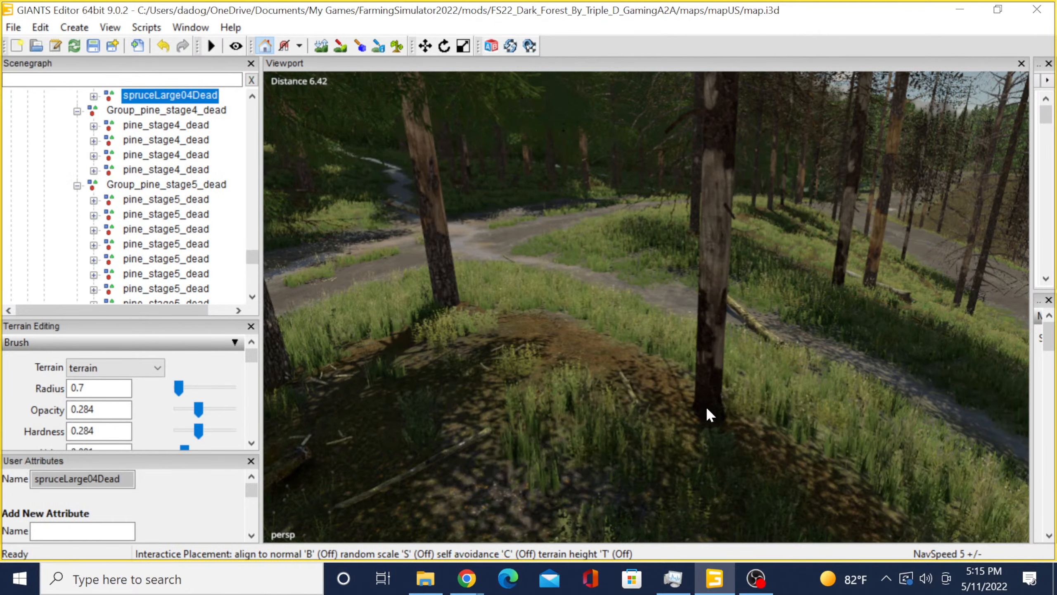
Duplicate a spruceLarge04Dead tree and place the copy in the shaded clearing beside the scattered sticks above the road.
scroll(669, 400, "down", 10)
left_click_drag(669, 401, 564, 300, "alt")
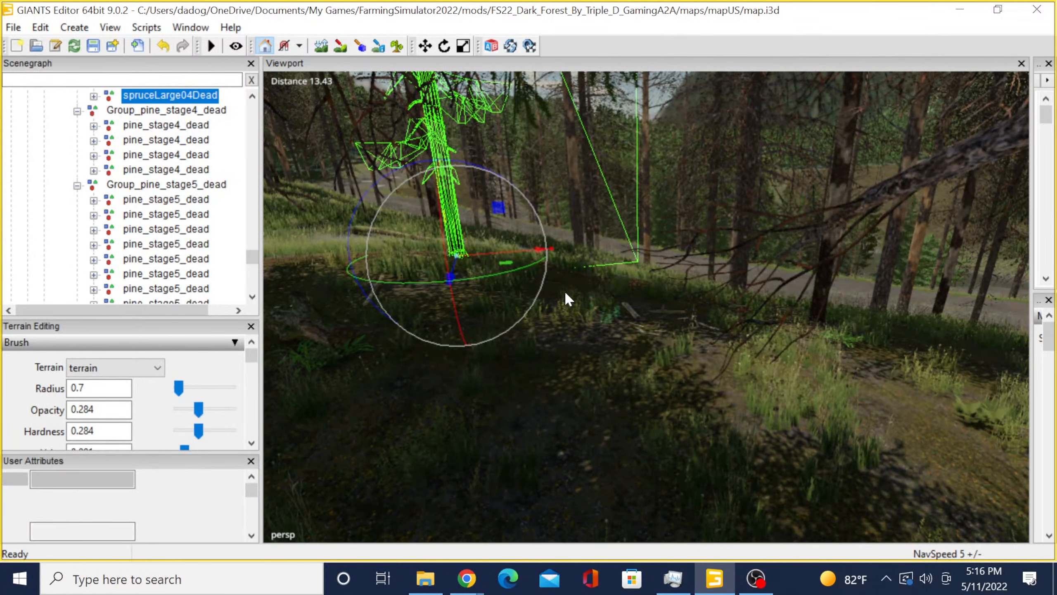
key("ctrl+d")
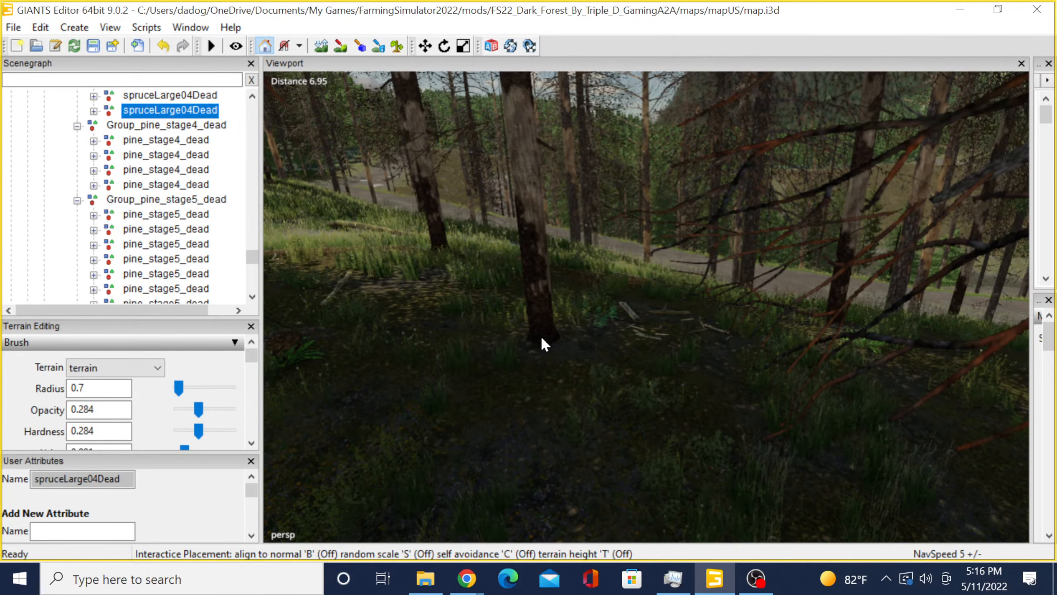
left_click(540, 336)
Move the spruceLarge04Dead copy further back, between the old stump and the scattered sticks.
right_click_drag(637, 358, 582, 344)
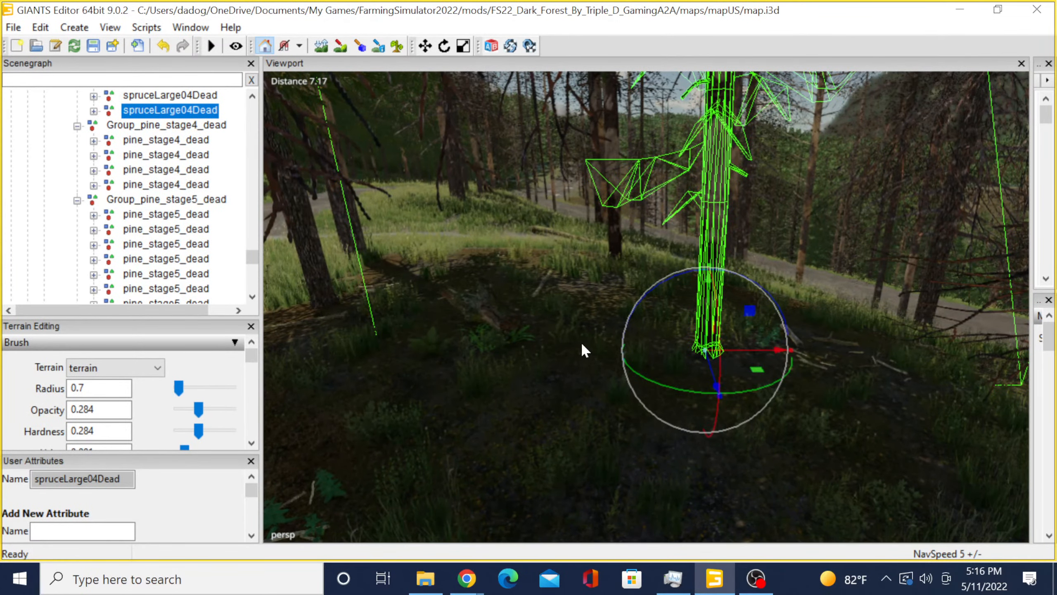
key("ctrl+b")
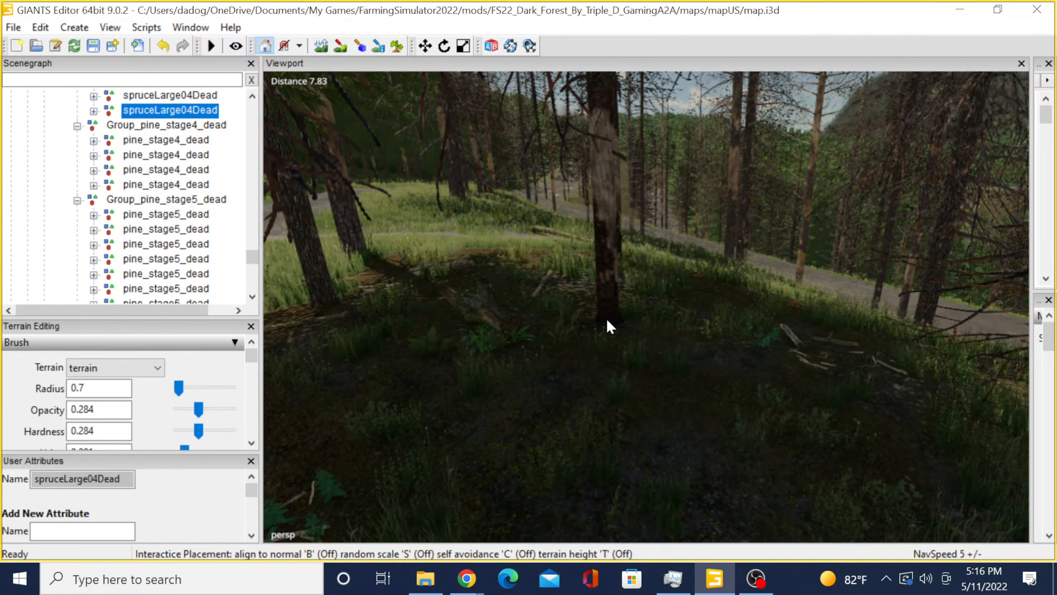
left_click(607, 319)
Duplicate a pine_stage6 tree and place the copy in the shaded clearing just in front of the scattered sticks.
right_click_drag(585, 345, 683, 306)
left_click(657, 300)
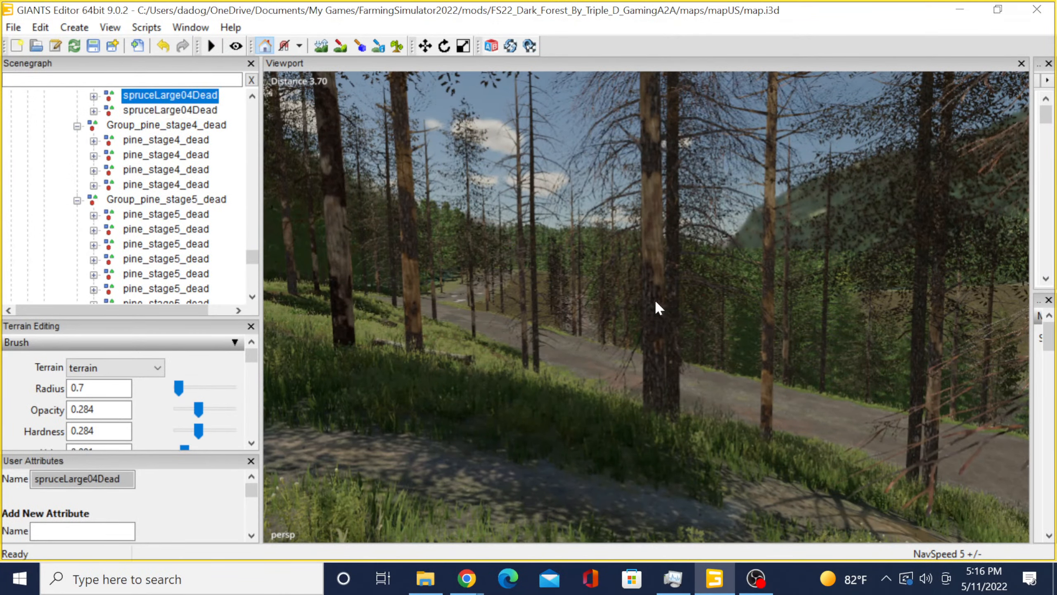
right_click_drag(656, 279, 612, 252)
left_click(650, 252)
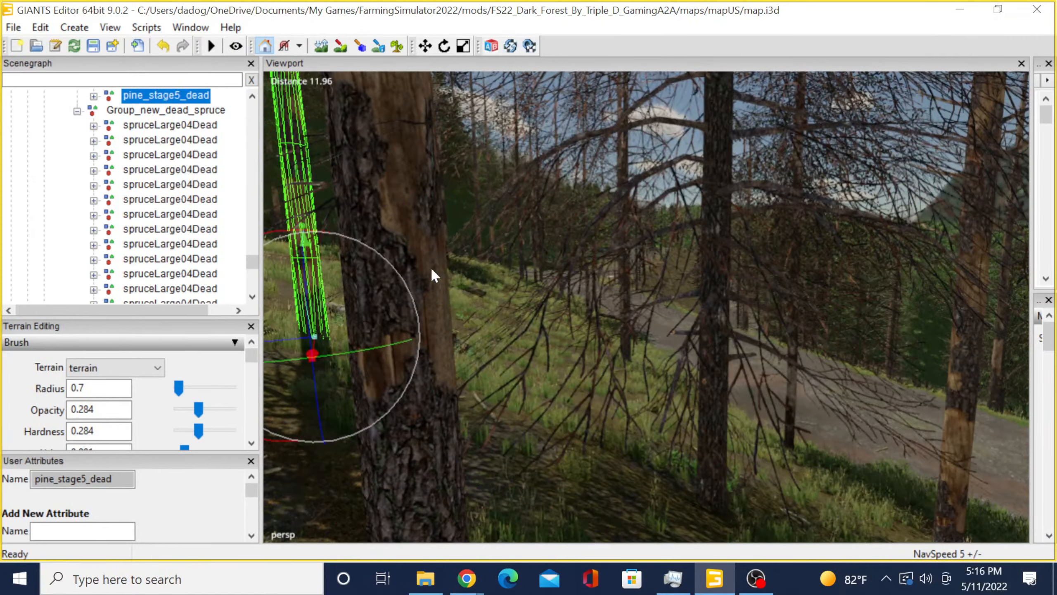
left_click(432, 268)
left_click_drag(499, 275, 527, 274, "alt")
scroll(557, 285, "down", 5)
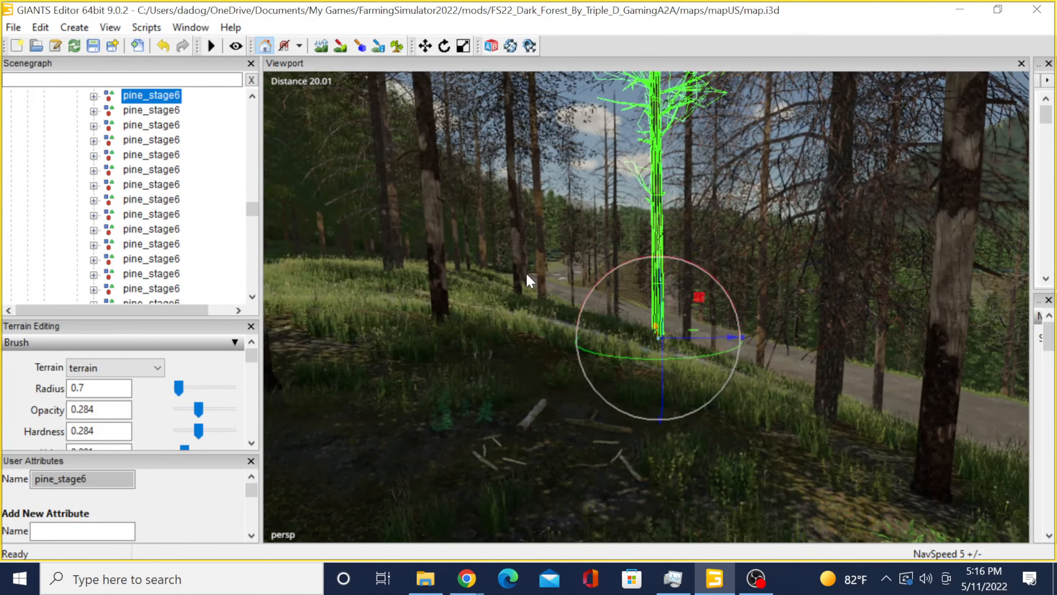
left_click(591, 397)
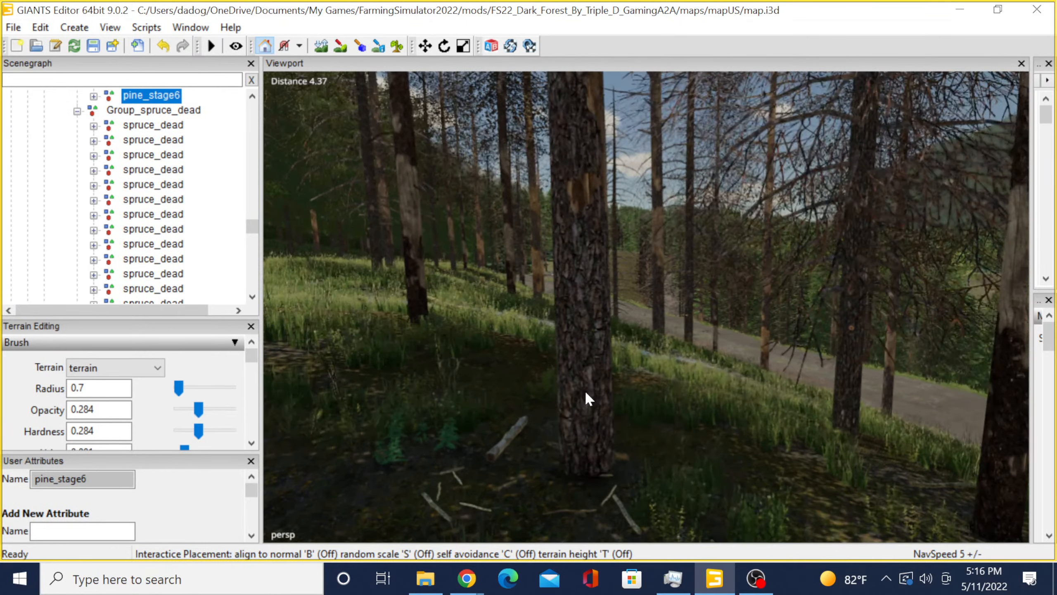
scroll(584, 390, "up", 3)
left_click_drag(575, 403, 537, 447, "alt")
scroll(557, 400, "down", 5)
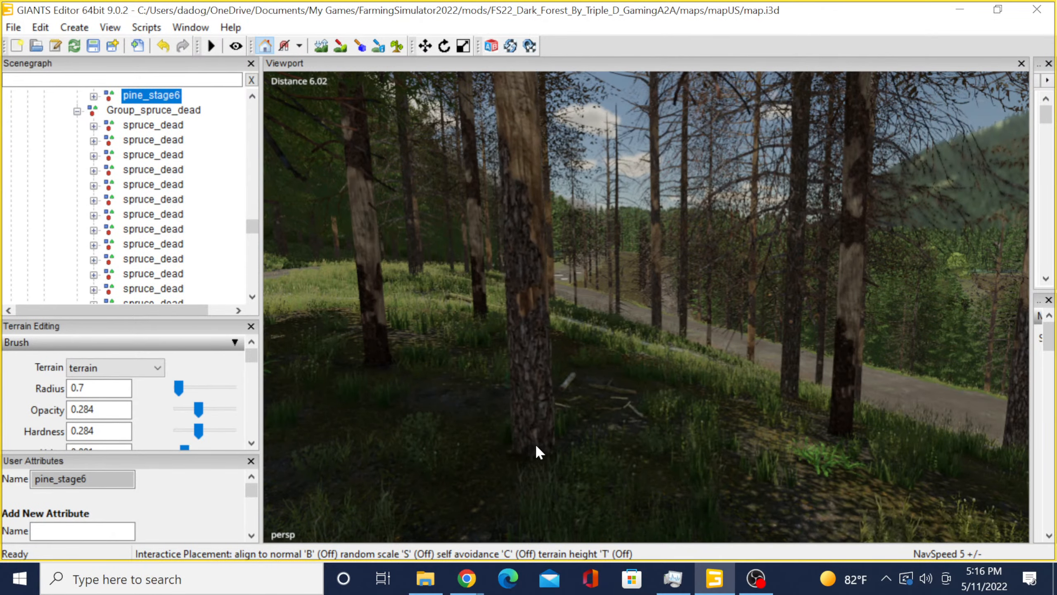
Duplicate a spruceVar02_stage02 tree and place the copy on the open ground between the leaning trunks and the scattered twigs.
left_click_drag(667, 437, 704, 393, "alt")
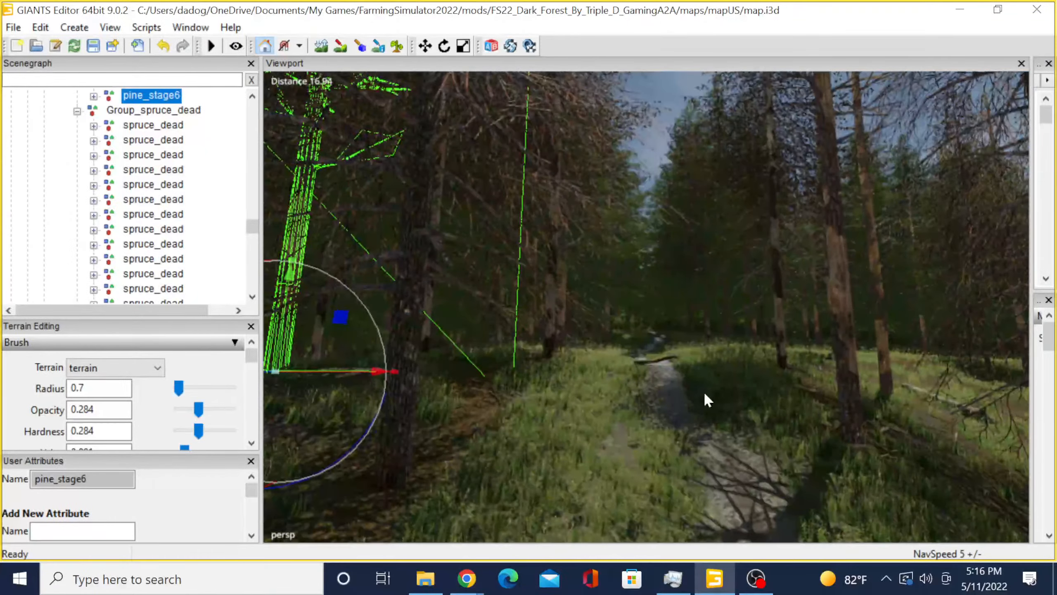
key("f")
left_click(729, 251)
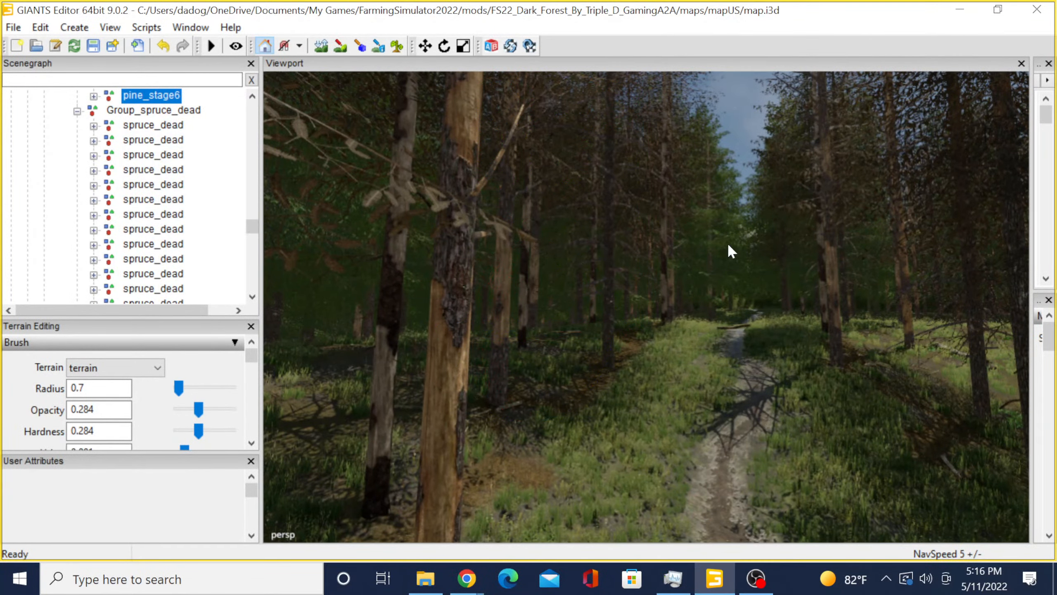
left_click_drag(729, 250, 573, 349, "alt")
left_click(557, 273)
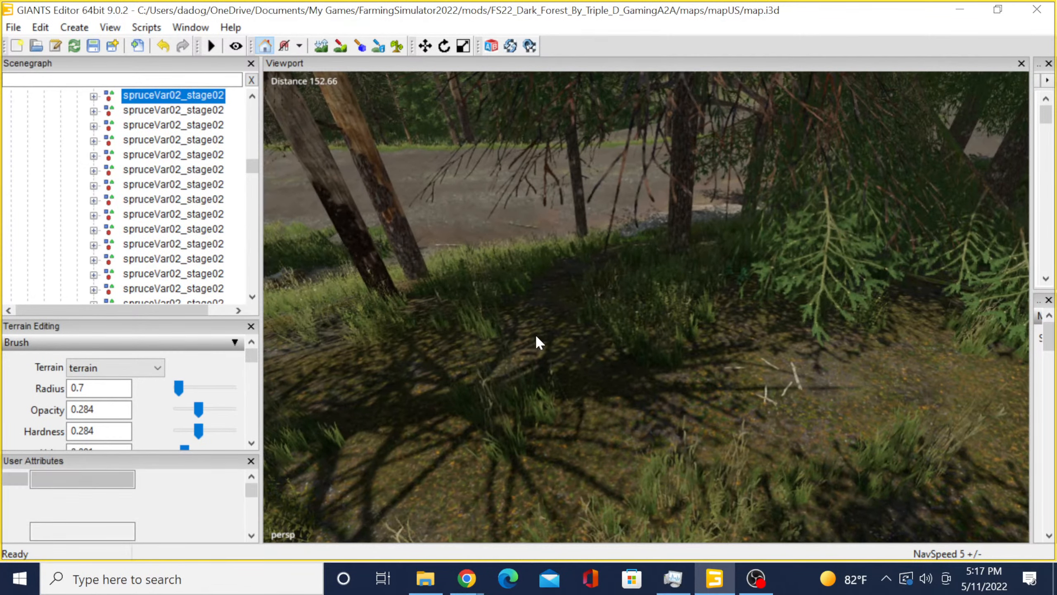
key("ctrl+v")
key("ctrl+b")
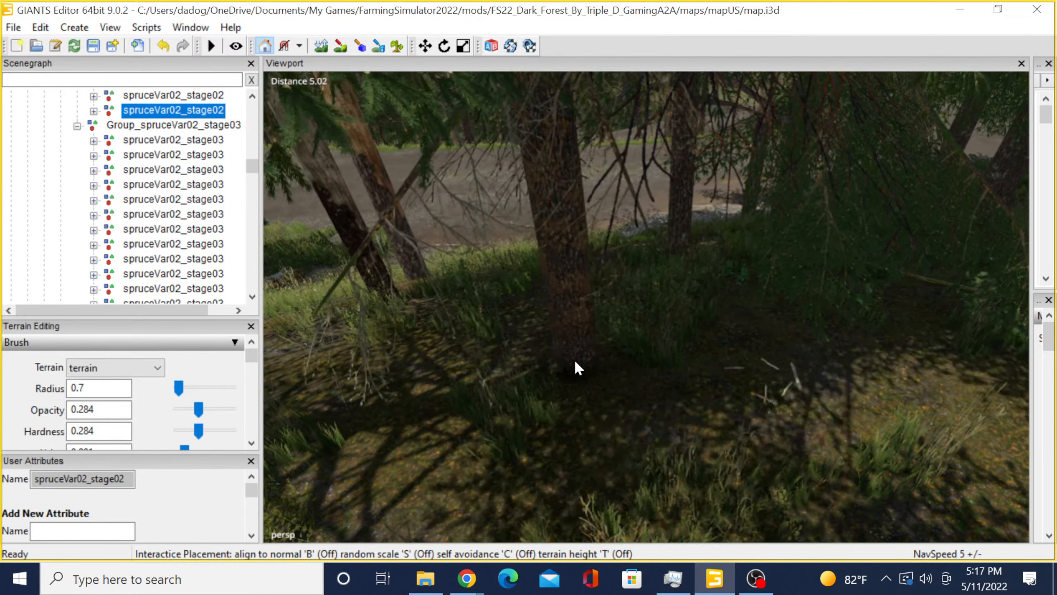
left_click(576, 360)
left_click_drag(576, 361, 584, 335, "alt")
scroll(556, 361, "down", 3)
scroll(572, 344, "up", 2)
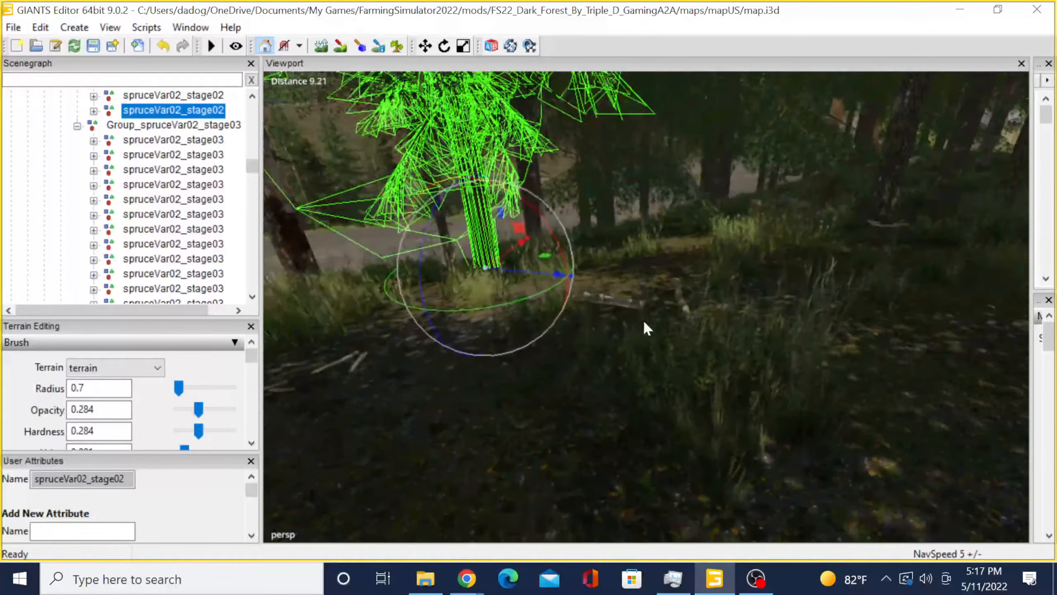
scroll(644, 322, "down", 4)
scroll(580, 324, "down", 2)
scroll(578, 329, "up", 1)
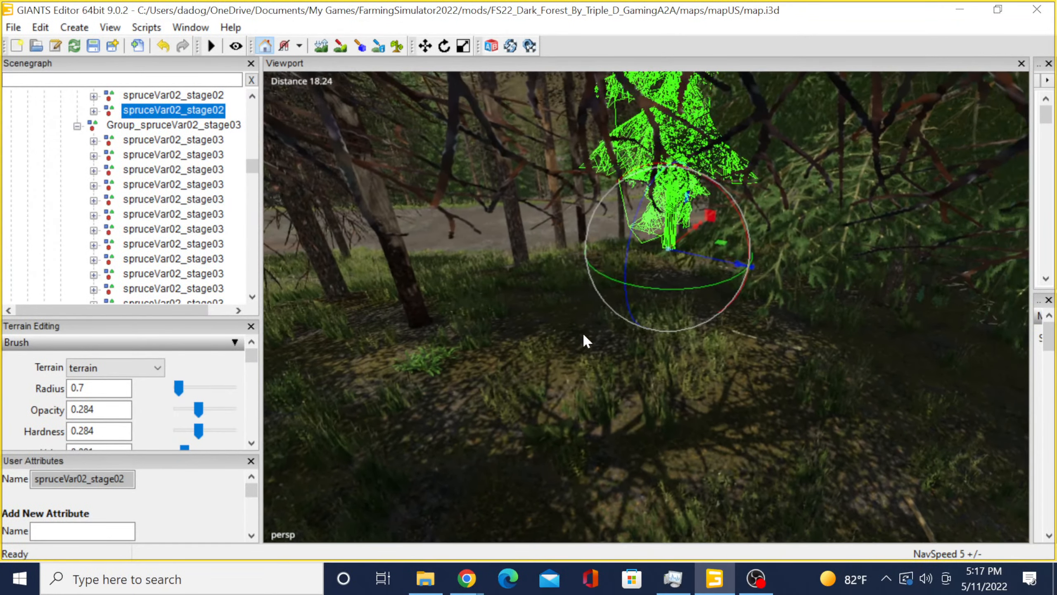
Duplicate the spruceVar02_stage02 tree and place the copy on the open ground between the leaning trunk and the drooping branches.
key("ctrl+d")
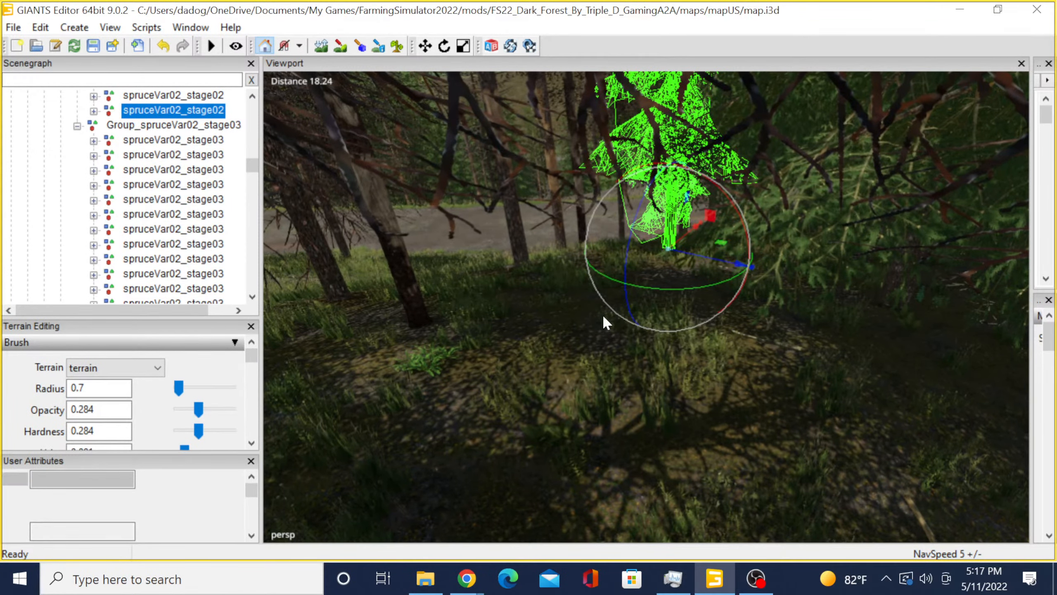
key("ctrl+b")
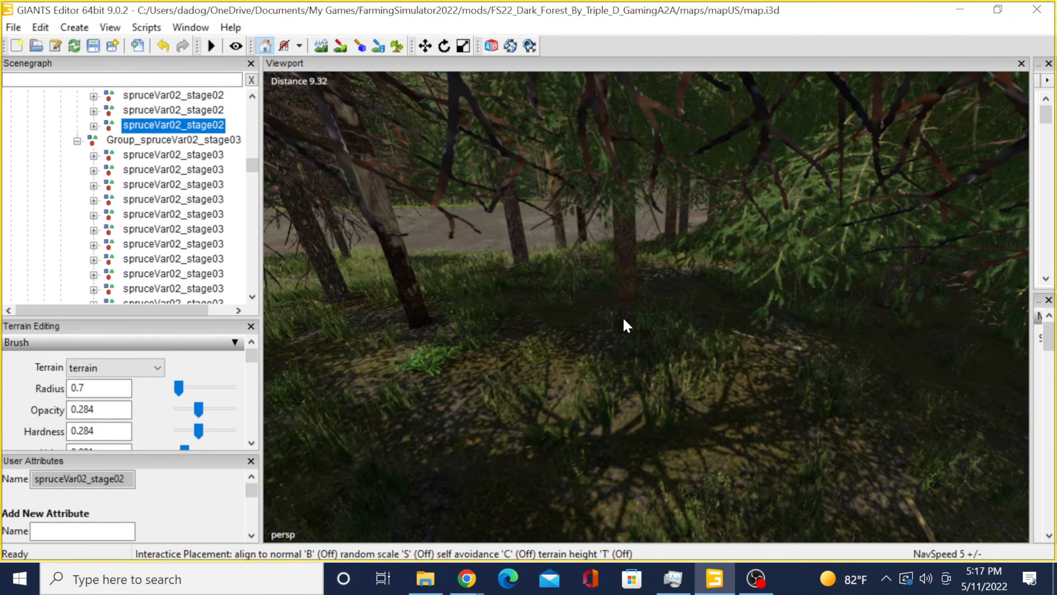
left_click(626, 319)
left_click_drag(624, 317, 660, 325, "alt")
Add another spruceVar02_stage02 copy on the shaded ground between the rough-barked trunk and the peeled trunk near the road.
scroll(672, 291, "up", 10)
left_click_drag(678, 278, 394, 282, "alt")
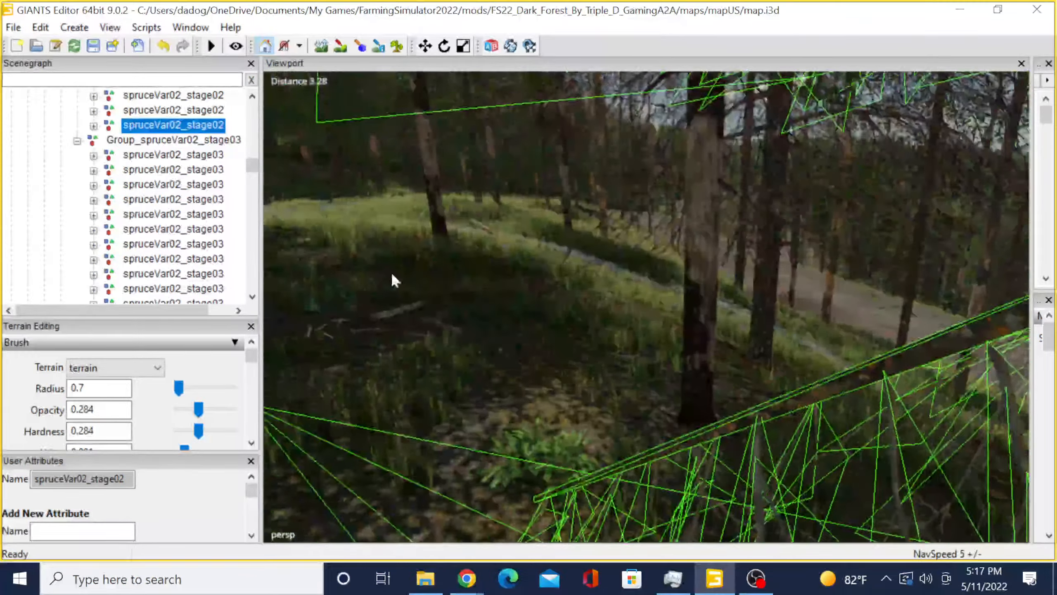
left_click_drag(666, 258, 612, 235, "alt")
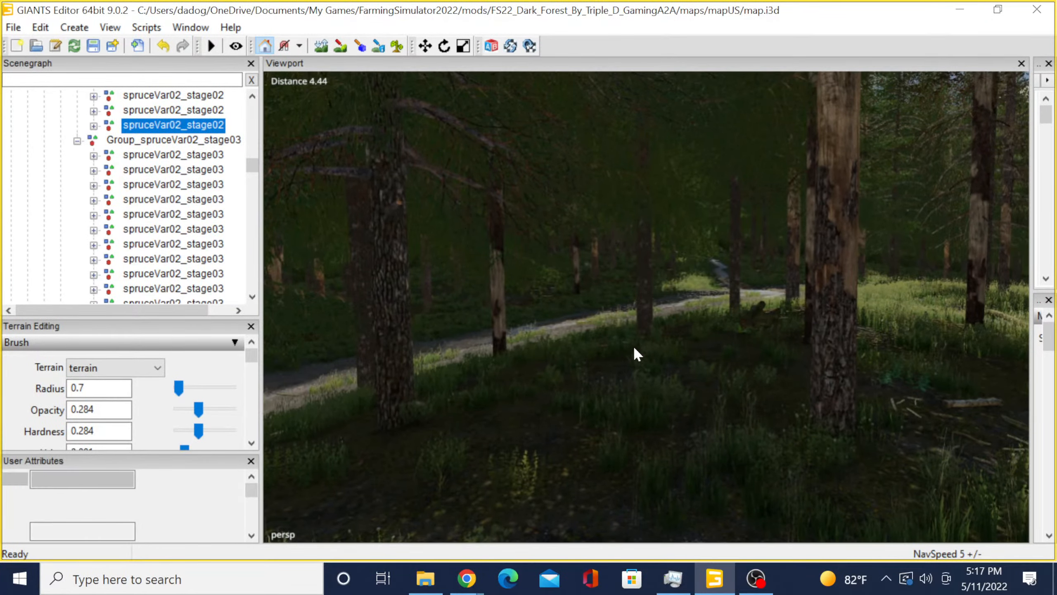
left_click(626, 385)
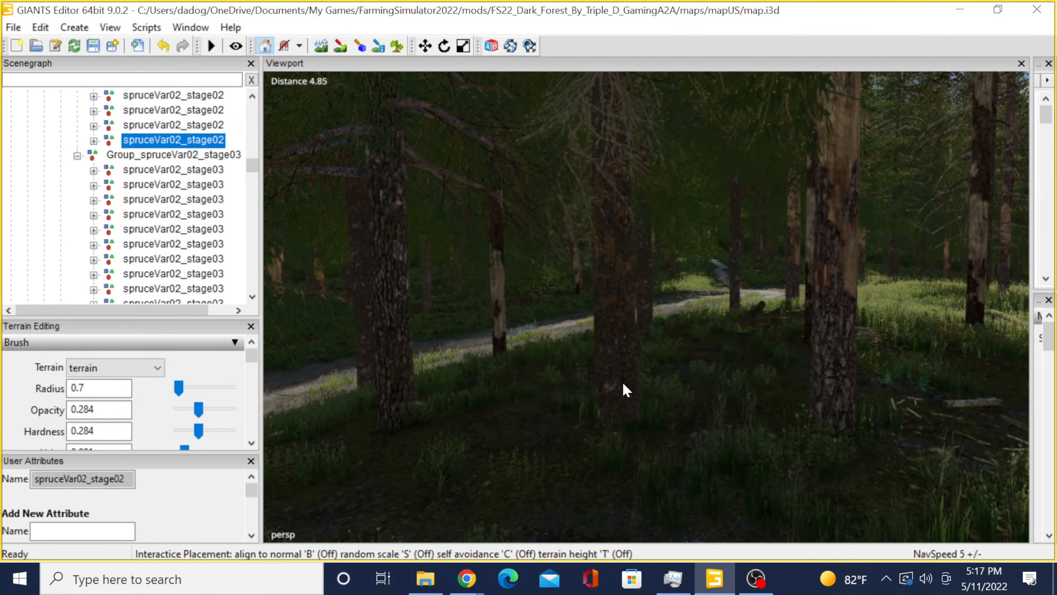
scroll(620, 381, "up", 10)
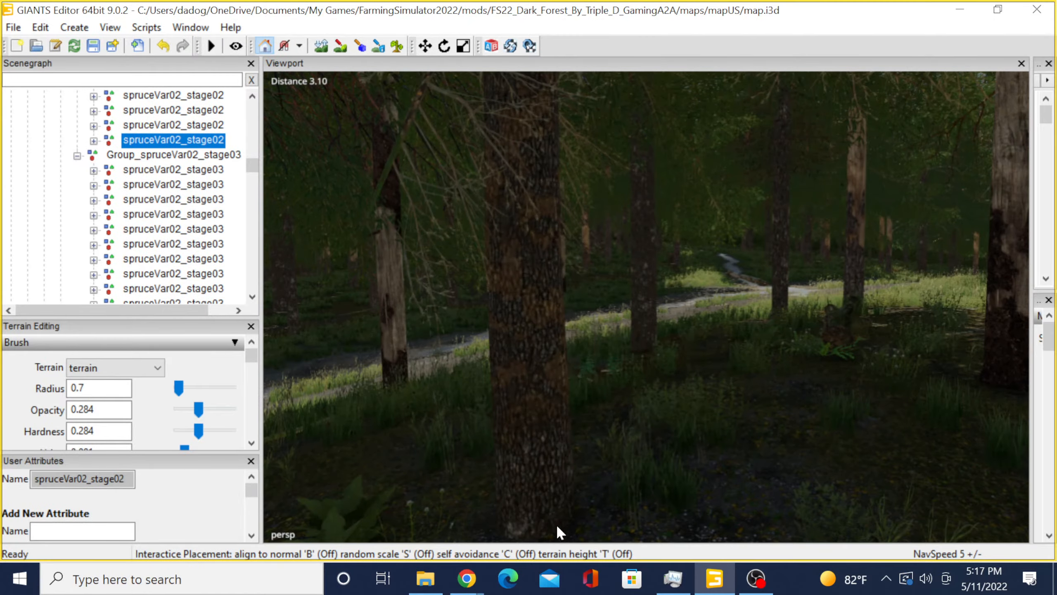
left_click(583, 525)
scroll(573, 370, "down", 8)
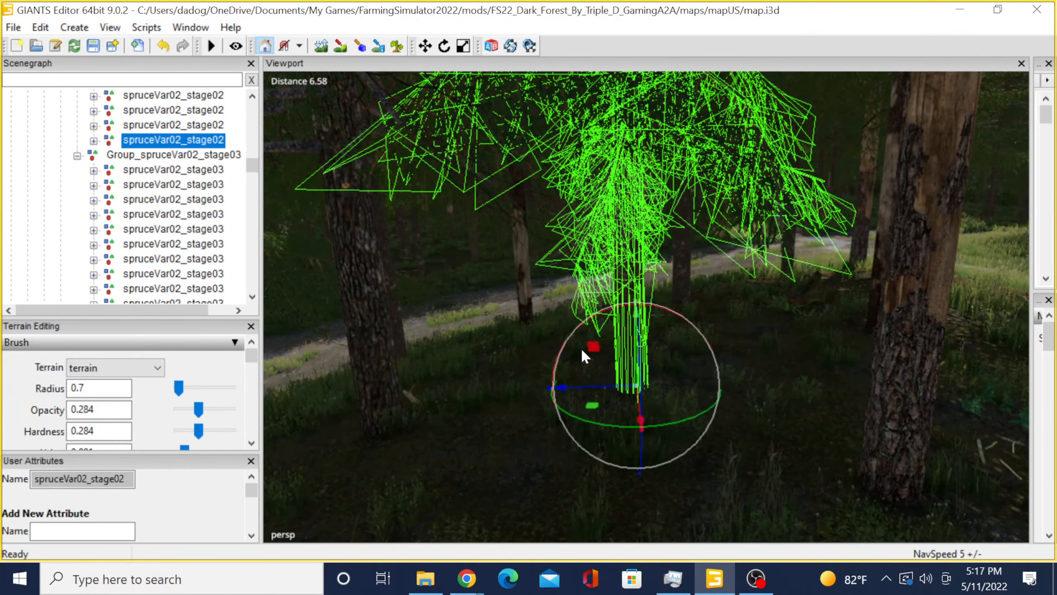
Duplicate a pine_stage5_2 tree and place the copy at the edge of the sunlit grass, across the clearing from the fallen birch log.
left_click_drag(582, 350, 902, 316, "alt")
scroll(627, 396, "down", 9, "alt")
scroll(675, 425, "up", 8, "alt")
scroll(787, 350, "up", 9, "alt")
scroll(730, 328, "down", 8, "alt")
scroll(832, 292, "down", 2, "alt")
scroll(852, 326, "down", 3, "alt")
scroll(897, 319, "down", 1, "alt")
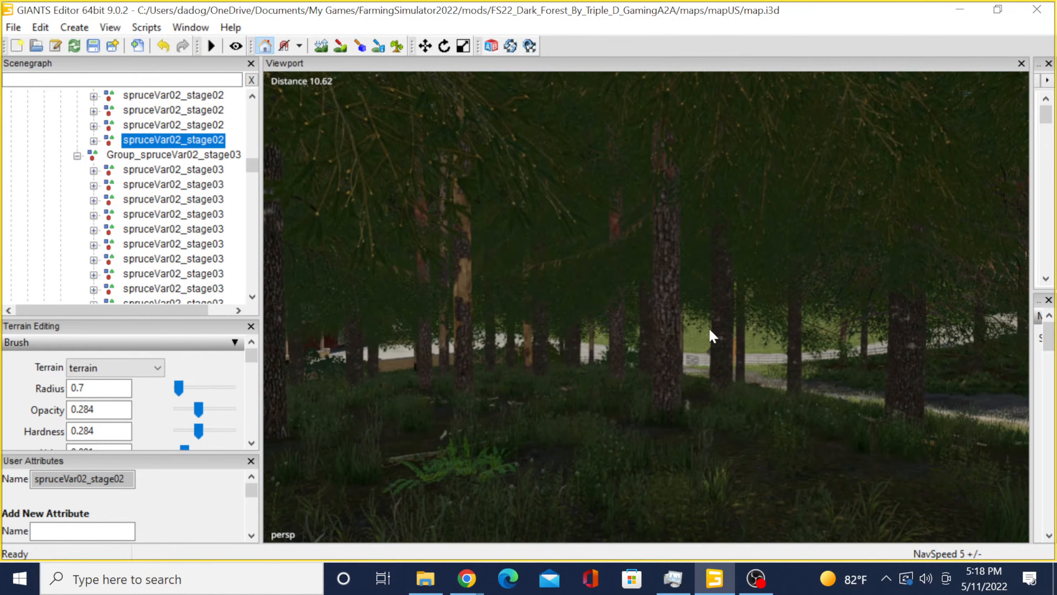
right_click(674, 316)
left_click(668, 312)
left_click(668, 314)
scroll(657, 312, "down", 3)
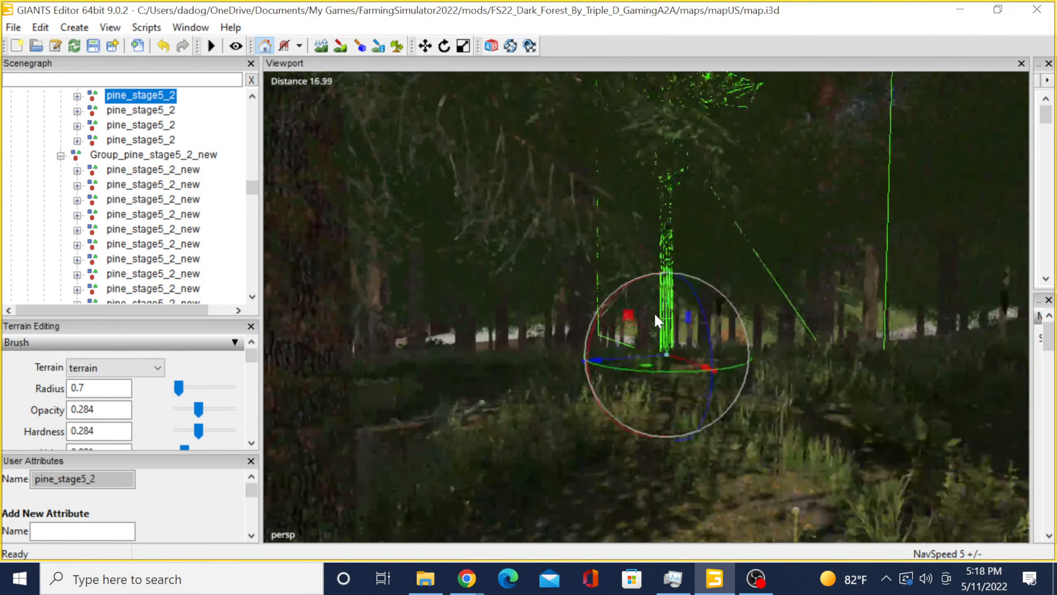
left_click_drag(655, 313, 596, 362, "alt")
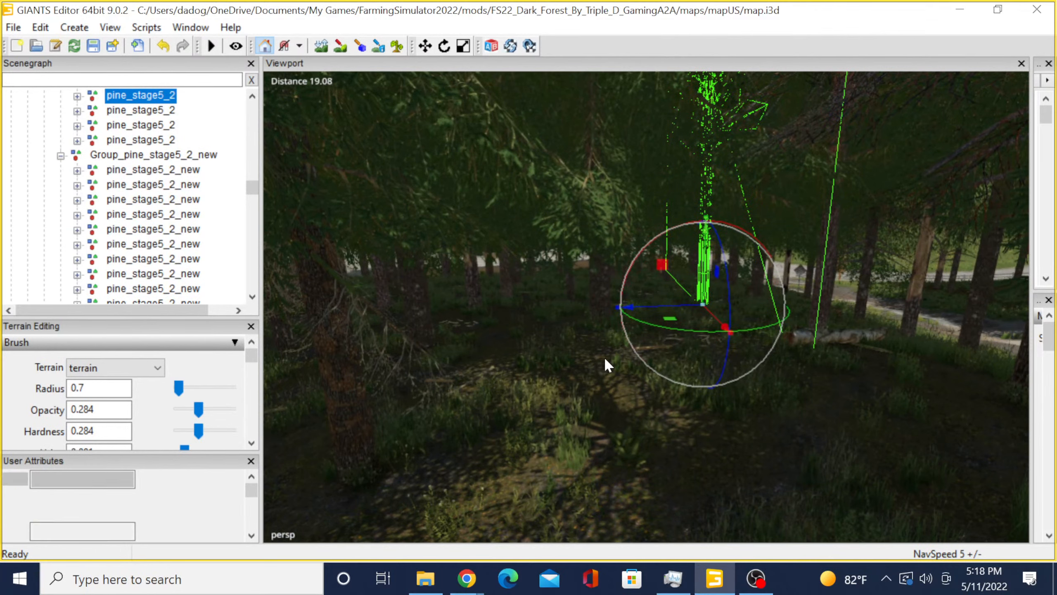
left_click(572, 377)
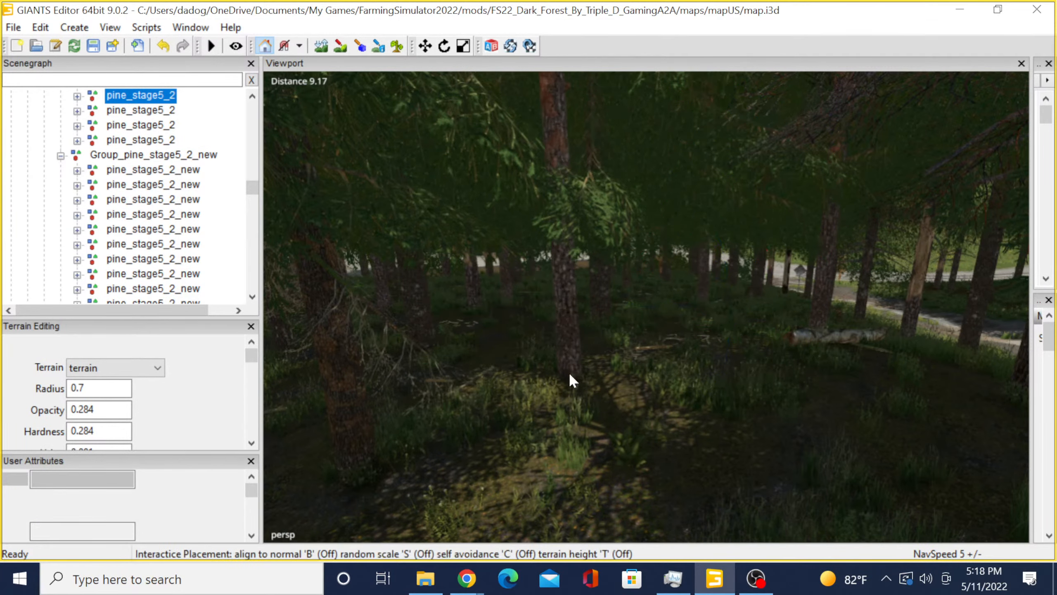
Duplicate the pine_stage5_2 tree again and place the copy just in front of the fallen log, between the leaning pine and the peeled trunk.
left_click_drag(515, 387, 600, 390, "alt")
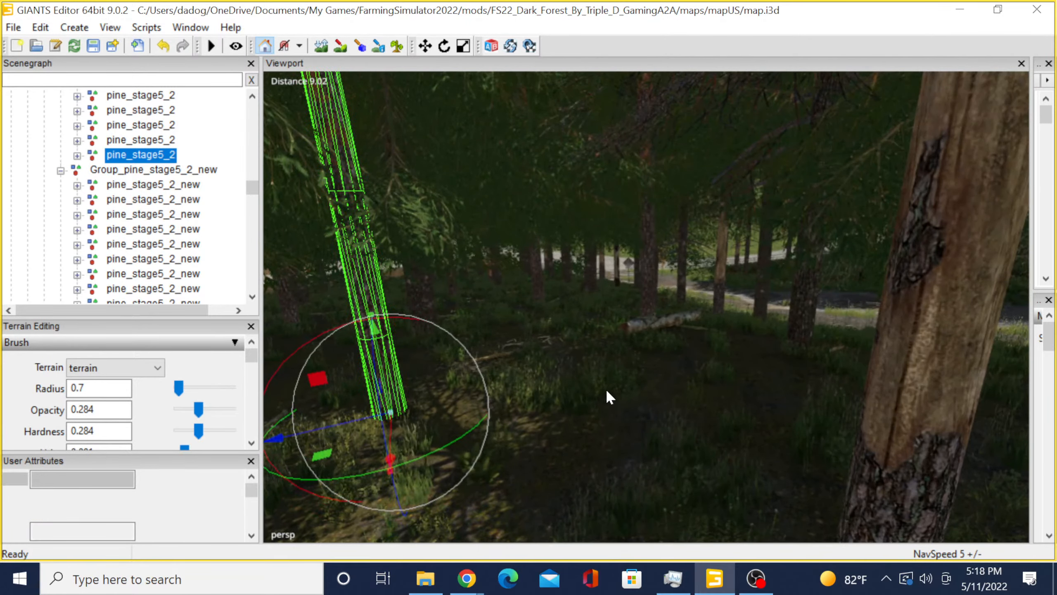
key("ctrl+b")
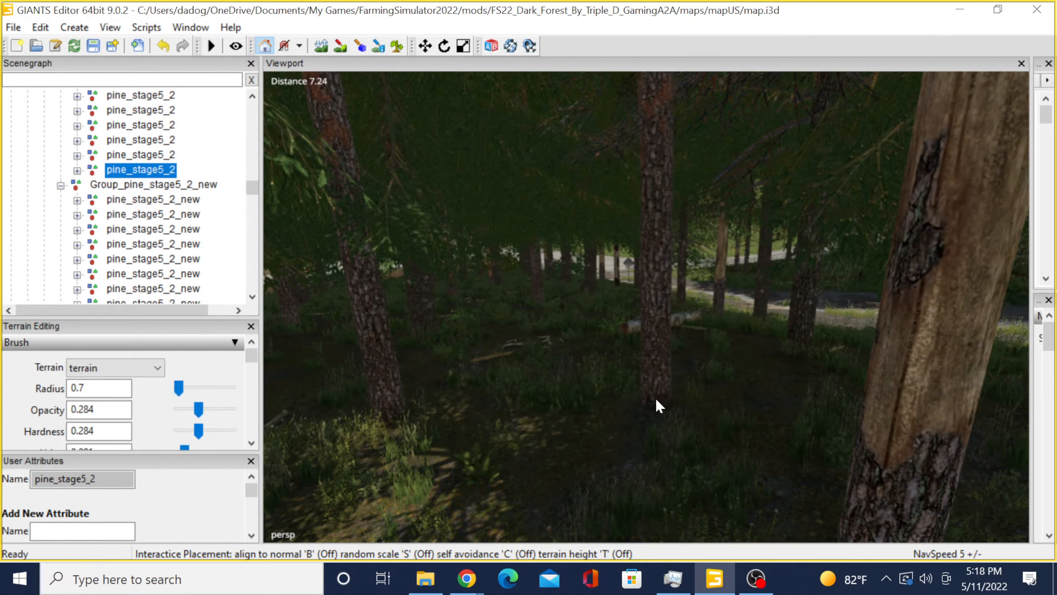
left_click(654, 397)
Place another pine_stage5_2 copy on the dark open ground between the rough-barked trunk and the fern, in front of the scattered twigs.
left_click_drag(613, 391, 726, 373, "alt")
scroll(575, 332, "down", 3)
scroll(754, 378, "up", 7)
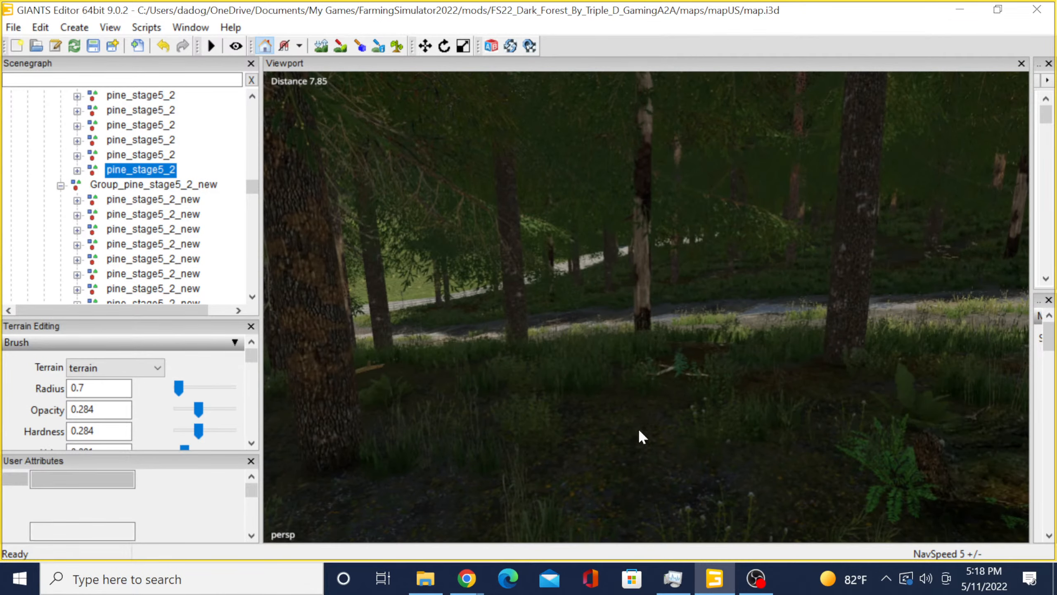
key("ctrl+b")
left_click(656, 427)
Clear the tree selection and look over the woodland along the forest trail and the dirt road.
left_click_drag(656, 427, 985, 342, "alt")
scroll(625, 394, "down", 10)
scroll(613, 364, "up", 10)
scroll(611, 398, "down", 10)
scroll(985, 342, "down", 2)
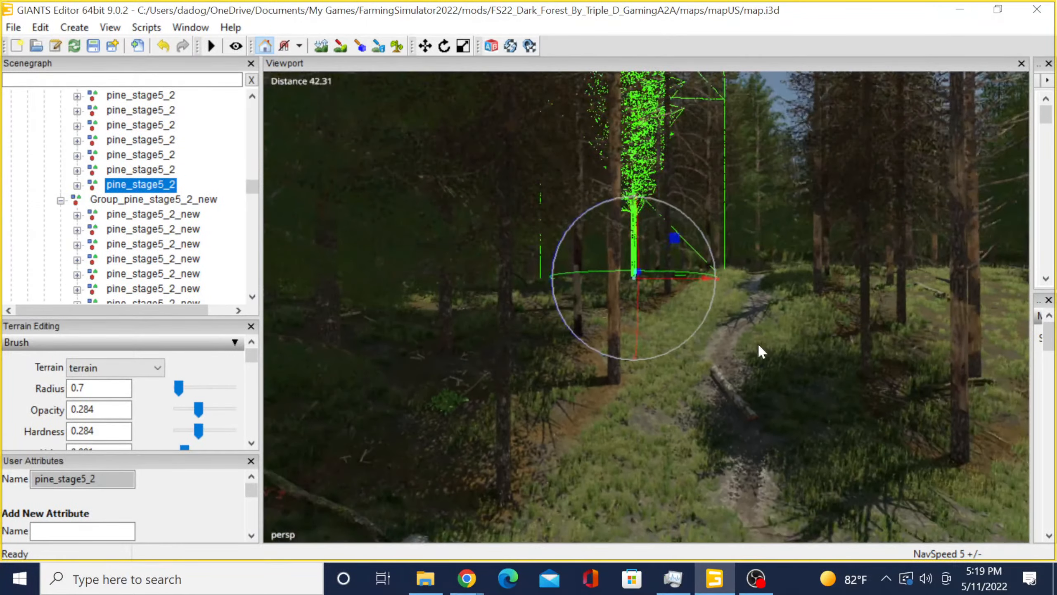
left_click(157, 182)
key("Delete")
scroll(443, 296, "down", 3)
mouse_move(443, 297)
left_mouse_down("alt")
mouse_move(522, 293)
mouse_move(465, 242)
mouse_move(338, 265)
mouse_move(373, 329)
mouse_move(429, 345)
mouse_move(424, 420)
mouse_move(352, 313)
mouse_move(556, 332)
mouse_move(447, 276)
mouse_move(194, 298)
mouse_move(567, 358)
mouse_move(784, 339)
mouse_move(663, 336)
mouse_move(578, 296)
mouse_move(471, 315)
mouse_move(443, 302)
mouse_move(432, 309)
left_mouse_up("alt")
scroll(732, 378, "up", 6)
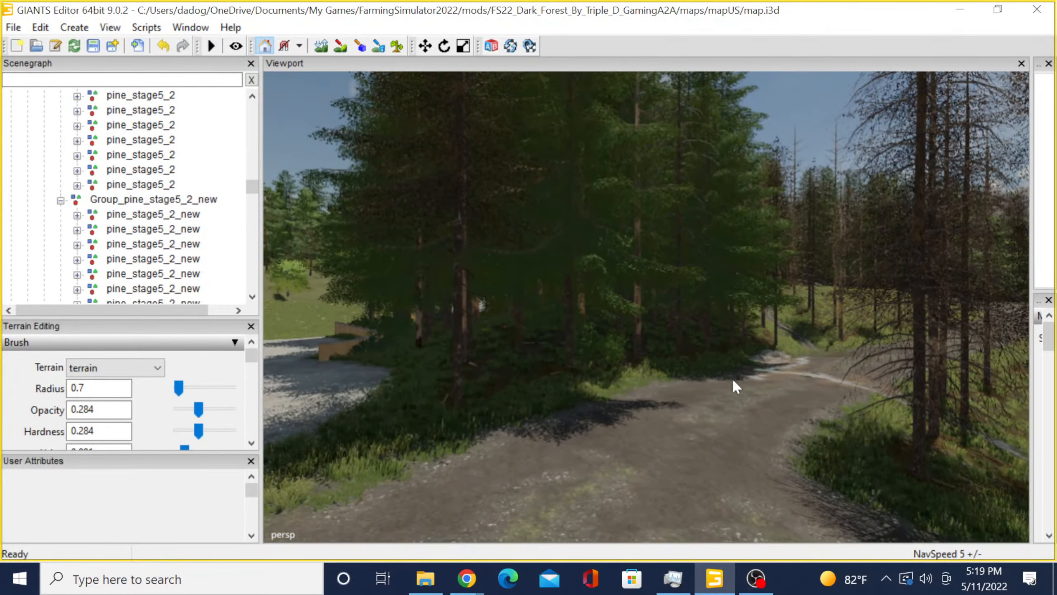
Examine the tree spacing on both sides of the narrow forest trail, from the road junction into the shaded woodland.
left_click_drag(758, 378, 645, 378, "alt")
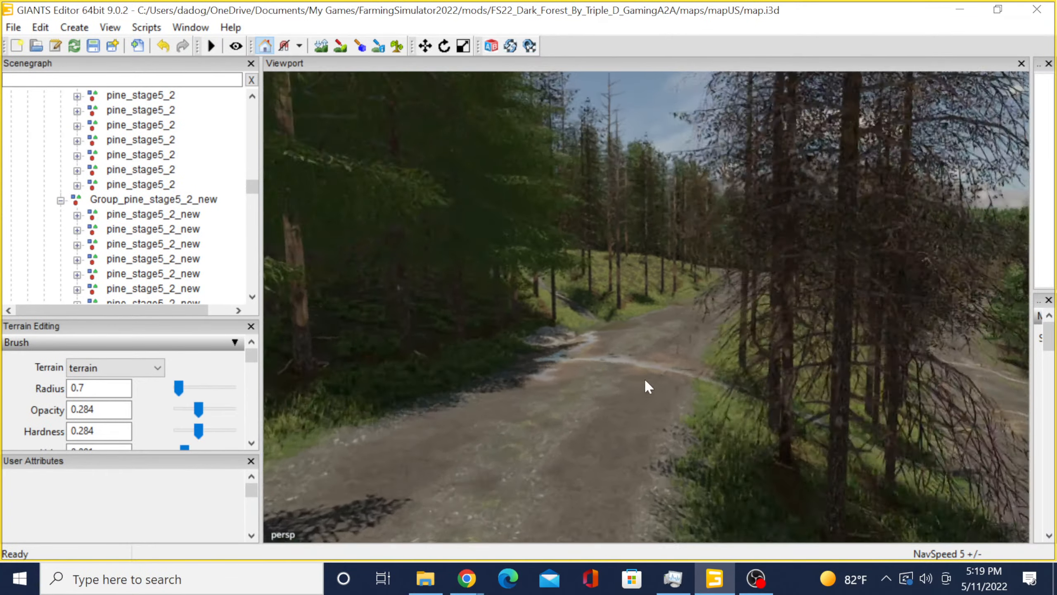
scroll(644, 374, "up", 6)
scroll(643, 358, "up", 8)
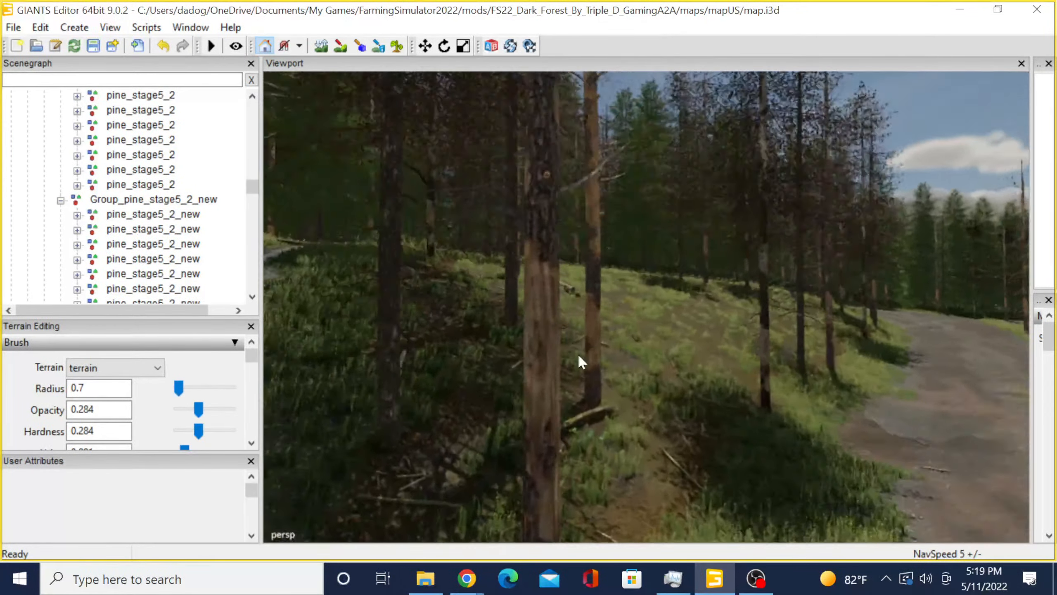
left_click_drag(578, 354, 617, 353, "alt")
scroll(696, 375, "up", 5)
scroll(629, 369, "down", 3)
scroll(617, 352, "up", 6)
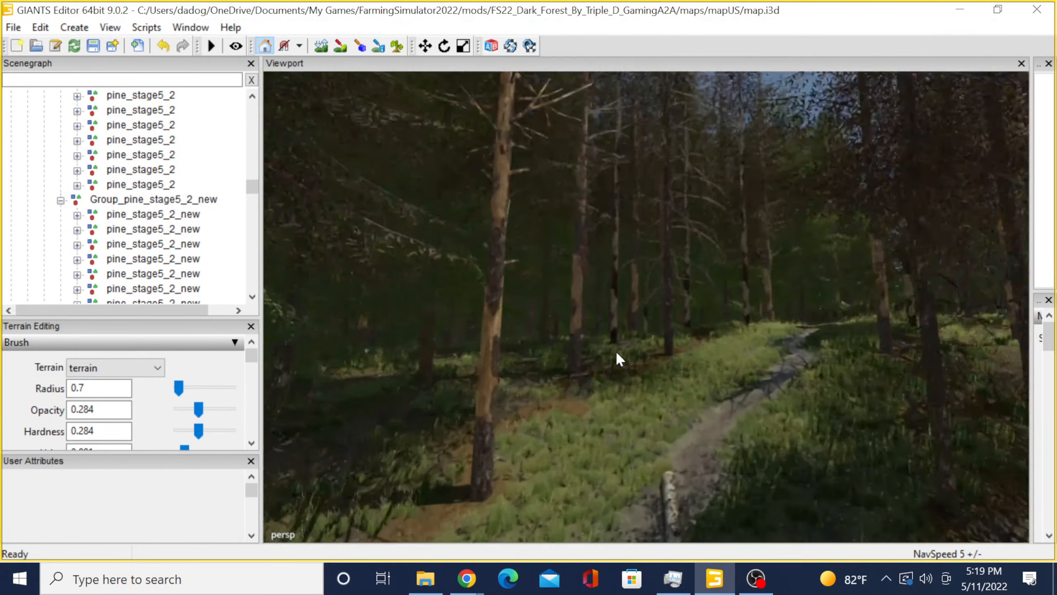
scroll(616, 351, "up", 10)
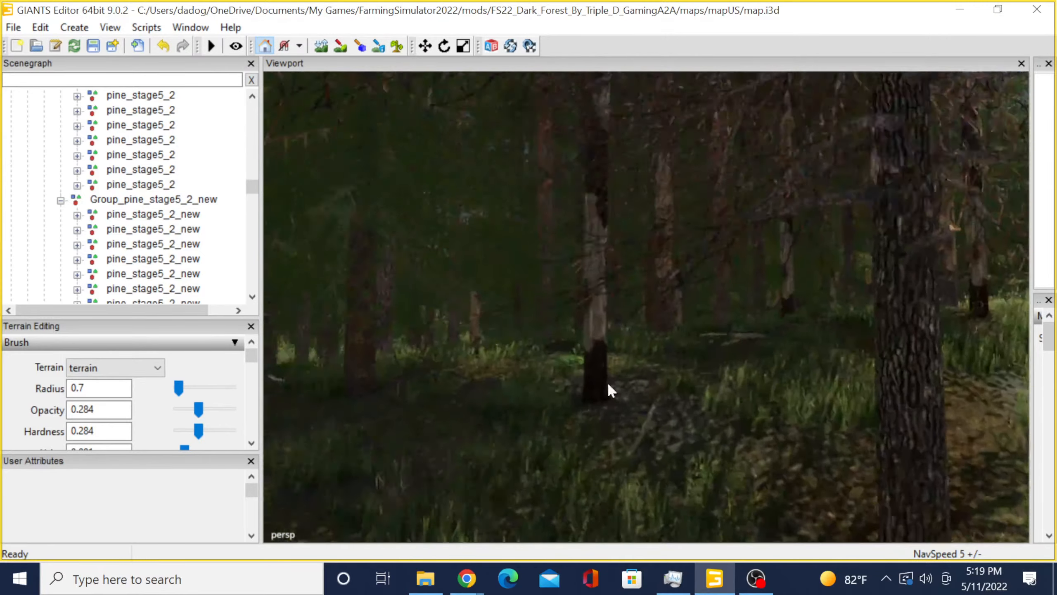
scroll(604, 384, "down", 8)
left_click_drag(603, 384, 685, 374, "alt")
scroll(724, 374, "down", 4)
scroll(518, 378, "down", 2)
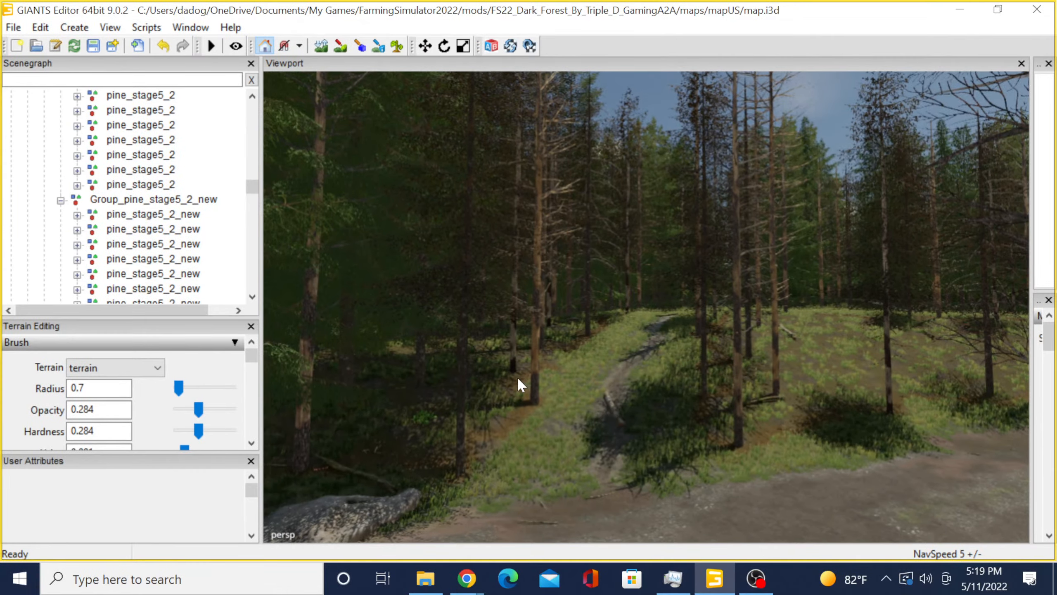
Inspect the dead and living trees in the shaded woodland edge beside the trail for ones needing a better position.
left_click_drag(518, 377, 538, 337, "alt")
scroll(514, 388, "up", 4)
scroll(566, 374, "down", 3)
left_click_drag(566, 374, 588, 409, "alt")
scroll(537, 393, "up", 3)
scroll(479, 410, "up", 5)
left_click_drag(573, 410, 490, 445, "alt")
scroll(478, 415, "down", 3)
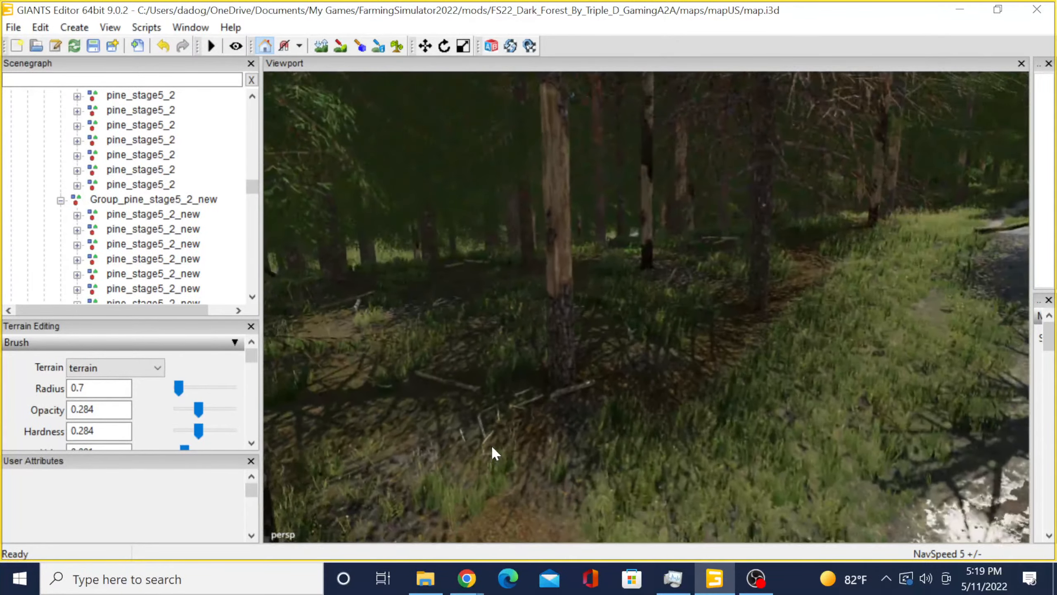
scroll(486, 437, "down", 6)
left_click_drag(555, 415, 627, 369, "alt")
scroll(509, 449, "up", 4)
scroll(582, 374, "down", 2)
scroll(597, 351, "up", 4)
scroll(578, 357, "up", 3)
scroll(554, 353, "up", 4)
scroll(627, 369, "down", 3)
Move the spruceLarge04Dead tree away from the bare orange soil onto the grass just in front of the brown-barked trunk.
left_click(666, 387)
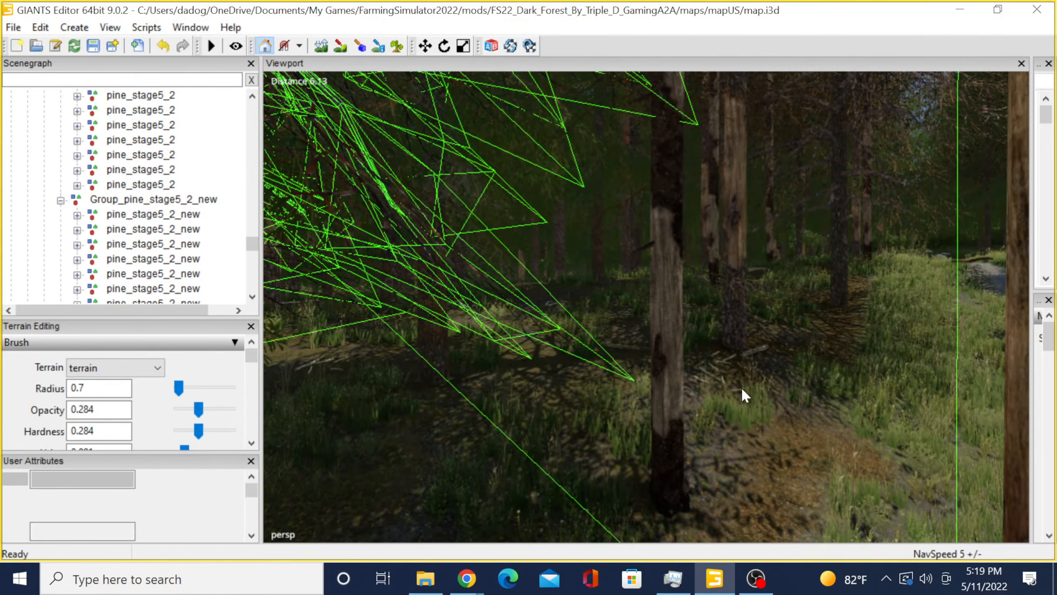
left_click_drag(743, 388, 667, 369, "alt")
scroll(759, 397, "up", 3)
scroll(731, 385, "up", 3)
left_click(698, 360)
left_click(664, 360)
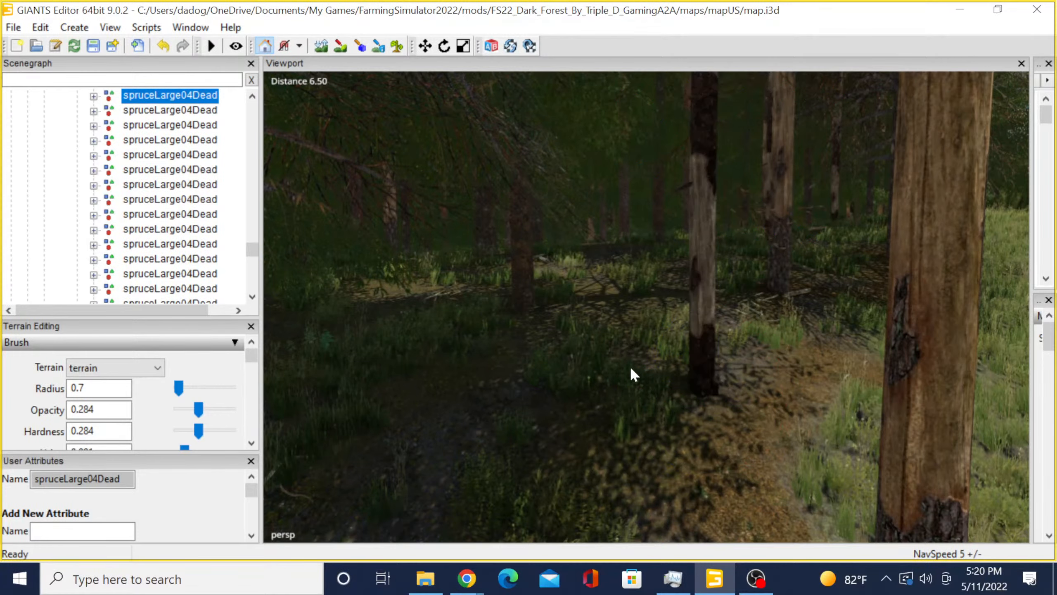
key("ctrl+b")
scroll(586, 363, "up", 3)
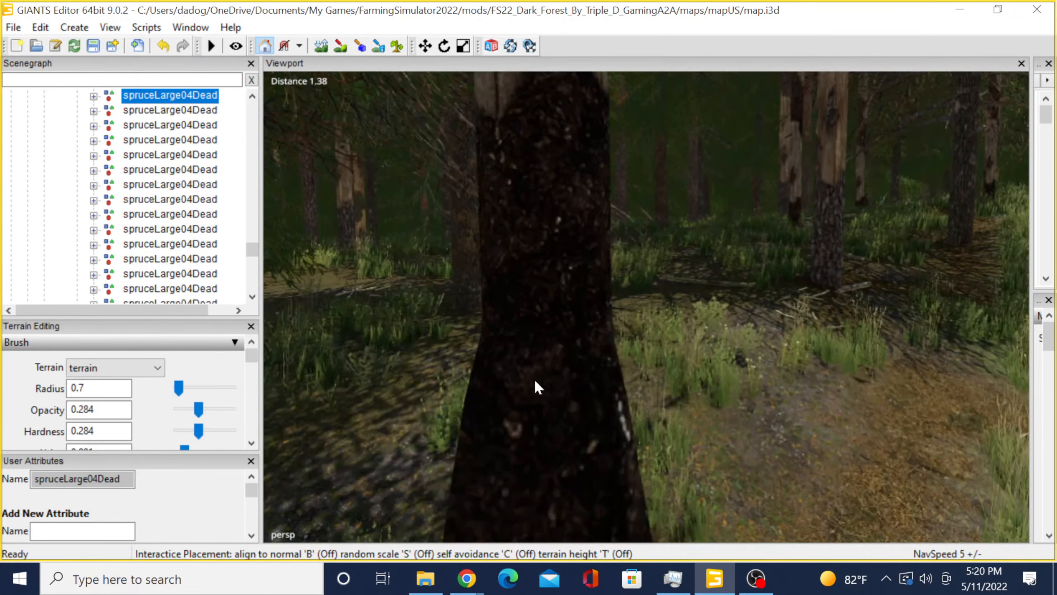
scroll(536, 383, "down", 2)
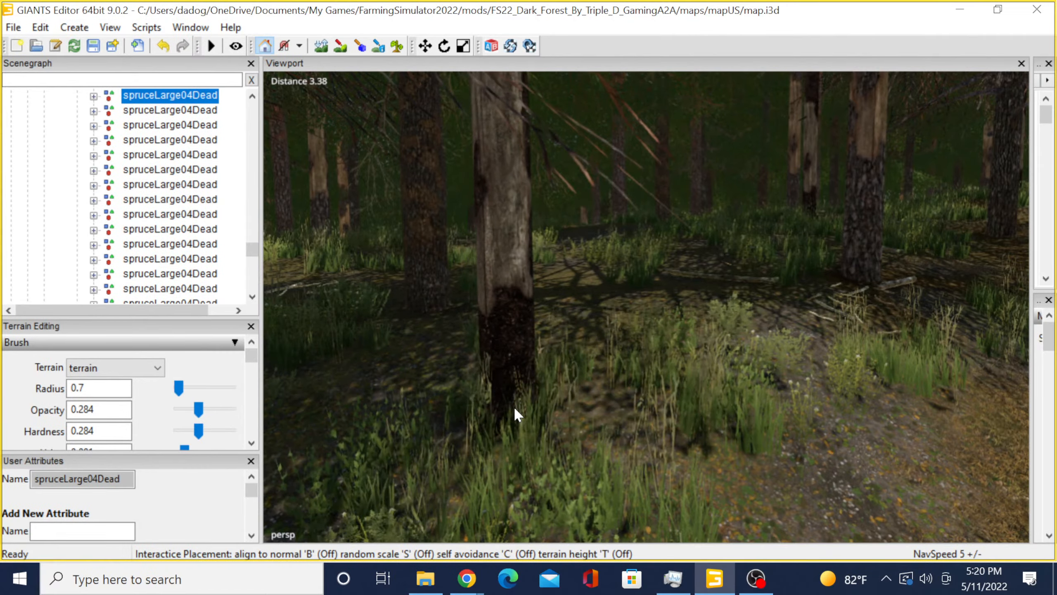
left_click(516, 406)
Move the spruceVar02_stage02 tree onto the grass between the two patches of scattered sticks.
right_click_drag(589, 377, 547, 361)
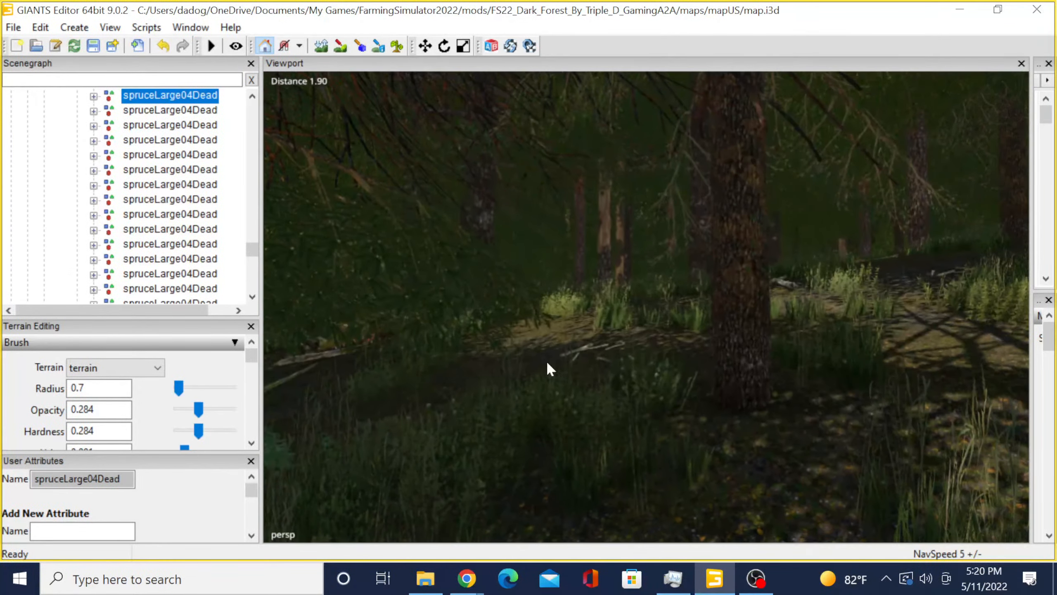
left_click(727, 364)
right_click_drag(701, 365, 640, 362)
key("ctrl+d")
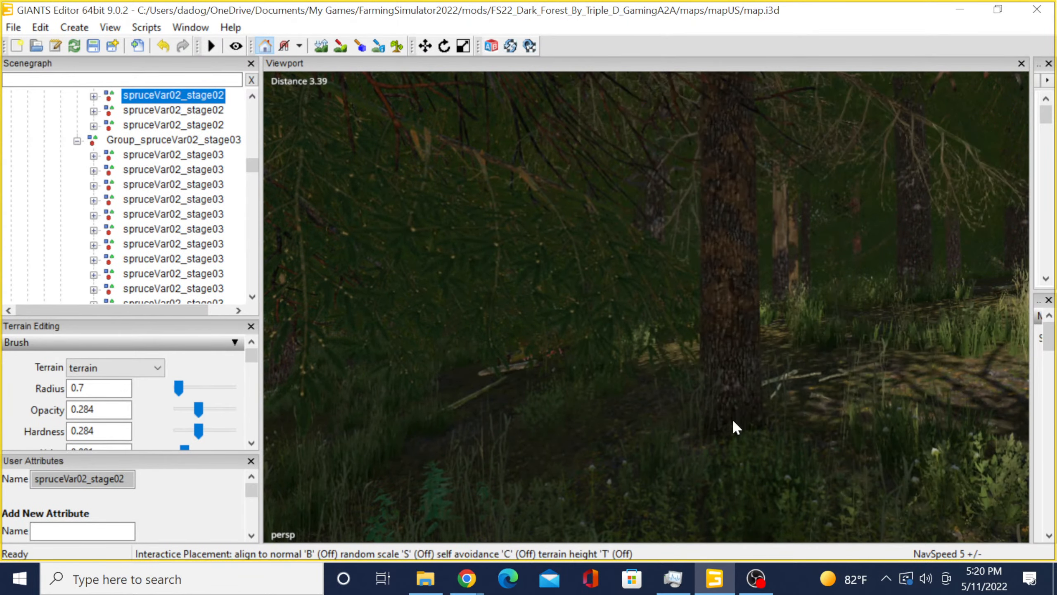
left_click(707, 432)
Move the pine_stage6 tree to the open shaded ground just behind the thin fallen stick.
right_click_drag(706, 431, 751, 403)
left_click(778, 405)
key("ctrl+b")
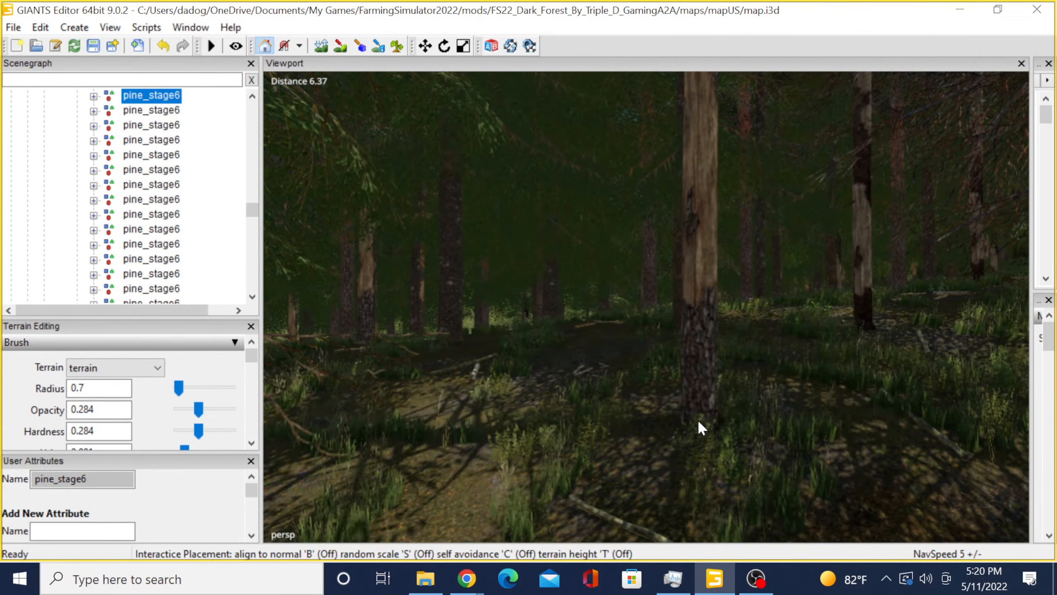
left_click(693, 432)
Delete the spruceVar01_stage03 tree standing behind the large boulder beside the trail entrance.
right_click_drag(715, 424, 822, 409)
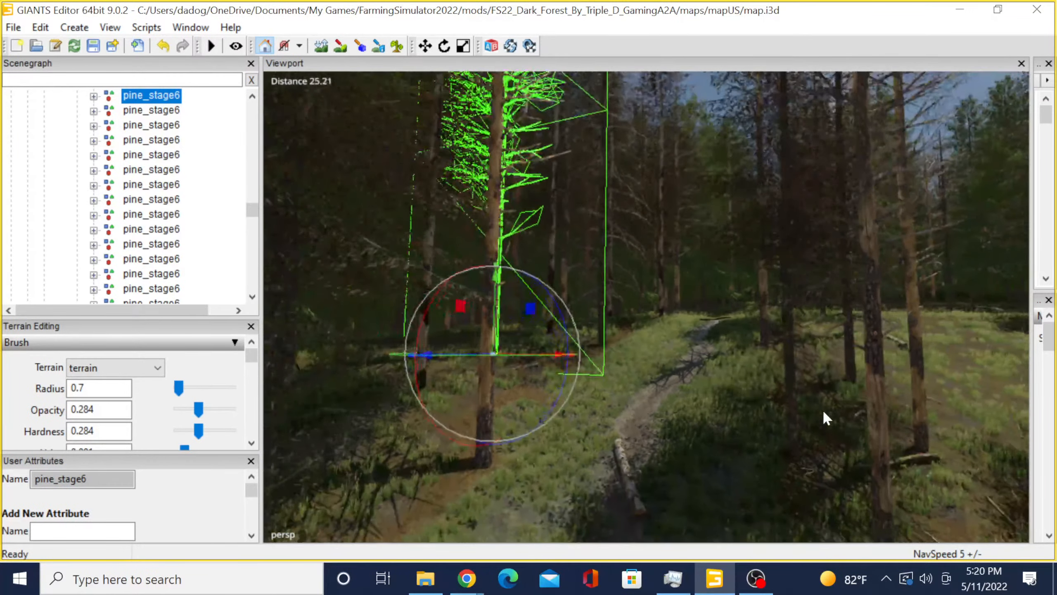
left_click(214, 169)
right_click_drag(557, 287, 652, 318)
key("w")
left_click(563, 294)
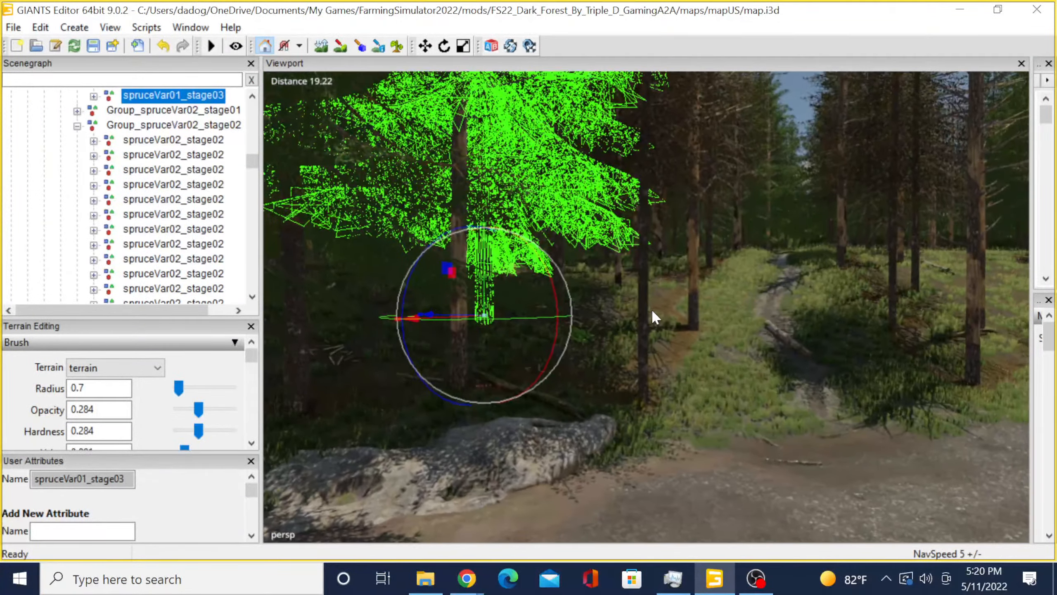
key("Delete")
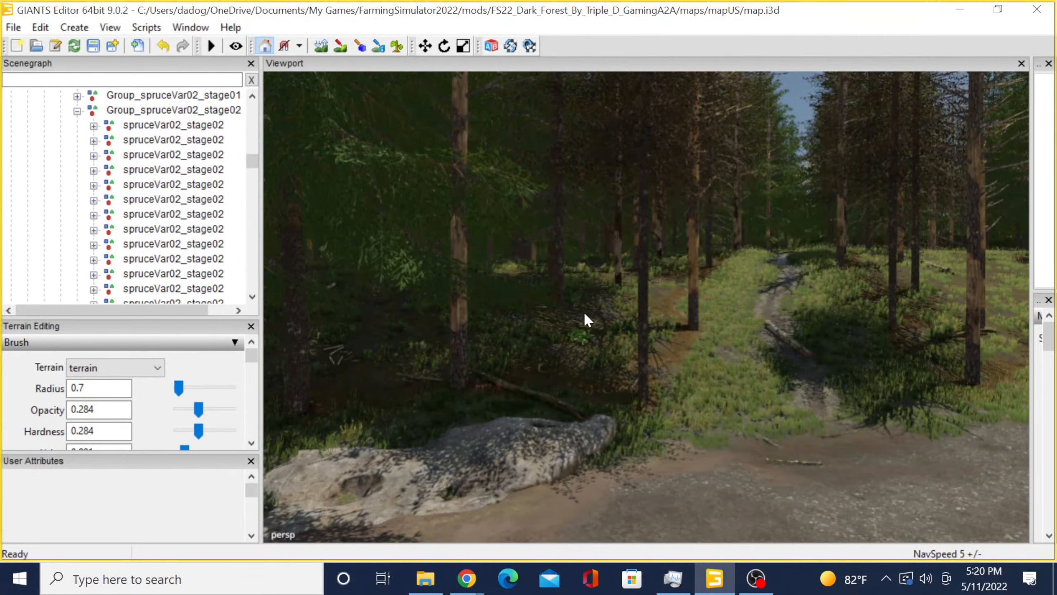
right_click_drag(587, 321, 663, 292)
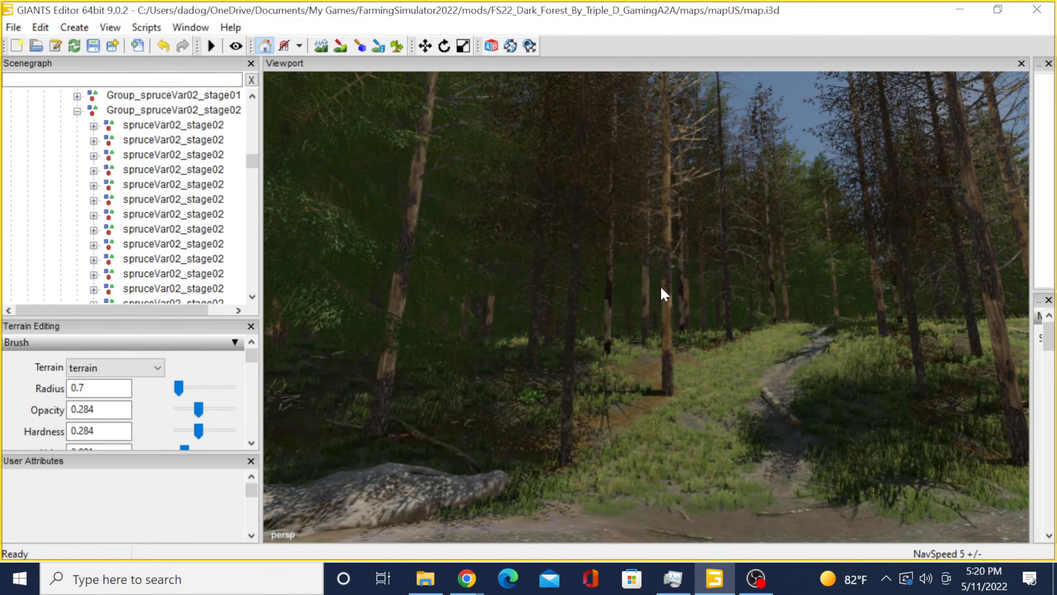
right_click_drag(664, 364, 595, 297)
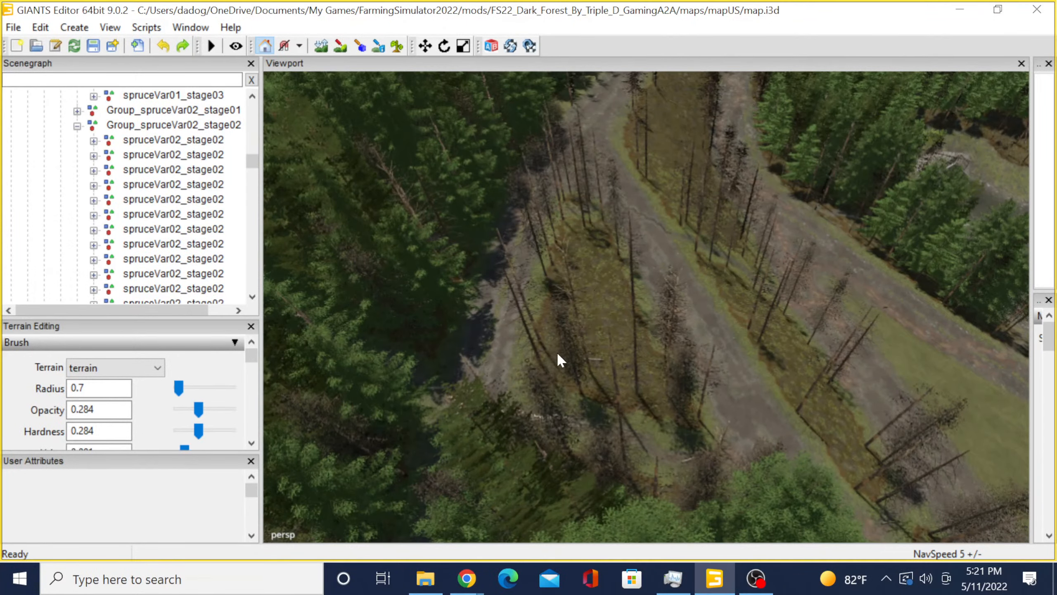
right_click_drag(560, 359, 862, 349)
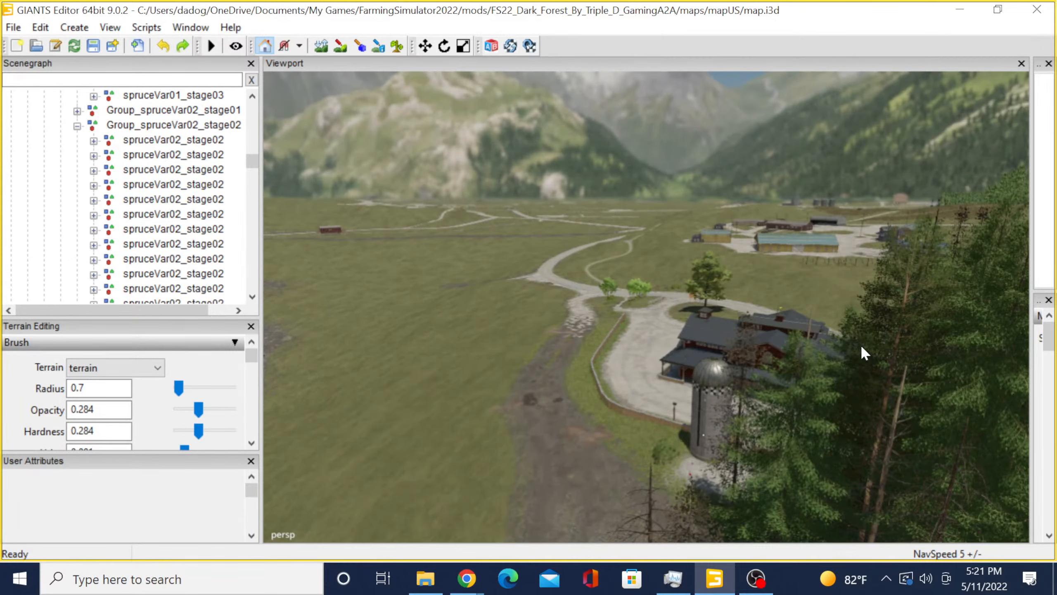
Survey the farmyard, the walled lane, the open fields and the bare brown hillside before returning to the forest trail.
scroll(594, 420, "up", 6)
left_click_drag(610, 424, 530, 431, "alt")
scroll(560, 447, "up", 7)
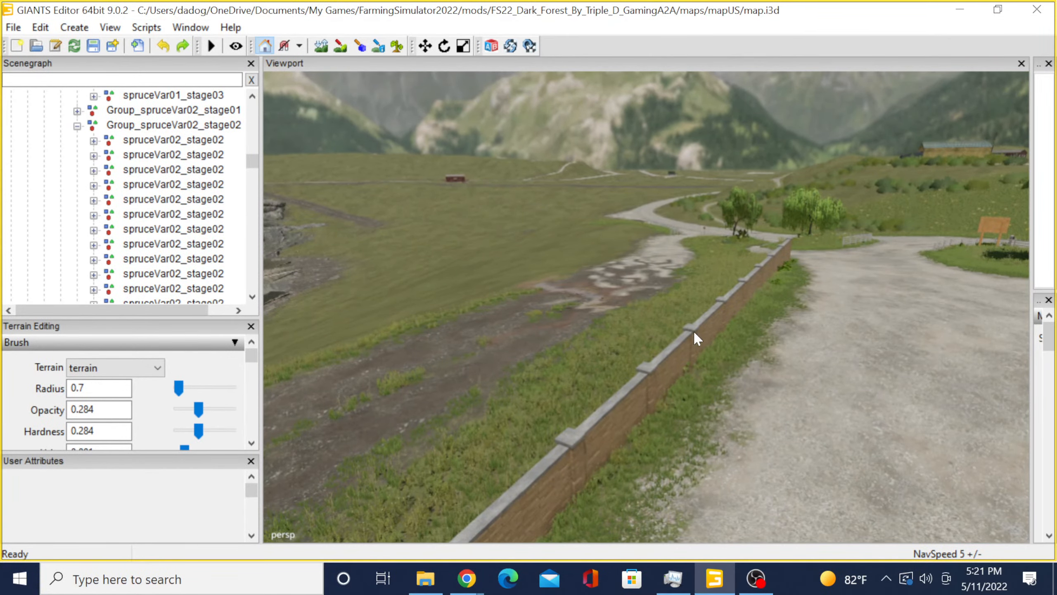
left_click_drag(589, 418, 532, 416, "alt")
scroll(616, 364, "up", 5)
scroll(721, 336, "up", 4)
mouse_move(691, 329)
left_mouse_down("alt")
mouse_move(392, 336)
mouse_move(689, 259)
mouse_move(792, 211)
mouse_move(733, 243)
mouse_move(760, 215)
mouse_move(734, 213)
mouse_move(650, 240)
mouse_move(758, 335)
mouse_move(793, 291)
left_mouse_up("alt")
scroll(793, 211, "up", 5)
scroll(733, 243, "up", 4)
scroll(761, 215, "up", 8)
scroll(792, 291, "down", 8)
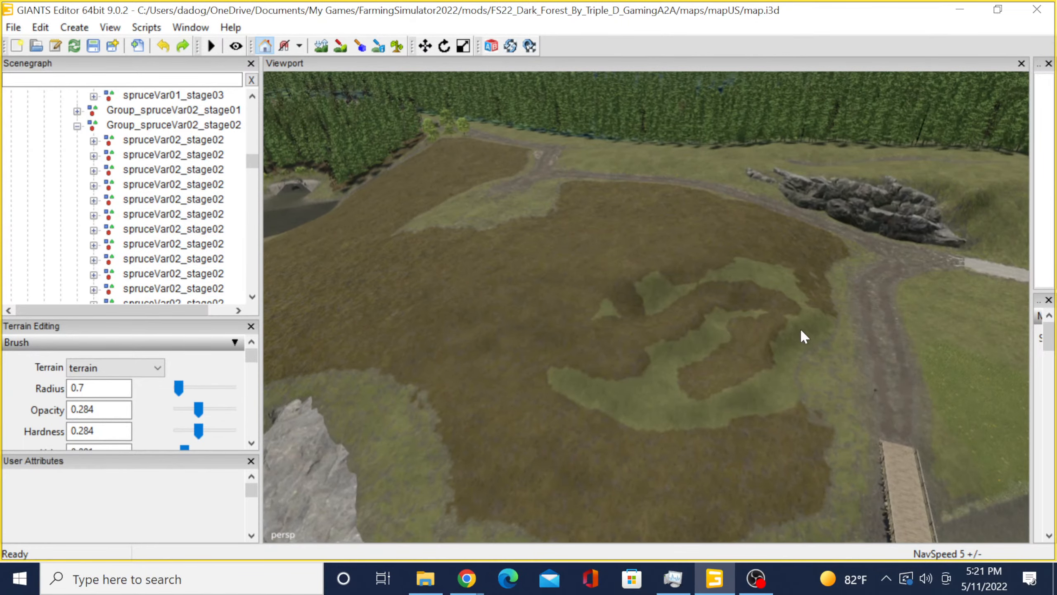
mouse_move(811, 347)
left_mouse_down("alt")
mouse_move(501, 272)
mouse_move(592, 259)
mouse_move(552, 260)
mouse_move(564, 244)
mouse_move(551, 233)
mouse_move(474, 249)
mouse_move(612, 241)
mouse_move(658, 269)
mouse_move(664, 291)
mouse_move(830, 208)
mouse_move(849, 212)
mouse_move(595, 296)
mouse_move(399, 248)
mouse_move(724, 323)
mouse_move(398, 322)
left_mouse_up("alt")
scroll(553, 261, "up", 10)
scroll(474, 249, "up", 15)
scroll(657, 270, "up", 15)
scroll(792, 235, "up", 15)
Duplicate a spruceVar01_stage02 tree and place the copy on the grassy slope above the road, beside the thin fallen stick.
left_click(487, 305)
scroll(644, 338, "up", 4)
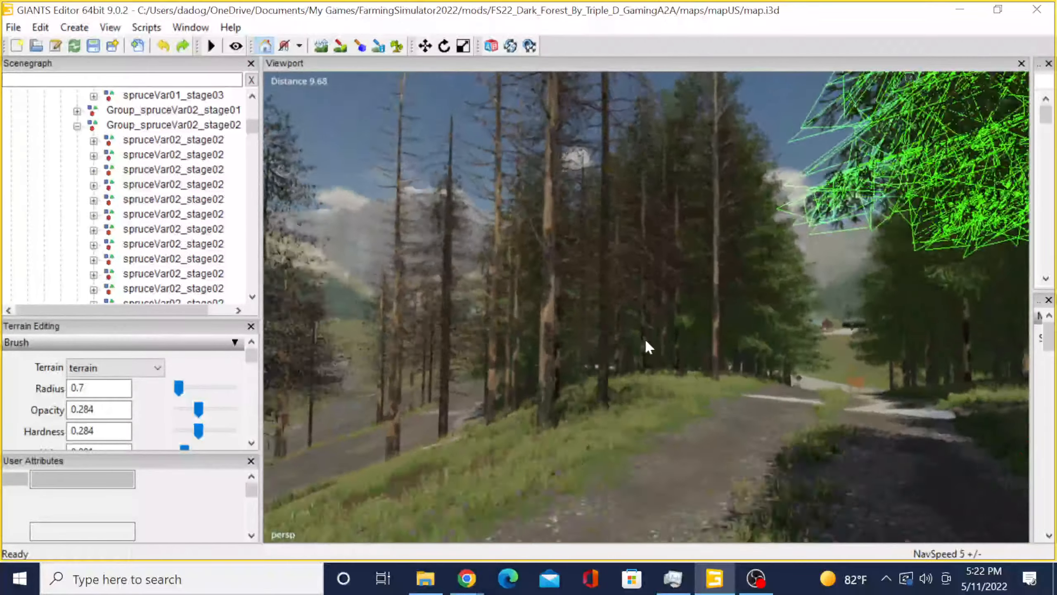
left_click_drag(644, 339, 417, 411, "alt")
scroll(483, 399, "up", 3)
left_click(416, 410)
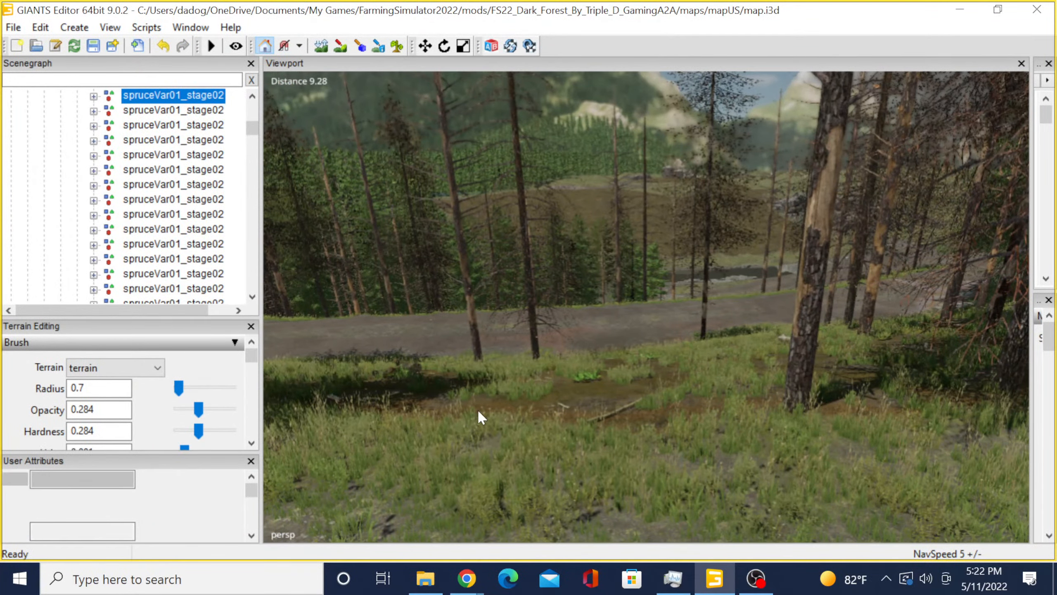
key("ctrl+d")
key("ctrl+b")
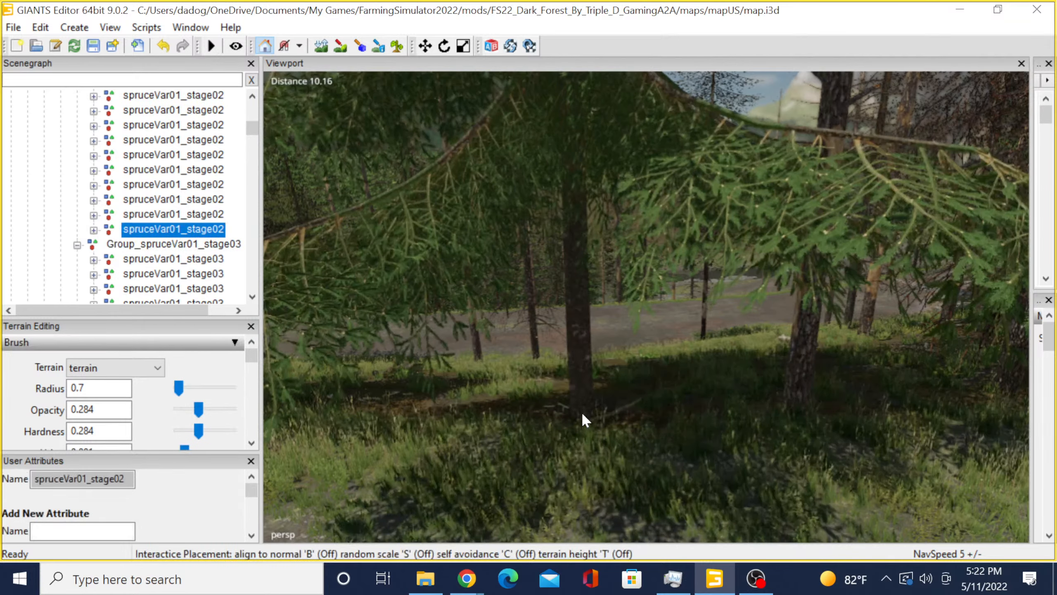
scroll(579, 416, "up", 1)
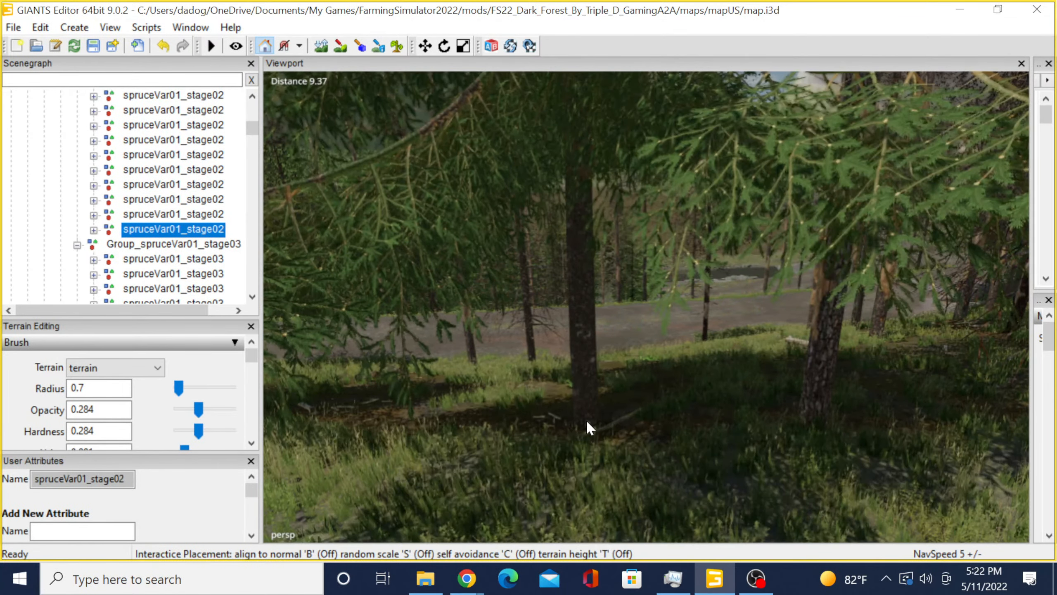
left_click(587, 416)
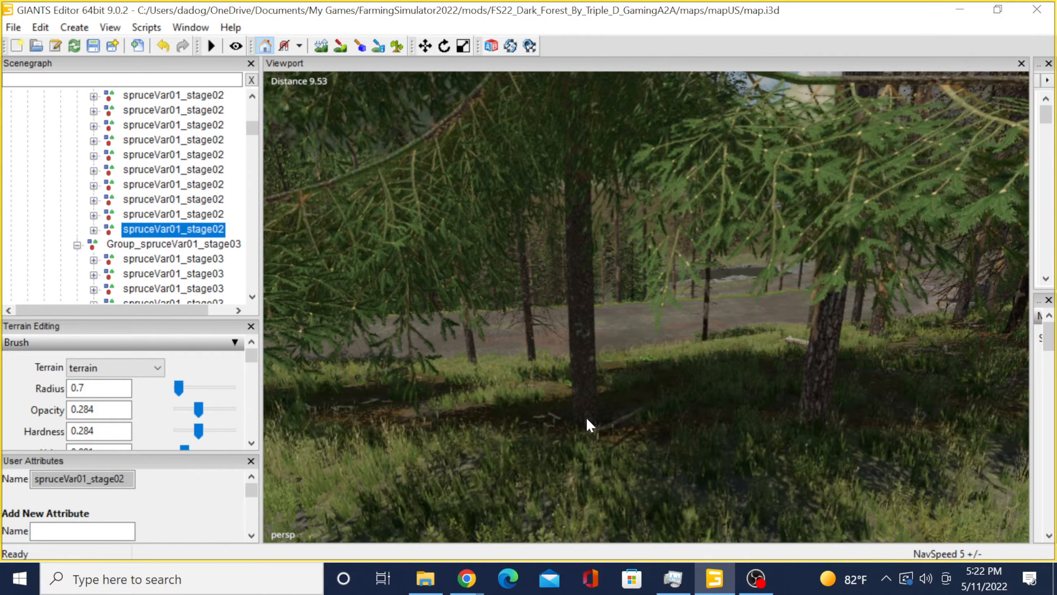
Duplicate the spruceVar01_stage02 tree again and place the copy just behind the short fallen log on the shaded slope.
mouse_move(708, 453)
left_mouse_down("alt")
mouse_move(491, 414)
mouse_move(881, 458)
mouse_move(740, 426)
mouse_move(653, 480)
mouse_move(717, 437)
left_mouse_up("alt")
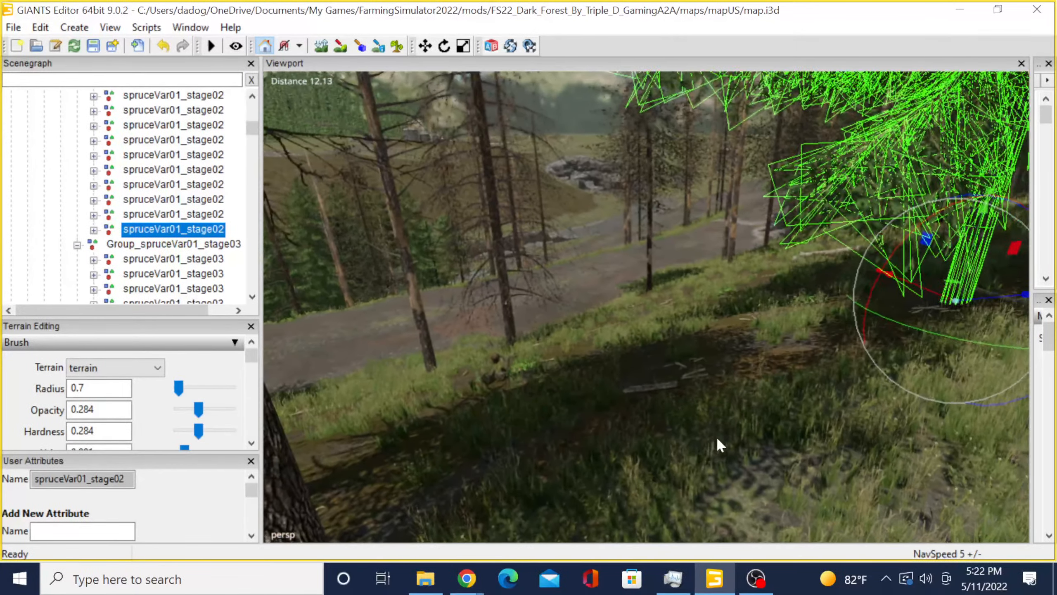
scroll(717, 437, "up", 5)
key("ctrl+d")
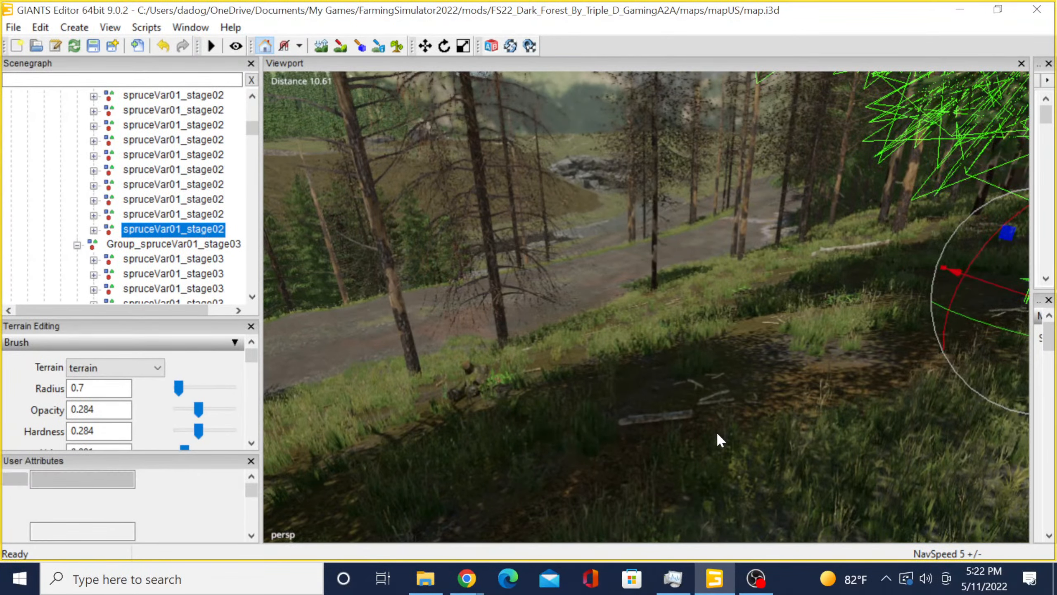
key("ctrl+b")
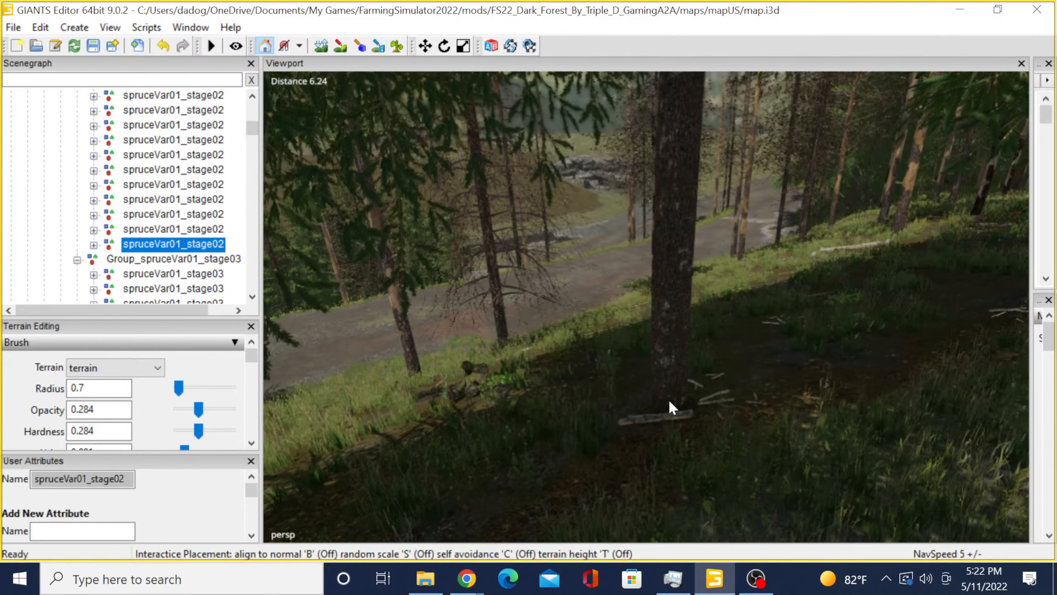
left_click(667, 401)
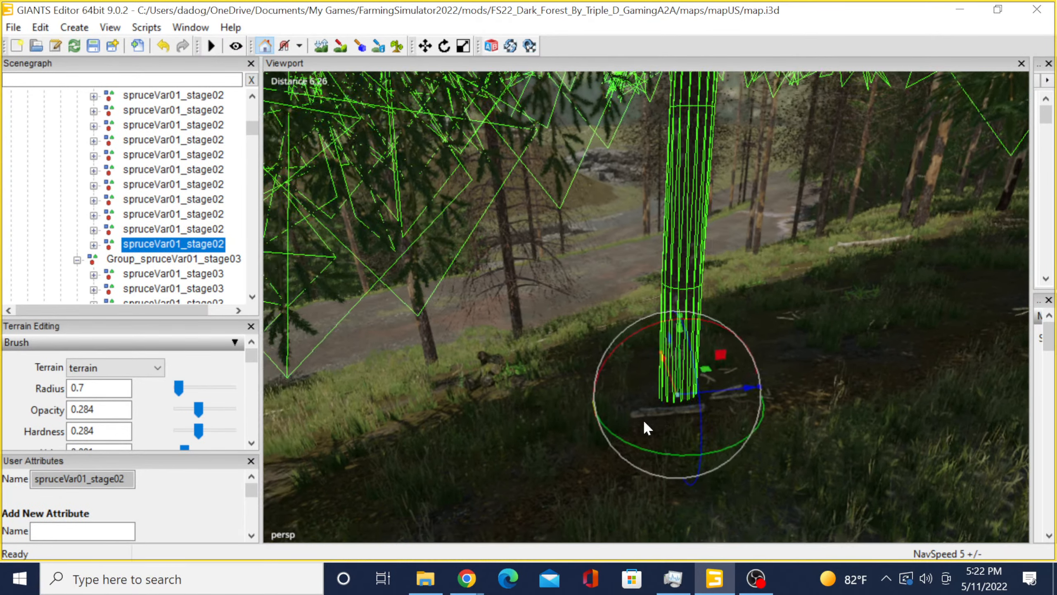
Inspect the density and spacing of the trees on both sides of the gravel forest trail.
scroll(644, 422, "down", 5)
left_click_drag(644, 422, 550, 316, "alt")
scroll(862, 344, "up", 10)
scroll(869, 368, "up", 5)
scroll(845, 359, "up", 3)
scroll(869, 358, "up", 10)
left_click(221, 200)
scroll(551, 307, "up", 5)
scroll(551, 316, "up", 10)
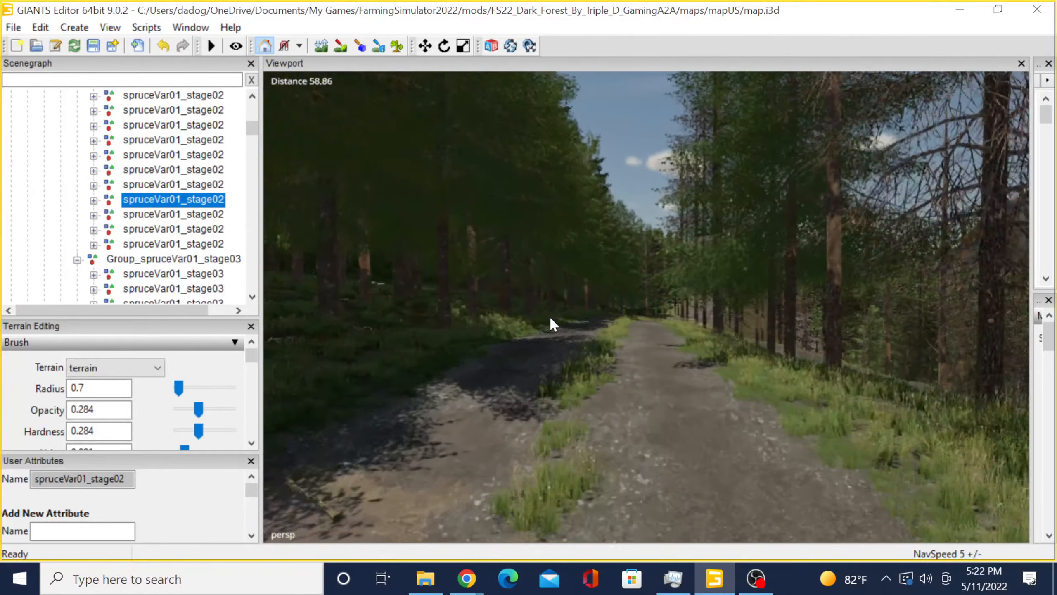
scroll(549, 314, "up", 6)
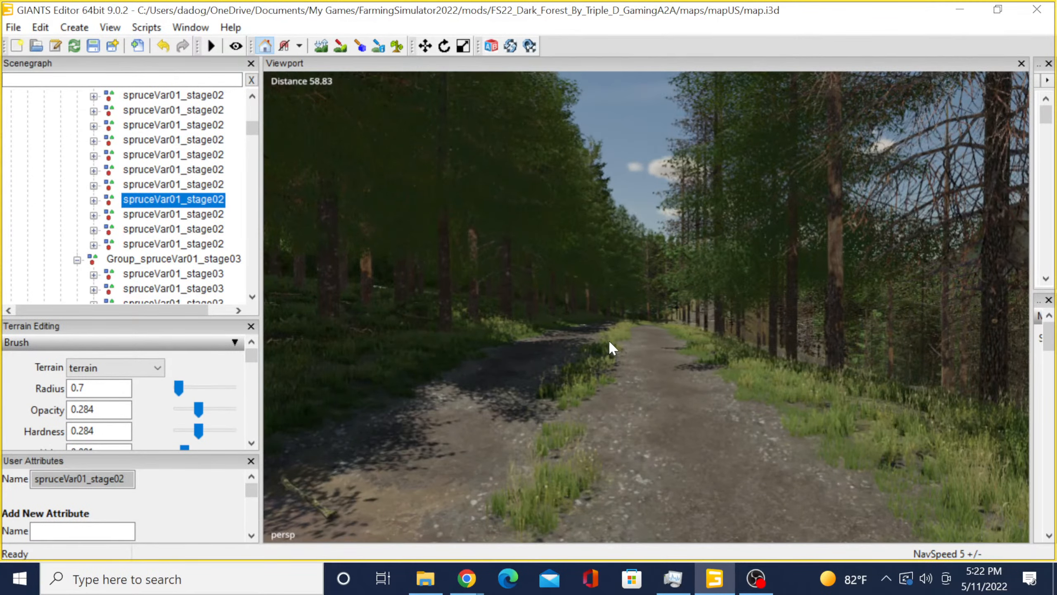
scroll(610, 340, "up", 10)
left_click_drag(614, 337, 705, 429, "alt")
Duplicate a spruceVar01_stage02 tree and place the copy on the dark soil above the road, between the scattered twigs and the long fallen stick.
left_click(722, 185)
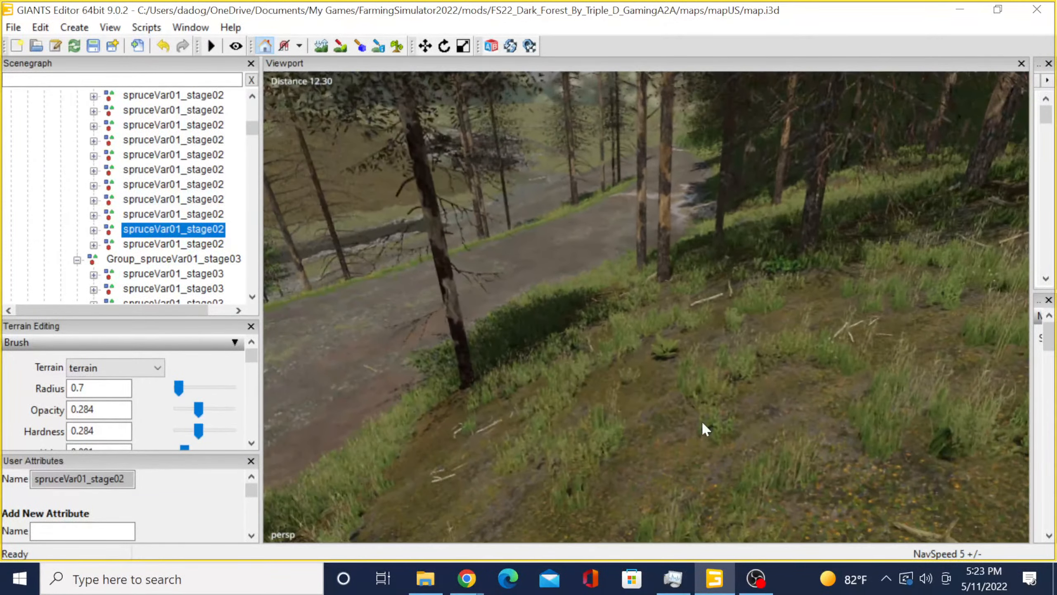
left_click_drag(812, 411, 814, 308, "alt")
scroll(803, 313, "down", 8)
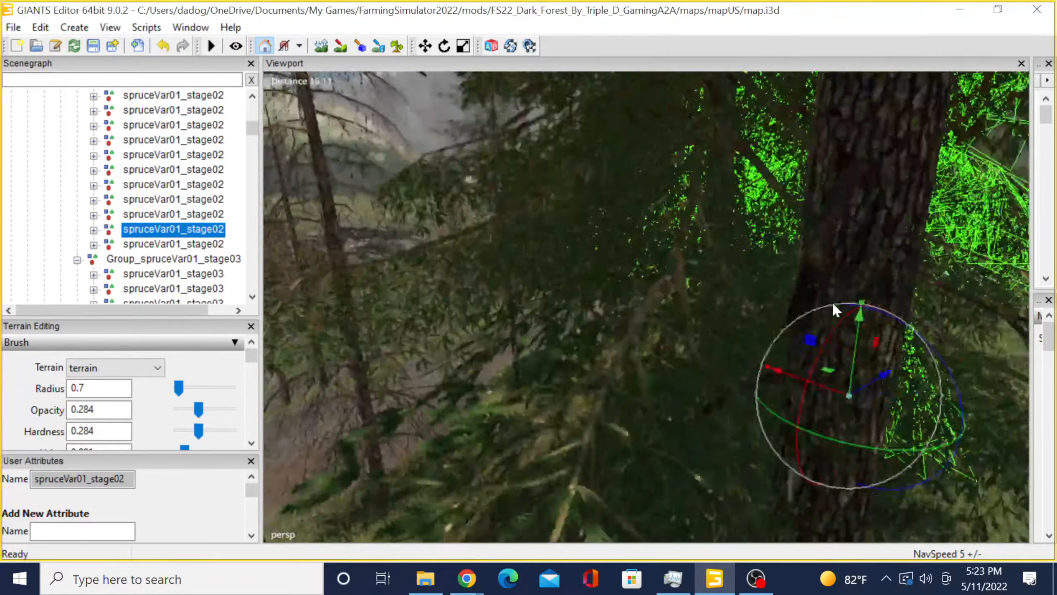
left_click_drag(834, 302, 888, 330, "alt")
left_click_drag(742, 365, 667, 312, "alt")
scroll(687, 300, "up", 7)
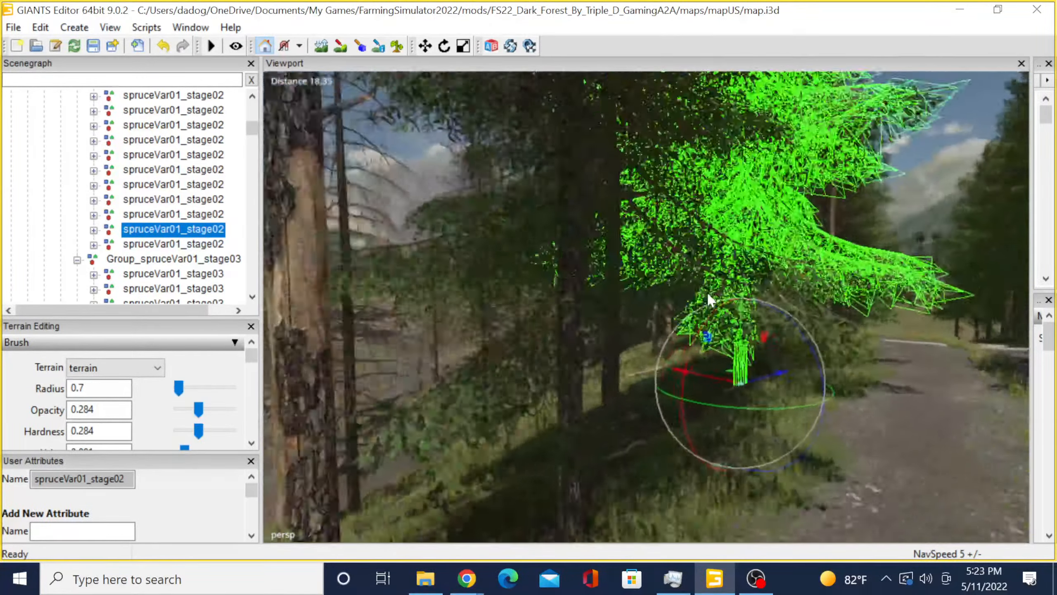
scroll(610, 366, "down", 5)
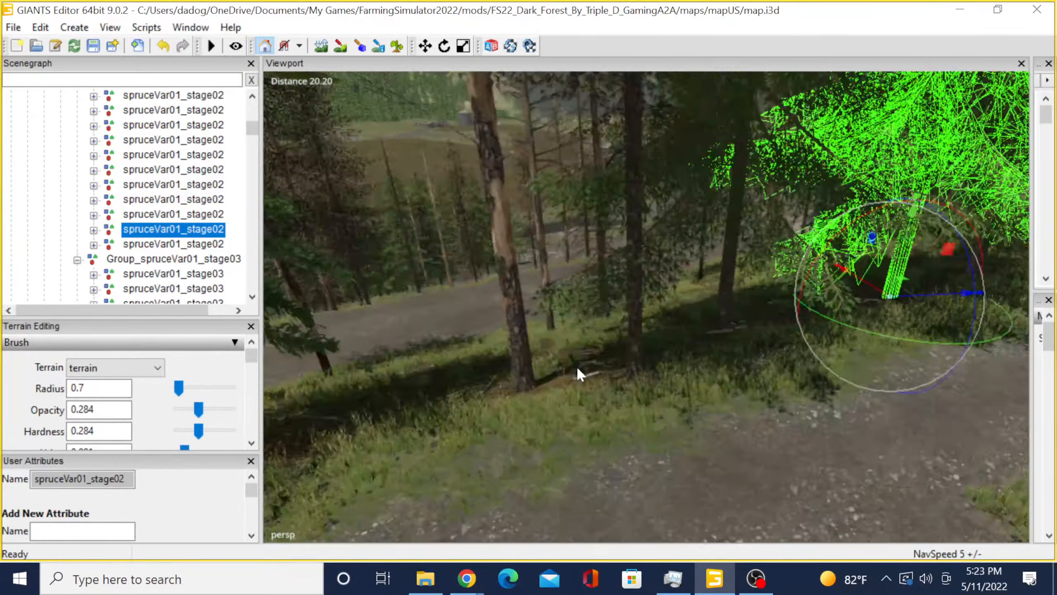
left_click_drag(577, 365, 557, 336, "alt")
scroll(557, 337, "down", 2)
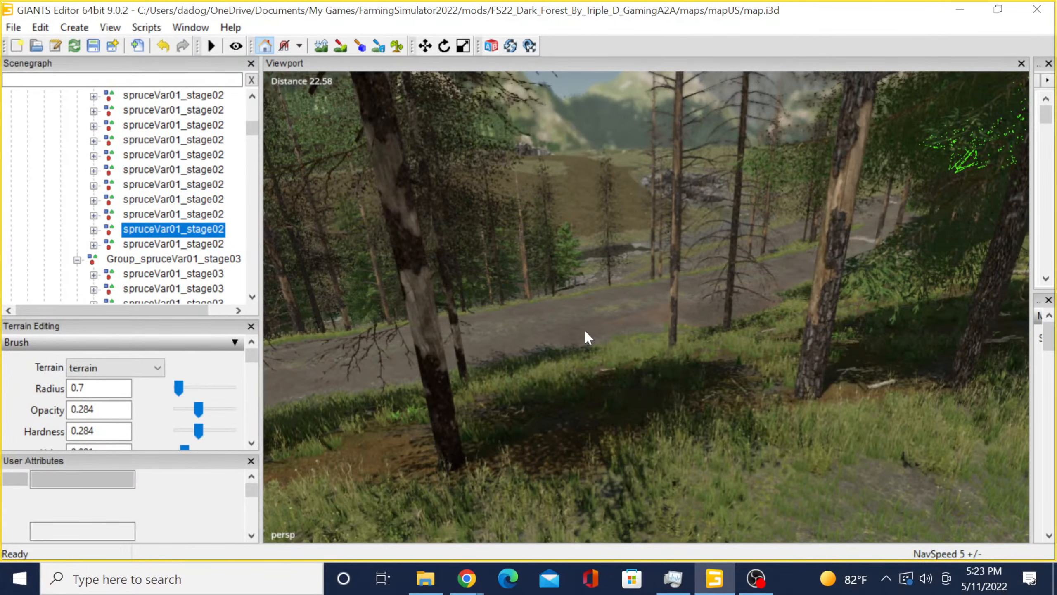
left_click(616, 444)
key("f")
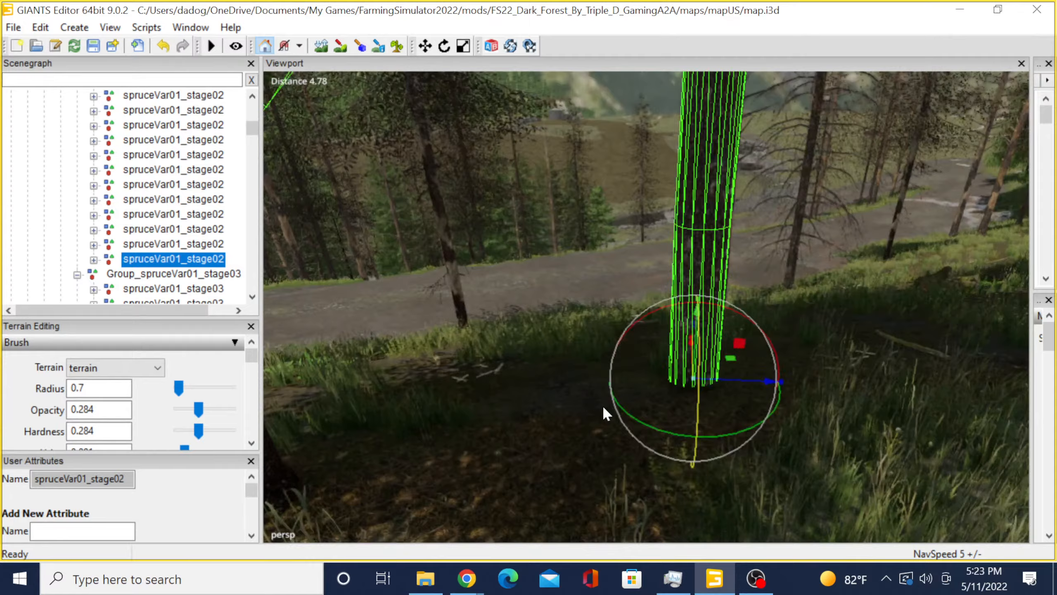
Place another copy of the spruceVar01_stage02 tree on the shaded ground beside the small upright twigs in the clearing.
left_click_drag(603, 405, 705, 369, "alt")
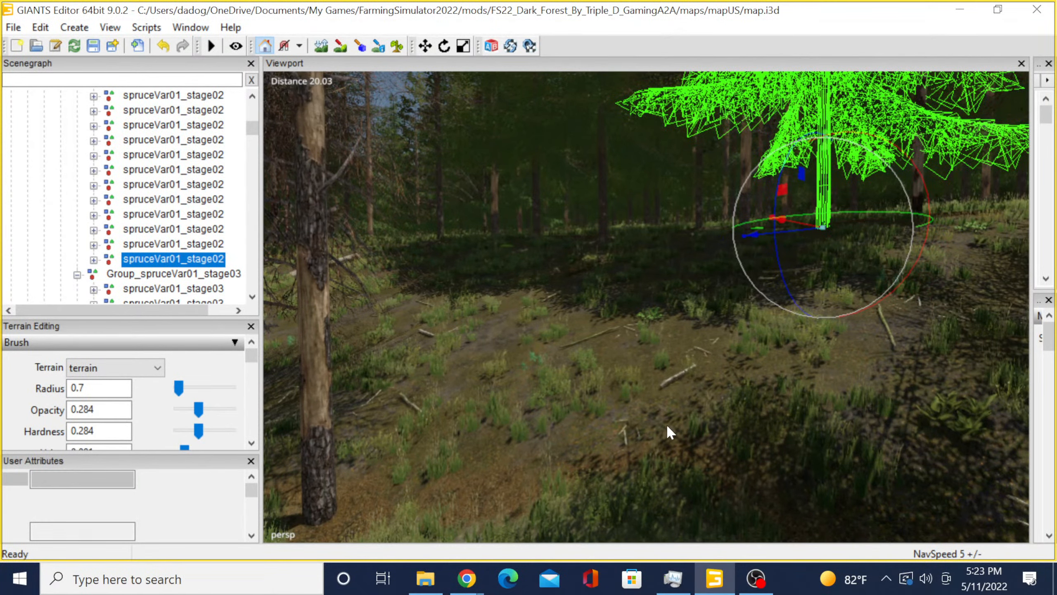
key("Down")
key("f")
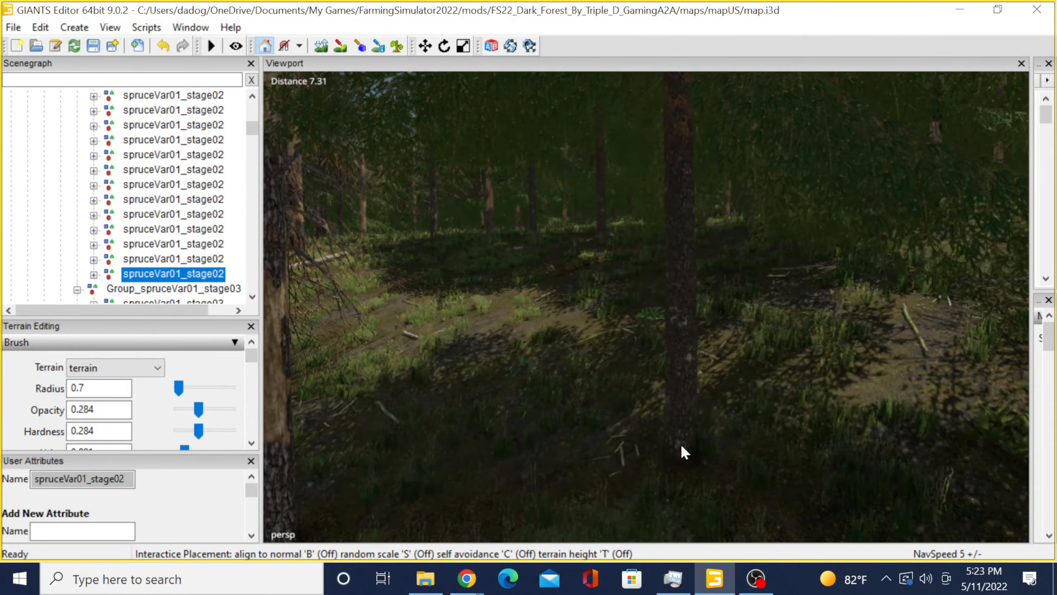
key("ctrl+b")
left_click(671, 446)
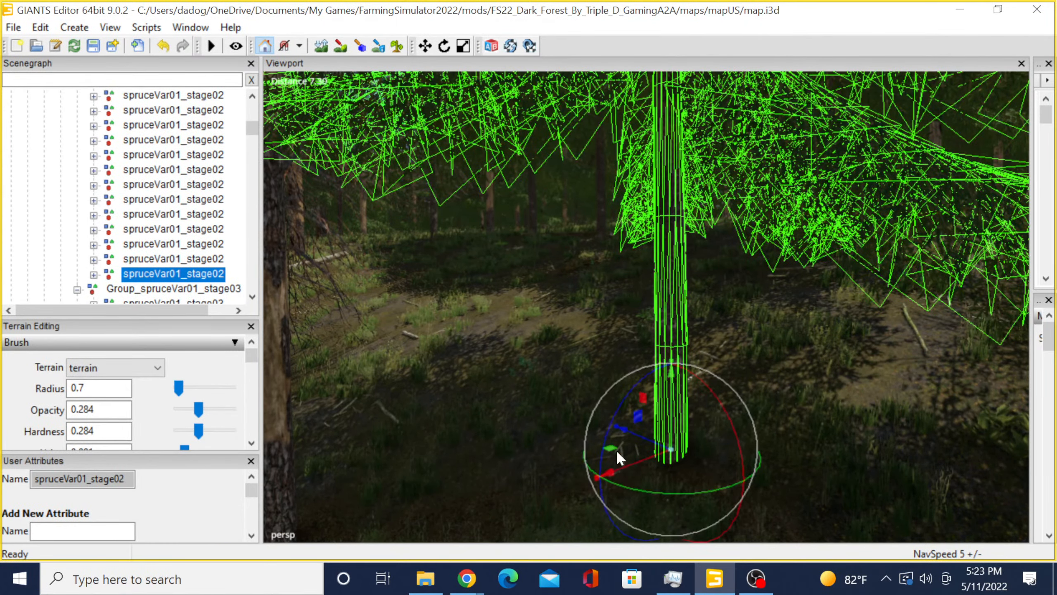
Duplicate the spruceVar01_stage02 tree and place the copy in the shade just in front of the dark-barked trunk at the clearing's edge.
left_click_drag(616, 450, 704, 456, "alt")
scroll(712, 431, "down", 3)
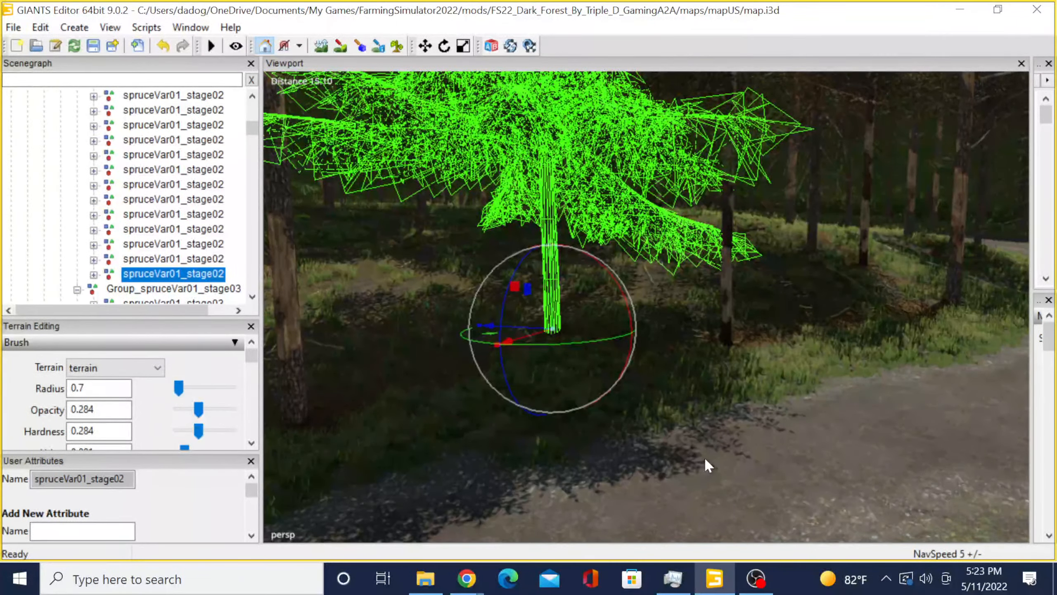
scroll(655, 442, "down", 3)
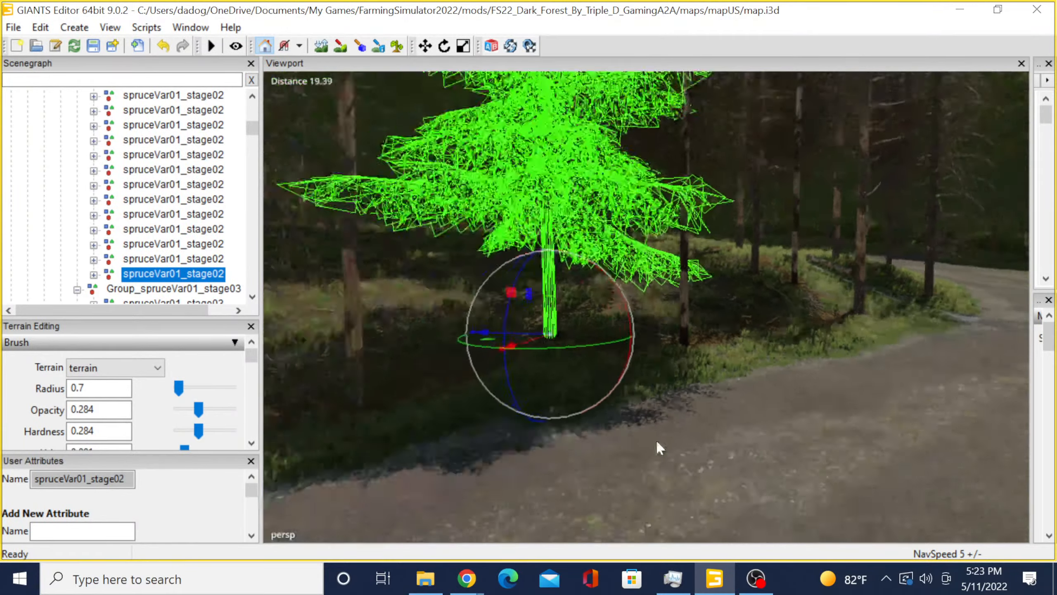
left_click_drag(656, 440, 707, 445, "alt")
scroll(427, 433, "up", 3)
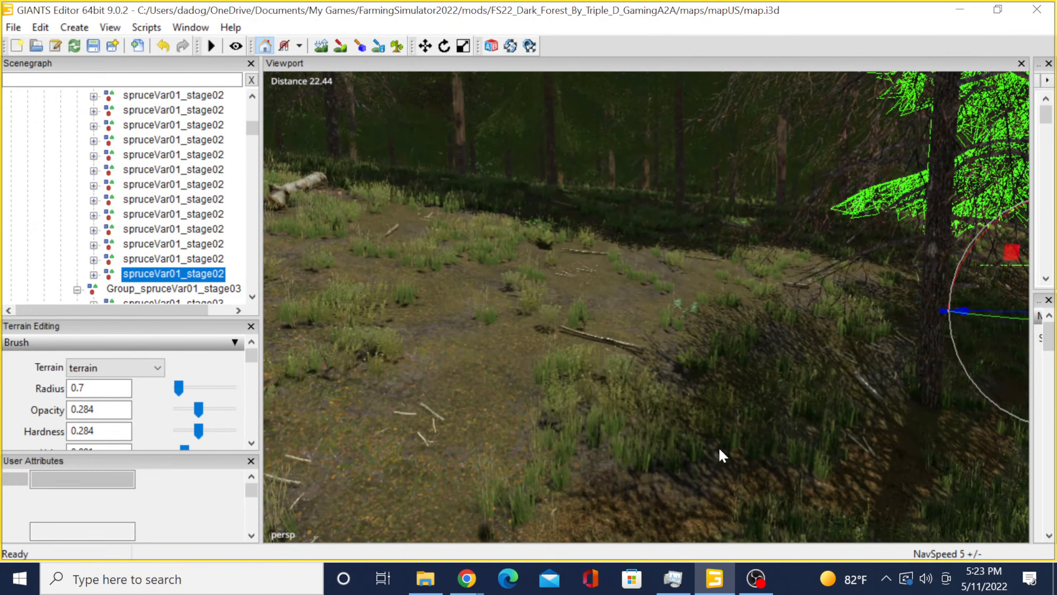
key("ctrl+d")
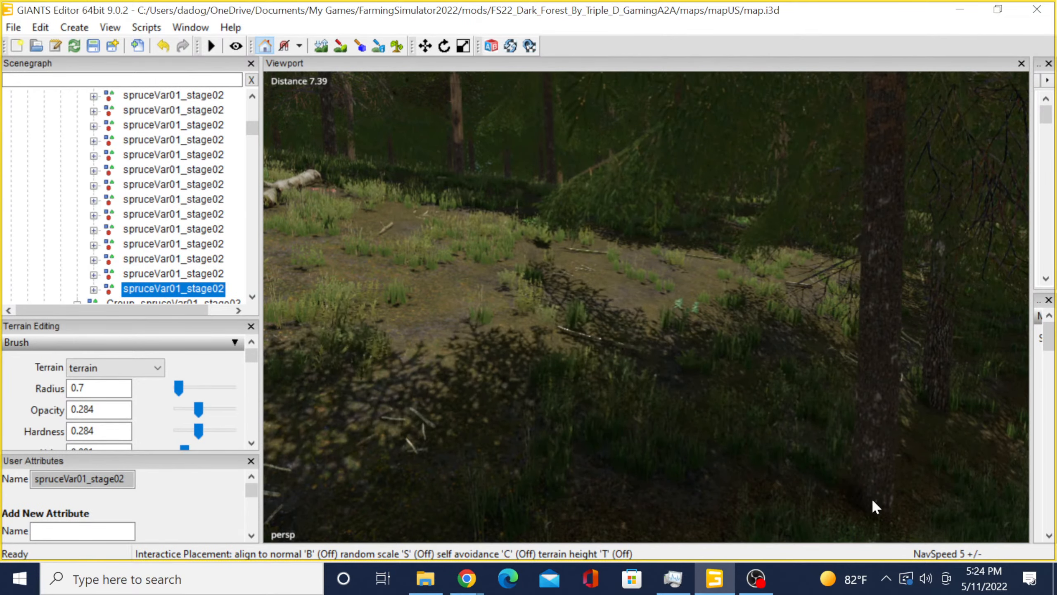
left_click(874, 495)
Move the newest spruceVar01_stage02 tree slightly, onto the ground just in front of the small V-shaped twigs.
scroll(731, 457, "down", 8)
left_click_drag(880, 485, 842, 474, "alt")
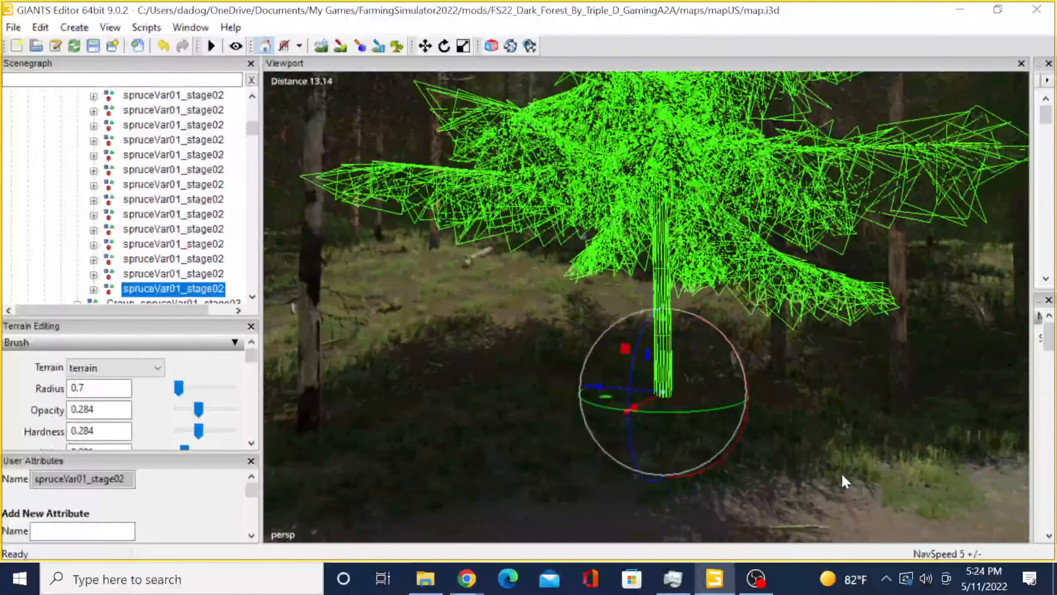
scroll(843, 474, "up", 1)
scroll(842, 473, "up", 5)
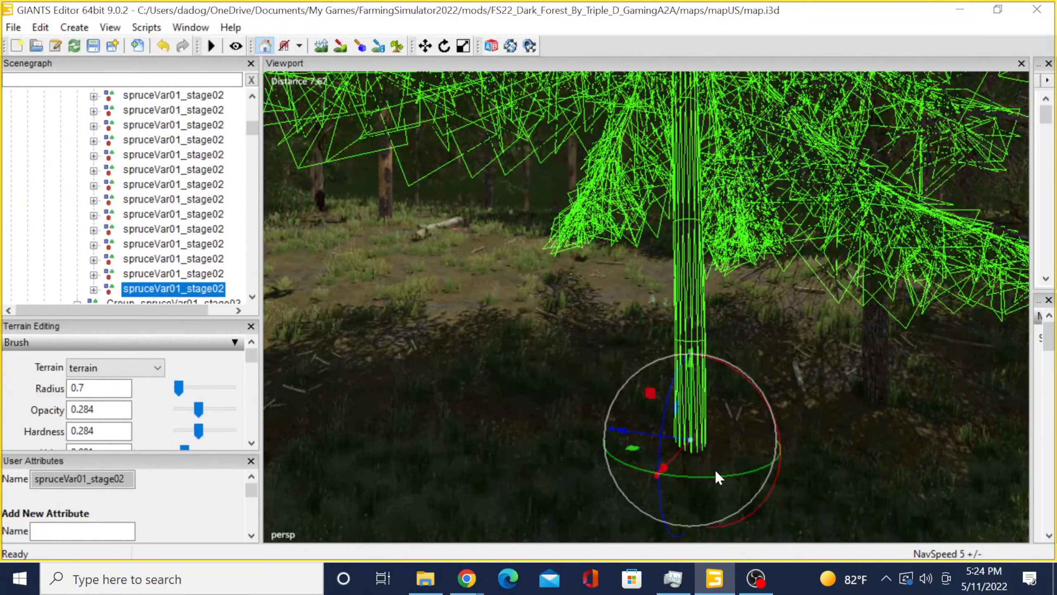
key("ctrl+b")
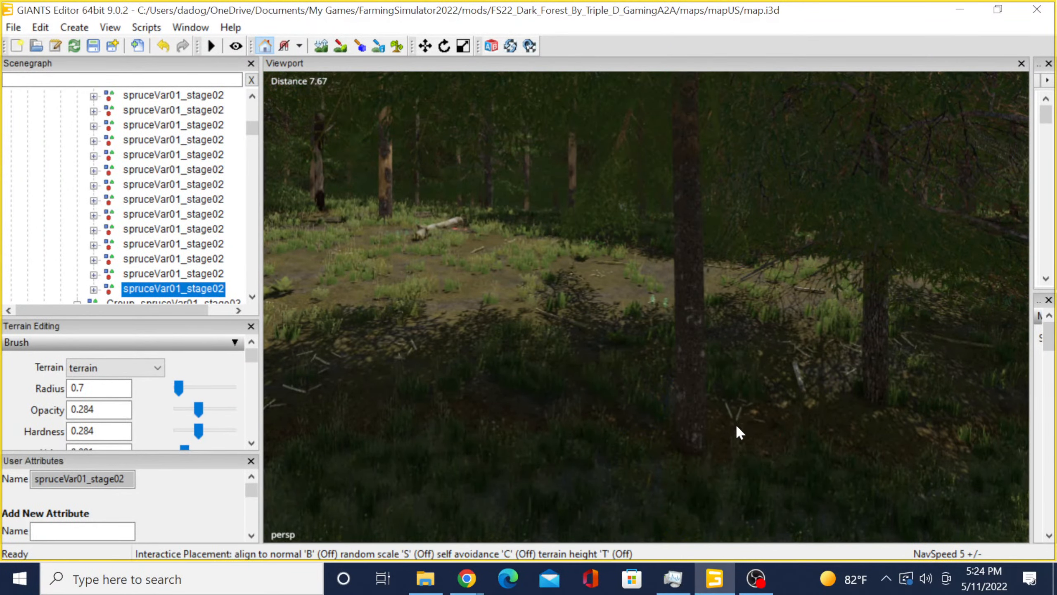
left_click(729, 439)
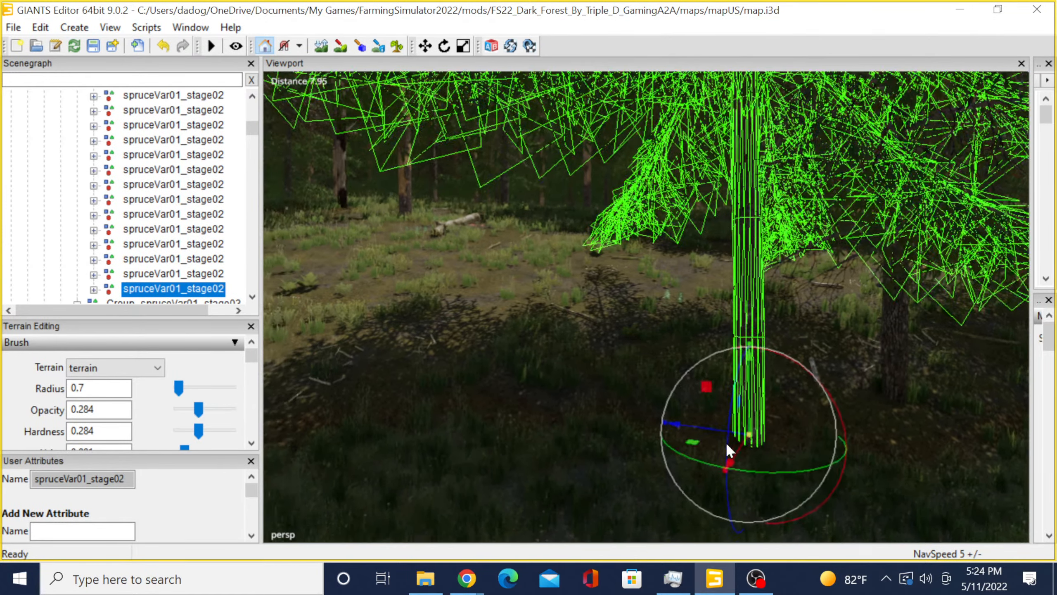
Duplicate the spruceVar01_stage02 tree and place the copy beside the scattered small sticks, across from the patchy-barked trunk, checking its spacing.
scroll(744, 469, "down", 3)
left_click_drag(744, 469, 656, 449, "alt")
scroll(655, 449, "up", 3)
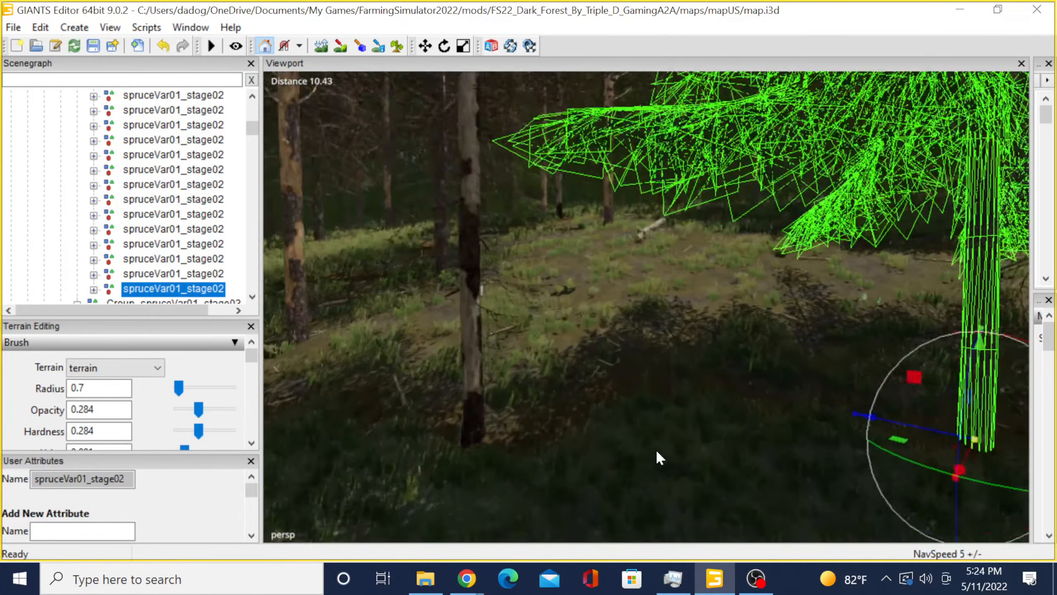
scroll(657, 450, "up", 2)
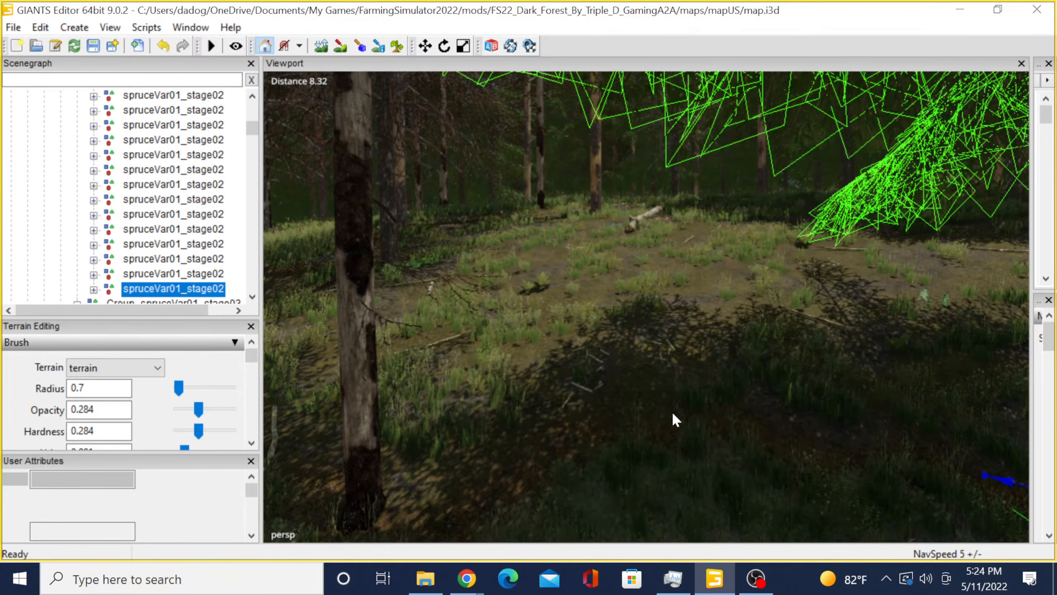
key("ctrl+shift+d")
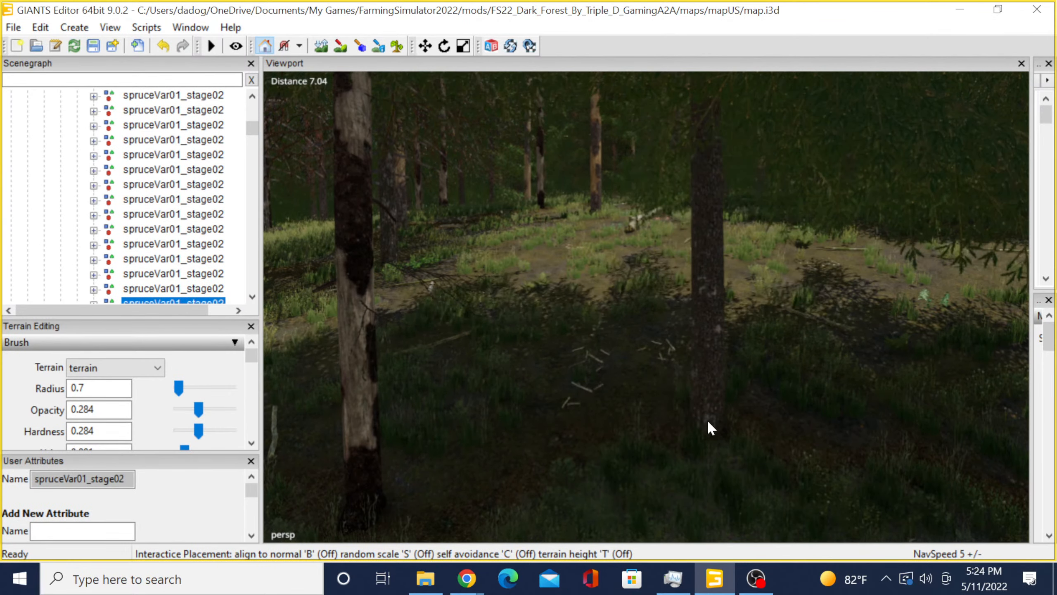
left_click(699, 415)
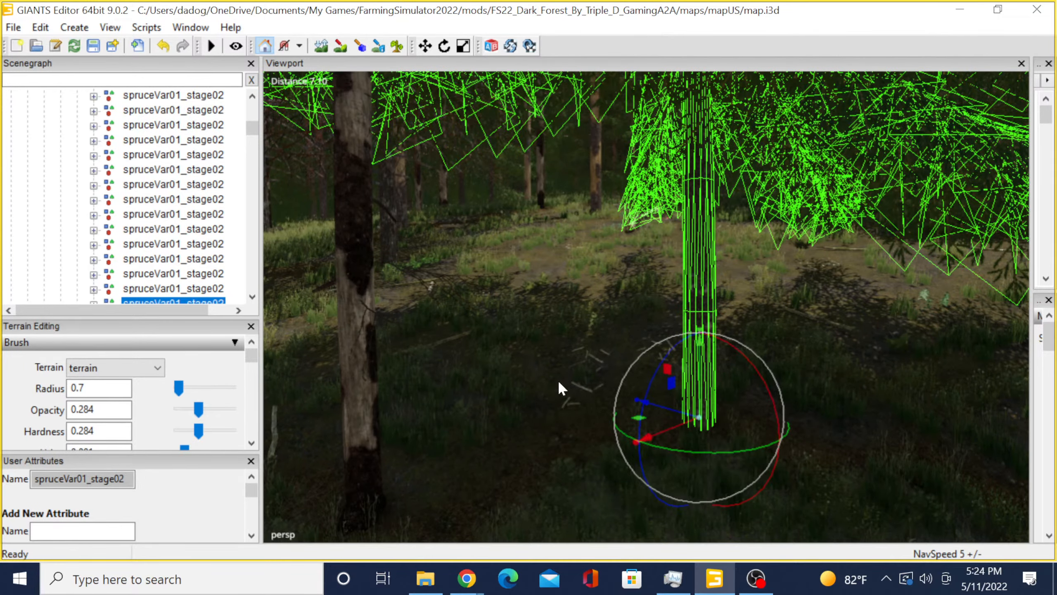
scroll(648, 373, "down", 8)
left_click_drag(559, 383, 675, 390, "alt")
scroll(700, 388, "down", 4)
scroll(503, 390, "up", 6)
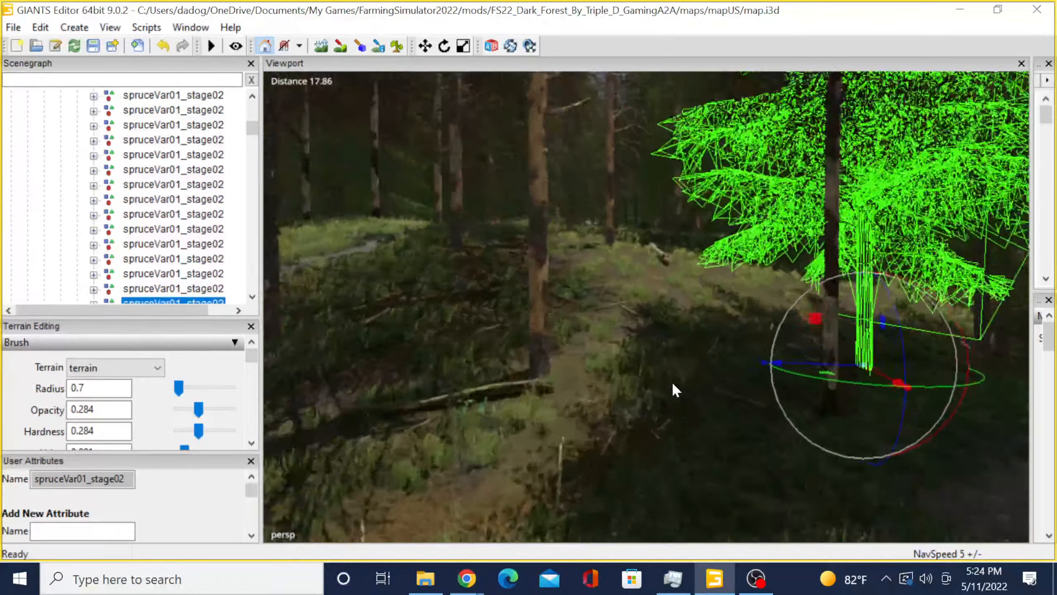
Duplicate the spruceVar01_stage02 tree and place the copy just behind the small scattered sticks beside the trail, across from the mossy fallen log.
scroll(672, 382, "up", 4)
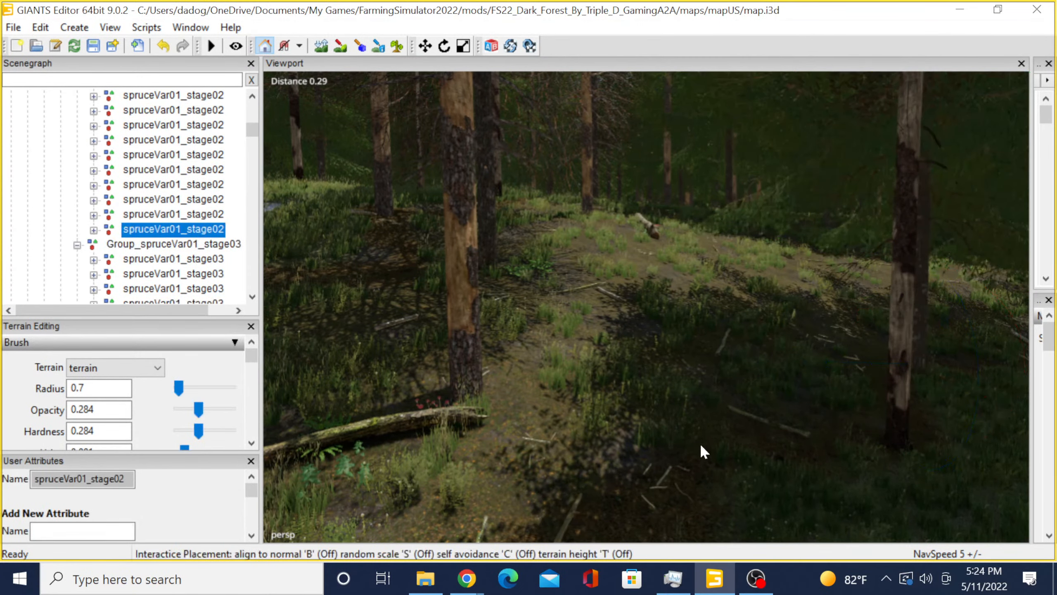
scroll(686, 437, "down", 2)
scroll(679, 441, "up", 3)
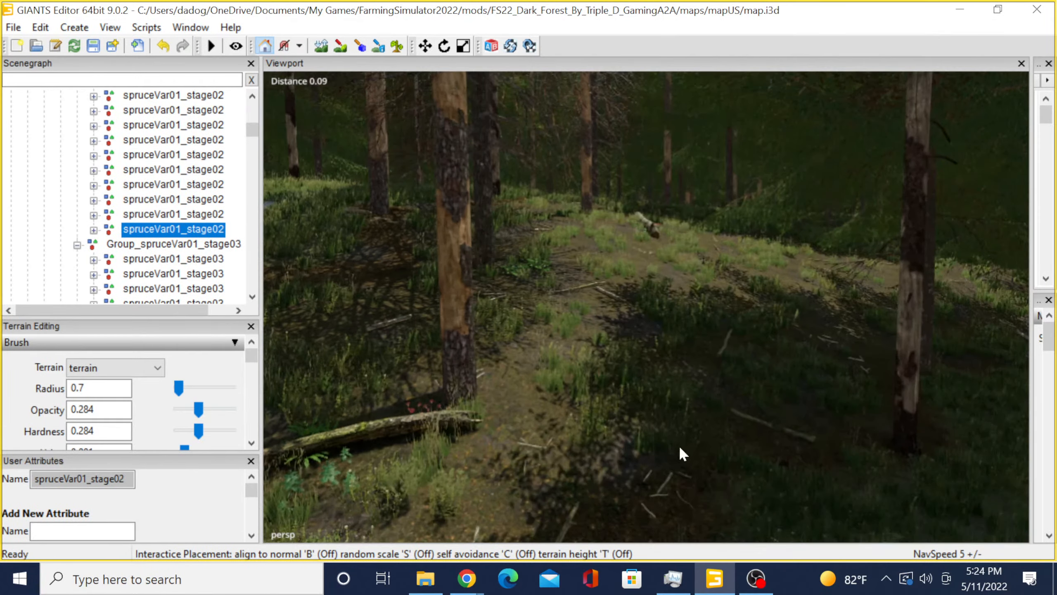
key("ctrl+b")
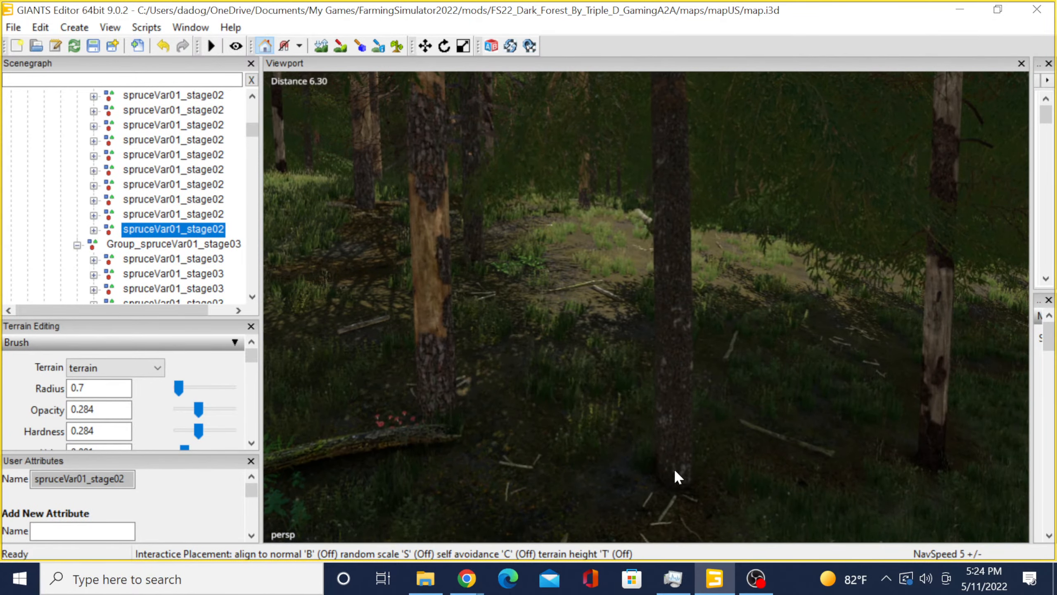
left_click(674, 468)
scroll(604, 437, "down", 4)
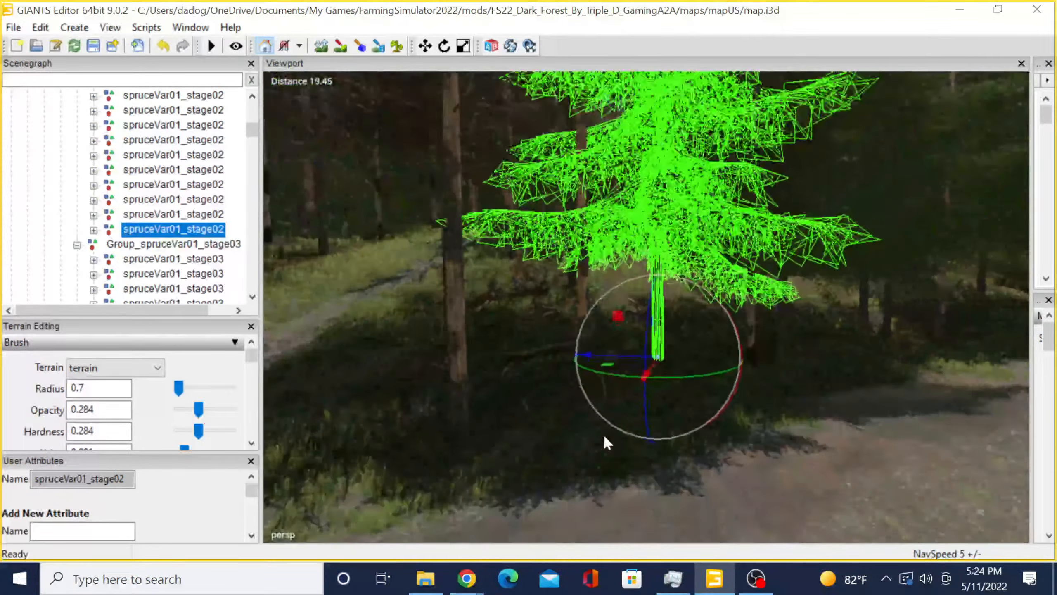
Rotate the spruceLarge04Dead tree standing behind the large peeling trunk around its vertical axis, and finish with no tree selected.
left_click_drag(585, 435, 688, 349, "alt")
scroll(577, 399, "up", 2)
scroll(582, 399, "up", 6)
scroll(831, 420, "down", 2)
left_click(669, 331)
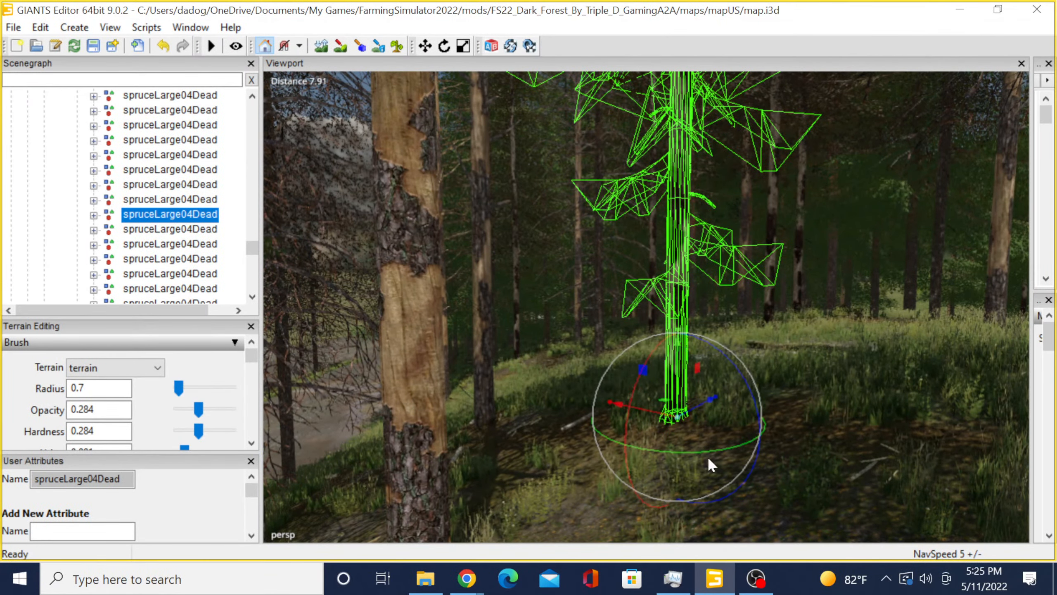
left_click_drag(705, 444, 643, 437)
left_click_drag(703, 448, 639, 438)
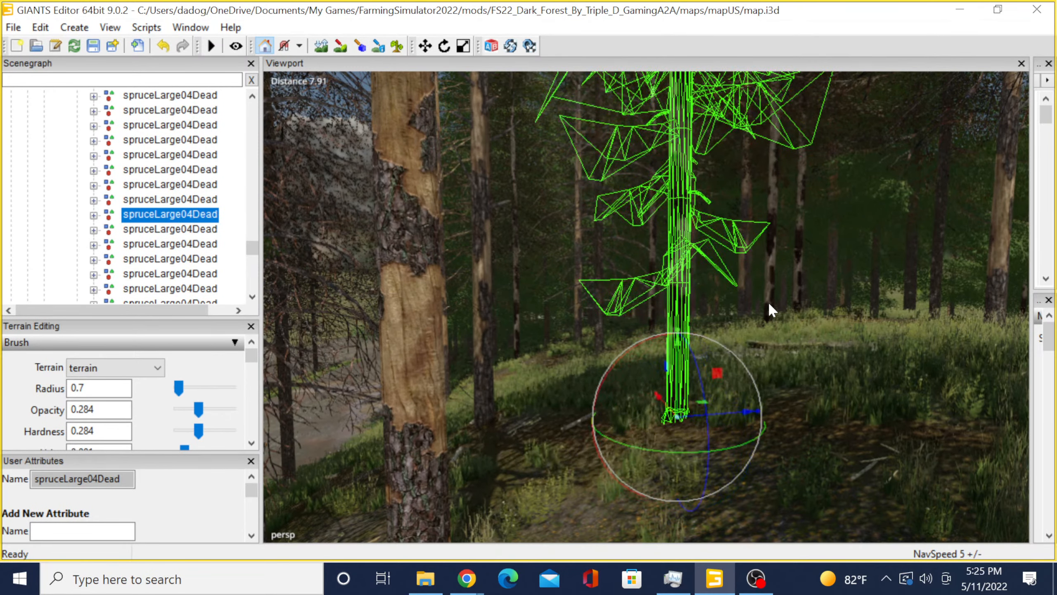
left_click(798, 278)
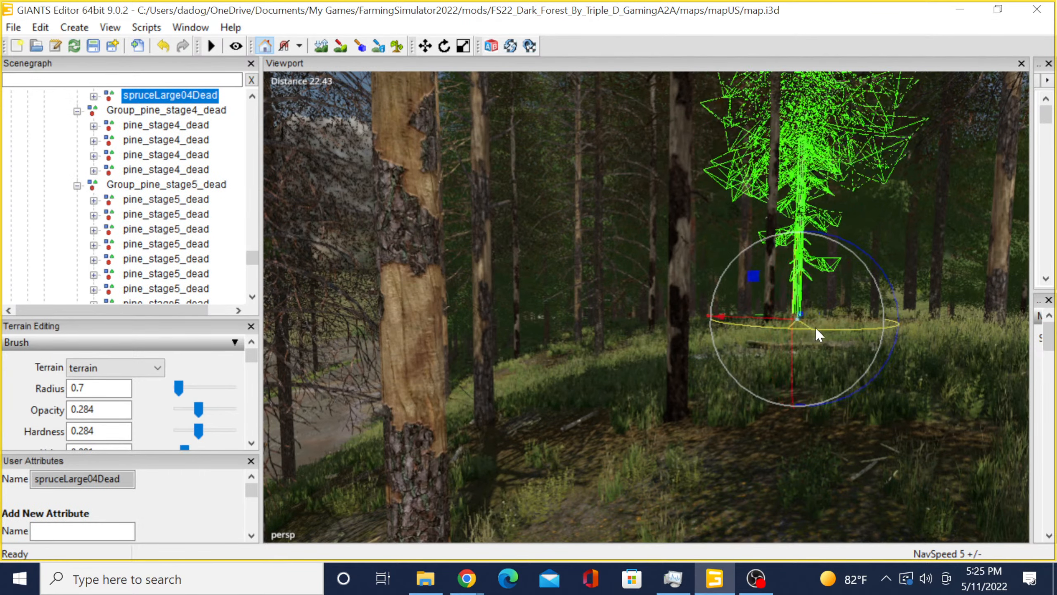
left_click(602, 315)
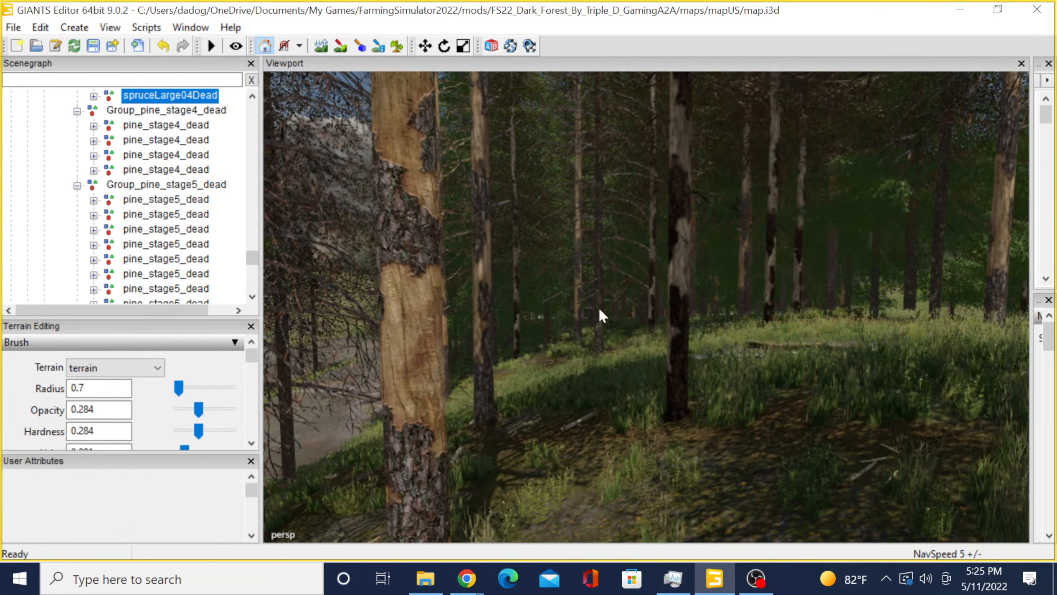
Examine the tree spacing and density through the woodland and along both sides of the trail.
left_click_drag(600, 309, 644, 303, "alt")
scroll(652, 299, "down", 6)
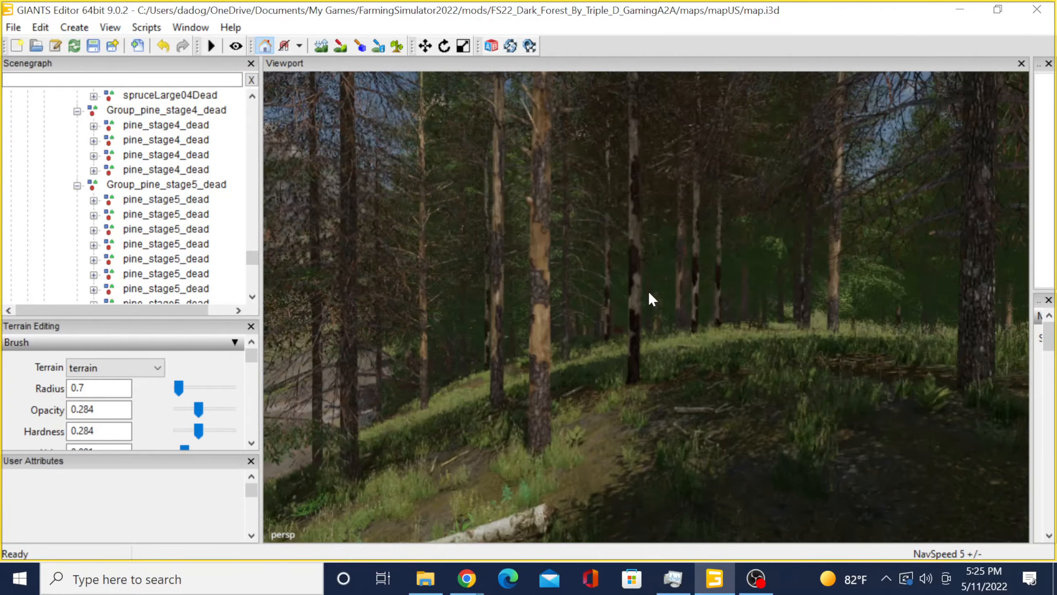
scroll(648, 290, "up", 6)
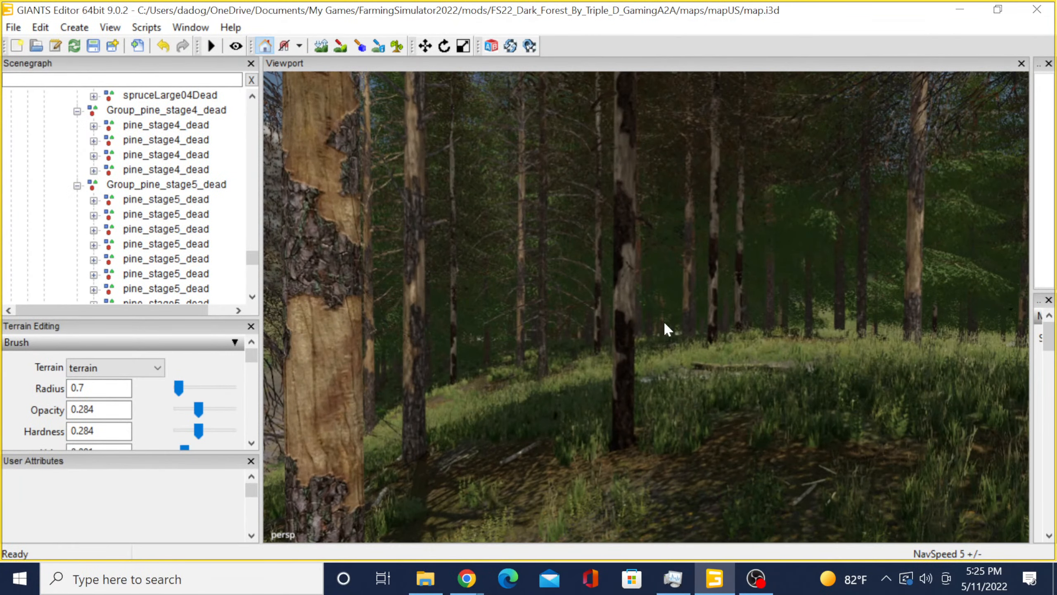
left_click_drag(664, 323, 701, 335, "alt")
scroll(672, 336, "down", 5)
scroll(745, 340, "up", 3)
scroll(701, 356, "down", 4)
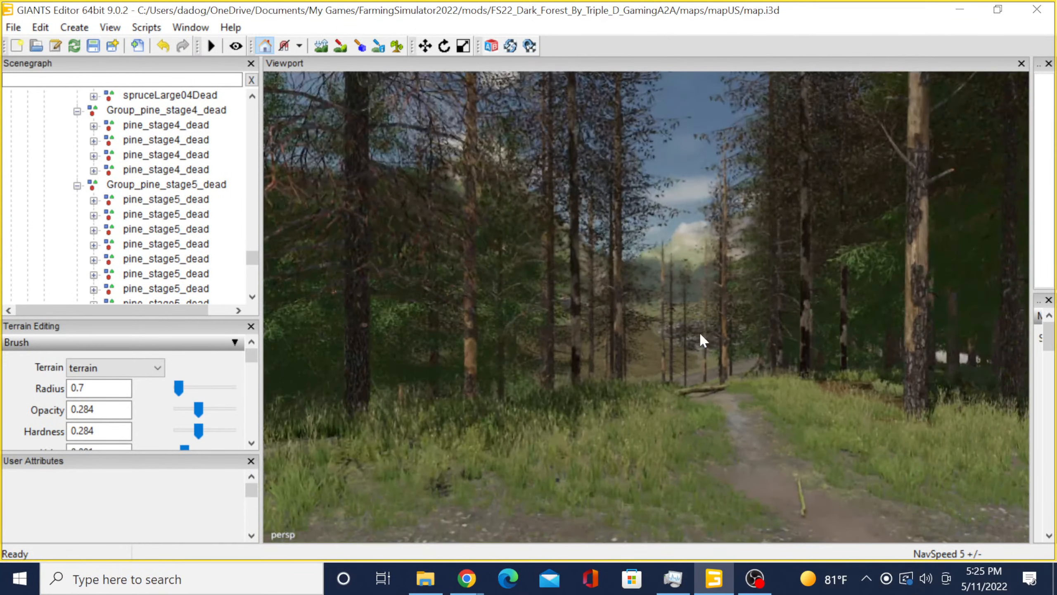
left_click_drag(673, 403, 836, 366, "alt")
left_click_drag(743, 386, 716, 390, "alt")
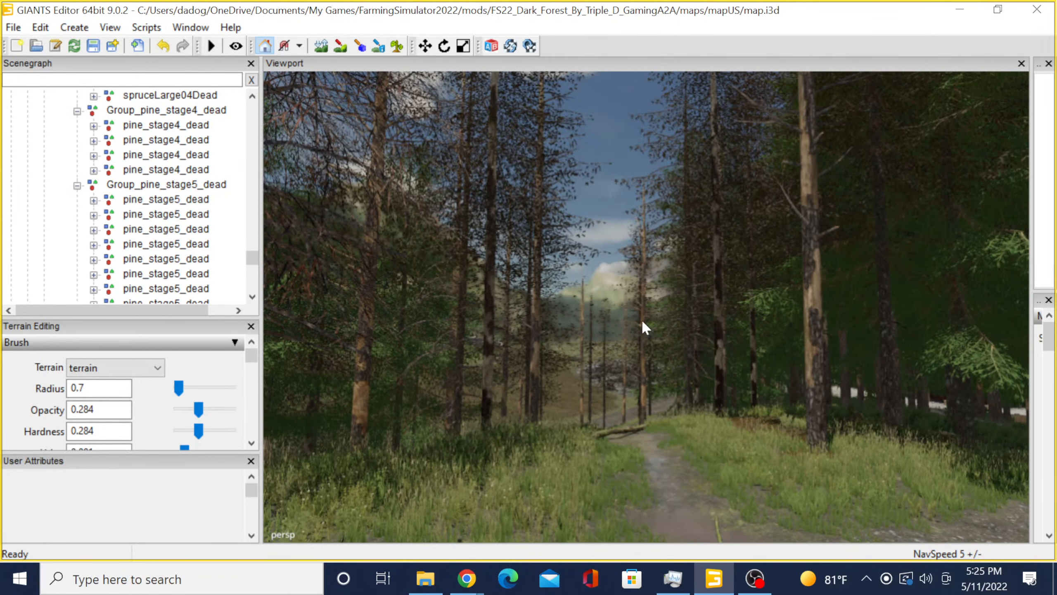
left_click_drag(361, 378, 433, 373, "alt")
left_click_drag(417, 337, 660, 308, "alt")
left_click_drag(493, 347, 729, 380, "alt")
scroll(729, 374, "up", 5)
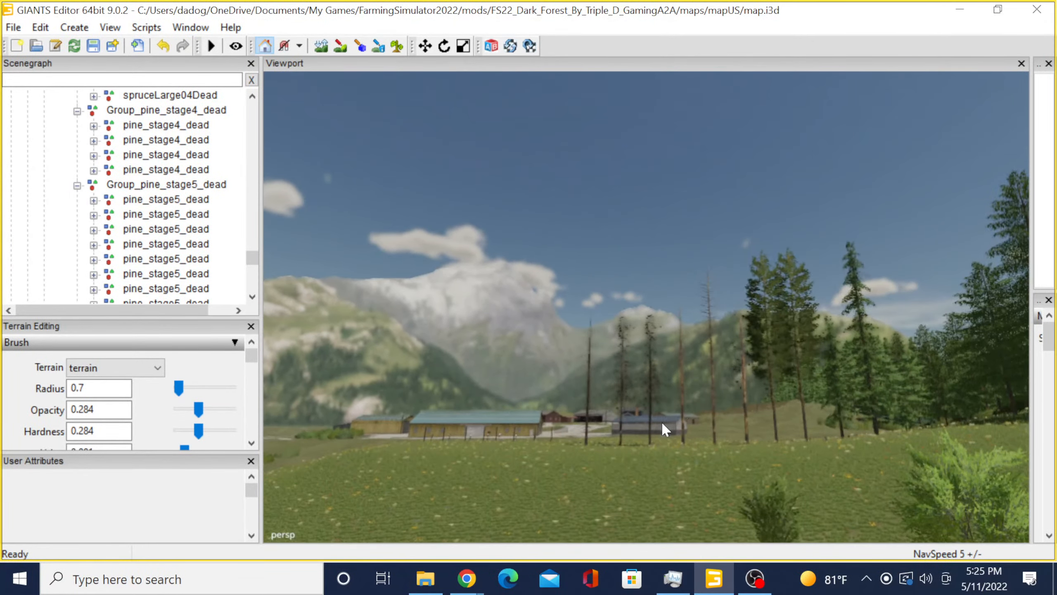
Duplicate the spruceVar01_stage03 tree from the flowery meadow and place the copy in the forest clearing beyond the pale fallen log.
mouse_move(663, 397)
left_mouse_down("alt")
mouse_move(693, 419)
mouse_move(628, 439)
mouse_move(872, 452)
mouse_move(860, 475)
mouse_move(940, 489)
mouse_move(857, 449)
left_mouse_up("alt")
scroll(681, 409, "up", 5)
scroll(692, 420, "up", 3)
scroll(745, 451, "up", 3)
scroll(872, 453, "up", 5)
scroll(939, 488, "up", 5)
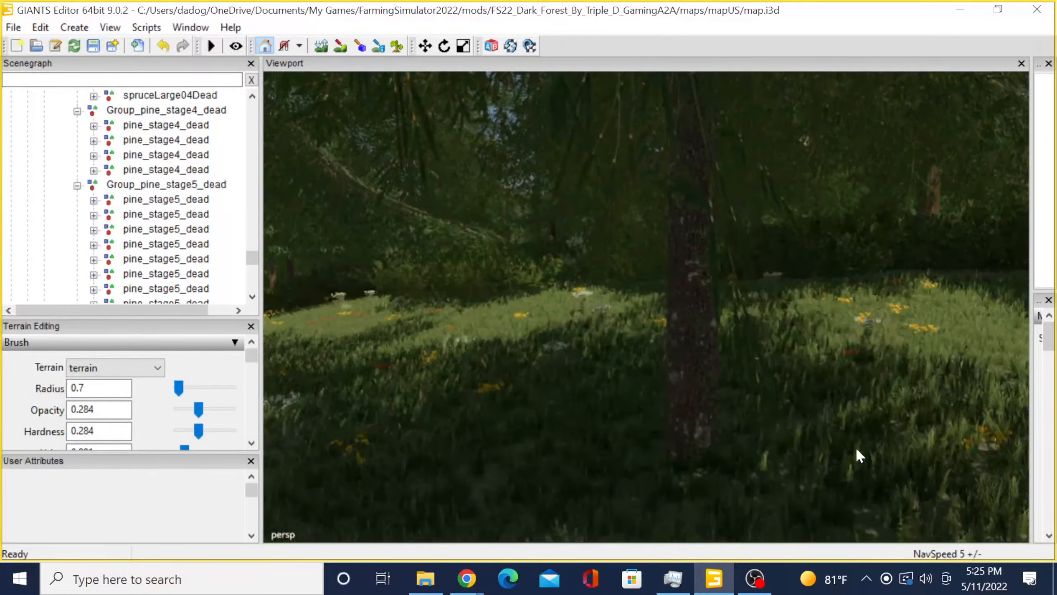
left_click(681, 359)
scroll(681, 365, "down", 10)
scroll(779, 350, "up", 3)
left_click_drag(670, 365, 851, 308, "alt")
scroll(523, 305, "up", 5)
scroll(740, 348, "up", 3)
scroll(740, 349, "up", 10)
scroll(763, 378, "up", 2)
scroll(763, 379, "up", 5)
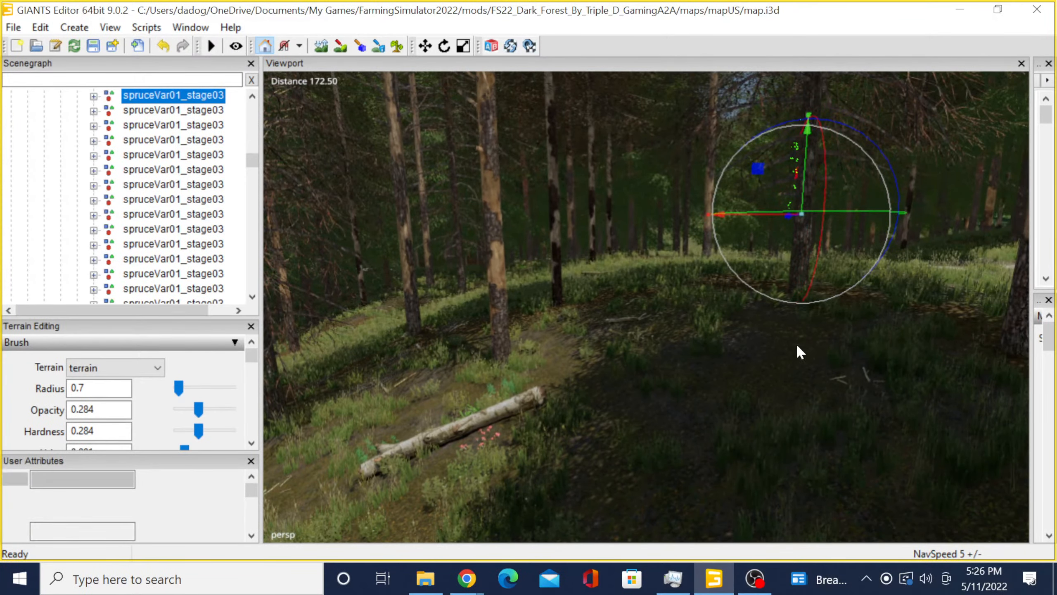
left_click(718, 367)
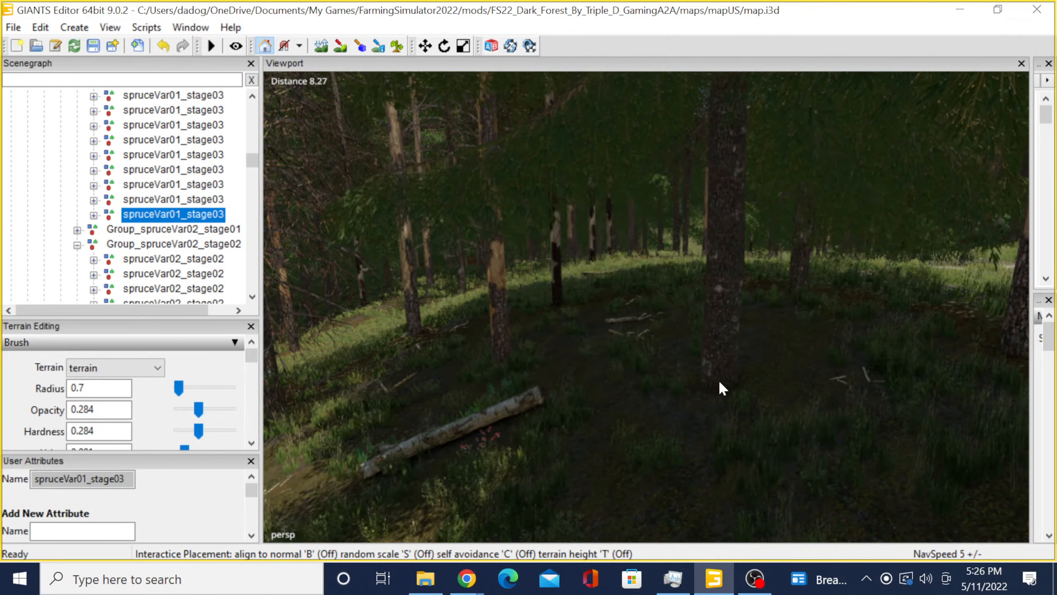
Duplicate the spruceVar01_stage03 tree and place the copy just in front of the pale fallen log, behind the scattered sticks.
left_click_drag(728, 379, 683, 356, "alt")
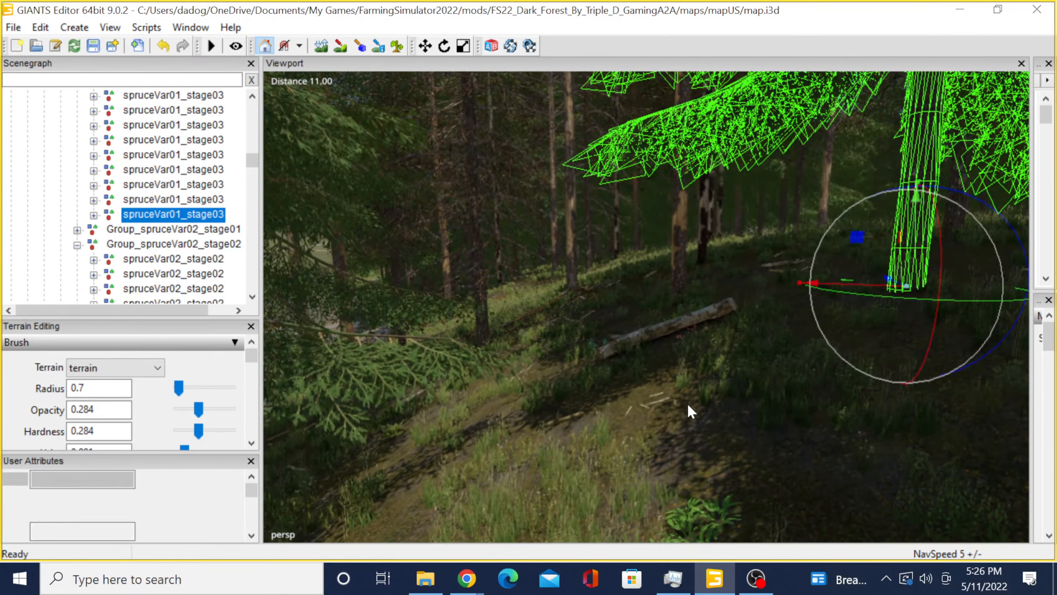
key("ctrl+d")
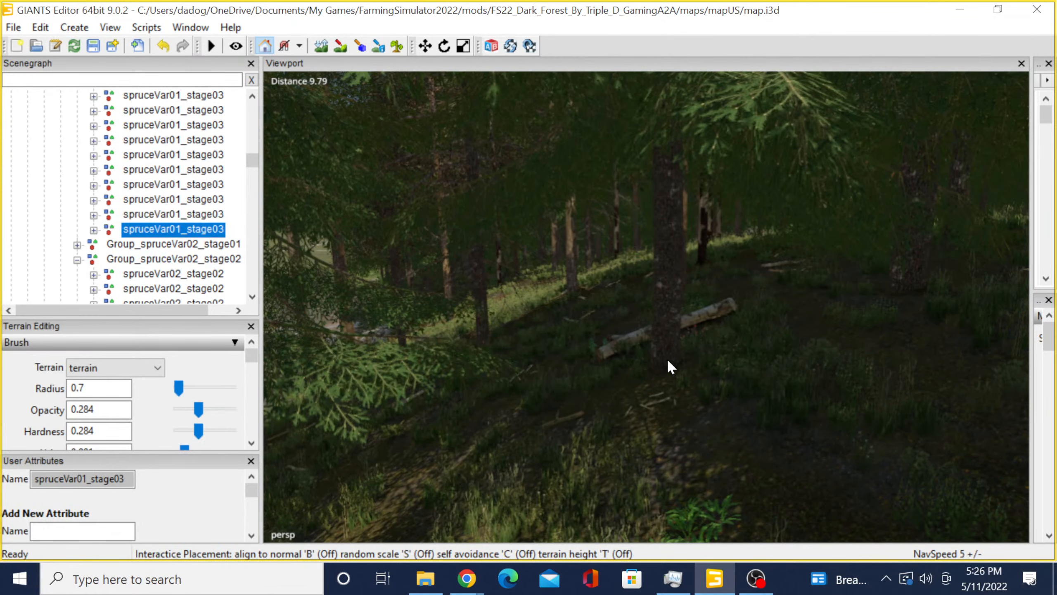
left_click(671, 358)
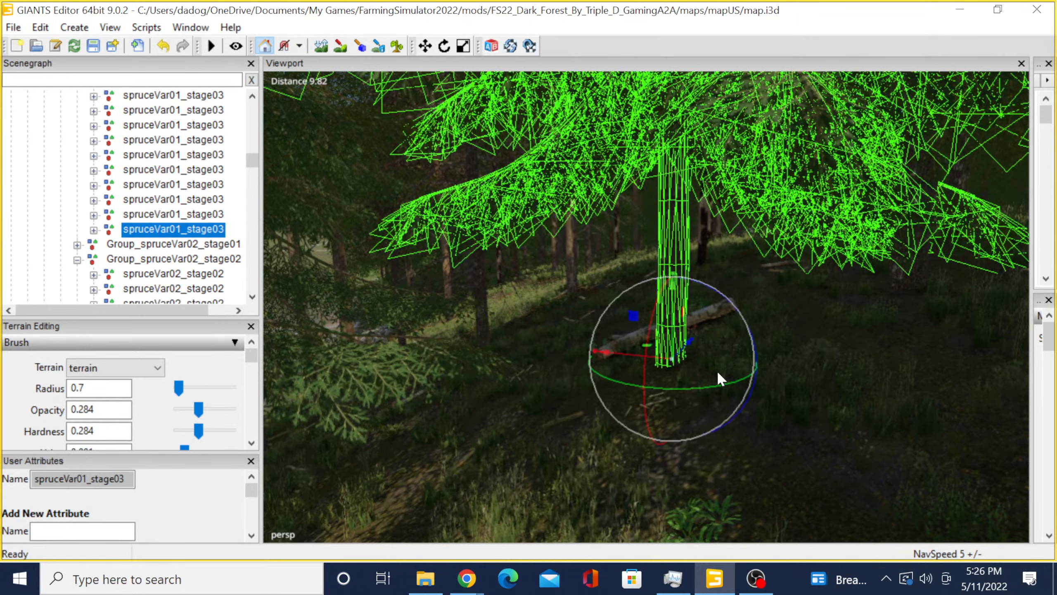
Duplicate the spruceVar01_stage03 tree and place the copy at the tall grass tuft on the dappled slope above the dirt road.
left_click_drag(717, 371, 664, 431, "alt")
scroll(572, 431, "up", 4)
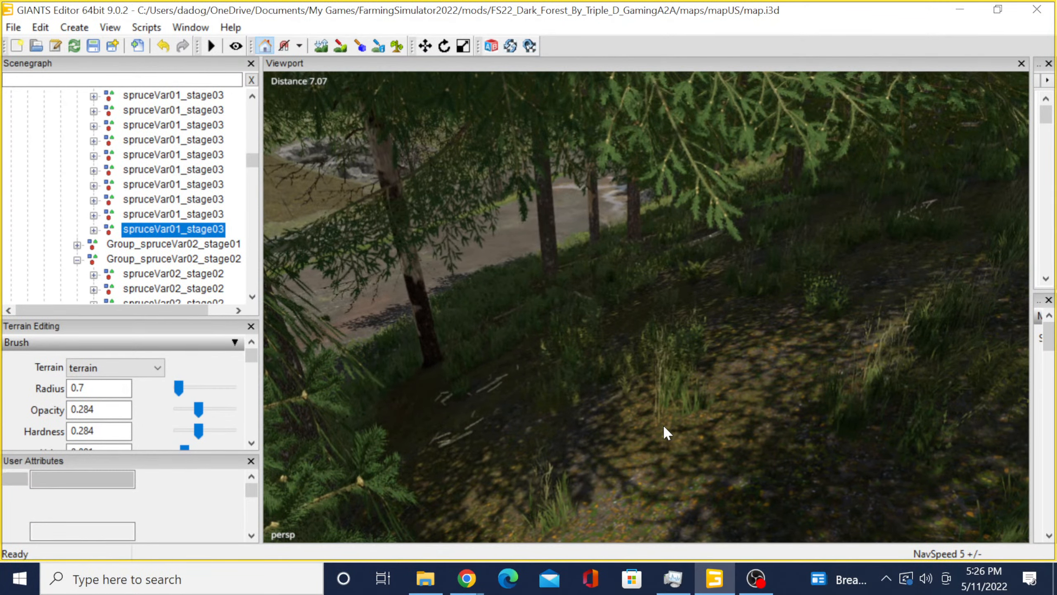
left_click(660, 370)
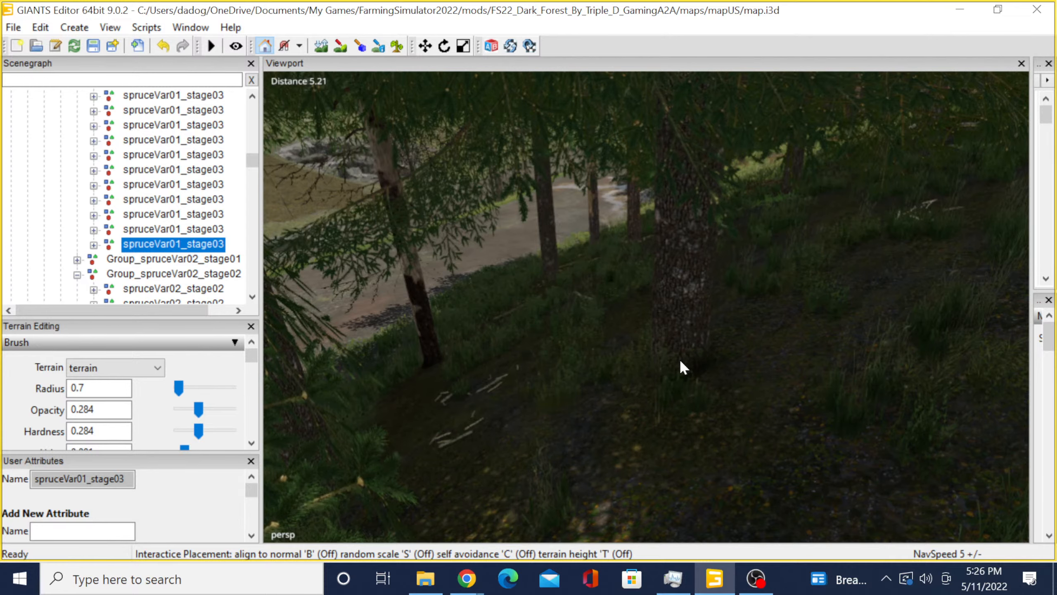
left_click(682, 363)
Shift the newest spruceVar01_stage03 tree slightly across the slope and adjust its height at the trunk base.
scroll(646, 386, "up", 5)
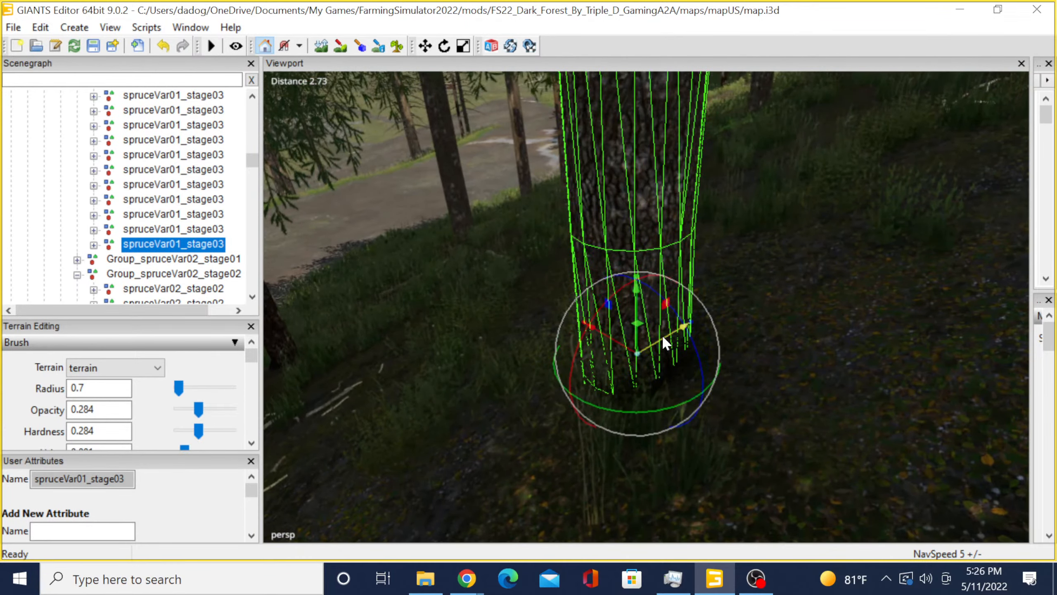
middle_click_drag(663, 334, 941, 188)
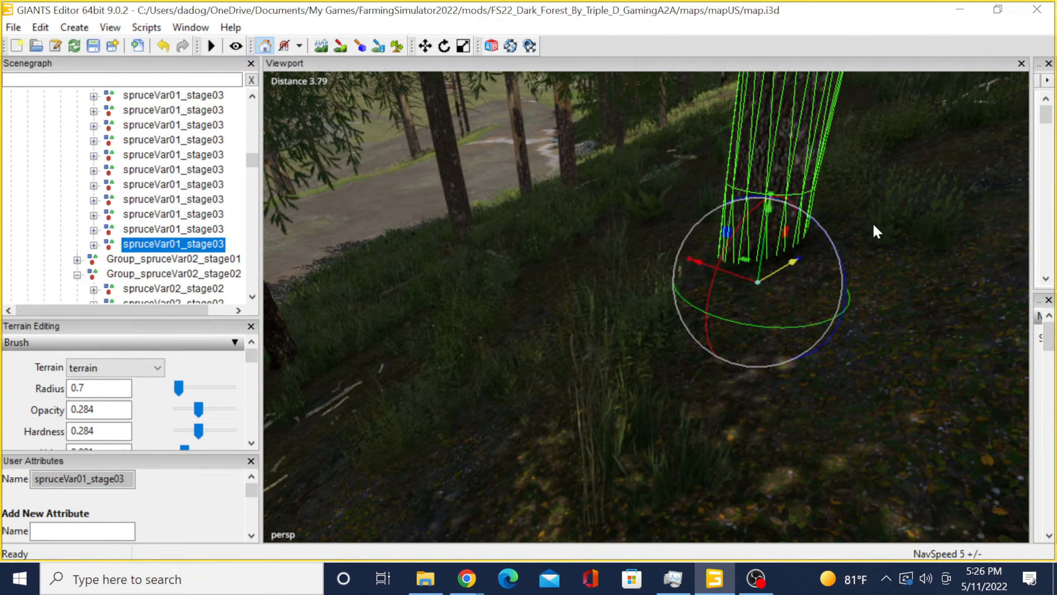
left_click_drag(872, 222, 744, 303)
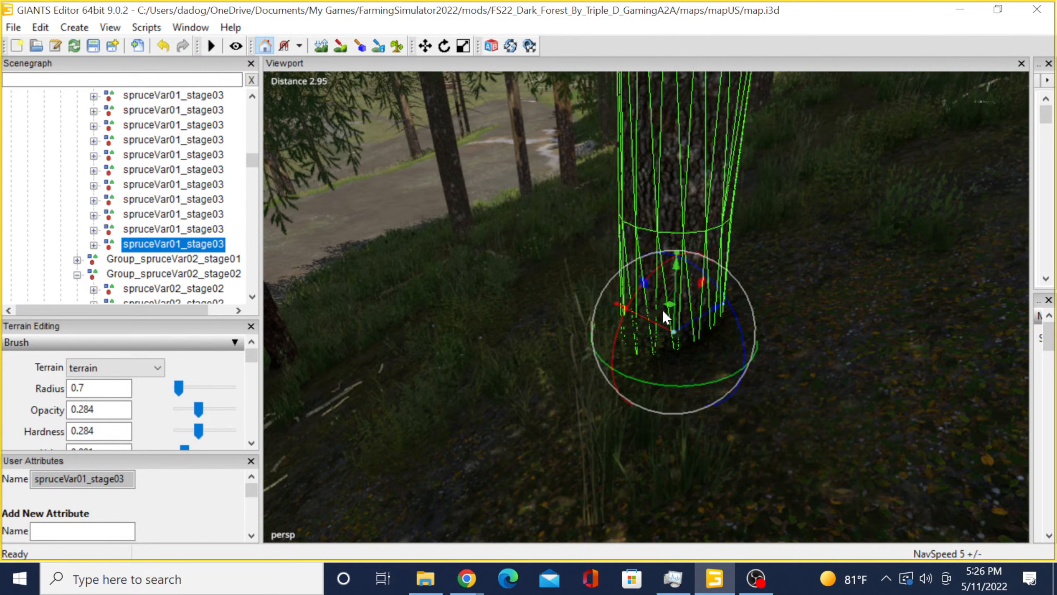
left_click_drag(676, 294, 663, 270)
scroll(672, 258, "down", 6)
scroll(663, 271, "up", 3)
scroll(700, 241, "up", 3)
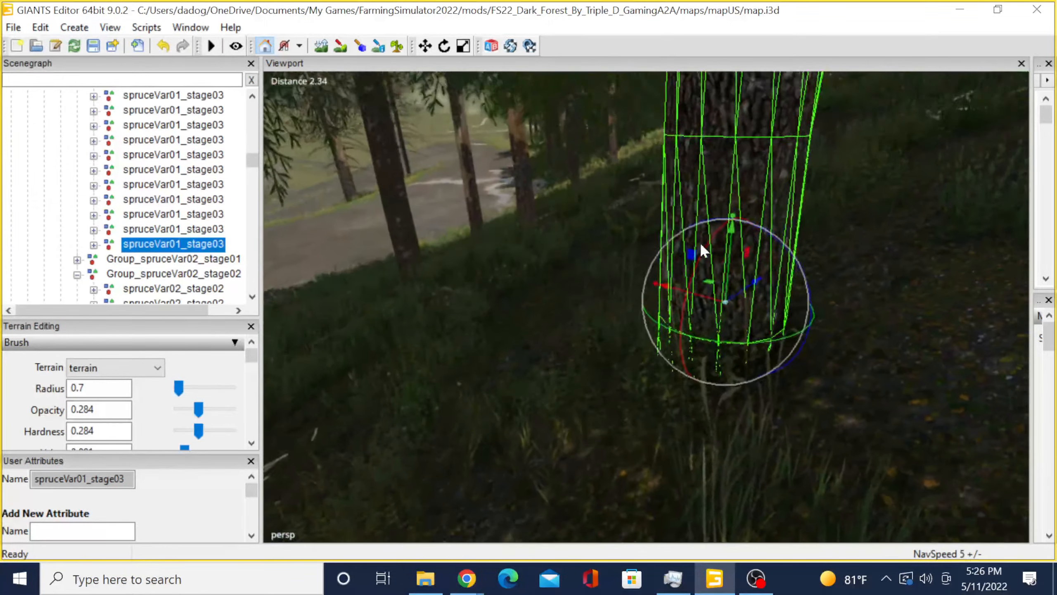
scroll(732, 125, "down", 4)
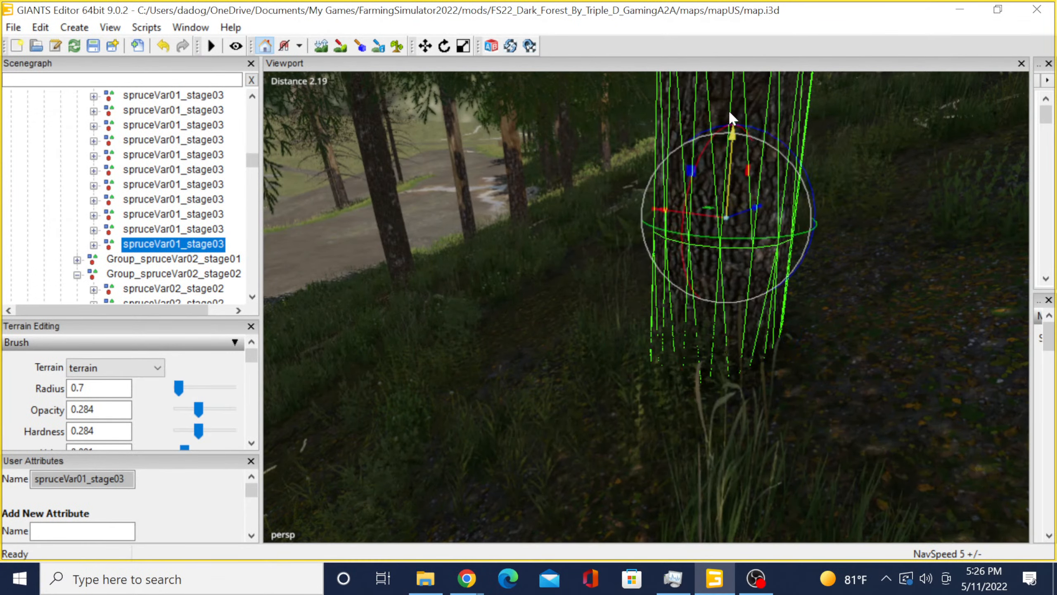
Duplicate the spruceVar01_stage03 tree and place the copy on the shaded ground between the fallen log's end and the thin fallen branch.
left_click_drag(750, 217, 761, 191, "alt")
scroll(644, 195, "down", 7)
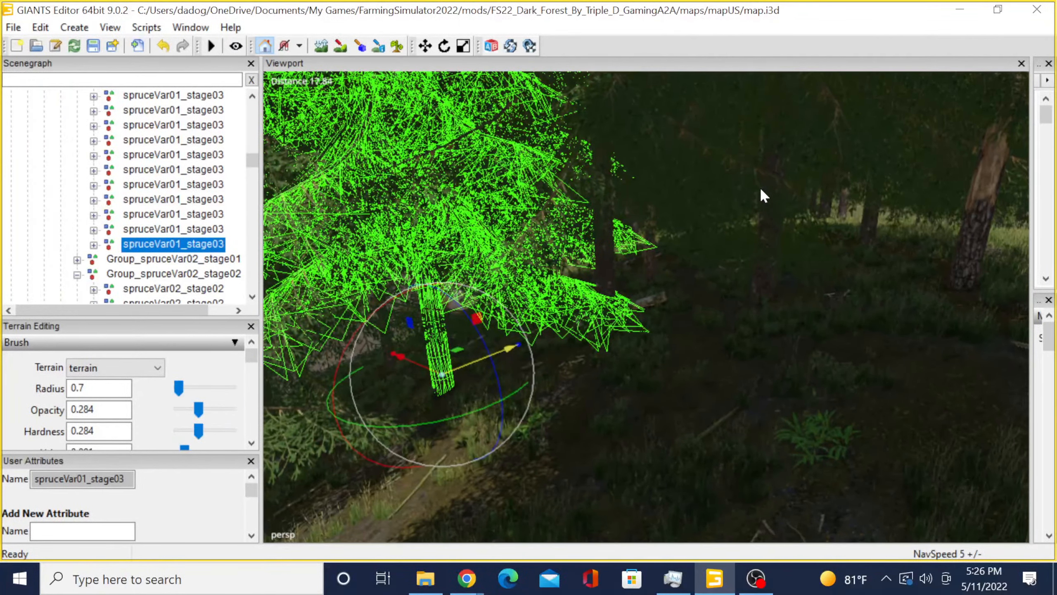
key("ctrl+d")
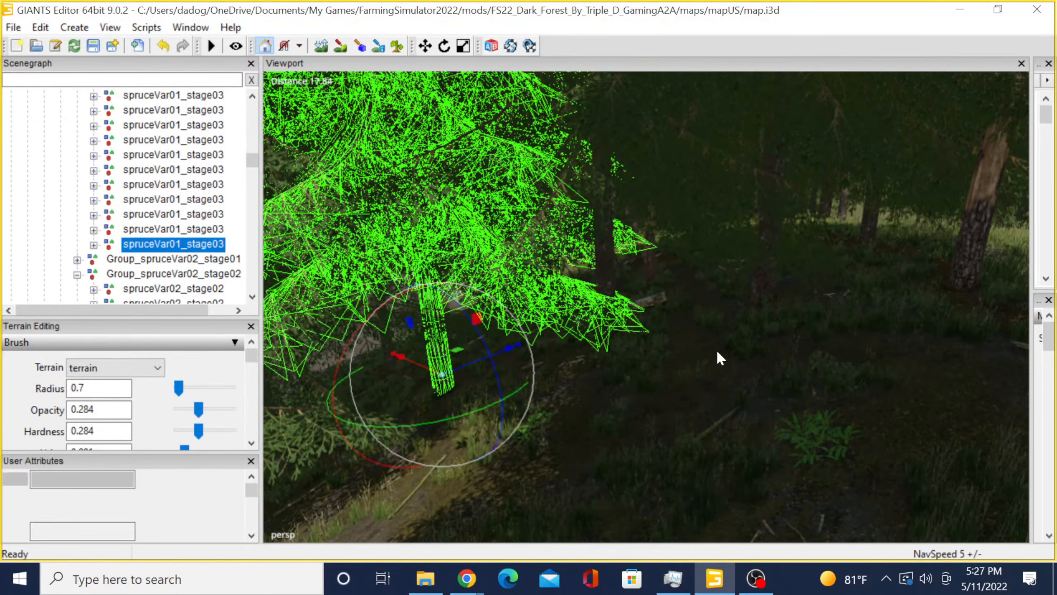
left_click(696, 350)
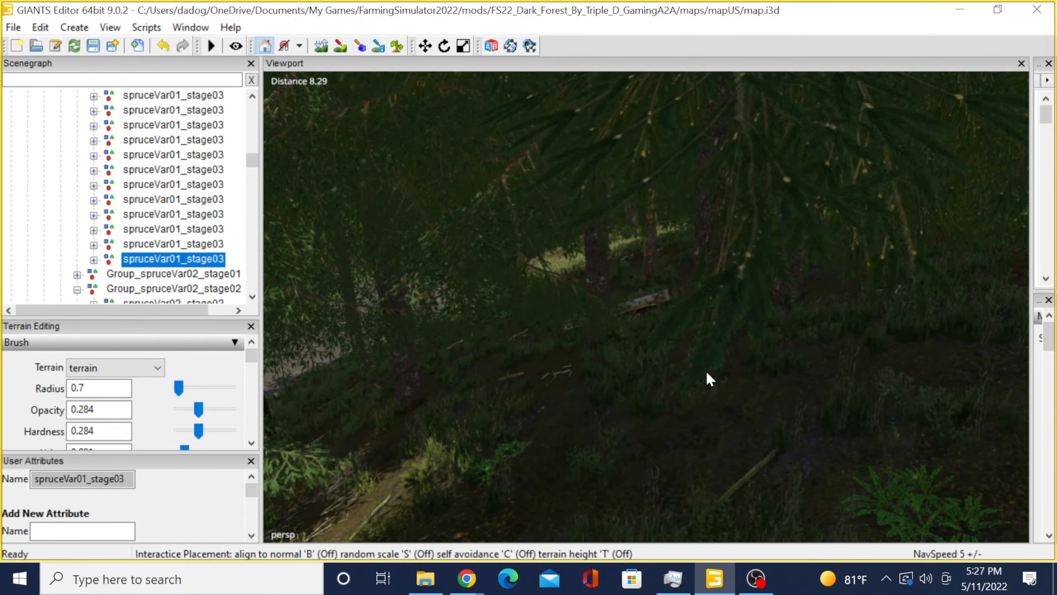
left_click(707, 369)
Place another copy of the spruceVar01_stage03 tree on the shaded grass between the leaning dark trunk and the green fern.
left_click_drag(596, 373, 635, 373, "alt")
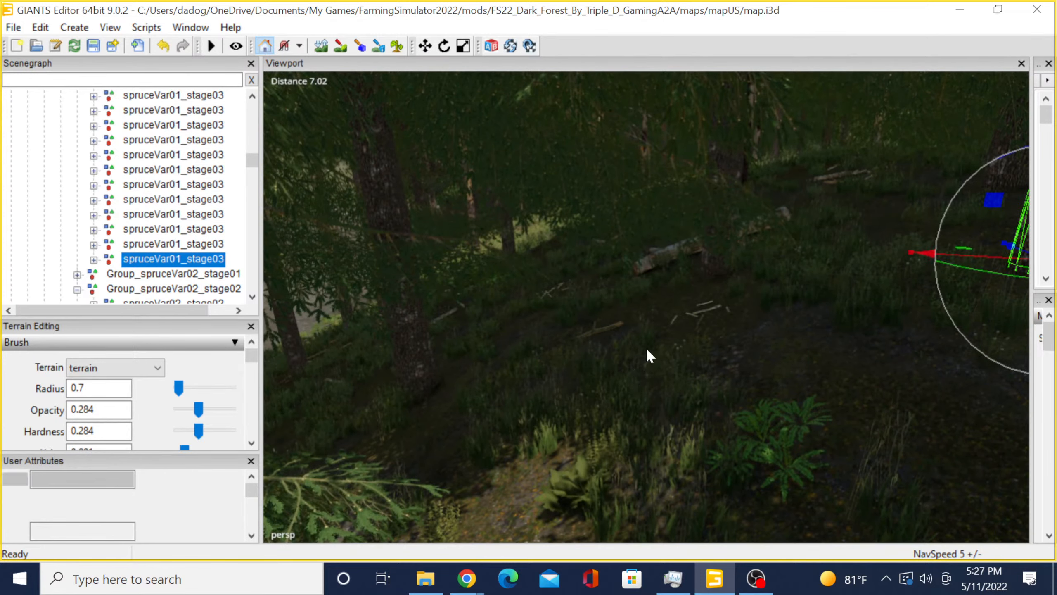
left_click(610, 369)
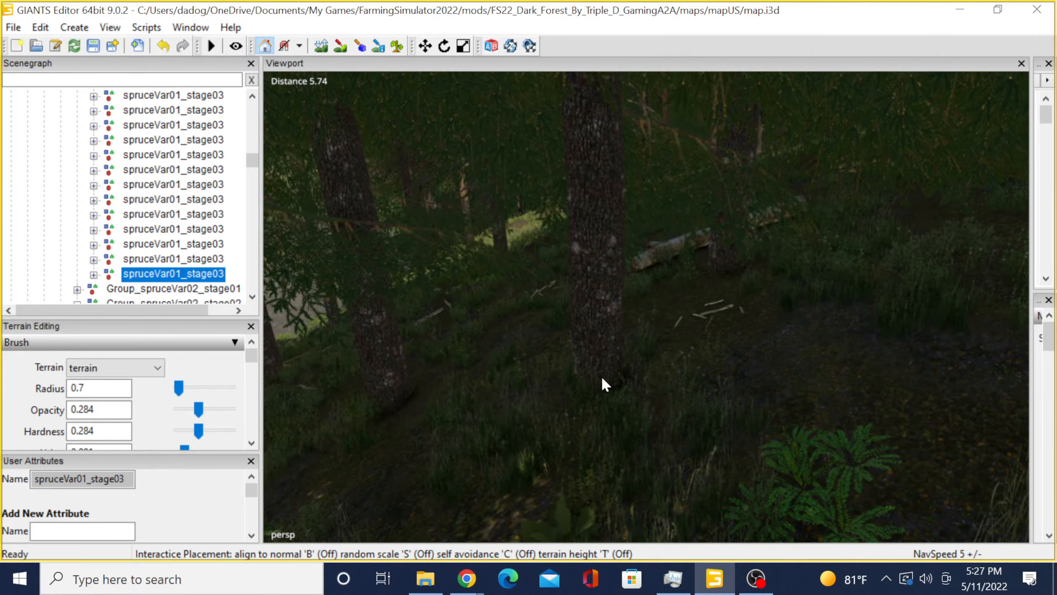
left_click(602, 376)
Duplicate a spruce_dead tree and place the copy in front of the thin fallen log on the slope above the dirt road.
left_click_drag(580, 357, 727, 334, "alt")
left_click(627, 313)
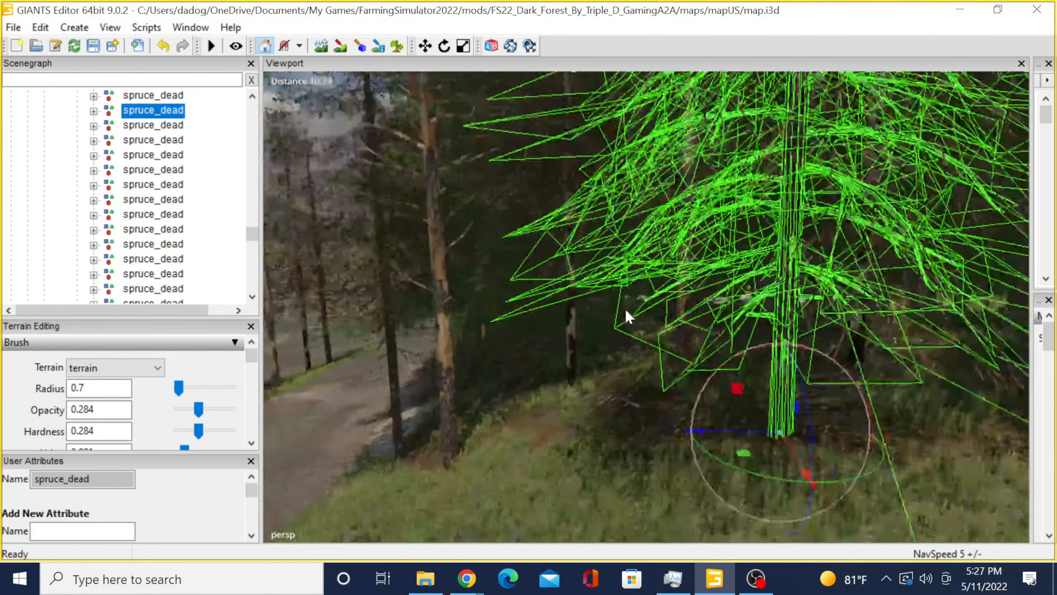
scroll(632, 319, "down", 10)
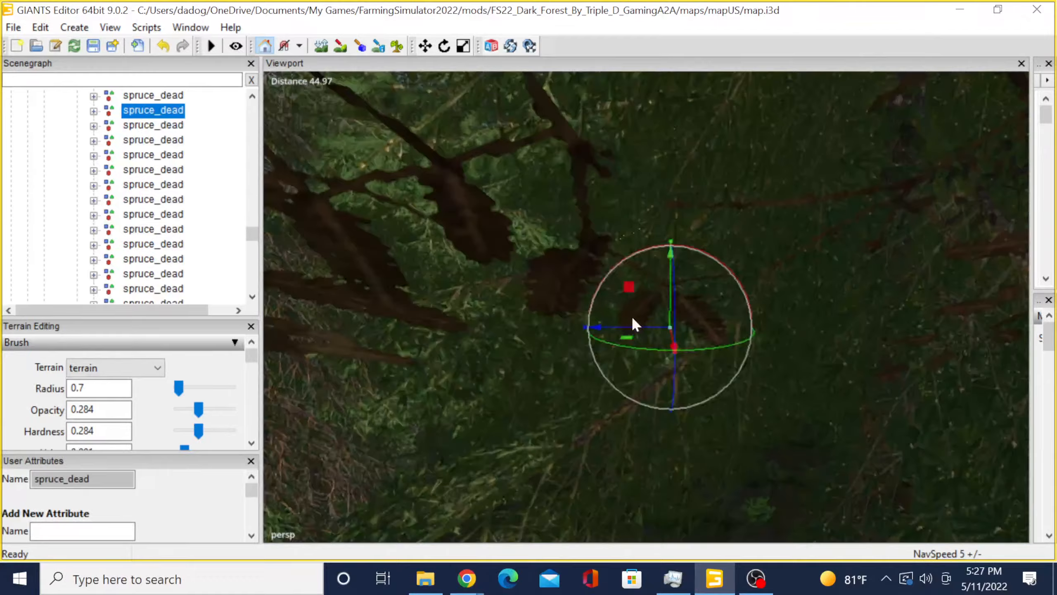
left_click_drag(634, 324, 465, 375, "alt")
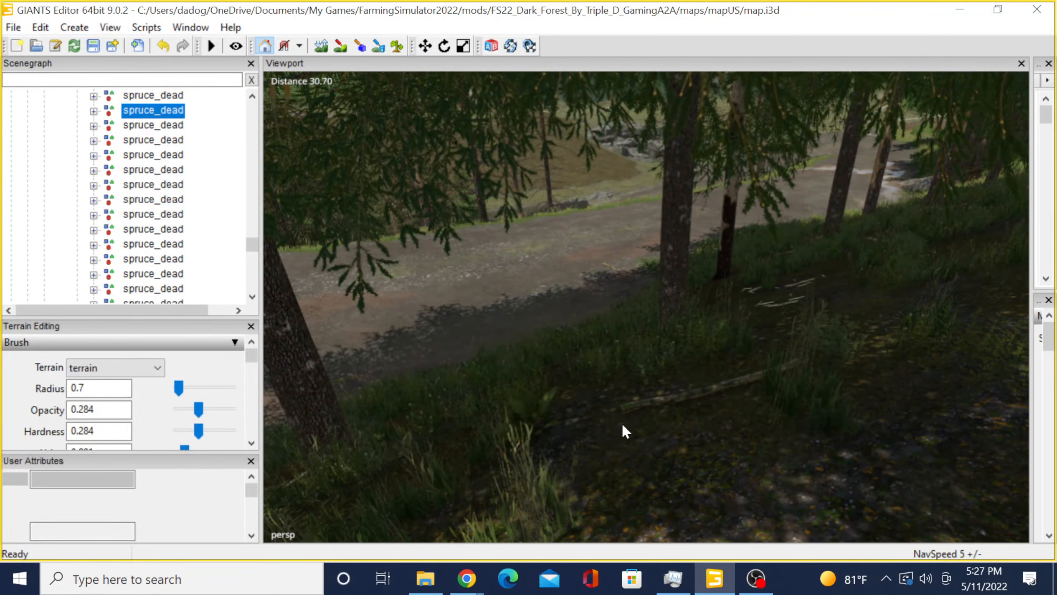
key("ctrl+d")
key("ctrl+b")
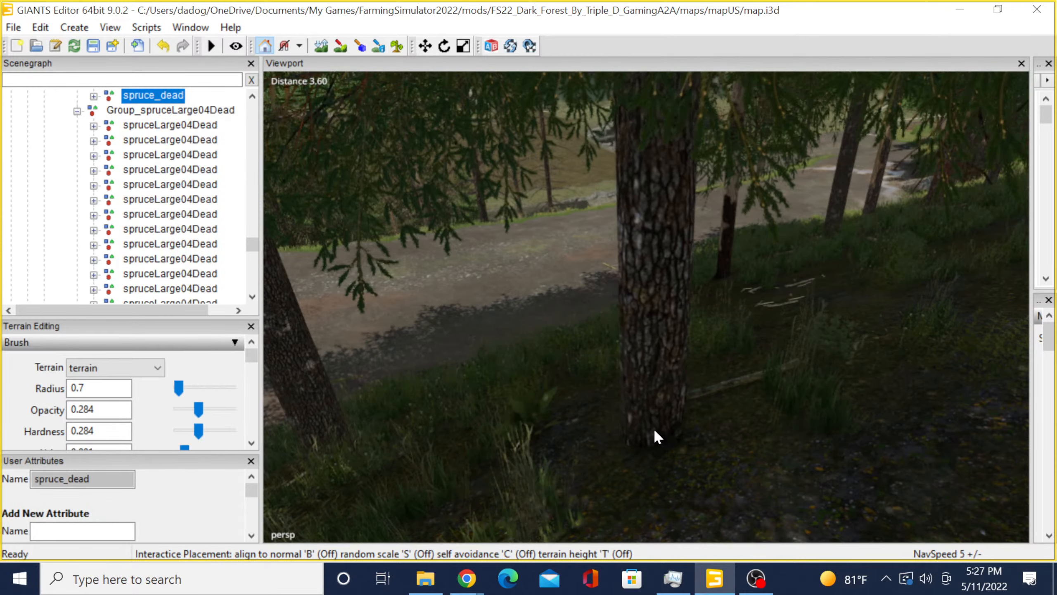
left_click(658, 430)
Duplicate a spruceVar02_stage02 tree and place the copy at the edge of the bare shaded ground between the existing dark trunks.
left_click_drag(552, 442, 853, 386, "alt")
left_click_drag(446, 374, 900, 286, "alt")
scroll(855, 295, "up", 2)
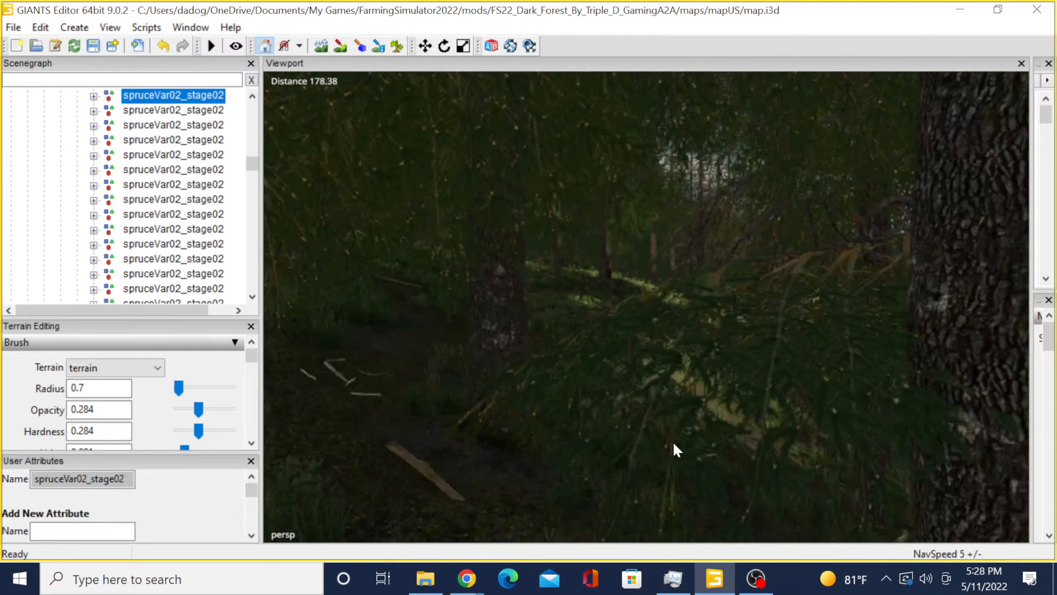
scroll(679, 415, "up", 6)
left_click_drag(672, 442, 685, 396, "alt")
scroll(548, 405, "up", 3)
scroll(456, 475, "down", 3)
scroll(685, 396, "up", 3)
key("ctrl+d")
key("ctrl+b")
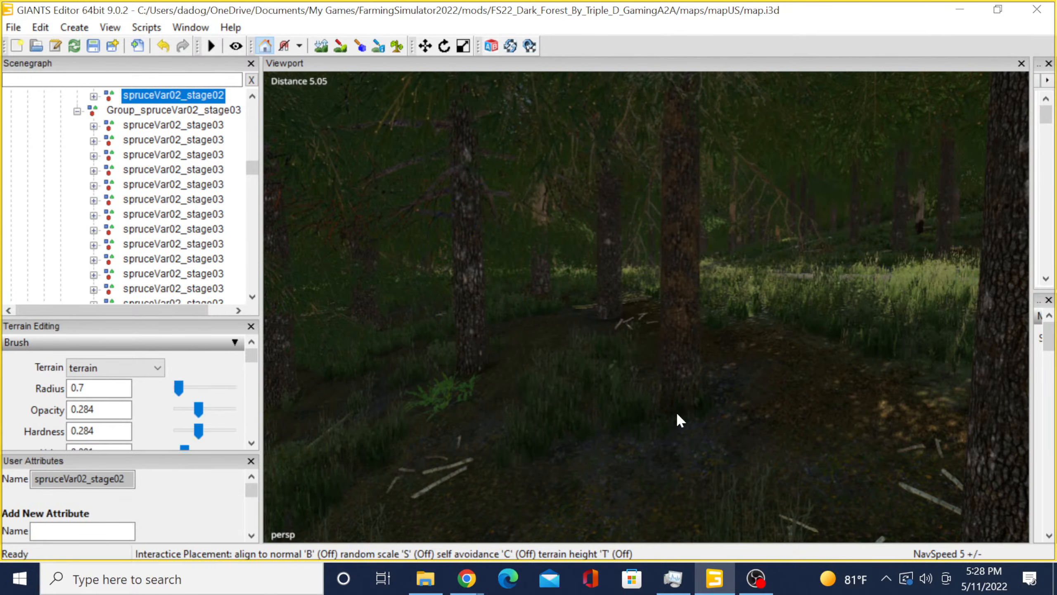
left_click(681, 409)
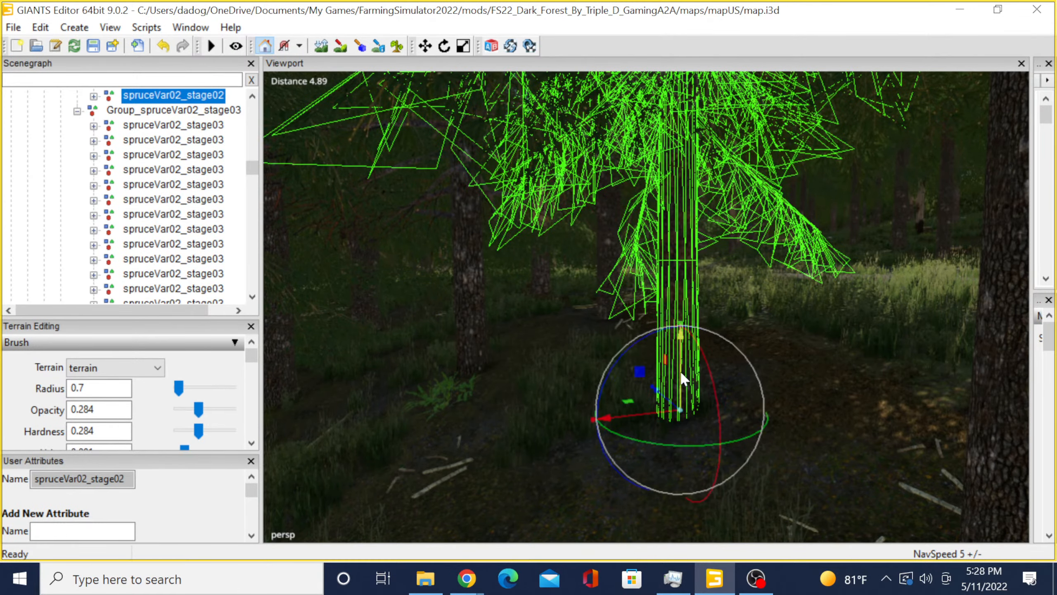
left_click_drag(666, 396, 472, 421, "alt")
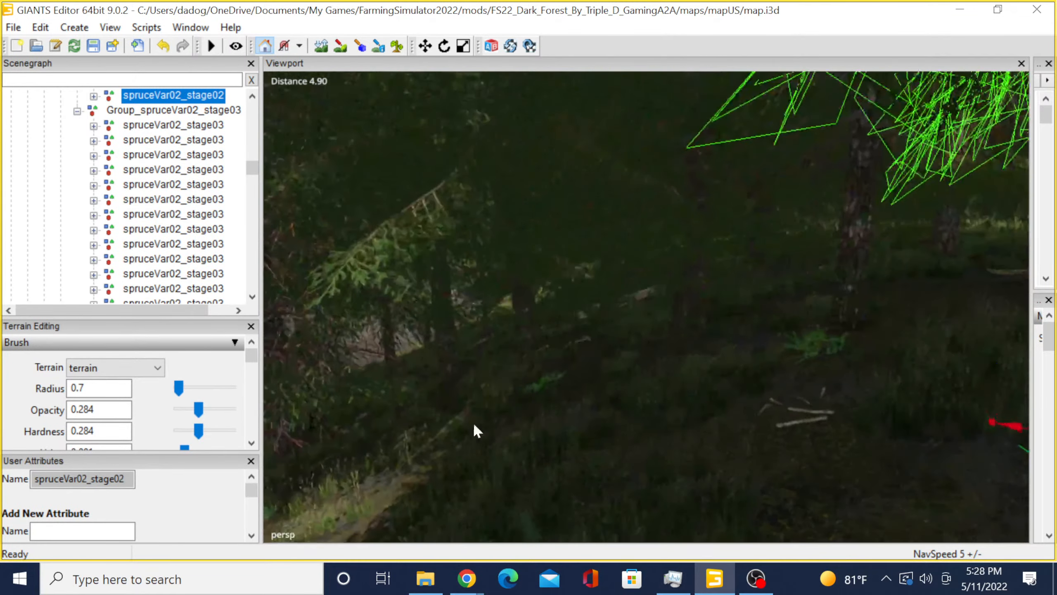